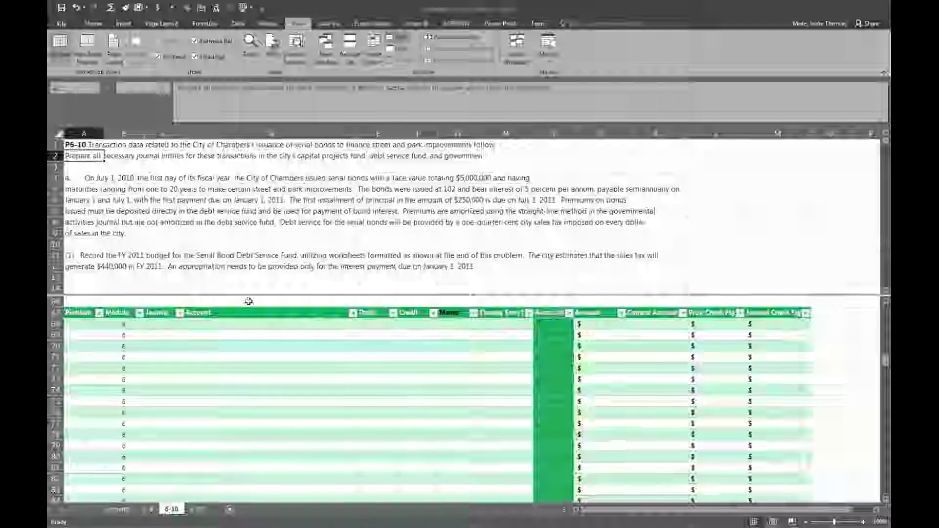
- For requirement (1), choose journal 4-DS in row 68 and enter Estimated Revenues as the account
click(273, 247)
scroll(272, 247, down, 1)
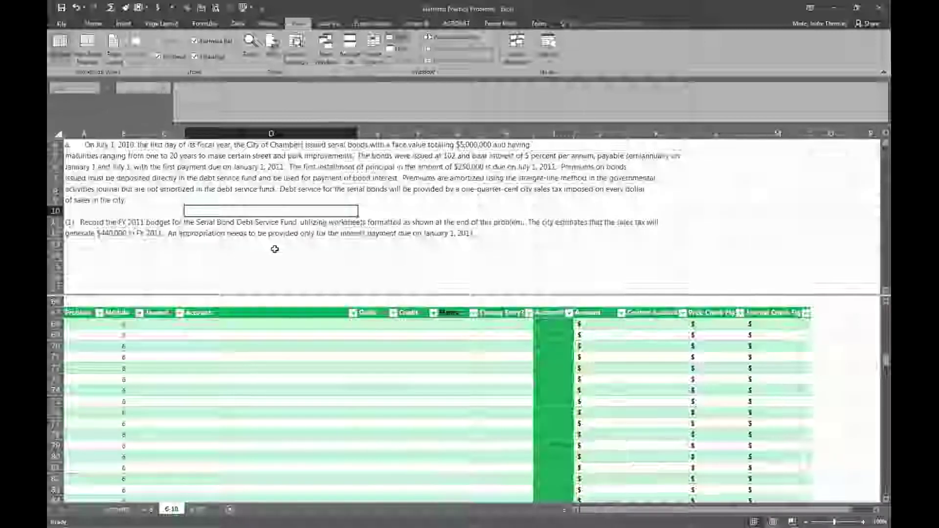
scroll(274, 247, down, 1)
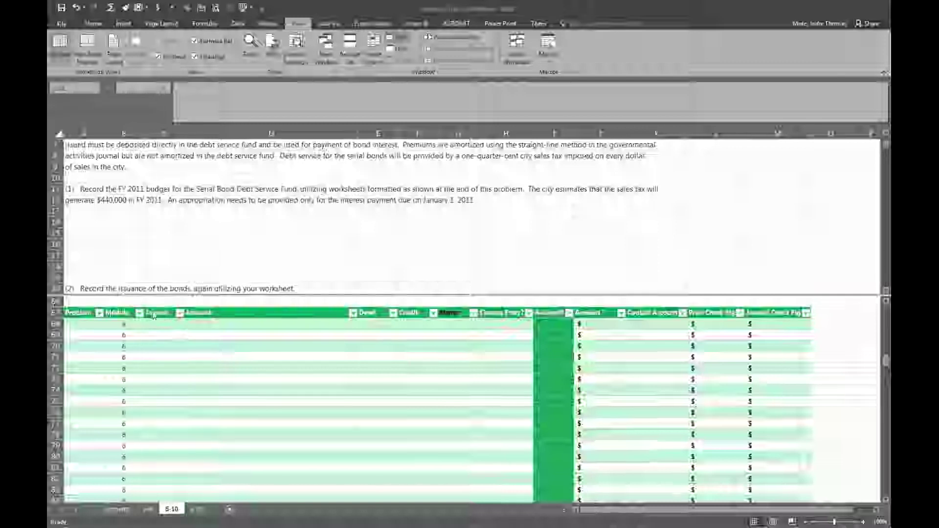
click(177, 324)
click(190, 323)
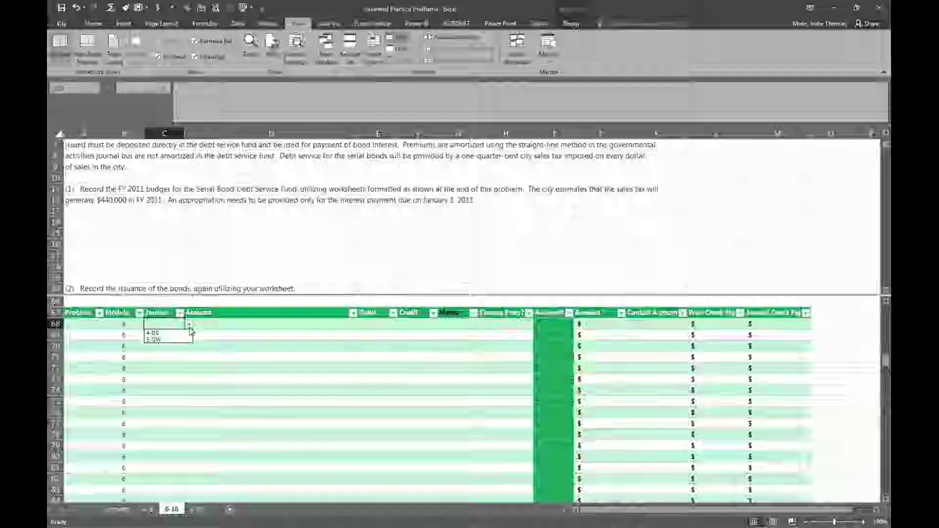
click(182, 340)
click(212, 321)
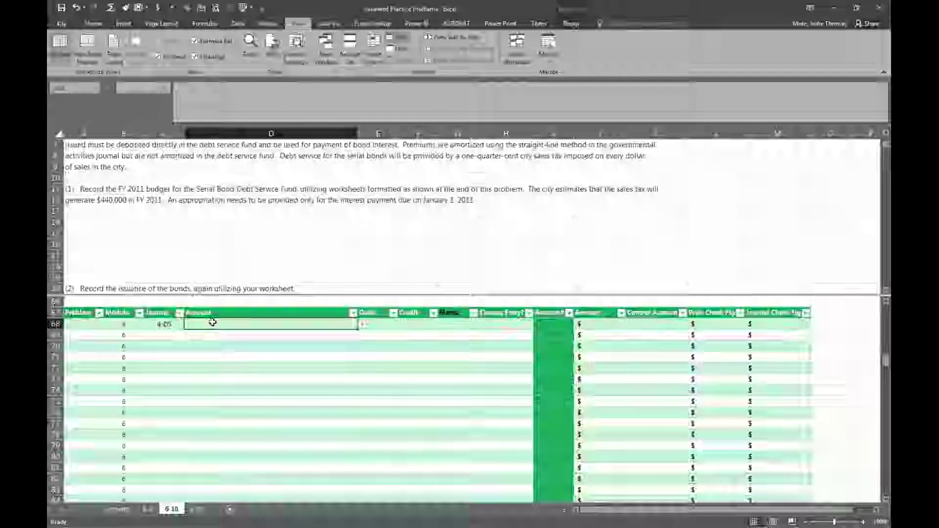
text(Est)
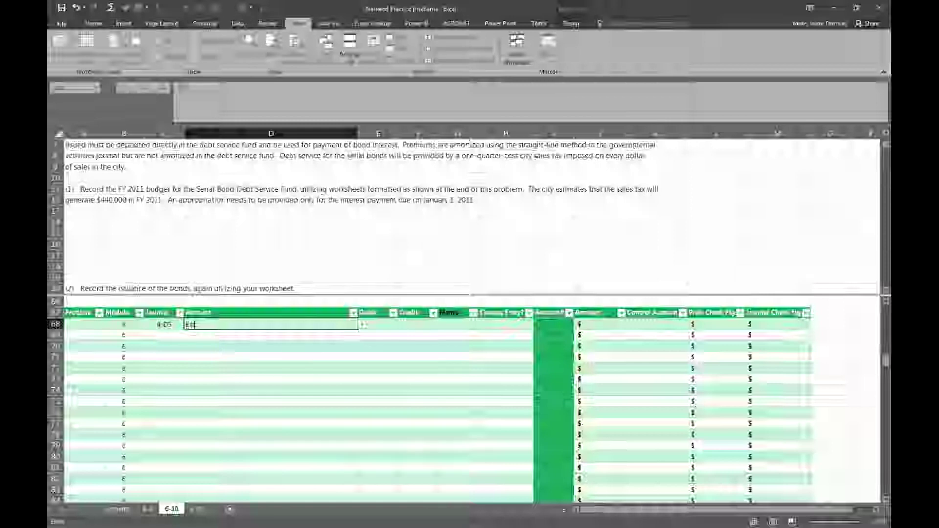
text(im)
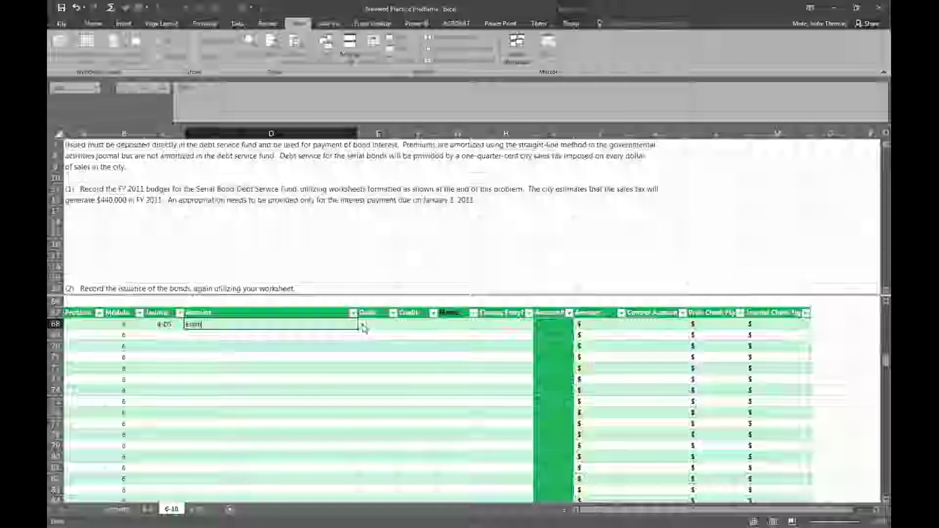
text(ated Revenues)
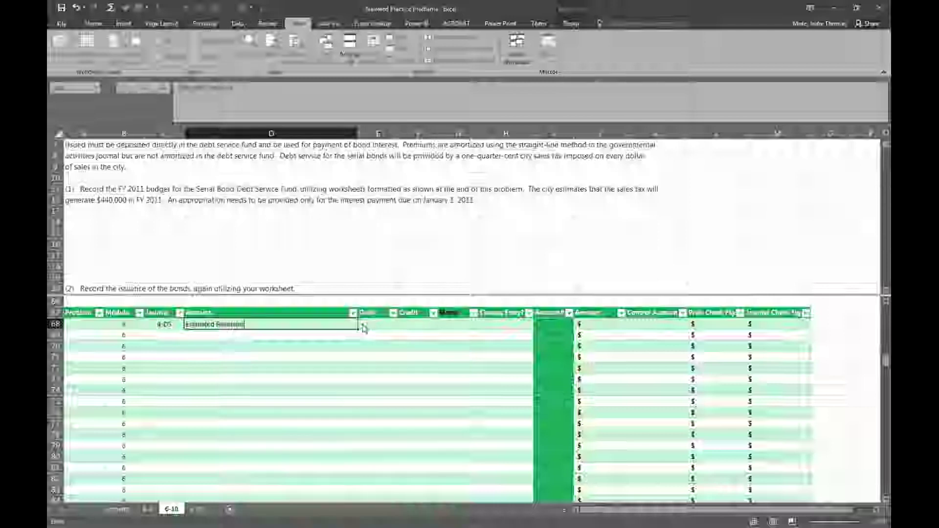
key(Return)
- Enter a debit of 440000 for the Estimated Revenues line in row 68
click(379, 325)
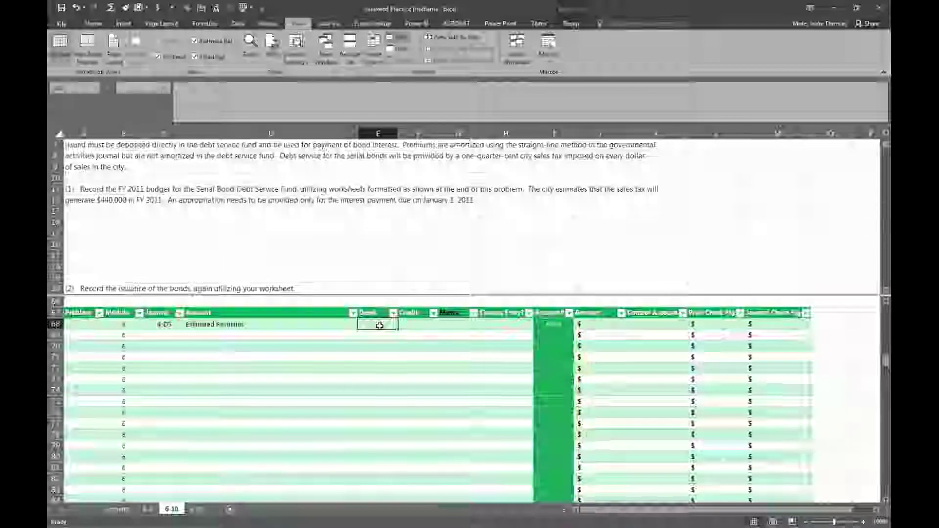
text(440000)
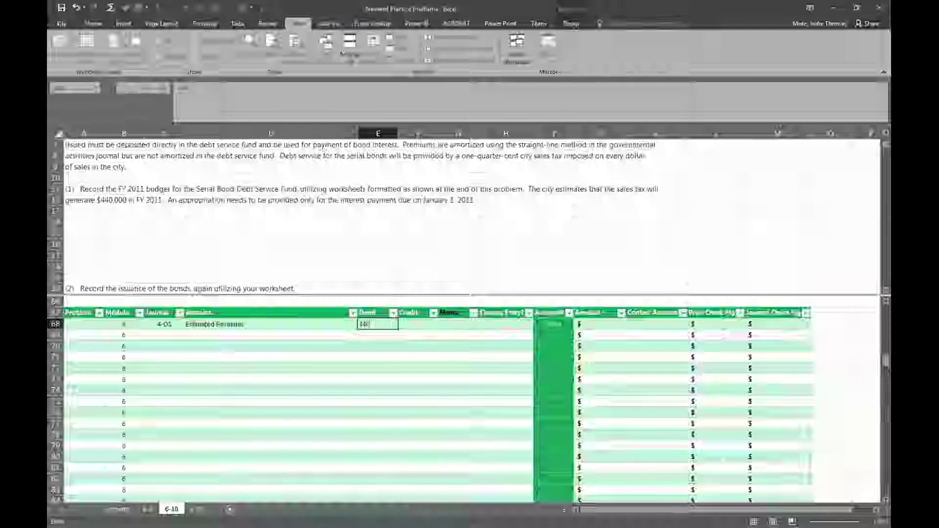
key(Return)
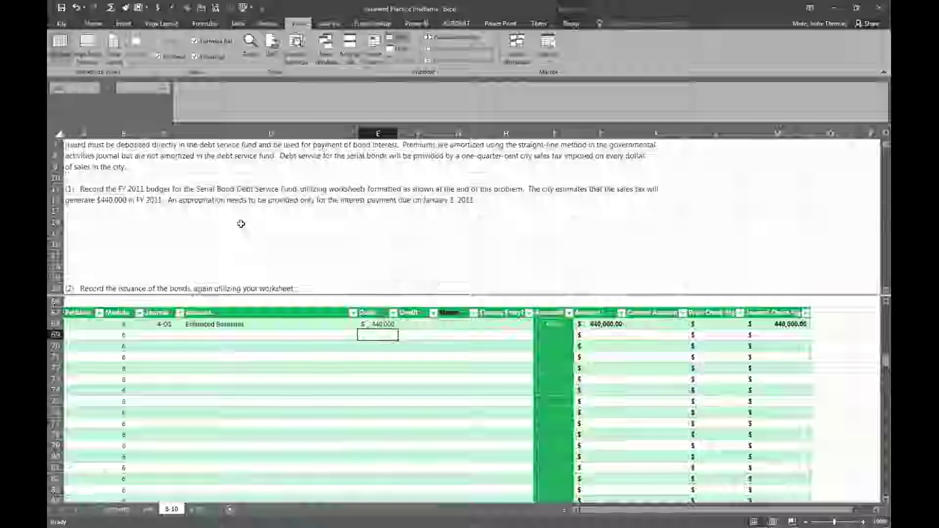
- Below requirement (1), enter the label Principal in E14 and the amount 5000000 in F14
click(341, 201)
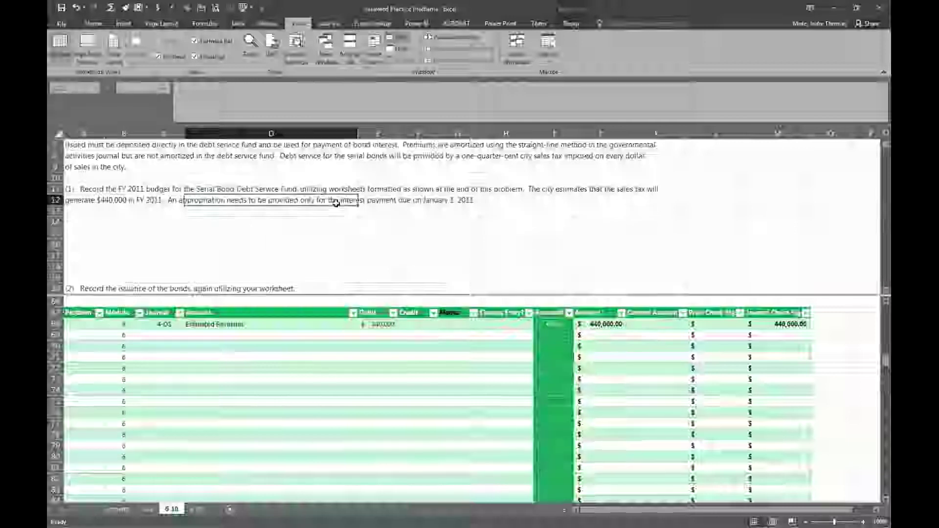
click(205, 219)
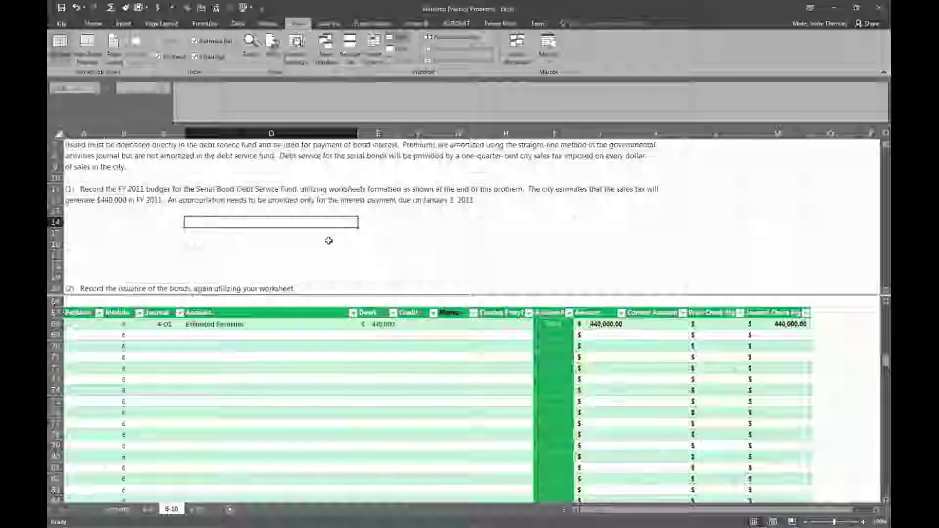
click(375, 221)
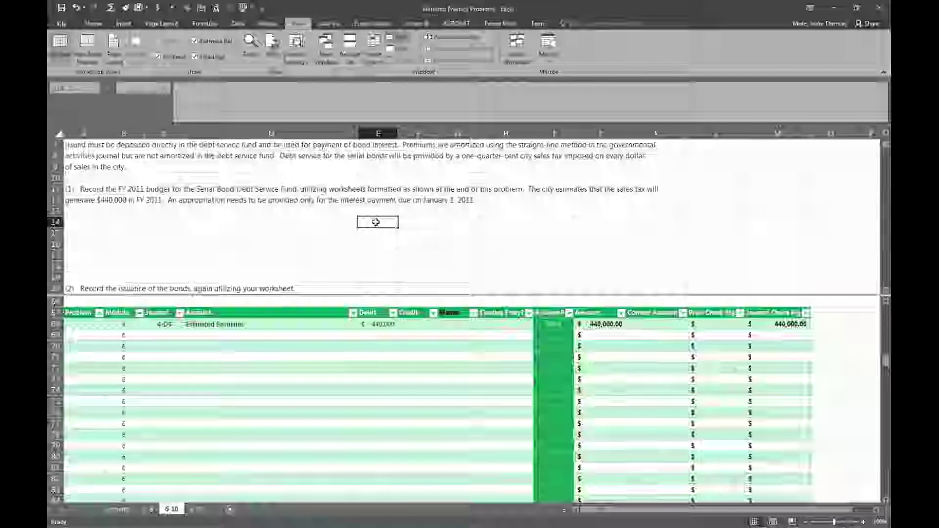
text(Principal)
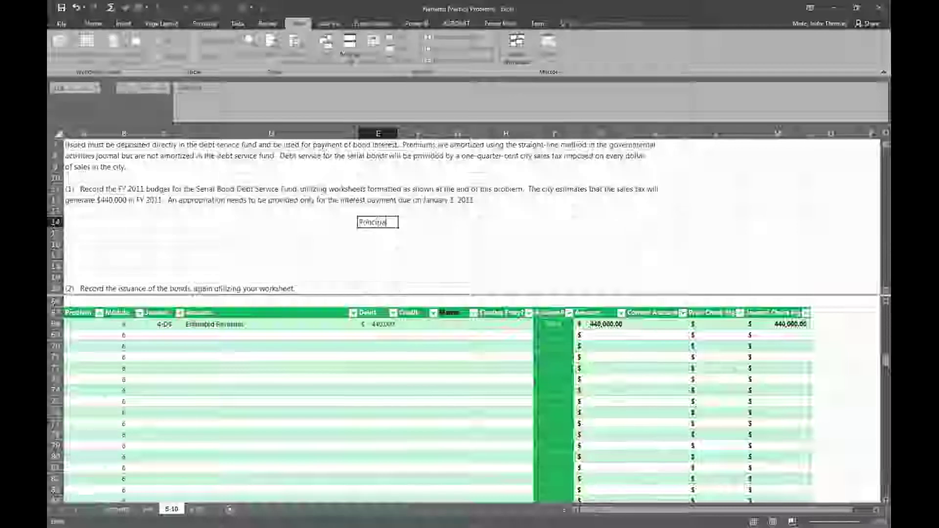
key(Tab)
text(50)
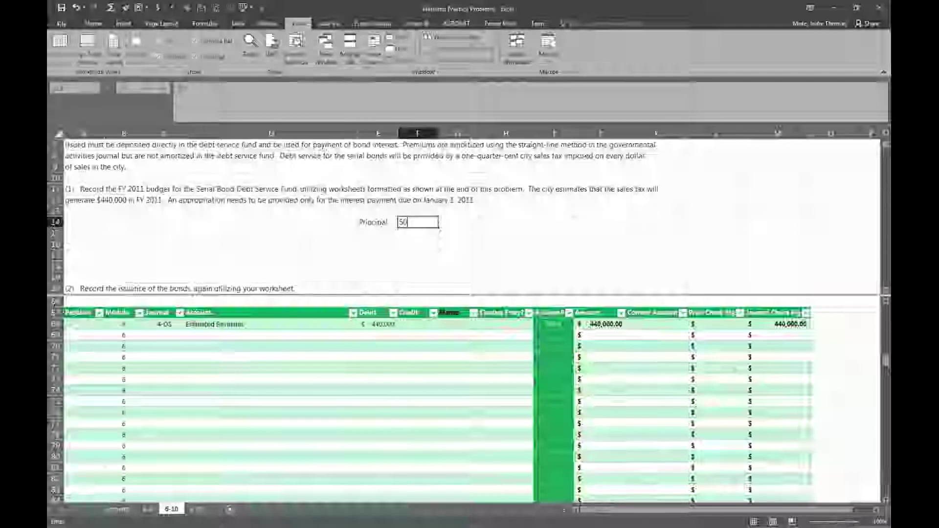
text(00000)
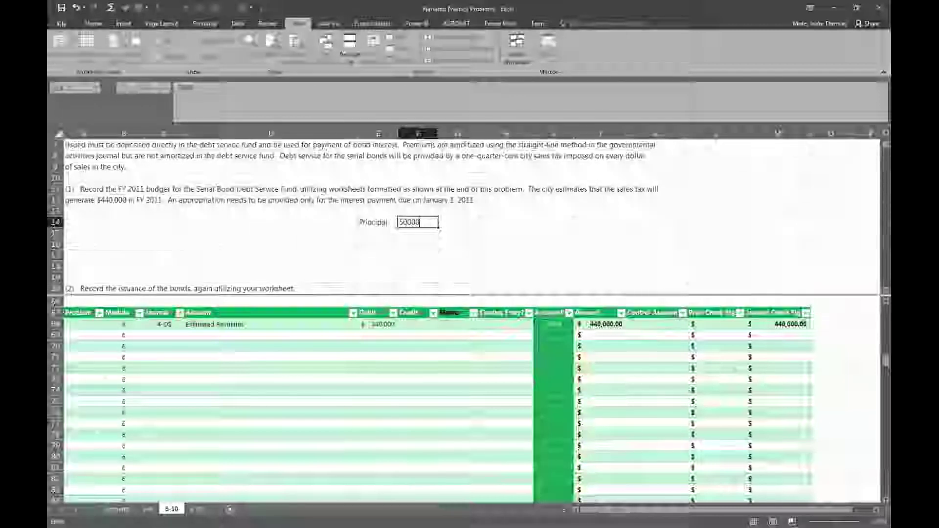
key(Return)
- Relabel E14 as Issue and format the amount in F14 as currency
key(Up)
text(Issue)
key(Return)
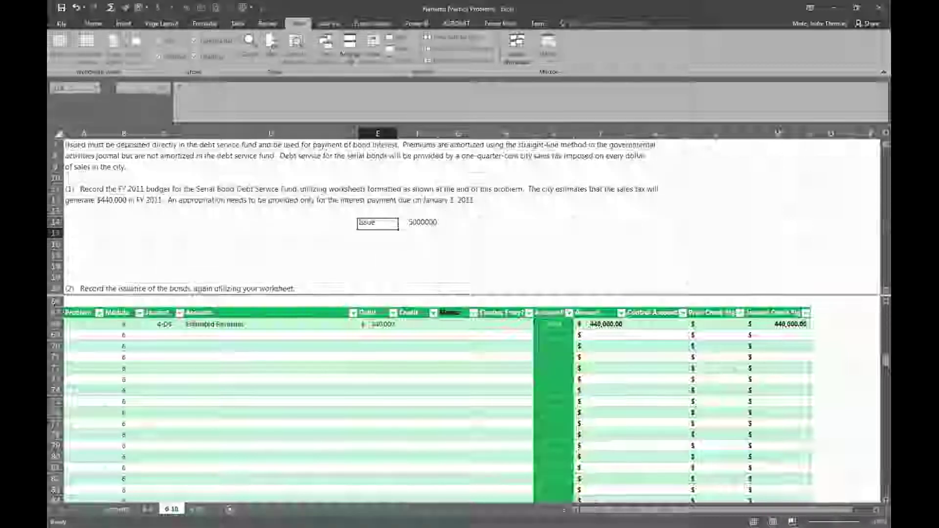
key(Up)
key(Right)
click(160, 8)
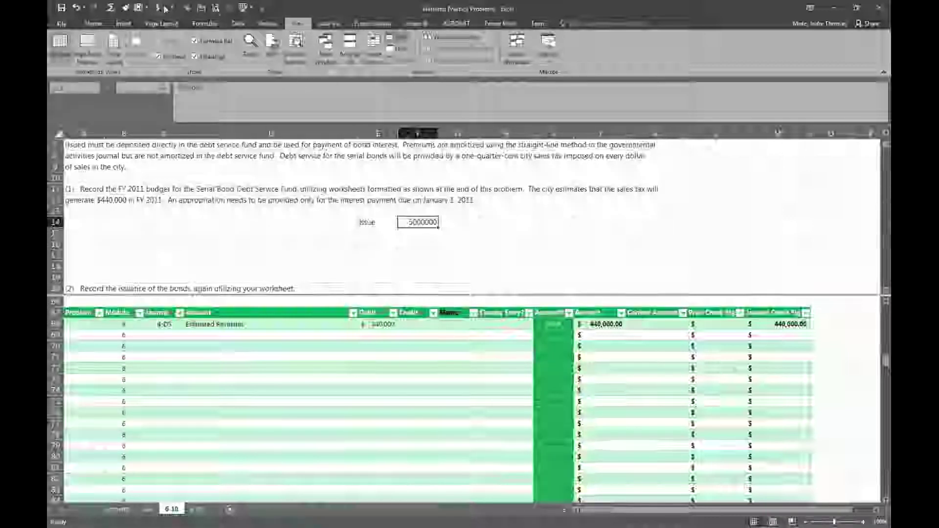
- Enter the label Rate in E15 and the interest rate 5% in F15
click(374, 232)
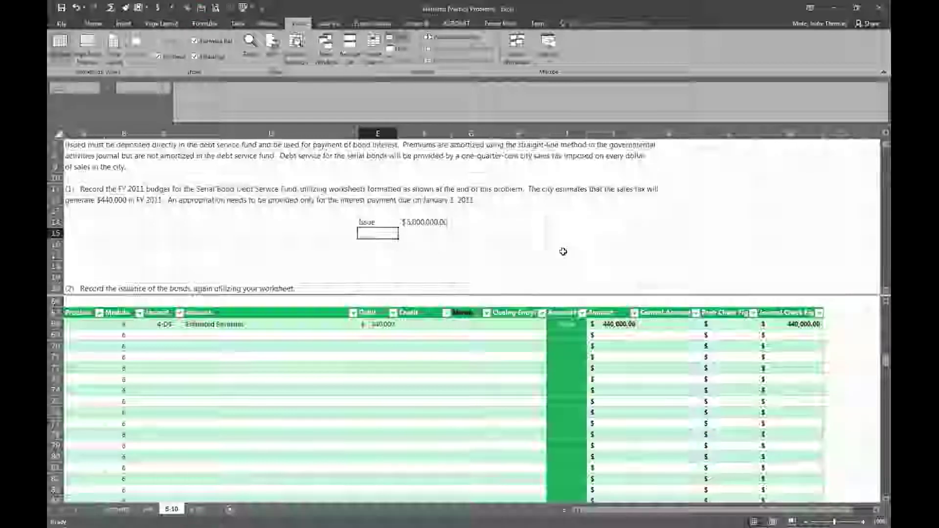
text(=)
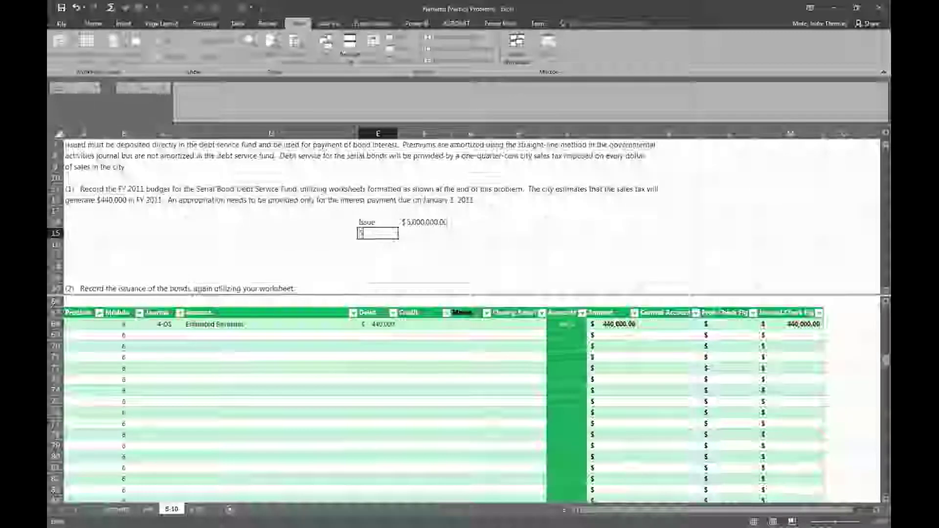
click(424, 233)
text(5%)
key(ctrl+Return)
click(378, 234)
text(Rate)
key(Return)
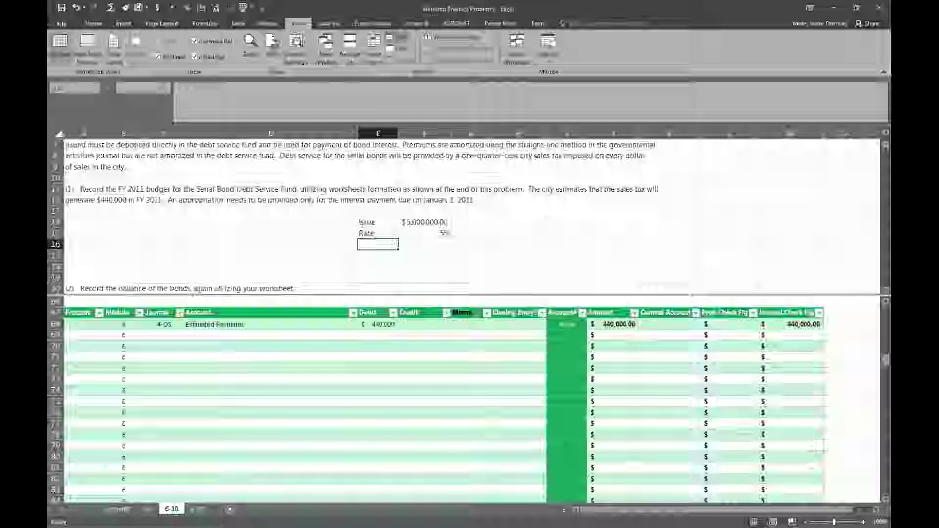
- Calculate the six-month bond interest in F16 with the formula =F14*F15*(6/12)
click(425, 244)
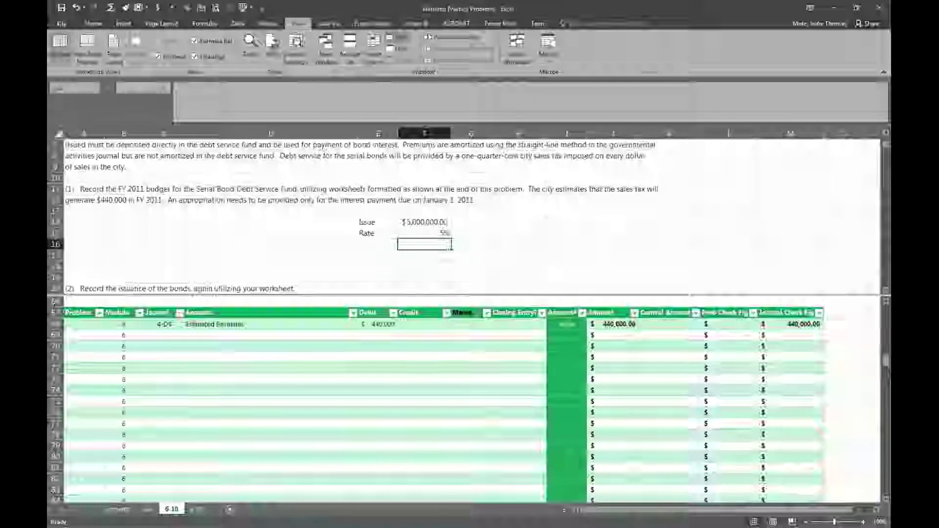
key(Up)
key(Up)
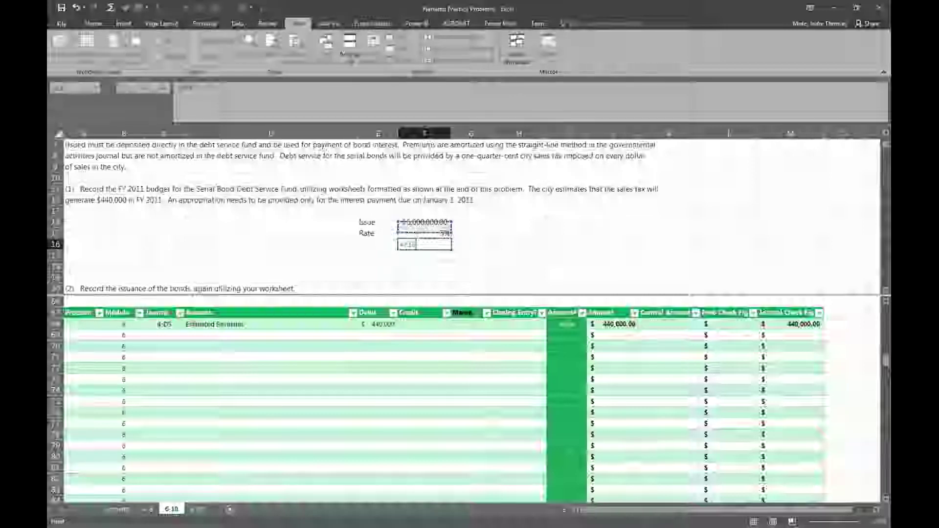
text(*)
key(Up)
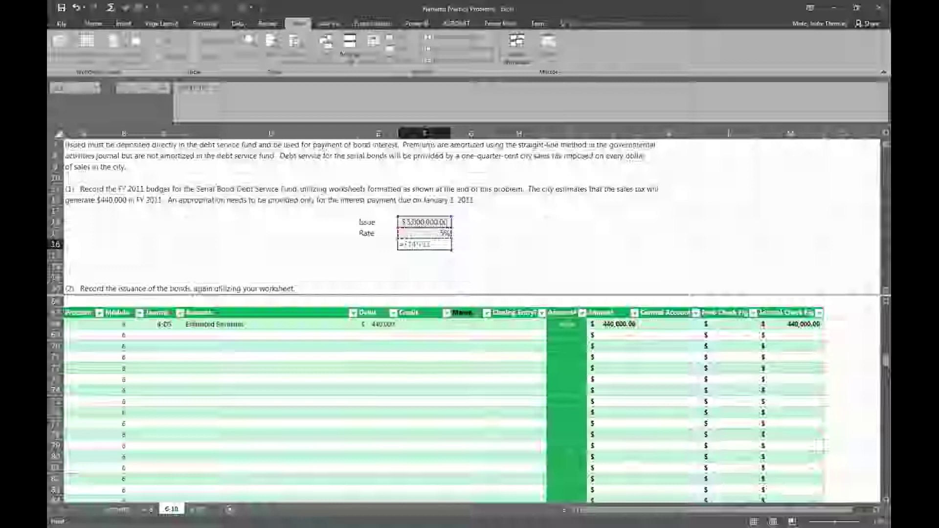
text(*)
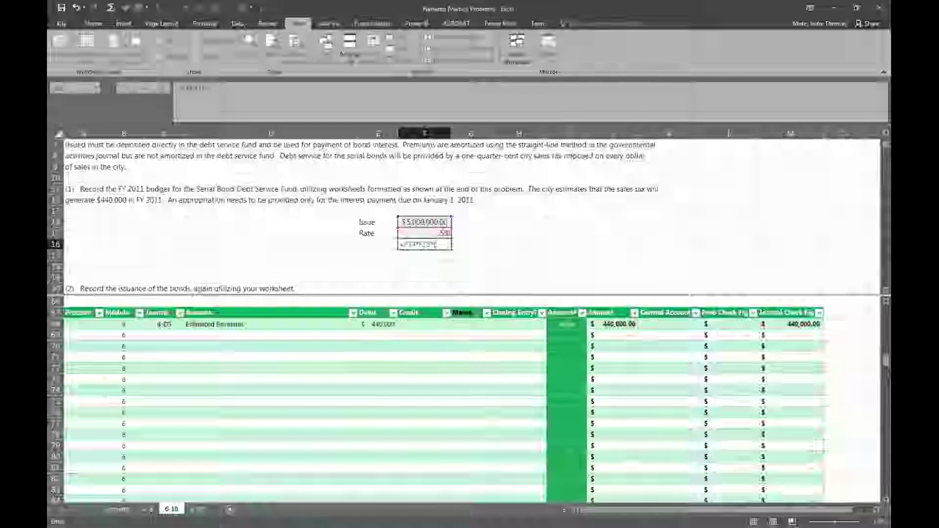
text((6/)
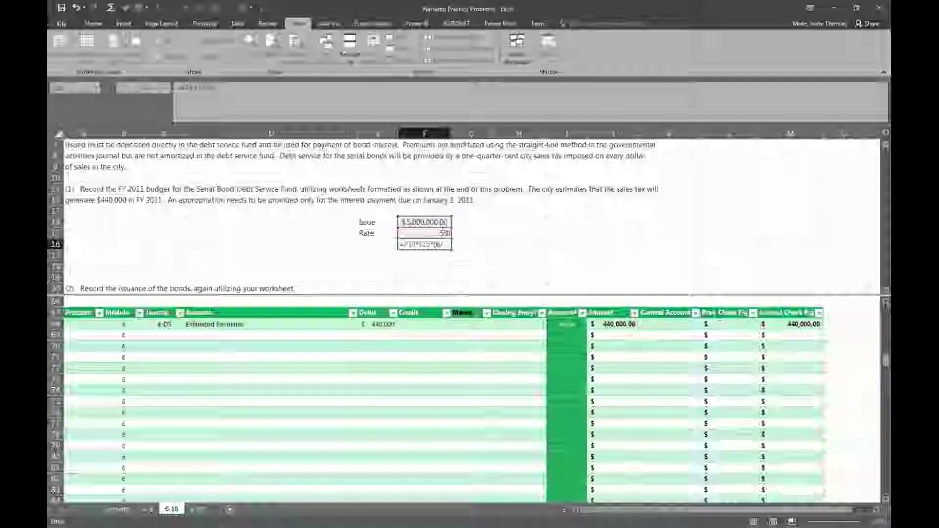
text(12)
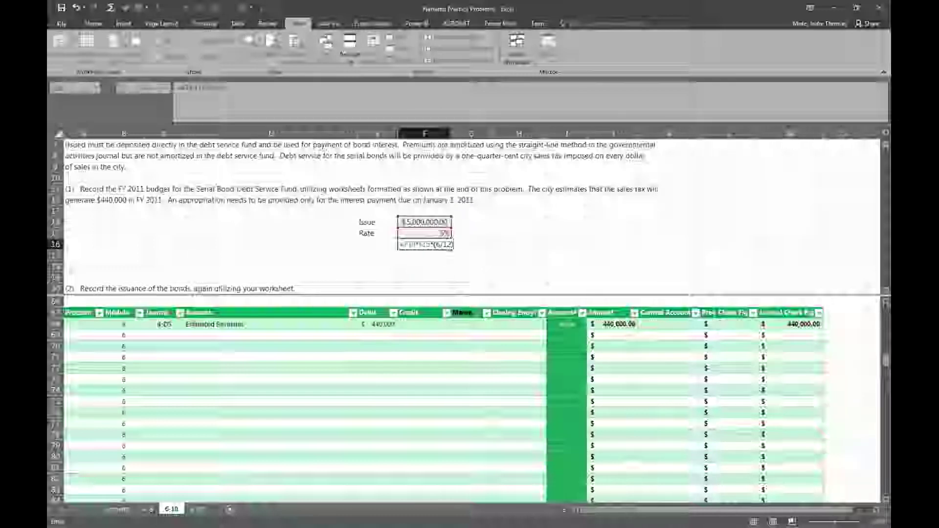
key(Return)
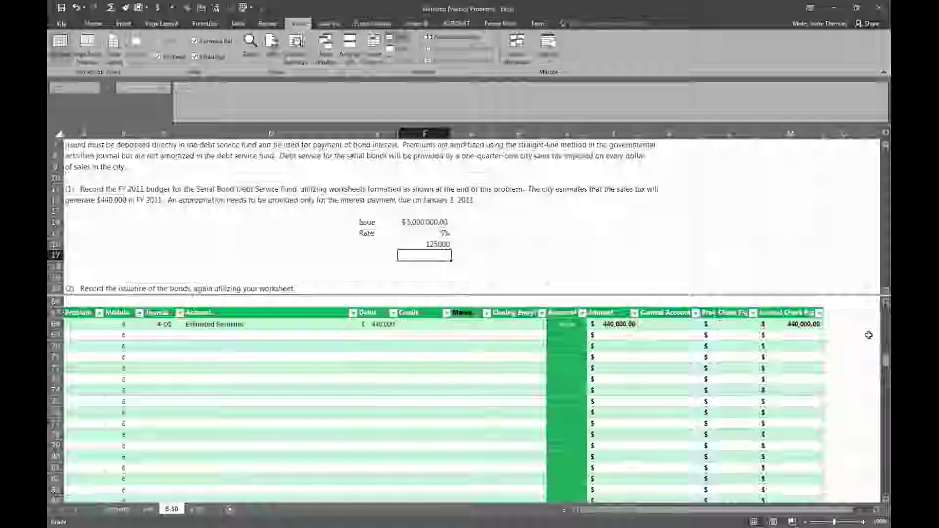
- Set the journal in row 69 to 4-DS and enter Appropriations as the account
click(160, 333)
text(4-DS)
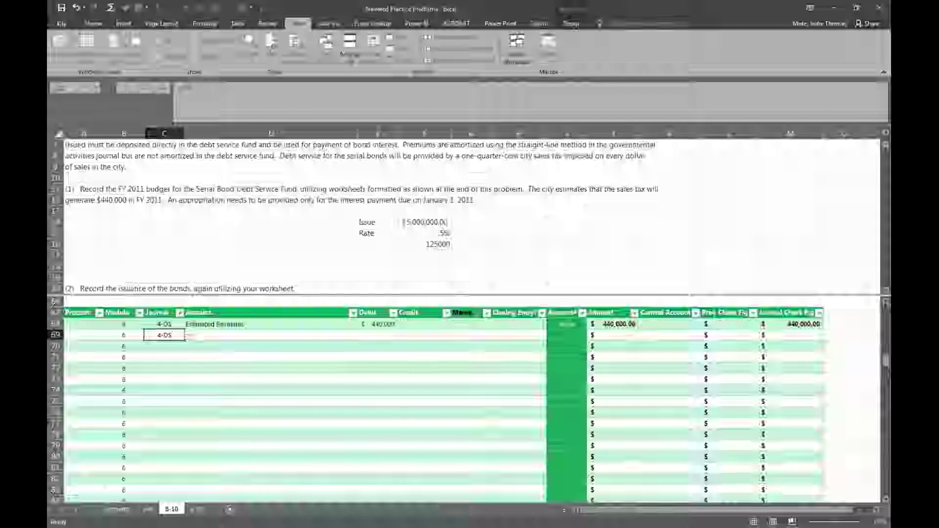
key(Tab)
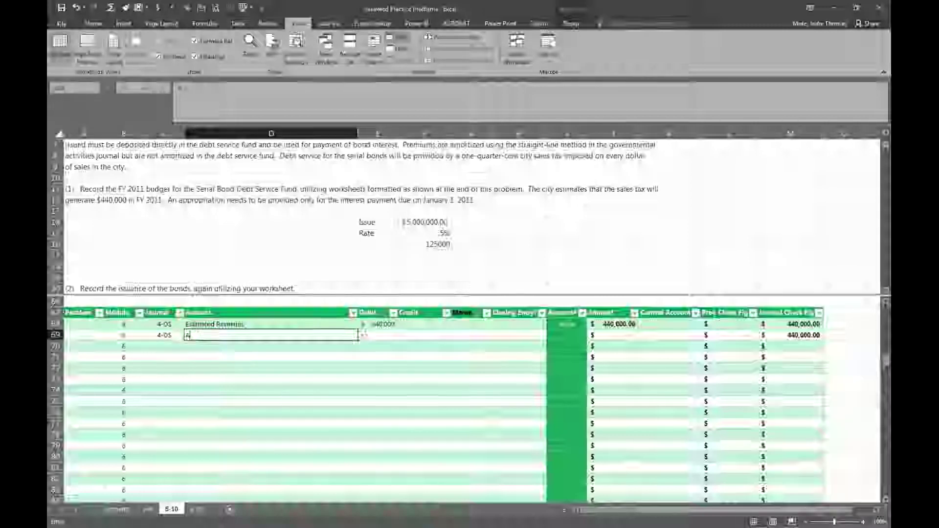
text(Approp)
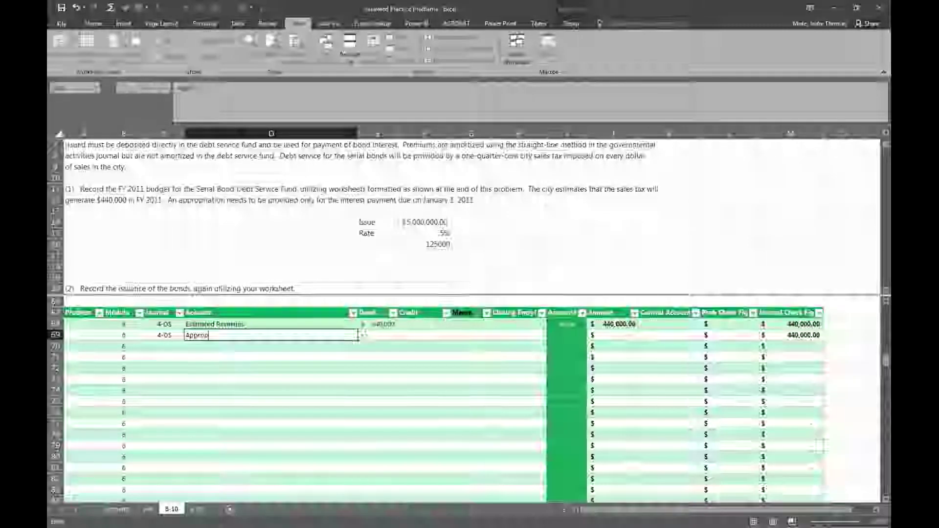
text(riations)
key(Tab)
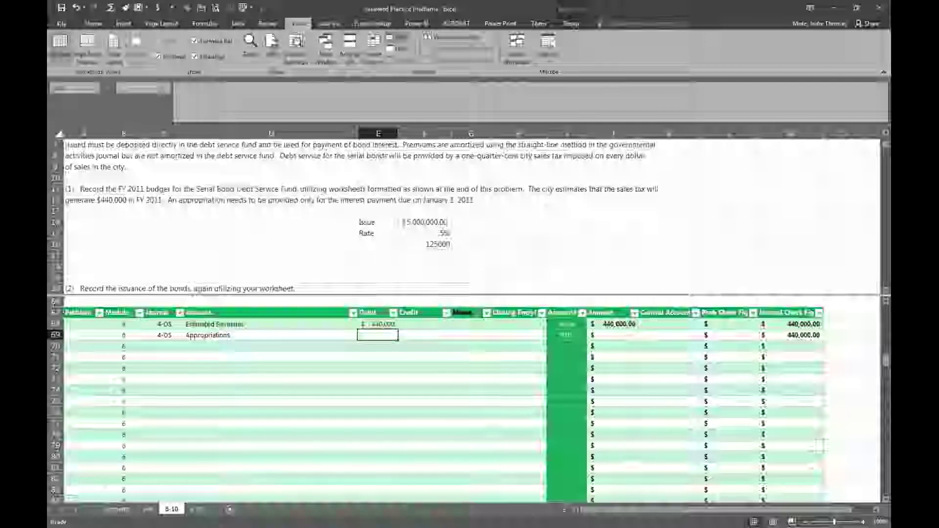
- Enter a credit of 125000 for the Appropriations line in row 69
click(424, 335)
text(125,00)
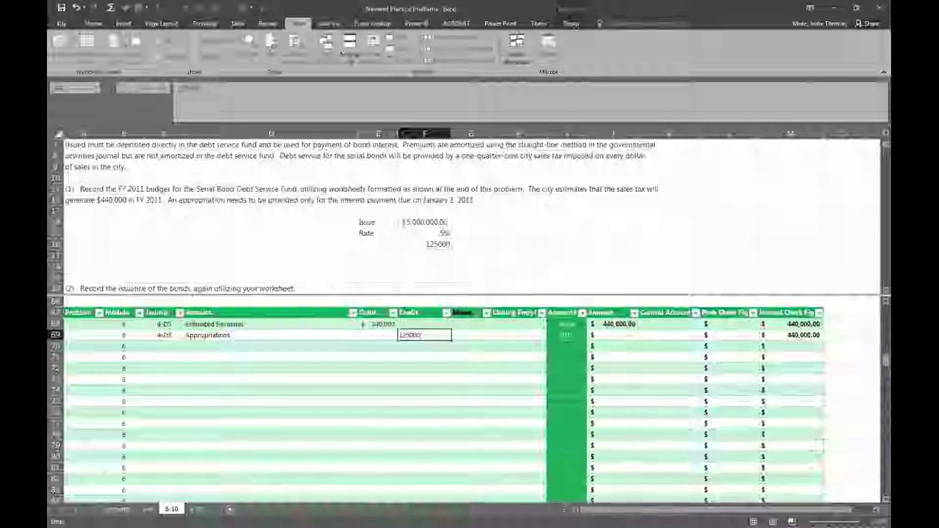
text(0)
key(Return)
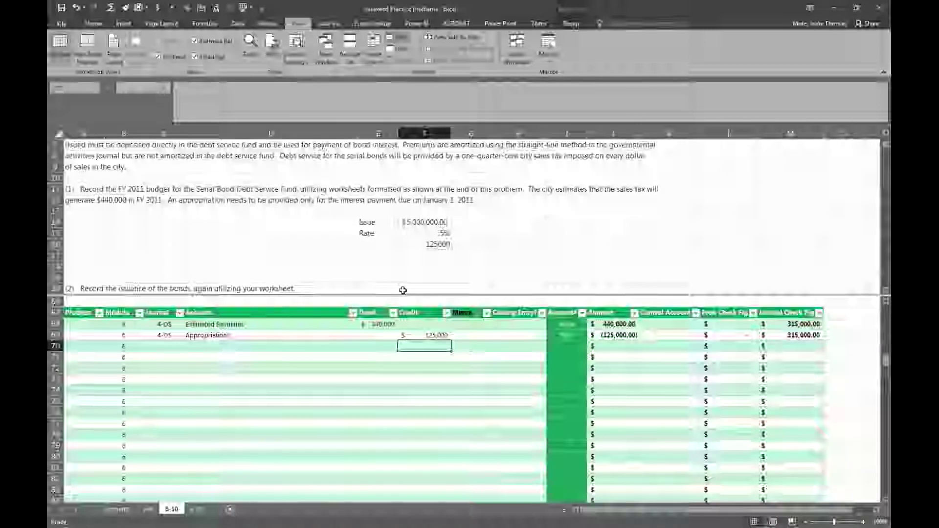
- Set the journal in row 70 to 4-DS and choose Estimated Other Financing Sources- Premium on Bond as the account
click(280, 346)
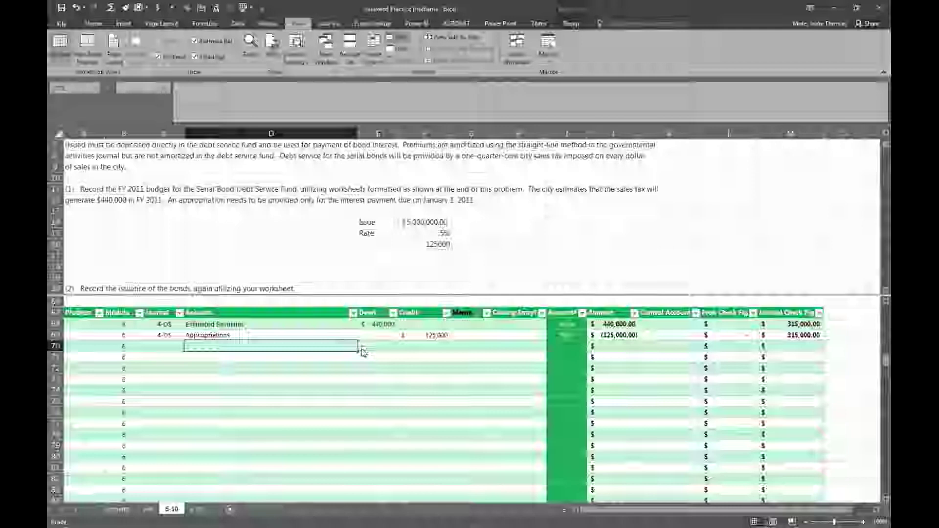
click(163, 345)
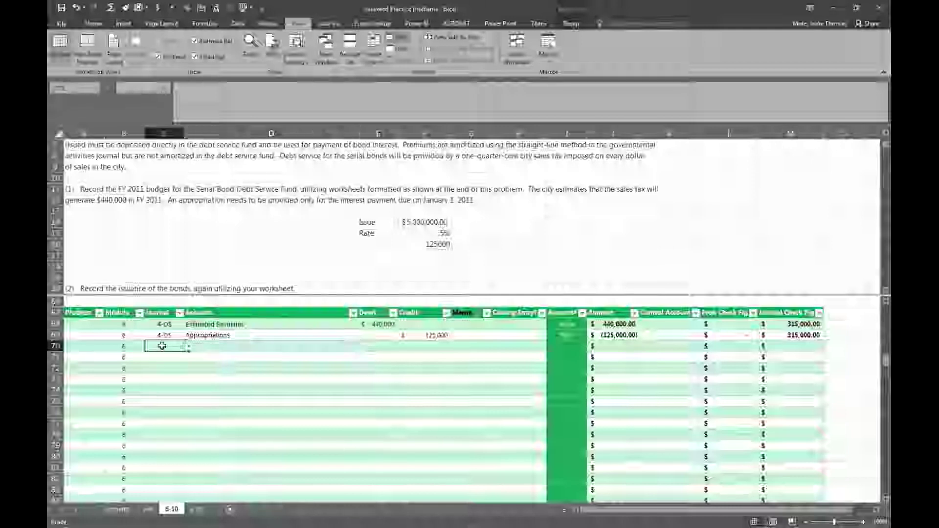
text(4-OS)
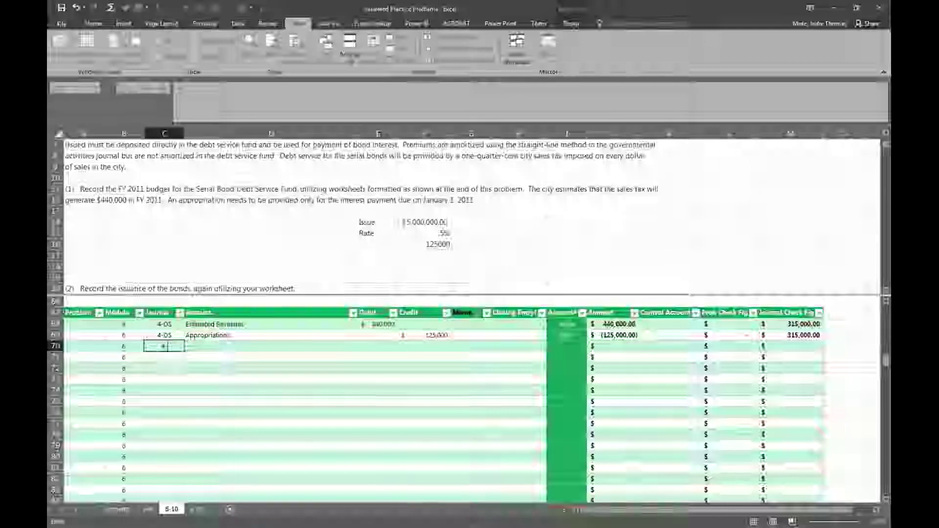
click(189, 346)
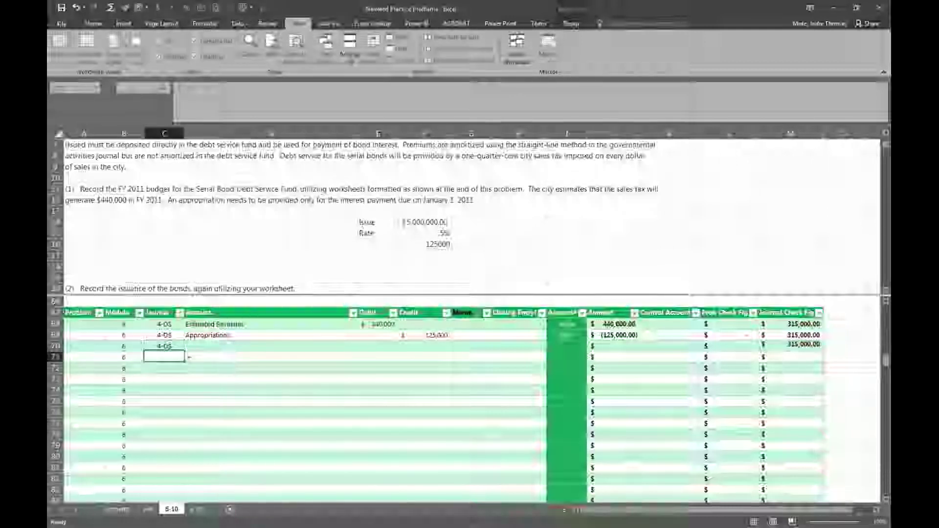
click(363, 347)
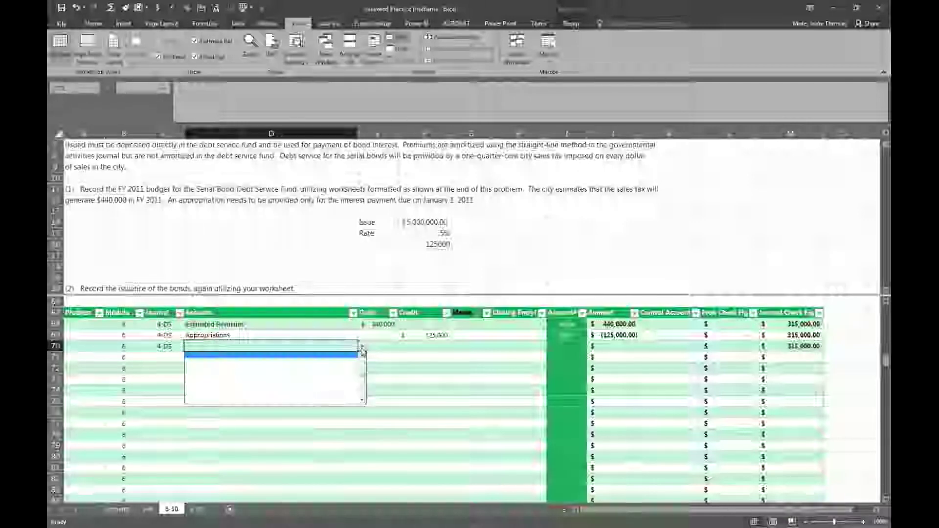
scroll(361, 371, down, 3)
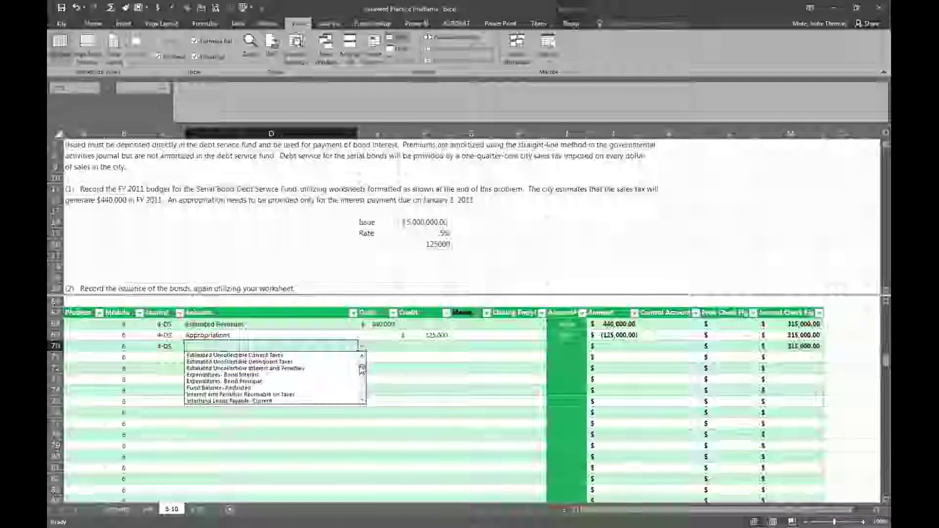
scroll(361, 376, up, 3)
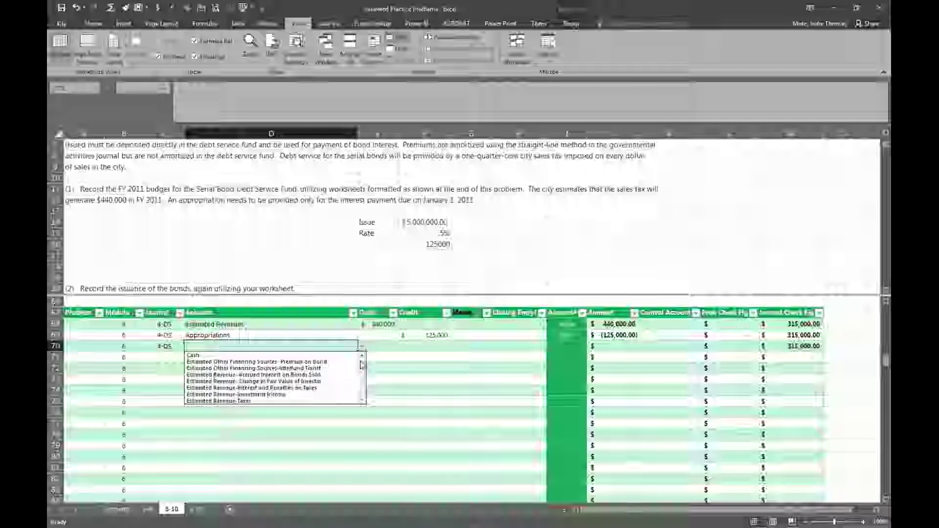
scroll(362, 385, down, 10)
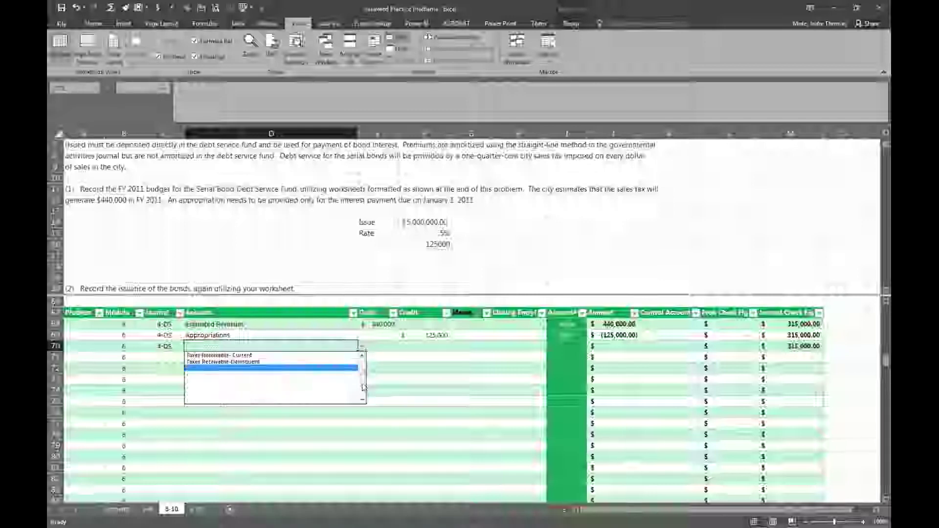
scroll(362, 379, up, 10)
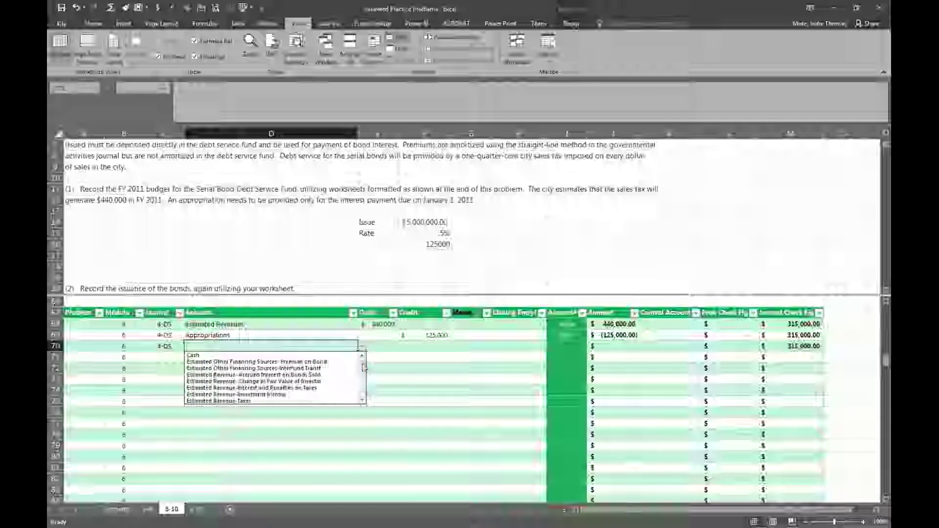
click(332, 362)
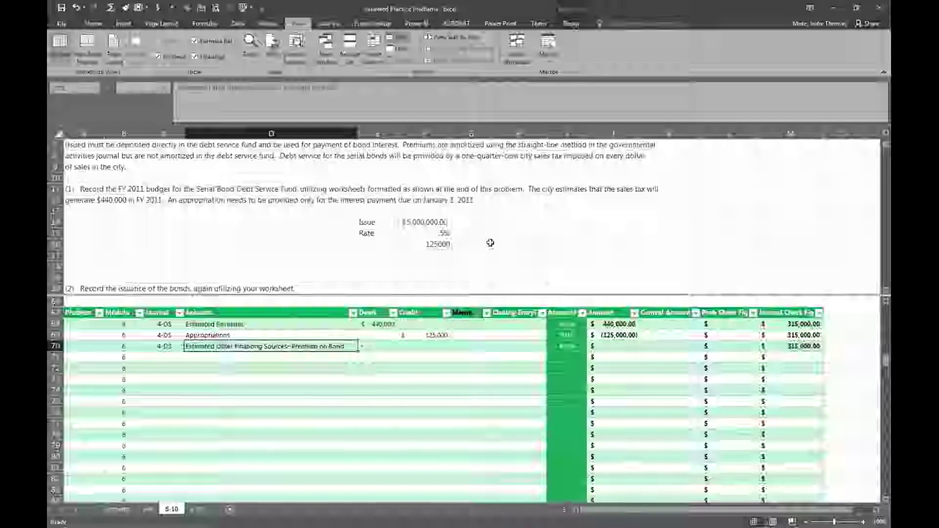
- Label the bond interest calculation by entering Interest Pmt in E16
click(501, 221)
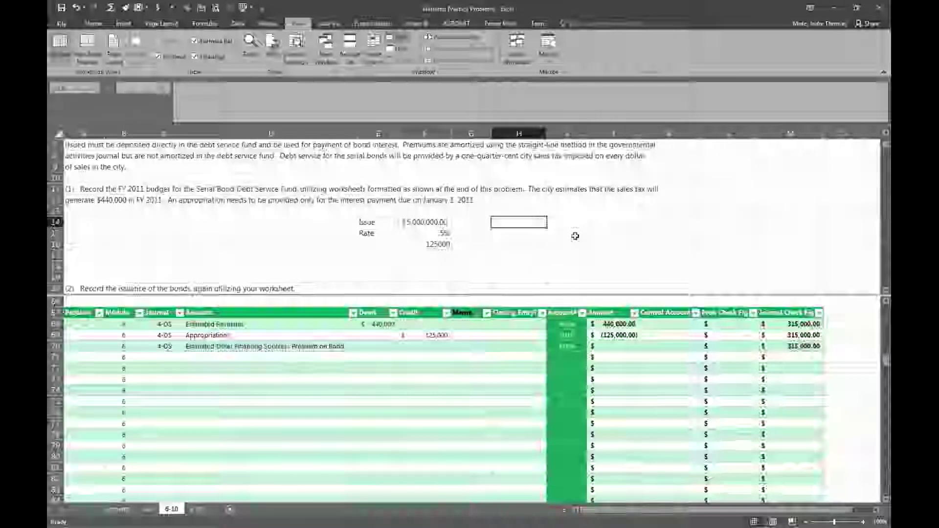
key(Down)
key(Down)
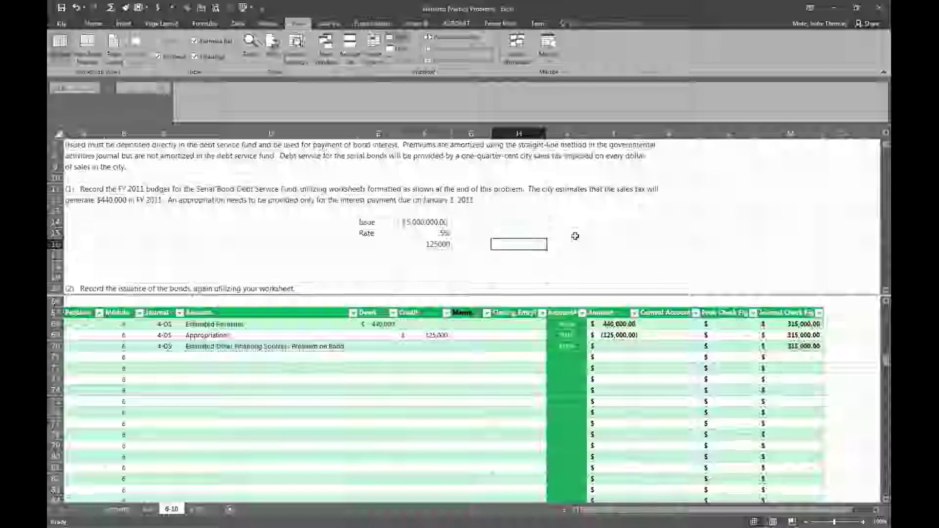
key(Left)
key(Left)
key(Left)
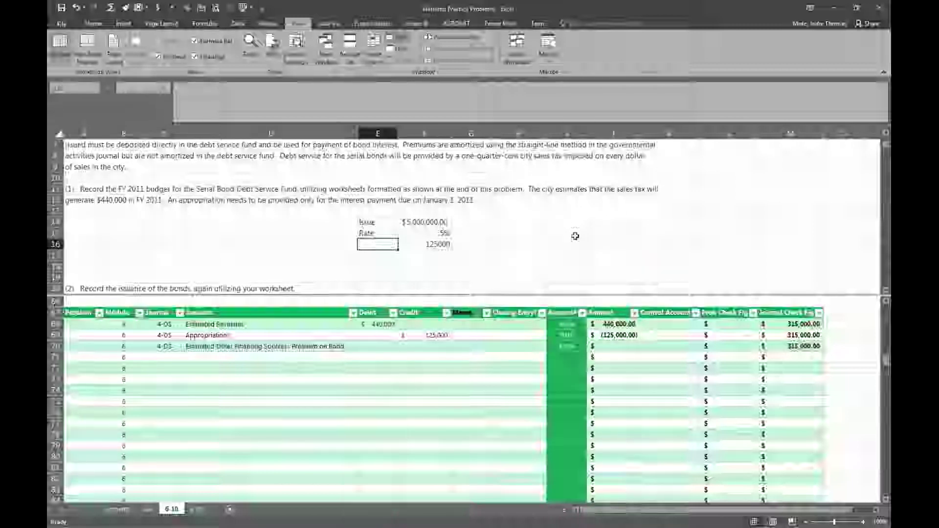
text(Interest Pmt)
key(Return)
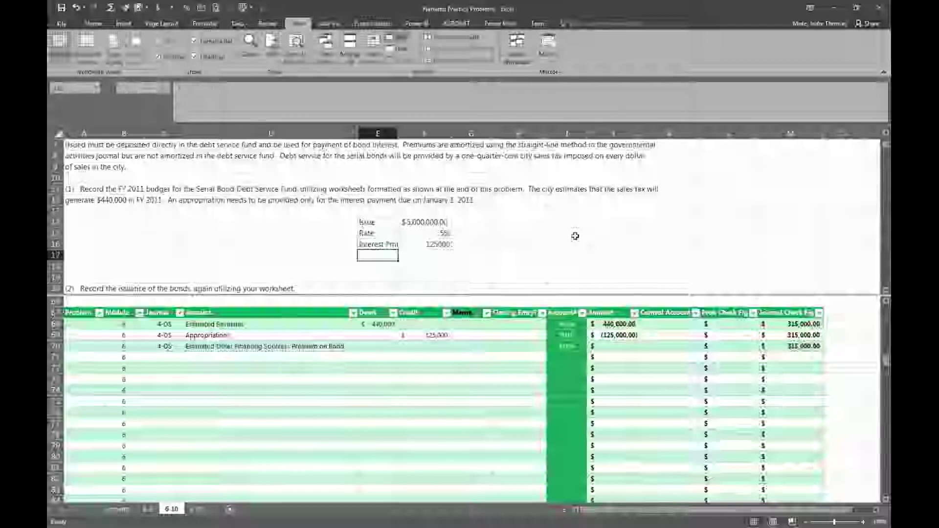
- Enter the label Premium in E17 and calculate the bond premium in F17 with the formula =1.02*F14-F14
text(Premium)
key(Tab)
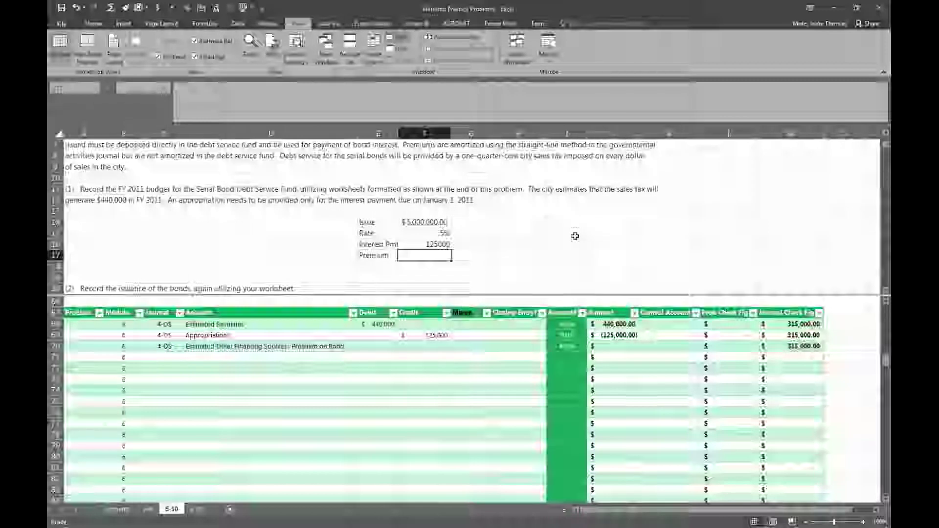
text(=1.02*)
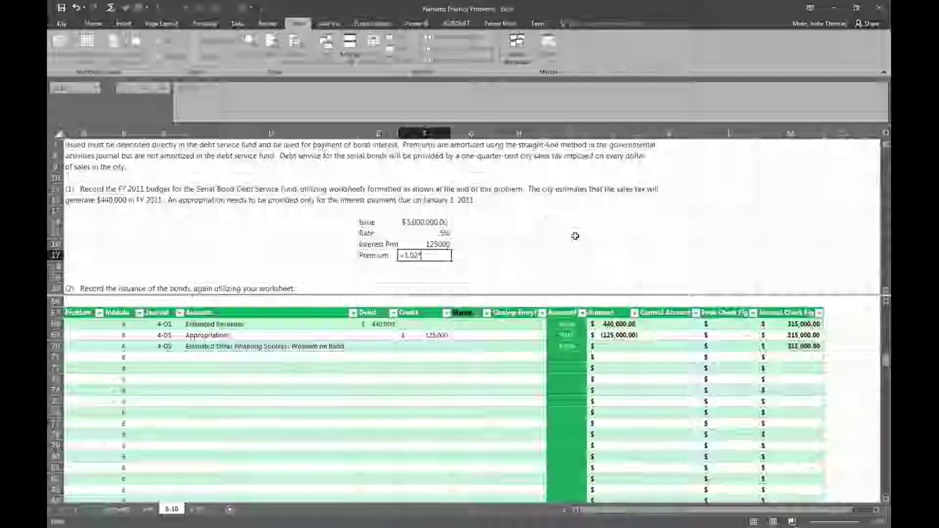
click(437, 222)
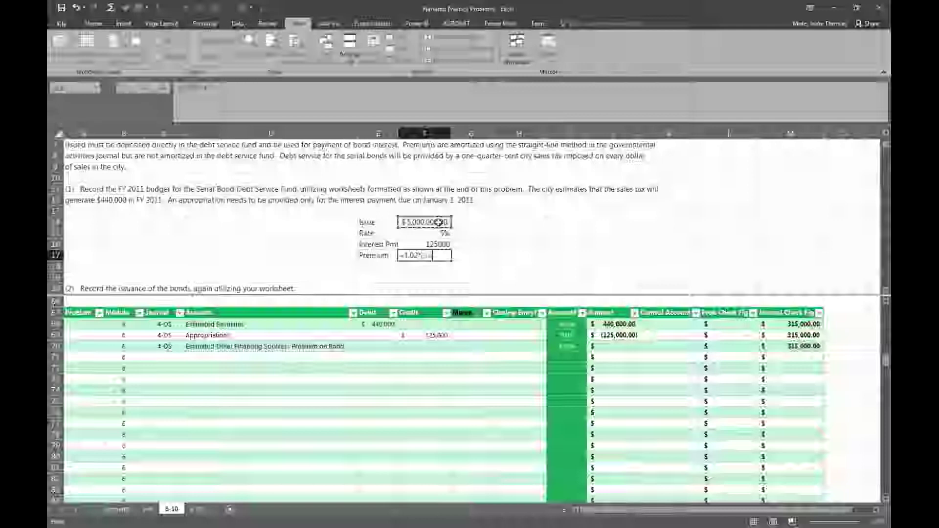
text(-)
click(435, 222)
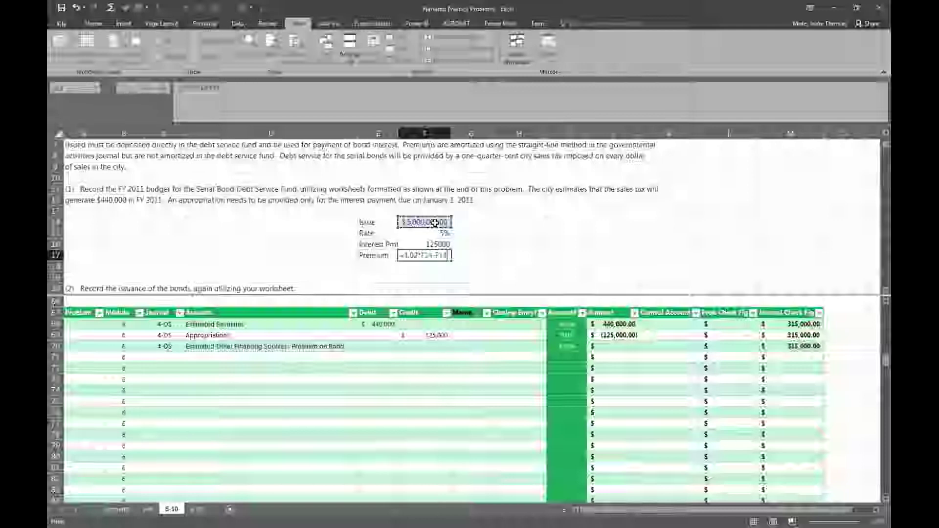
key(Return)
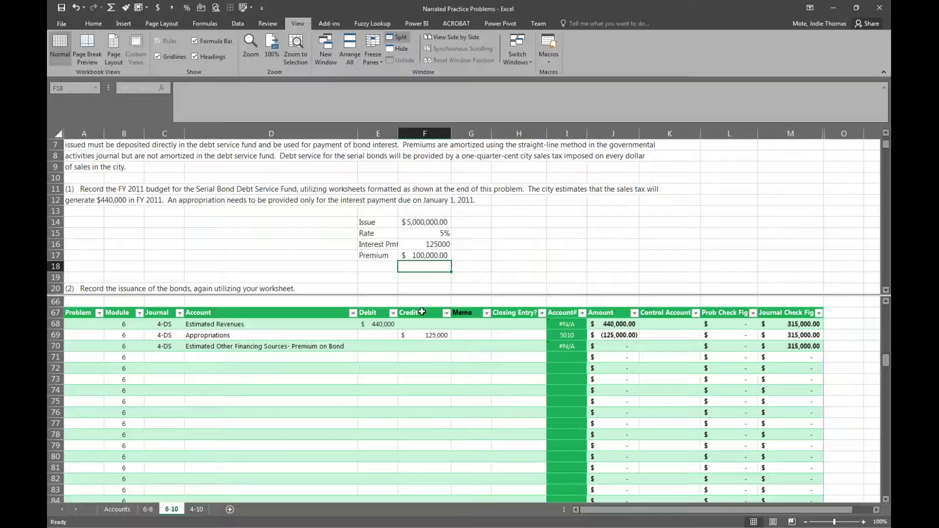
- Enter a debit of 100000 for the Premium on Bond line in row 70
click(374, 337)
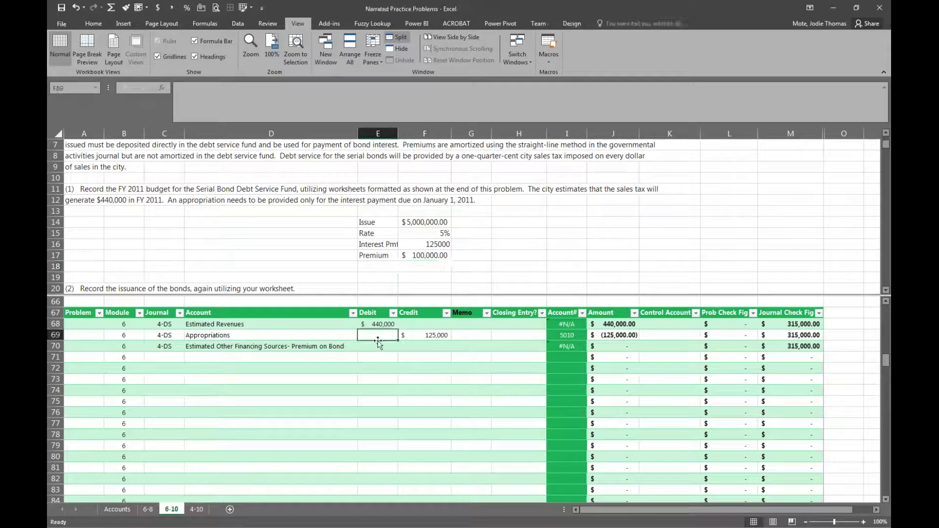
key(Down)
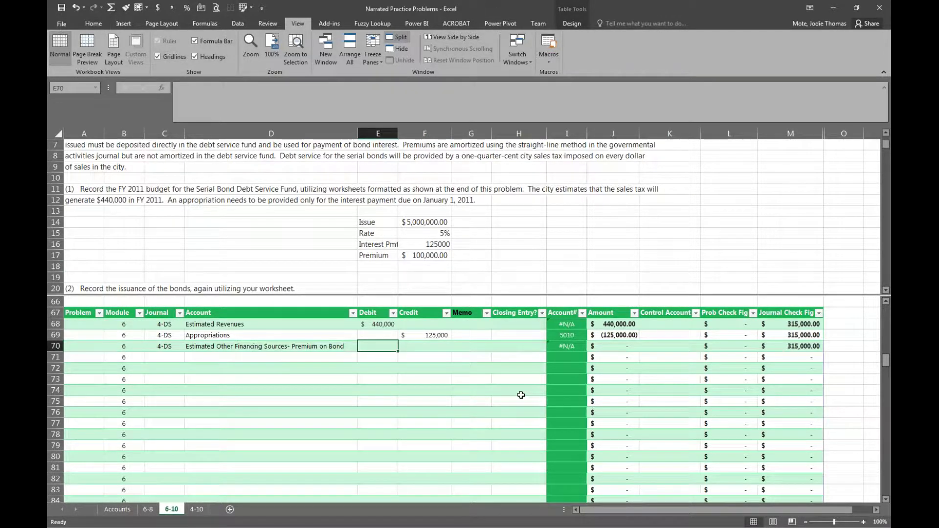
text(100000)
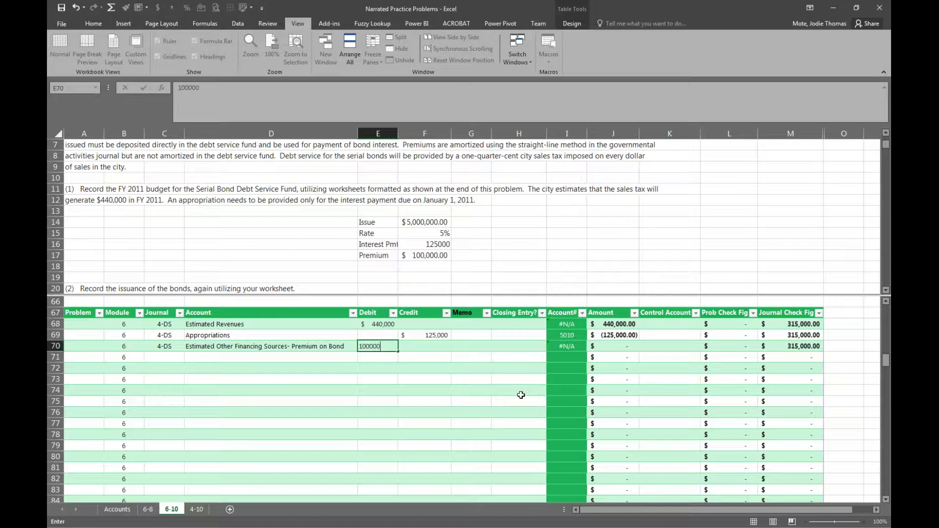
key(Return)
- Enter Budgetary Fund Balance as the account in row 71 and set its journal to 4-DS
key(Left)
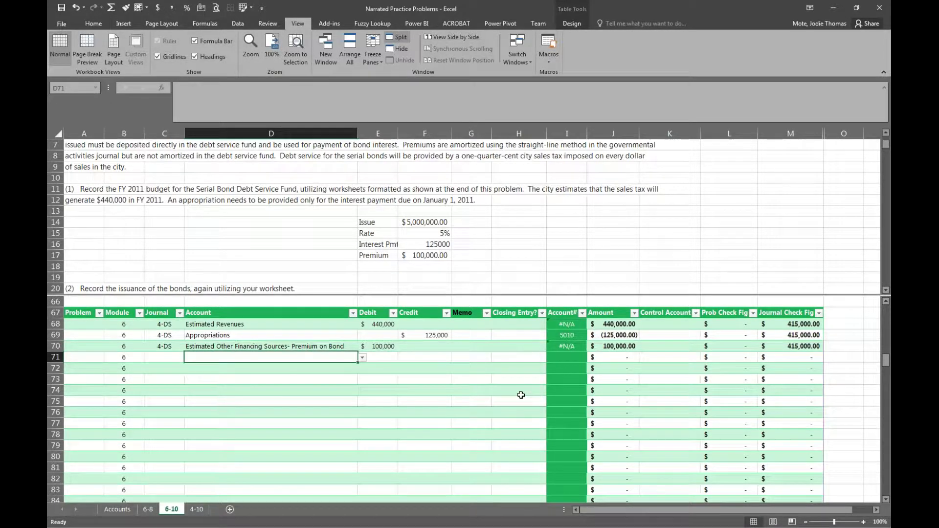
text(BN)
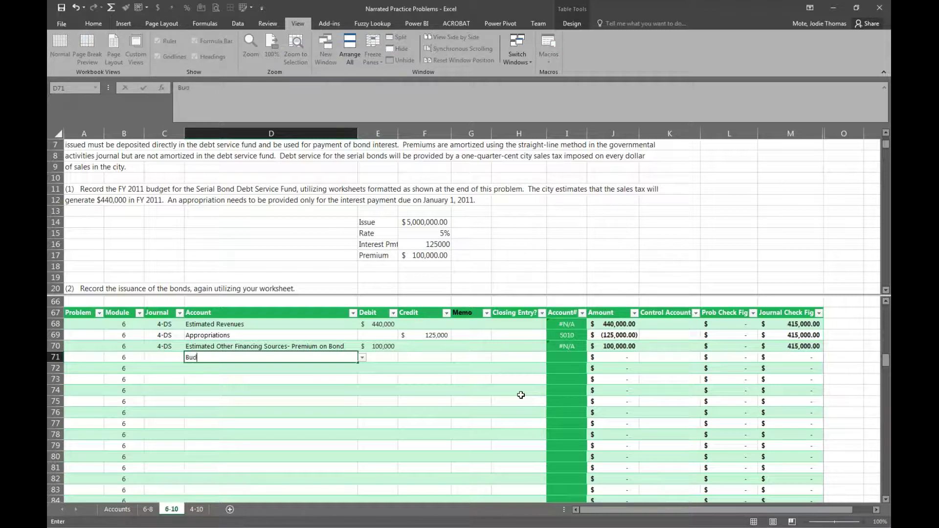
text(dgetary Fund Balance)
key(Return)
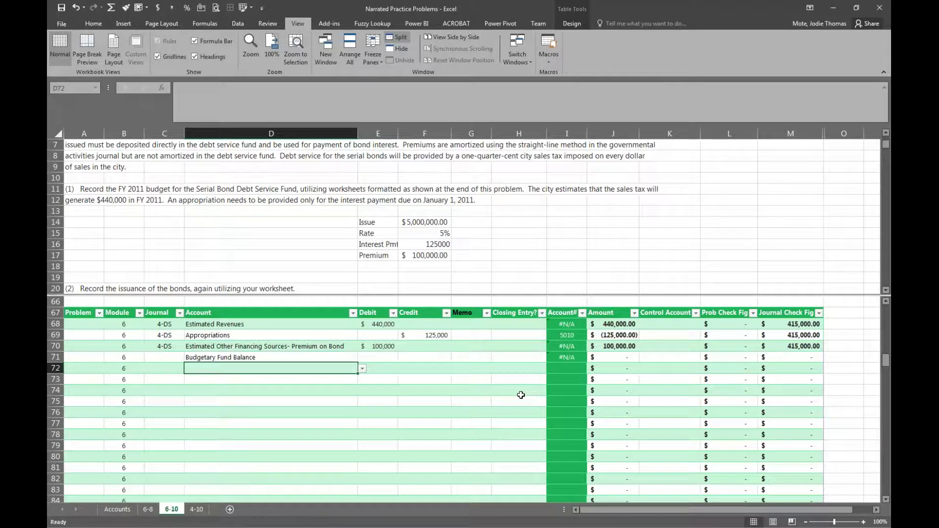
key(Up)
key(Left)
text(4-DS)
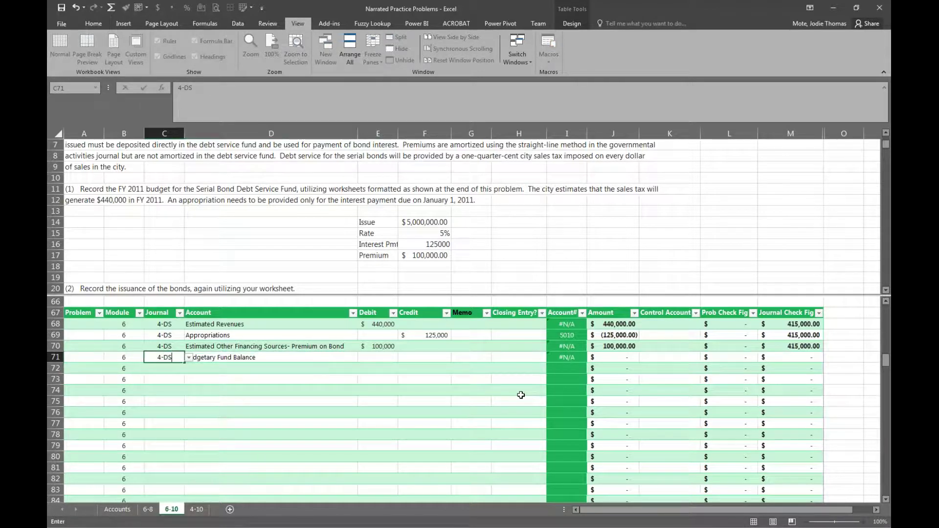
key(Tab)
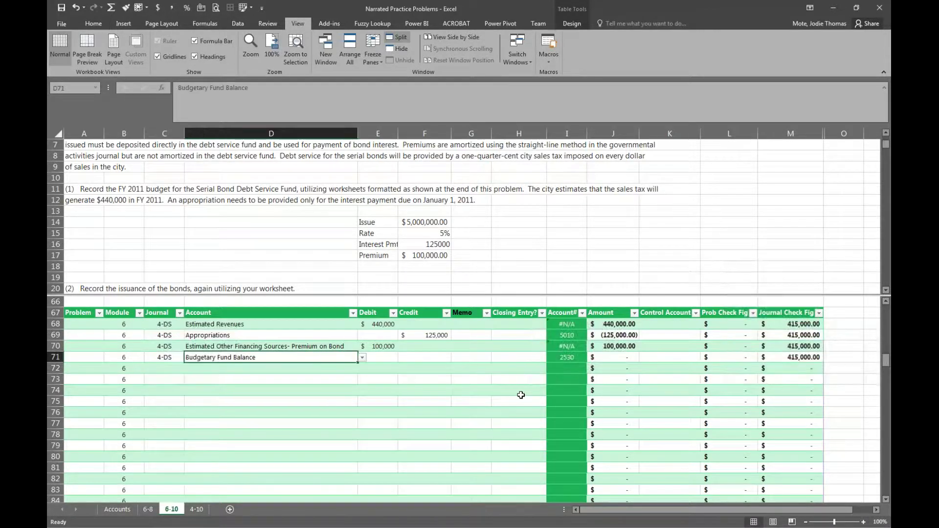
- Check the sum of the amounts in J68:J70 and enter a credit of 415000 for Budgetary Fund Balance in row 71
key(Tab)
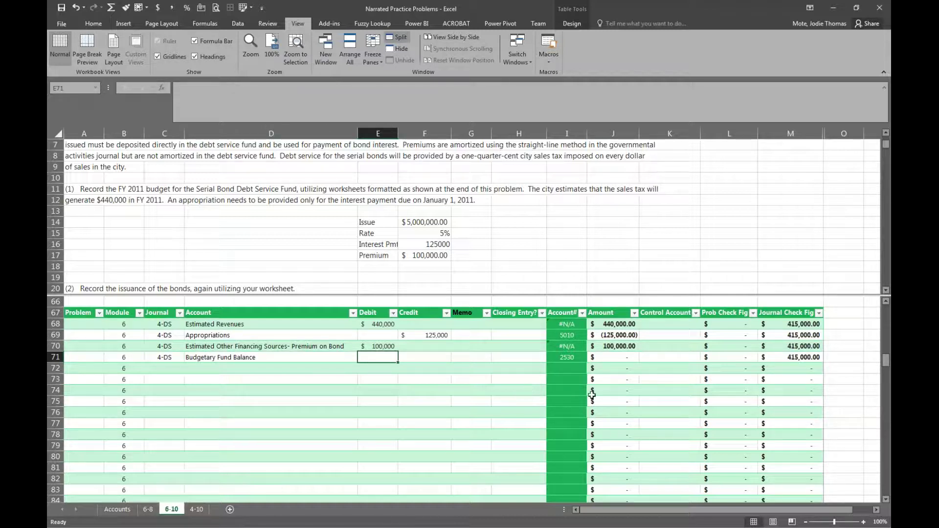
drag(619, 324, 614, 346)
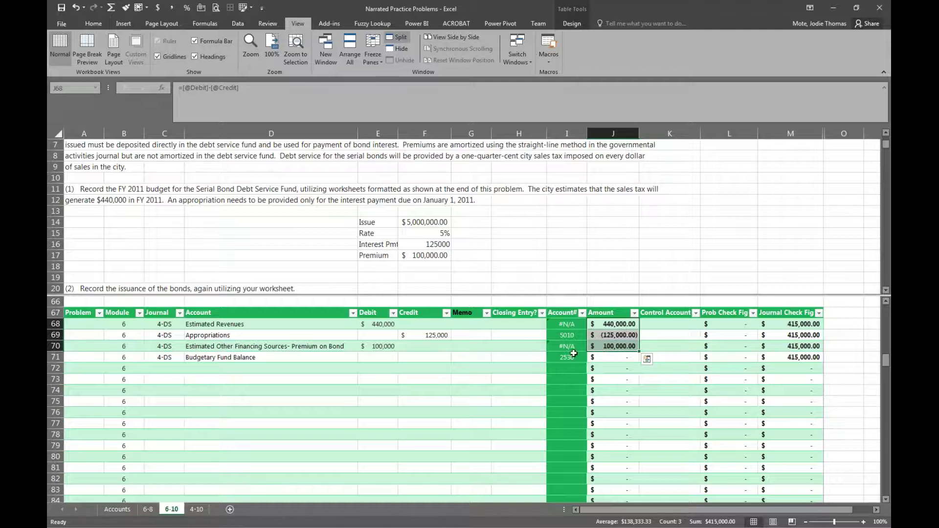
click(442, 359)
text(415)
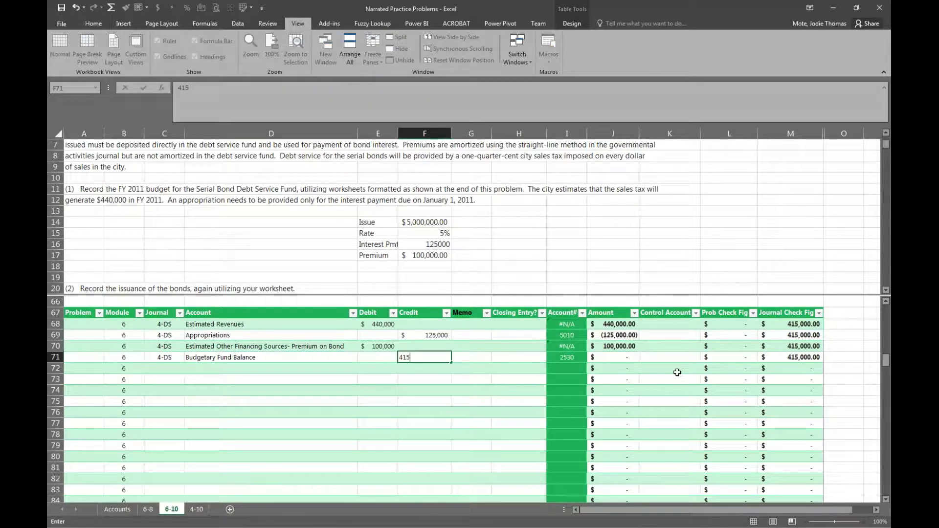
key(Return)
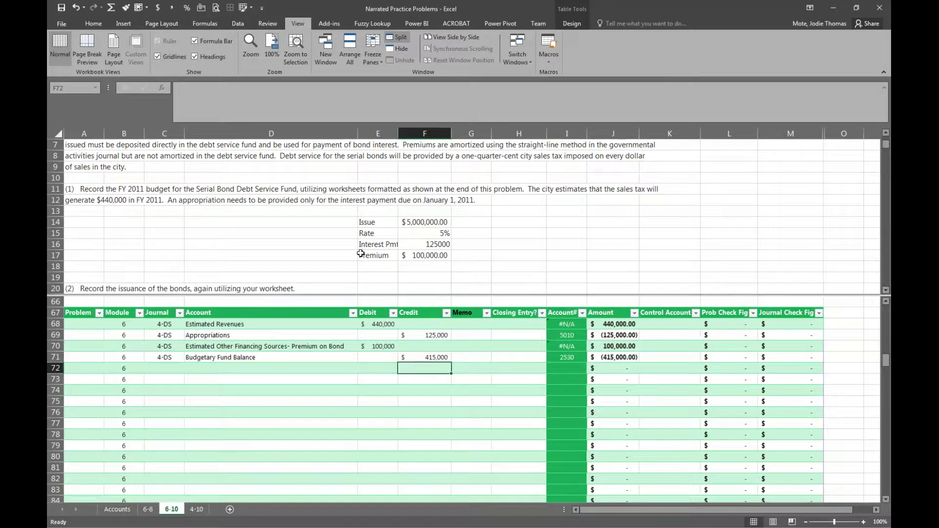
- Number the four budget entry lines in rows 68 to 71 as problem 1 and row 72 as problem 2
click(360, 253)
scroll(362, 253, down, 3)
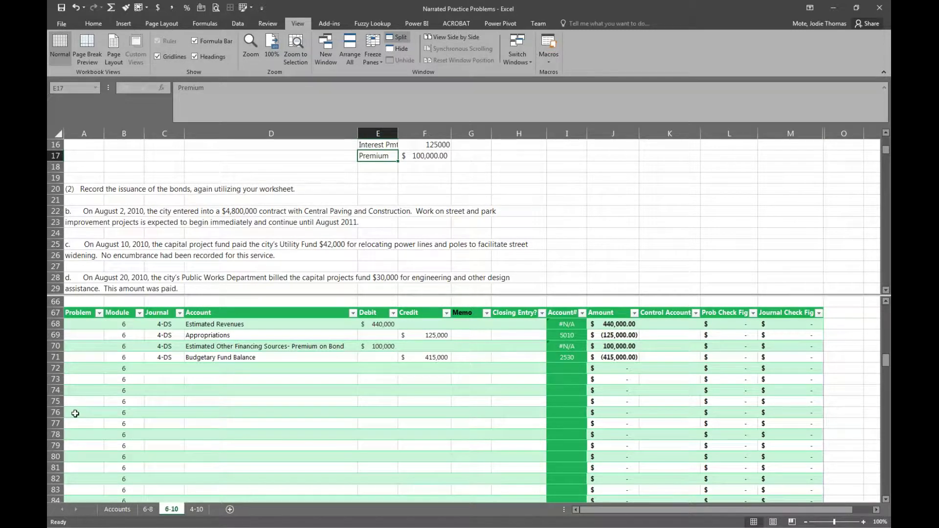
click(248, 271)
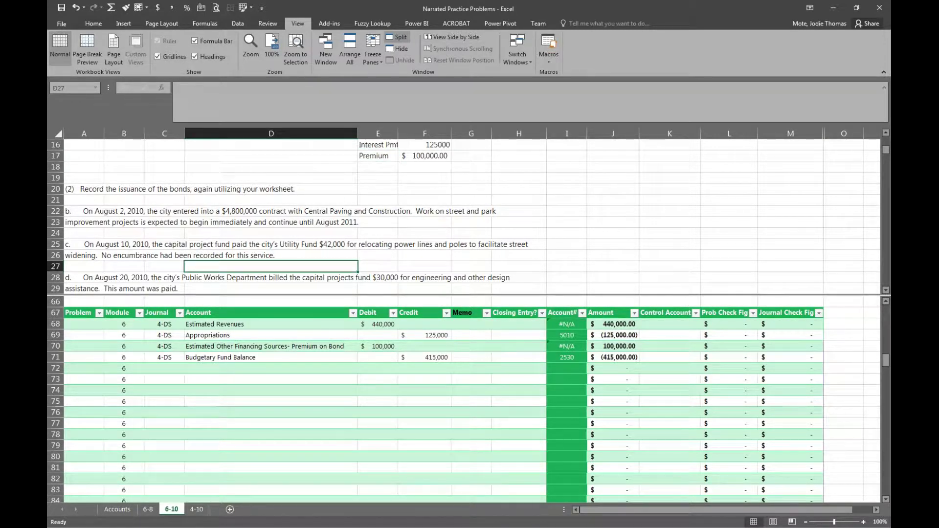
scroll(360, 205, up, 2)
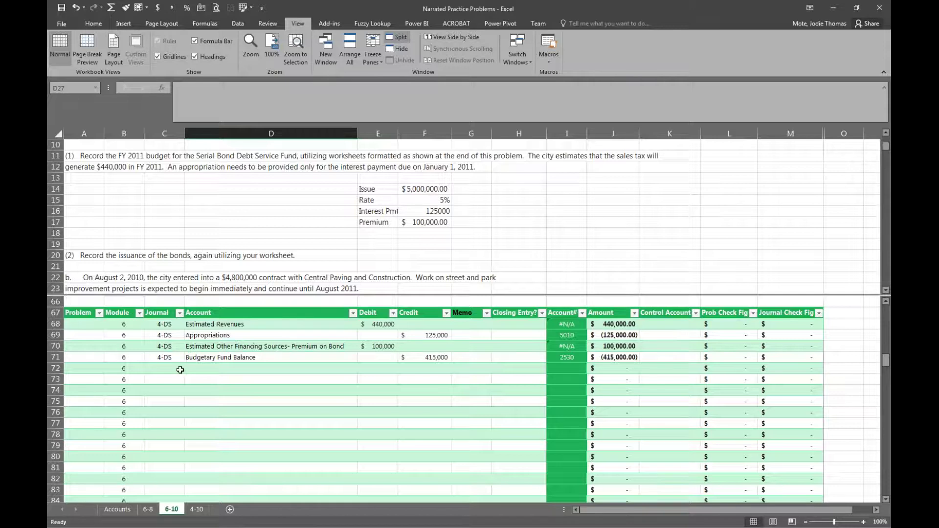
click(100, 326)
text(1)
key(Return)
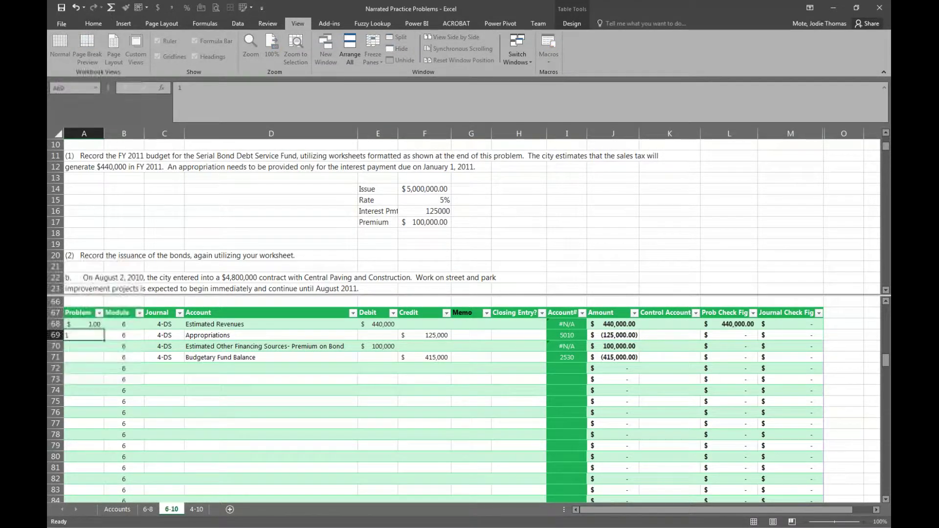
text(1)
key(Return)
text(1)
key(Return)
text(1)
key(Return)
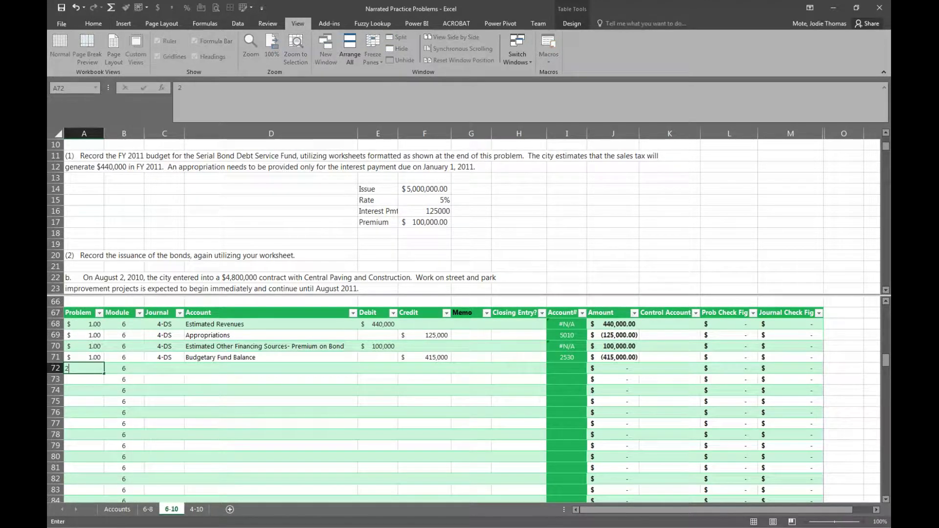
text(2)
key(Return)
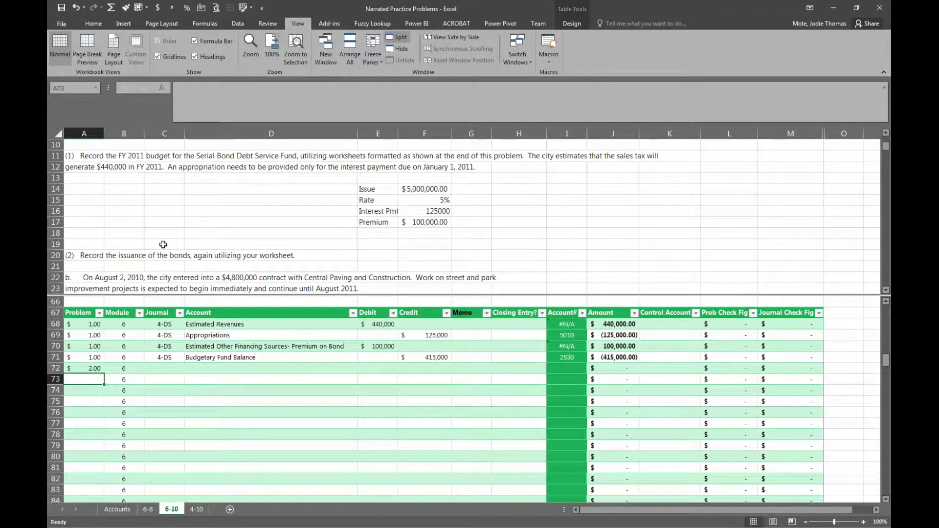
- Change the number format of the journal table's Problem column, from row 68 down, to General
click(100, 323)
key(ctrl+shift+Down)
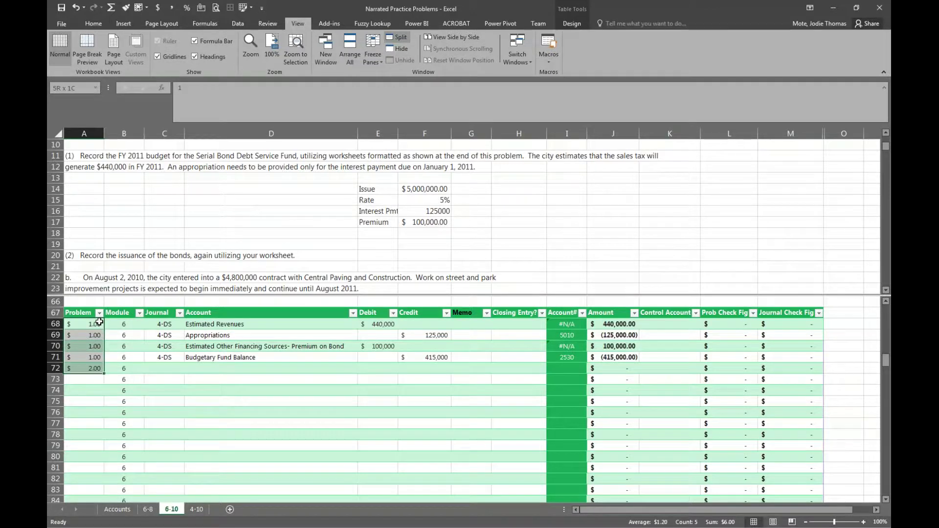
key(ctrl+shift+Down)
click(91, 24)
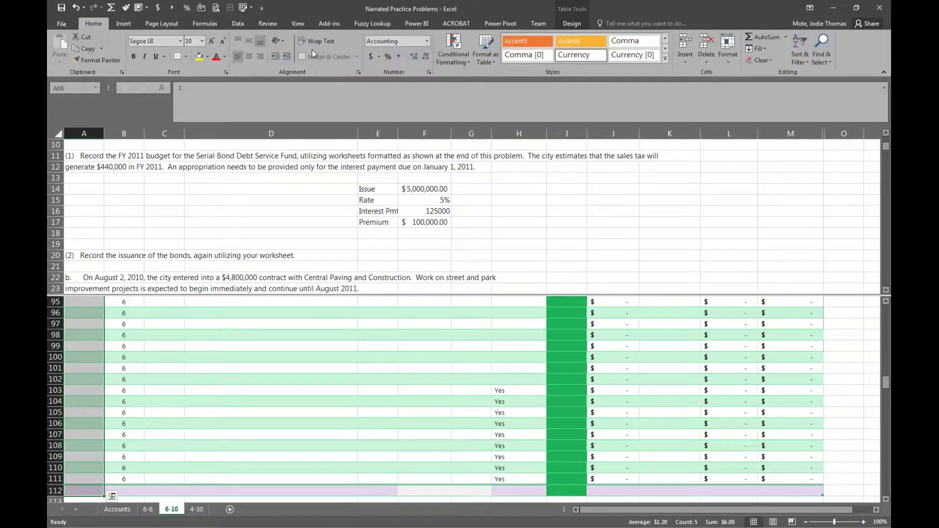
click(427, 41)
click(410, 59)
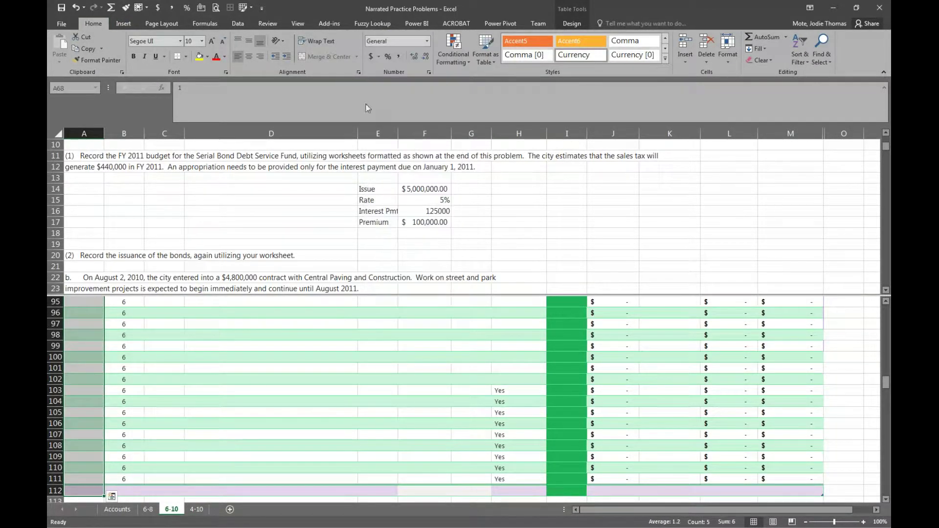
click(243, 390)
scroll(242, 388, up, 7)
scroll(242, 388, up, 5)
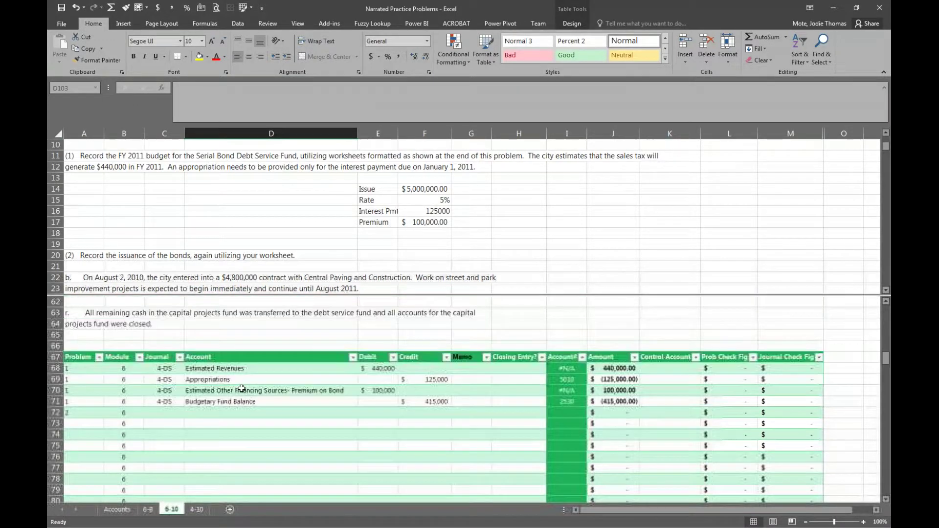
scroll(246, 372, down, 2)
- Review the bond issuance details in transaction a and the instruction to record the issuance before making entry 2
click(248, 380)
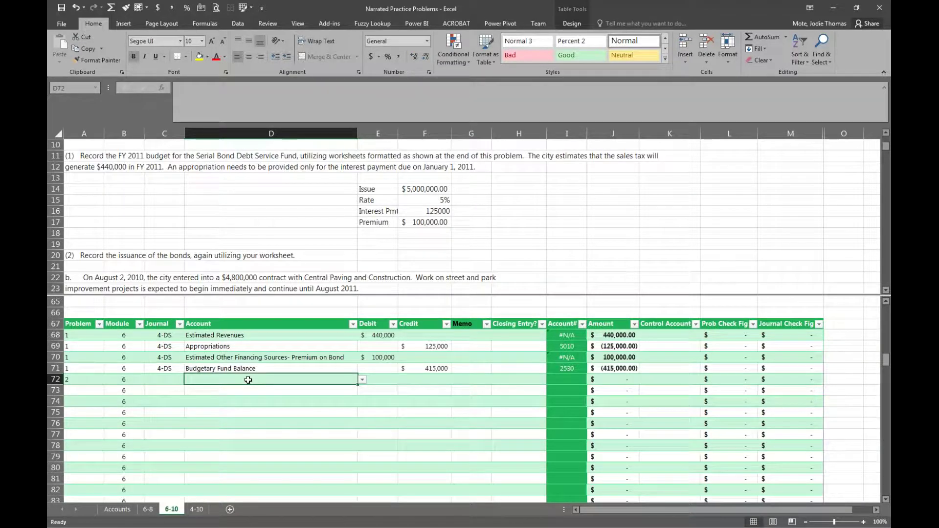
click(305, 210)
scroll(305, 208, up, 3)
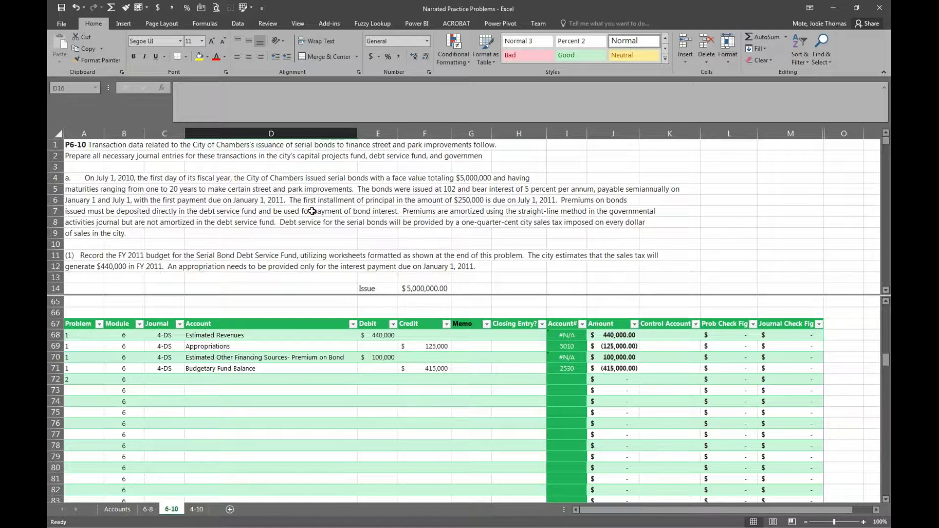
click(304, 201)
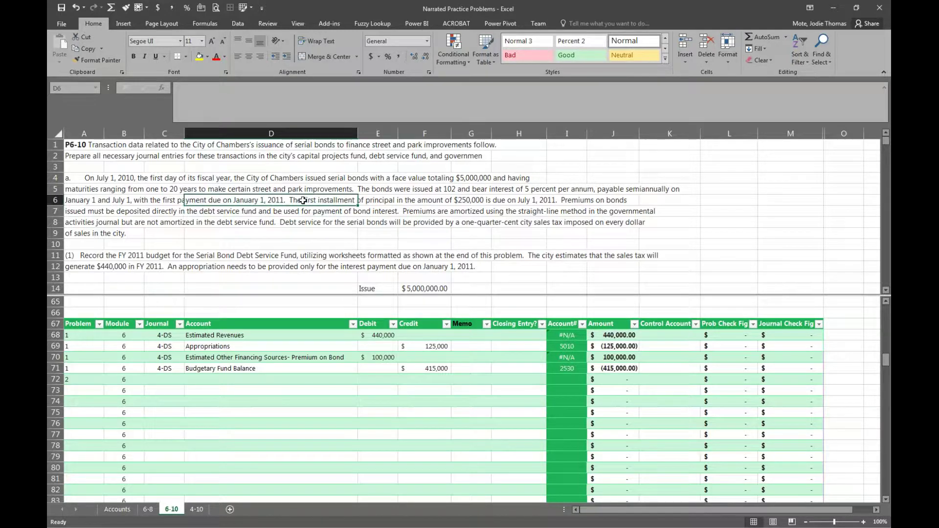
click(258, 156)
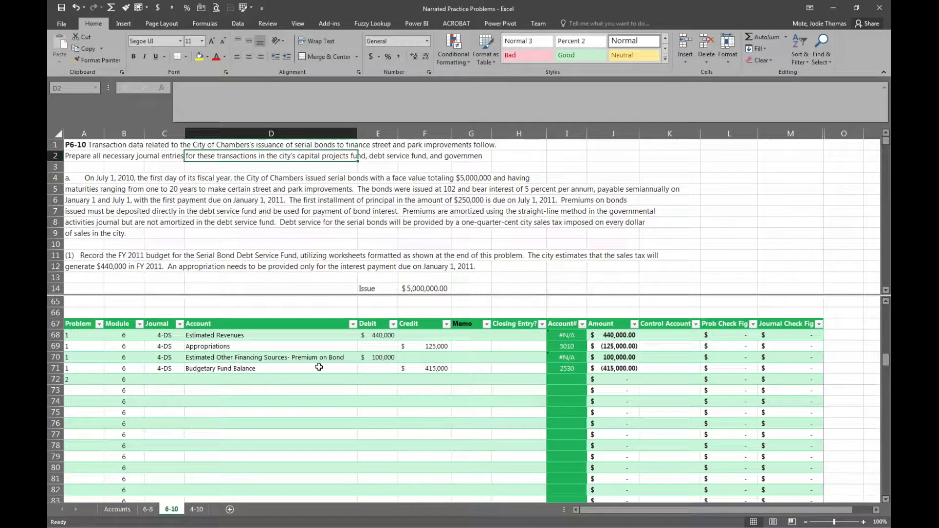
click(322, 242)
click(247, 165)
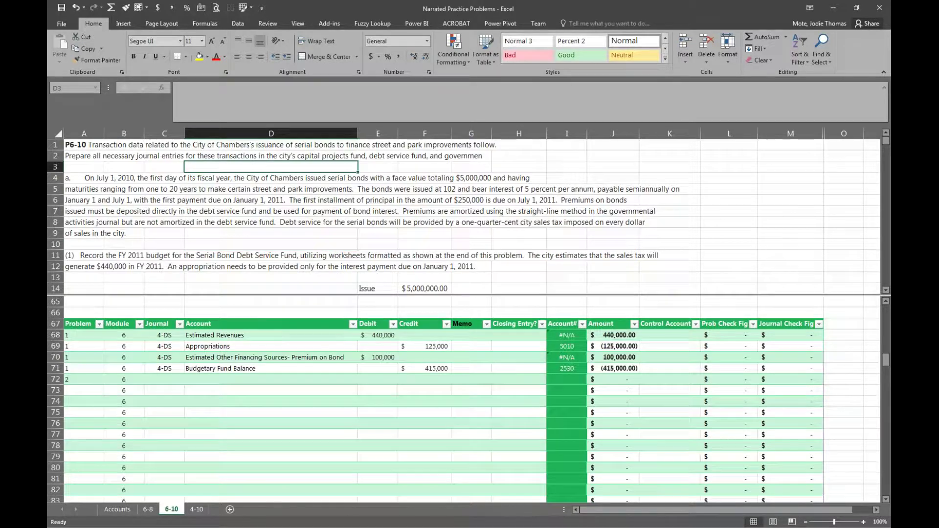
scroll(308, 228, down, 2)
scroll(309, 228, down, 2)
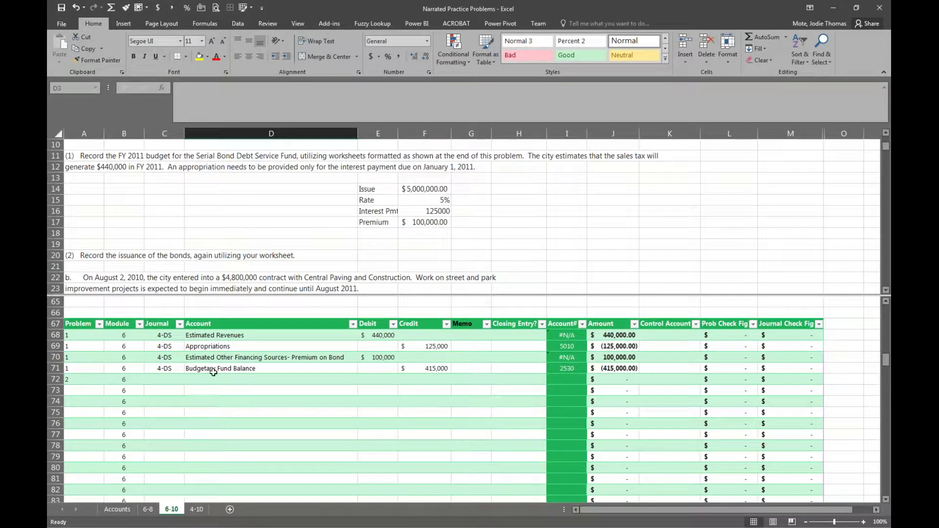
- Set the journal for the first line of entry 2, in row 72, to 4-DS
click(160, 379)
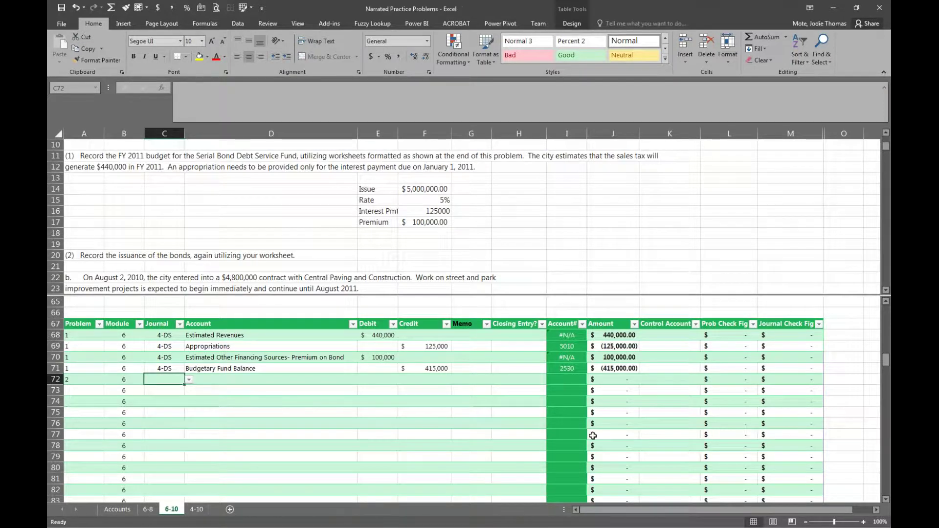
text(4-DS)
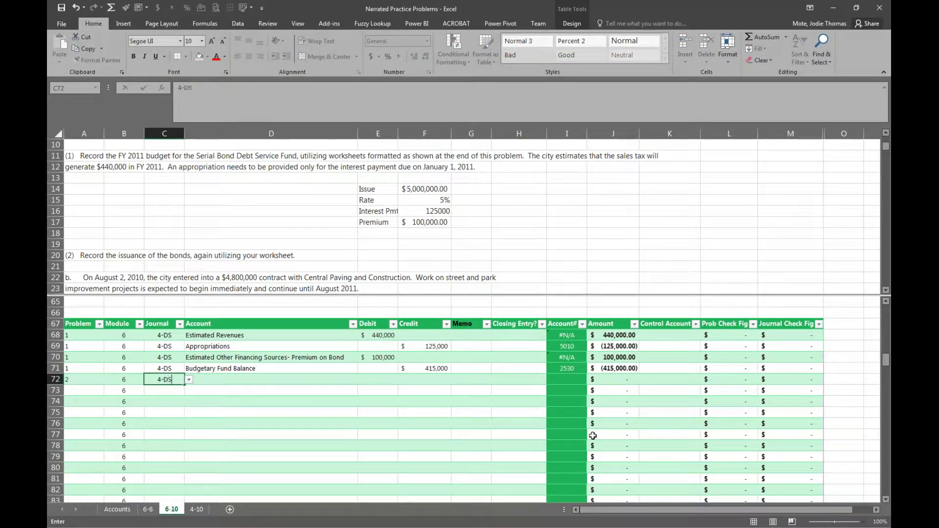
key(Tab)
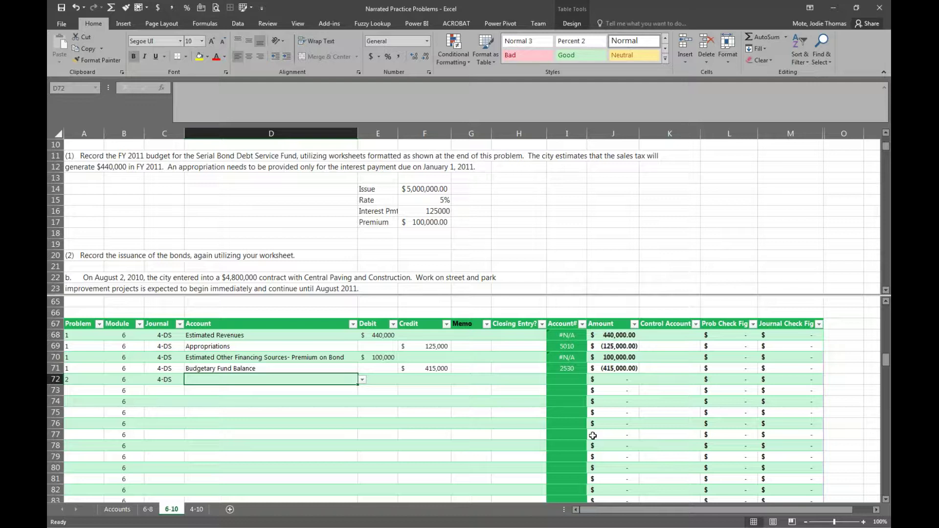
text(Other)
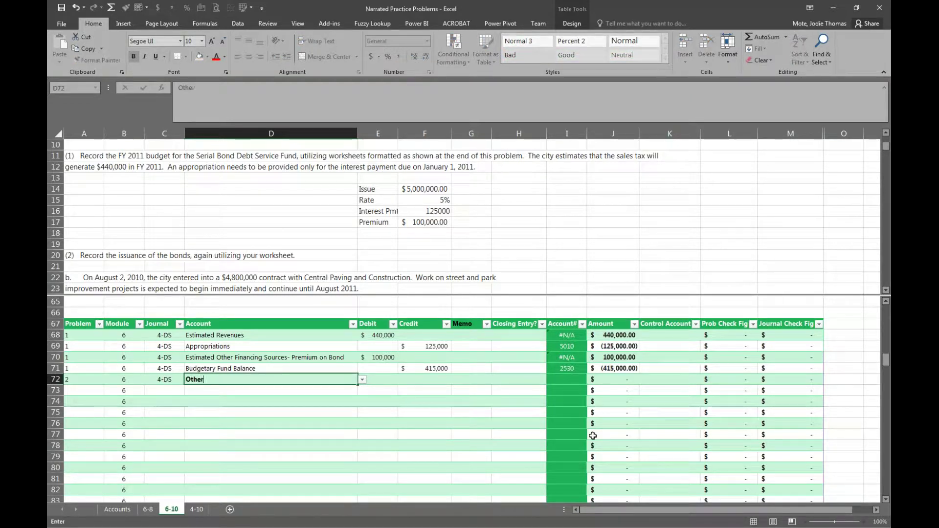
text( Financ)
key(Escape)
- Copy the text "Other Financing Sources- Premium on Bond" from the account name in row 70 into the account cell of row 72
key(Up)
key(Up)
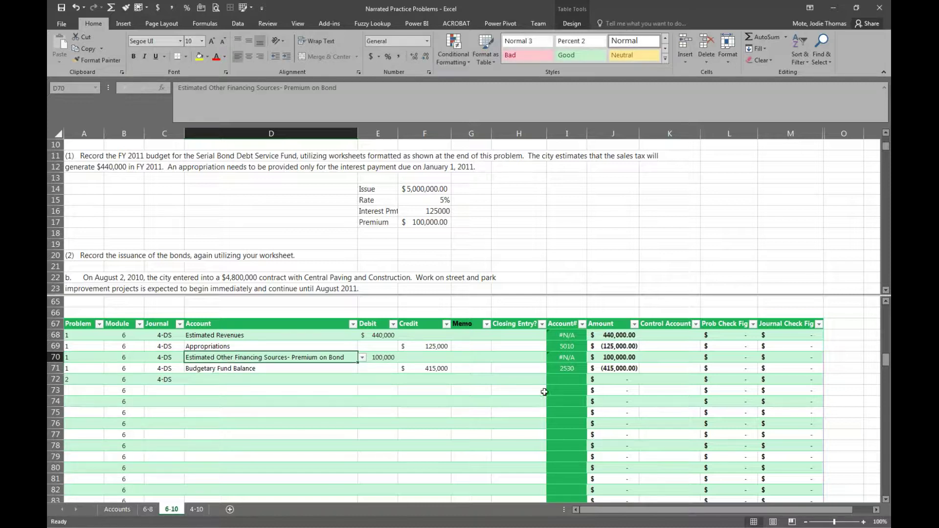
click(209, 88)
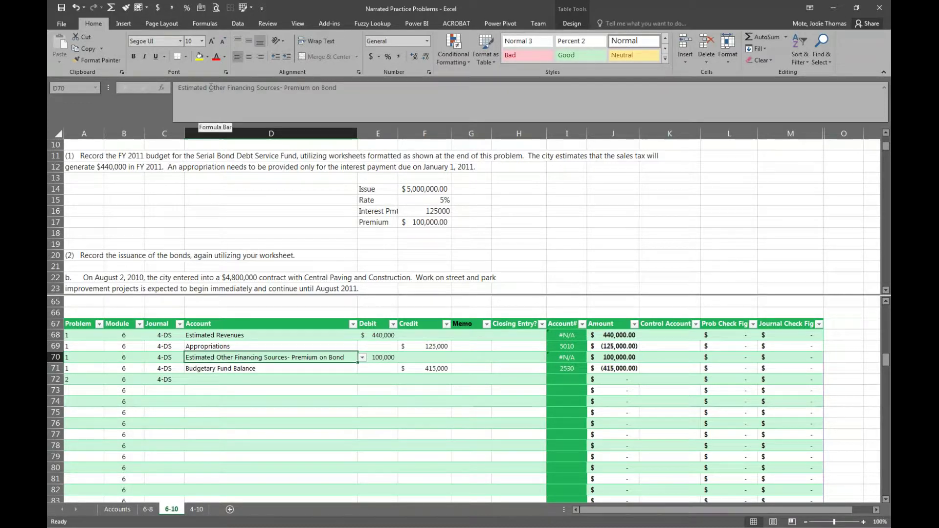
drag(209, 88, 636, 110)
key(ctrl+c)
key(Return)
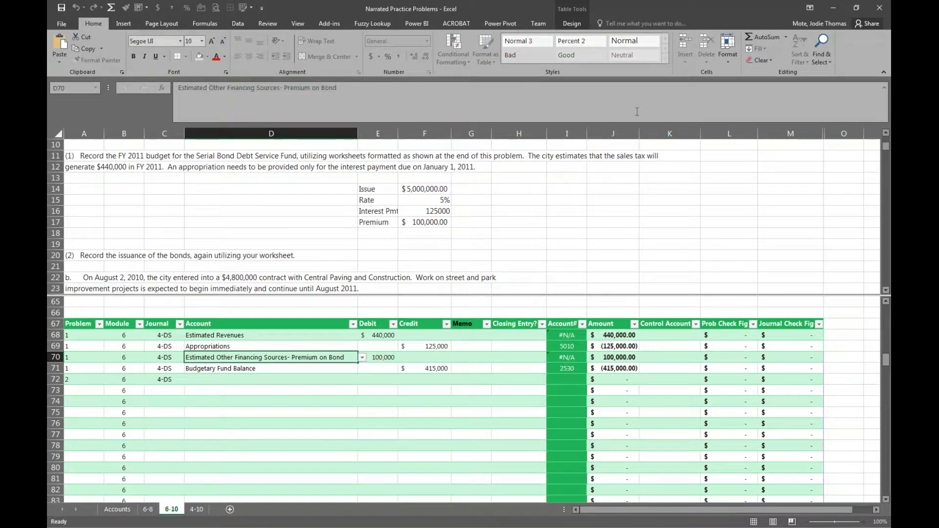
key(Down)
key(ctrl+v)
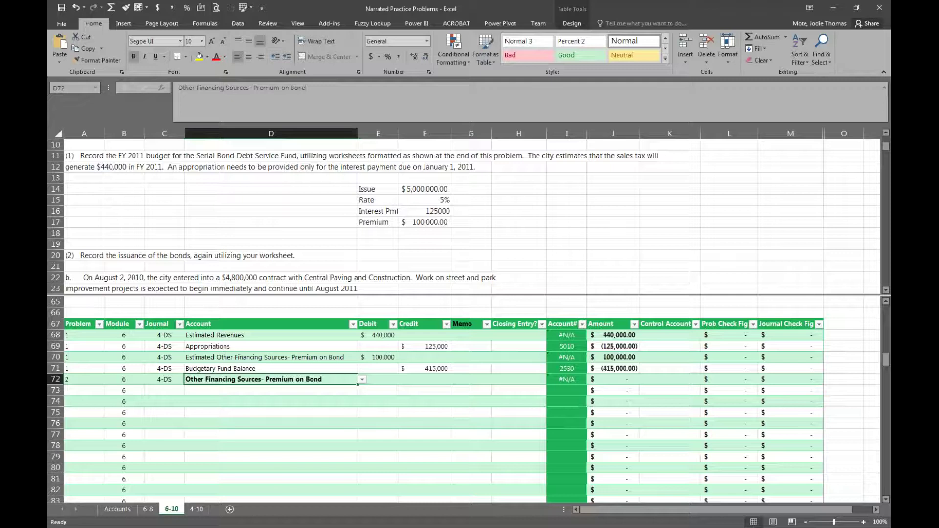
scroll(369, 369, down, 1)
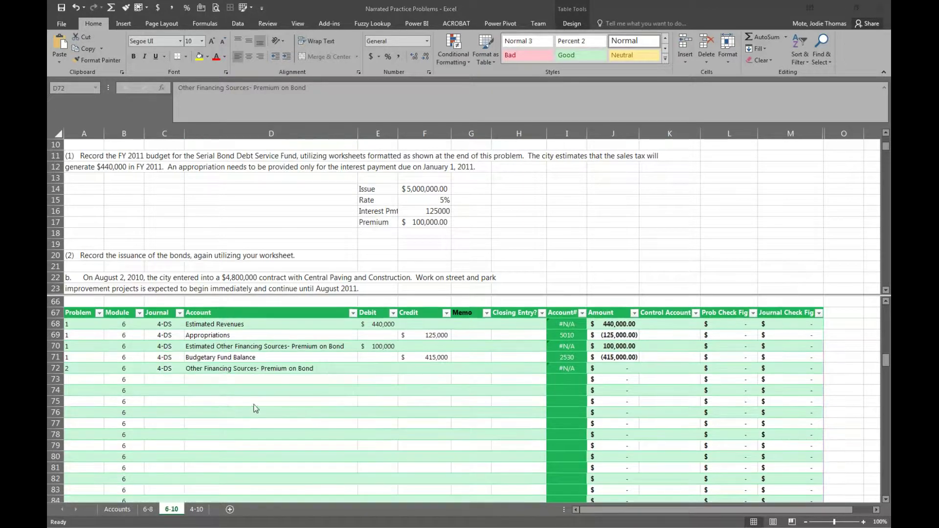
- Replace the account in row 72 with Cash and enter a debit of 100,000
click(372, 370)
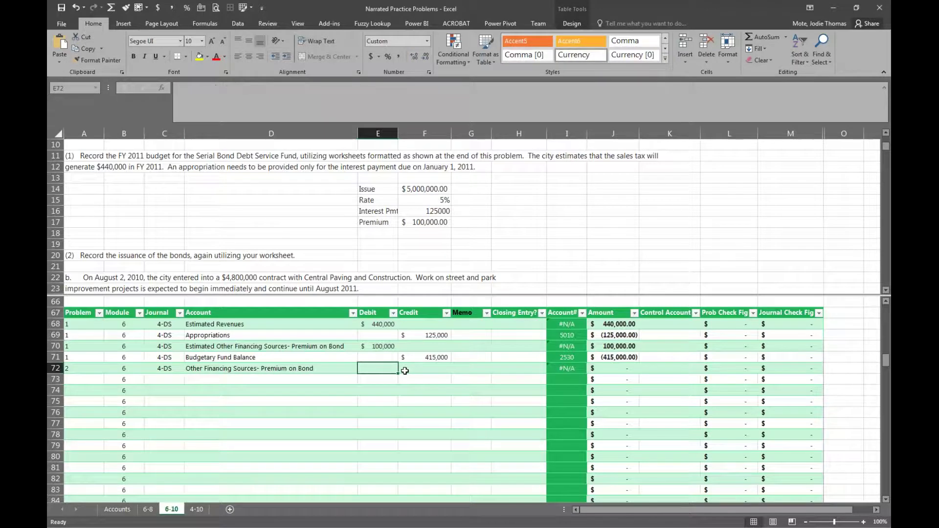
click(334, 371)
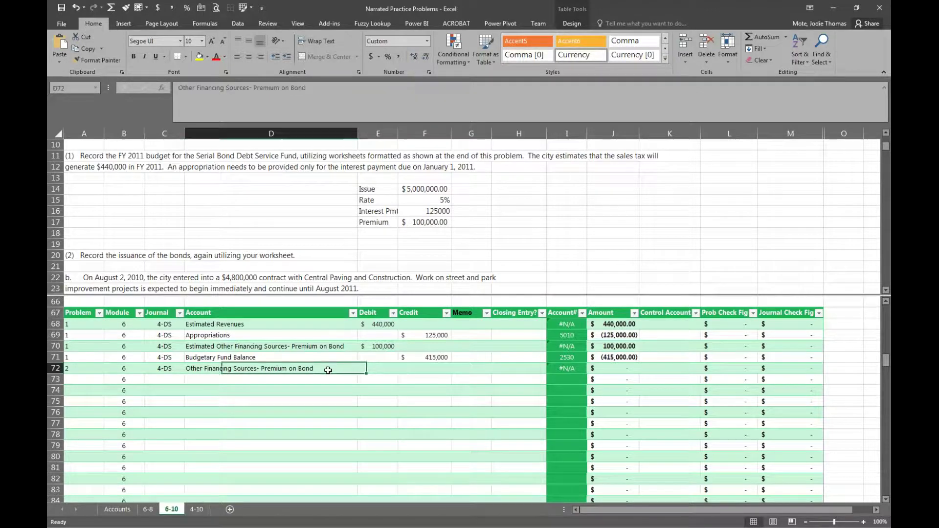
text(C)
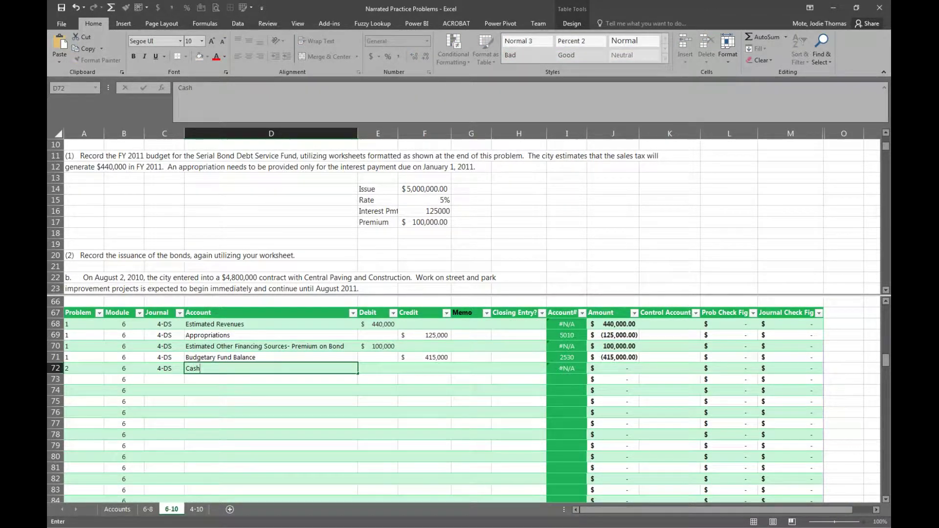
text(ash)
key(Tab)
text(1)
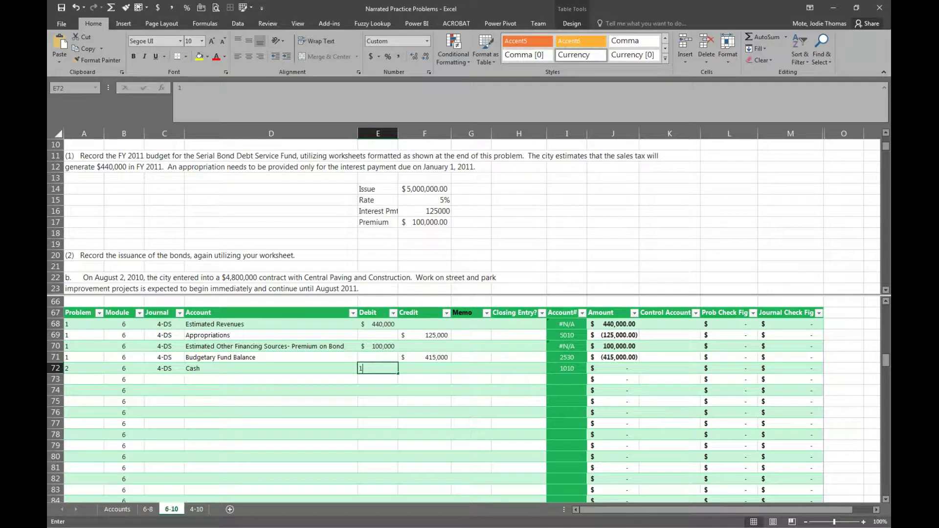
text(00,000)
key(Return)
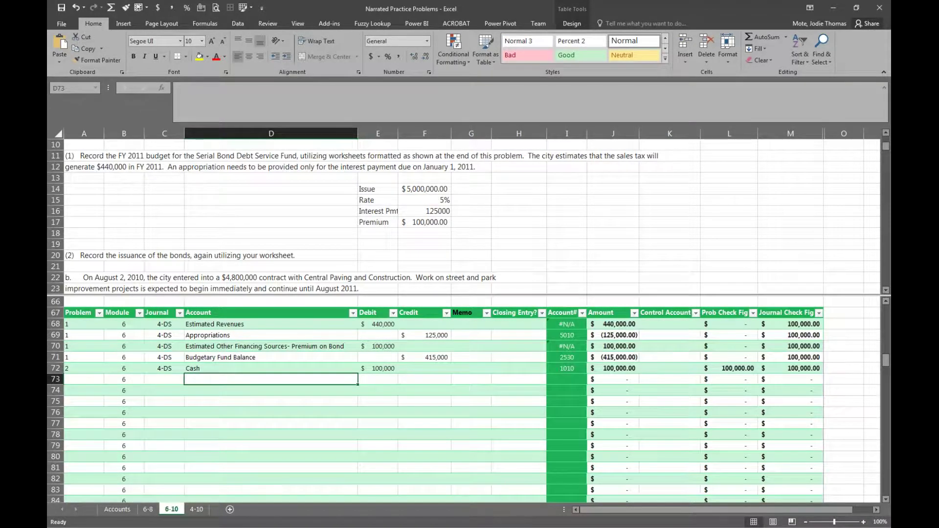
- Enter Other Financing Sources - Premium on Bond as the account in row 73 with a credit of 100000
text(Other Fin)
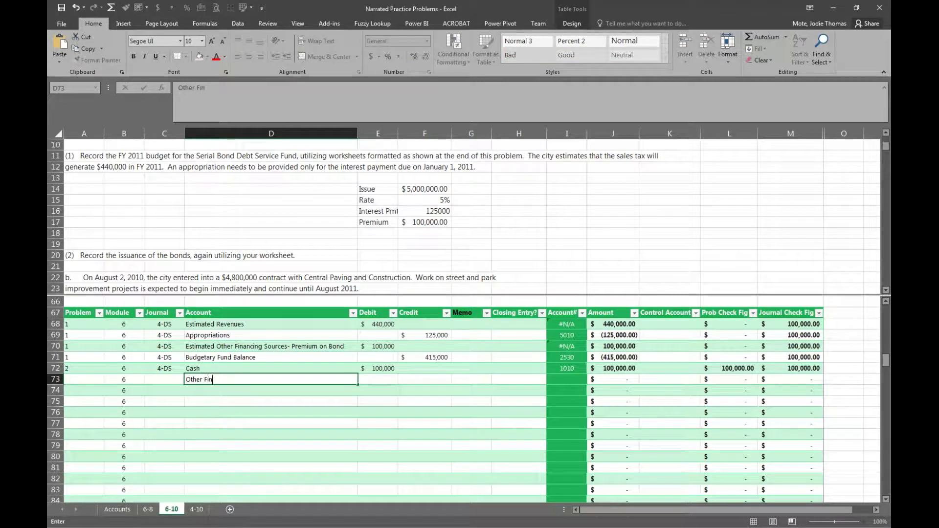
text(ancing Sources - Premium on Bond)
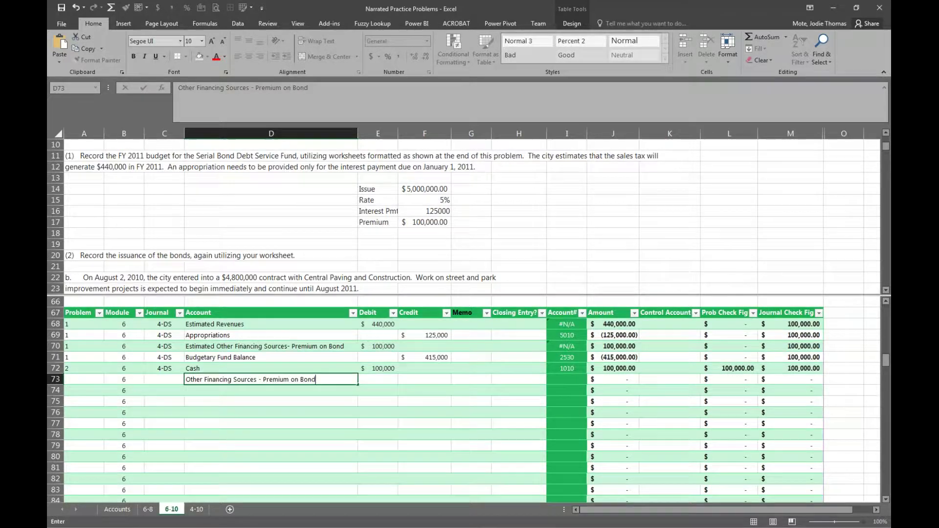
key(Tab)
key(Tab)
text(1,00)
text(0,000)
key(Return)
key(Up)
key(Left)
key(Right)
text(100000)
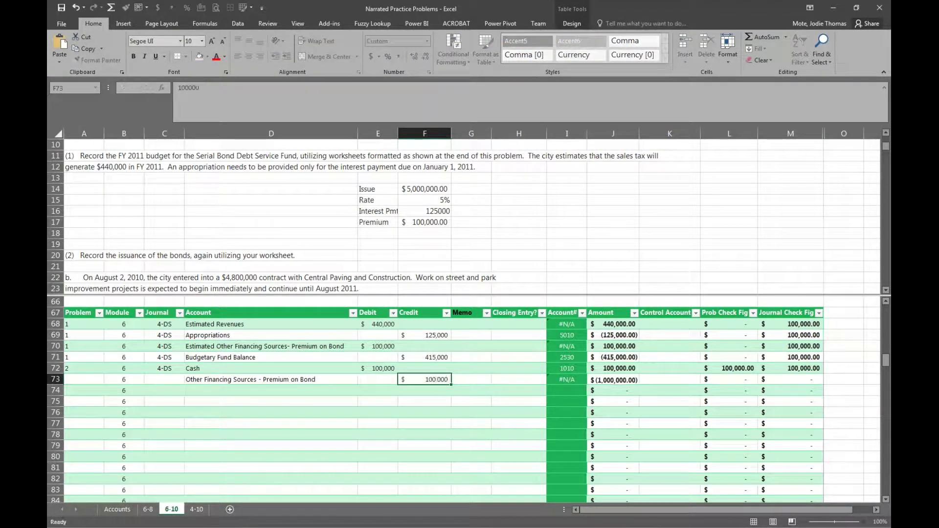
- Set the problem number of the Premium on Bond line in row 73 to 2
key(Left)
key(Left)
key(Left)
key(Left)
key(Left)
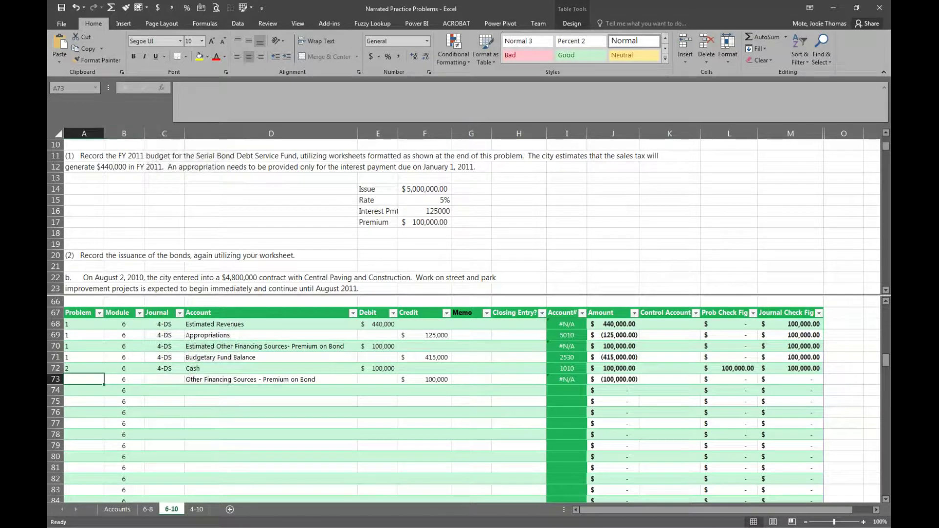
text(2)
key(Tab)
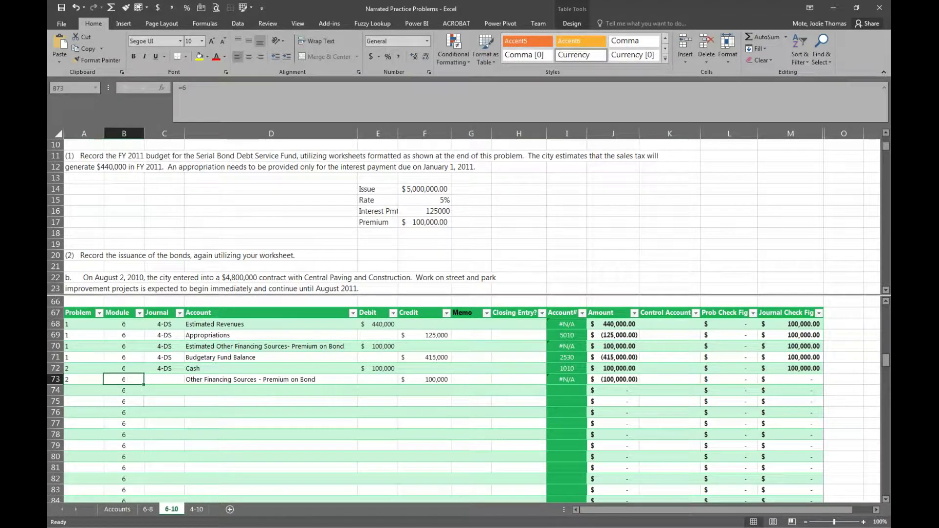
- Copy the 4-DS journal code from row 72 to the Premium on Bond line in row 73
key(Tab)
key(Up)
key(ctrl+c)
key(Down)
key(ctrl+v)
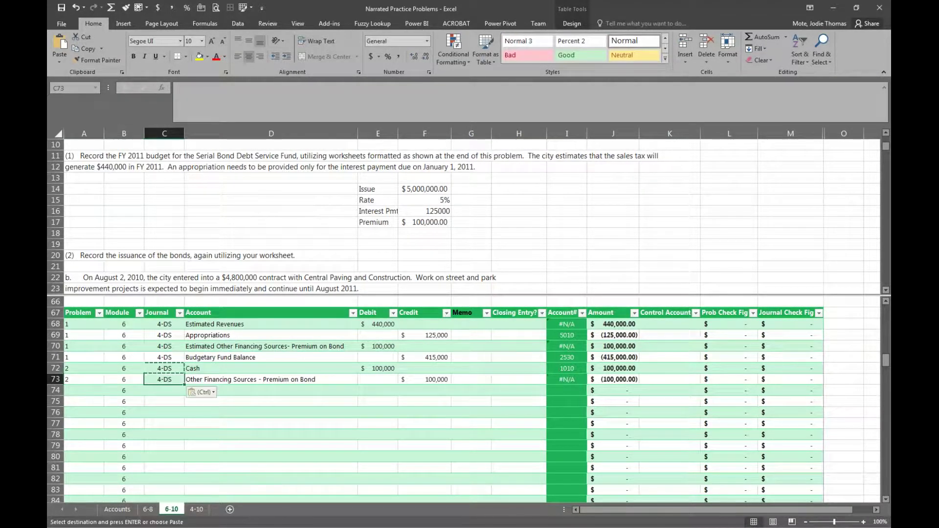
- Enter 3-CP as the journal in row 74 and copy it to row 75
key(Down)
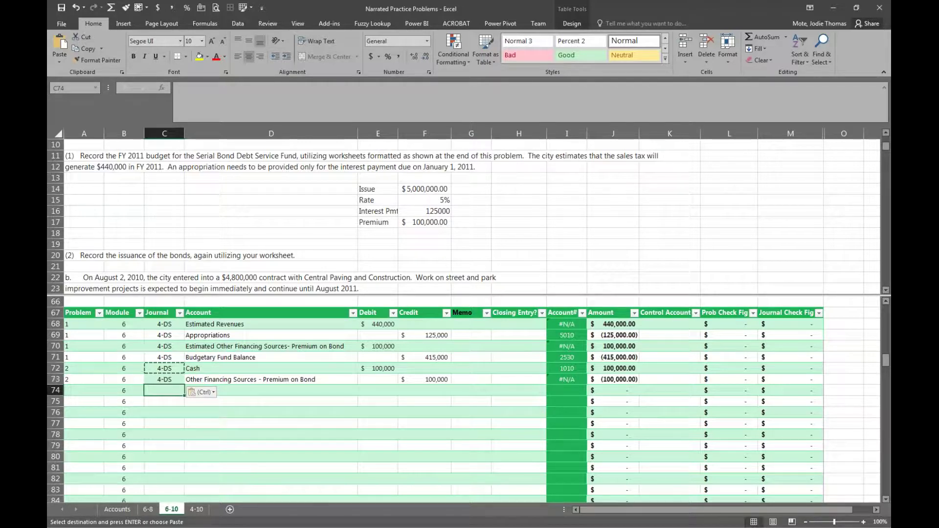
text(3-CP)
key(Return)
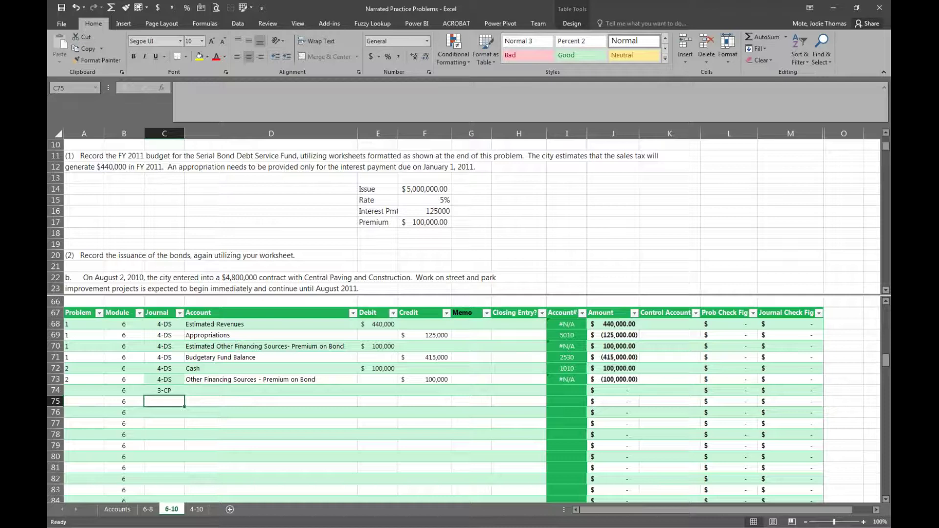
key(Up)
key(ctrl+c)
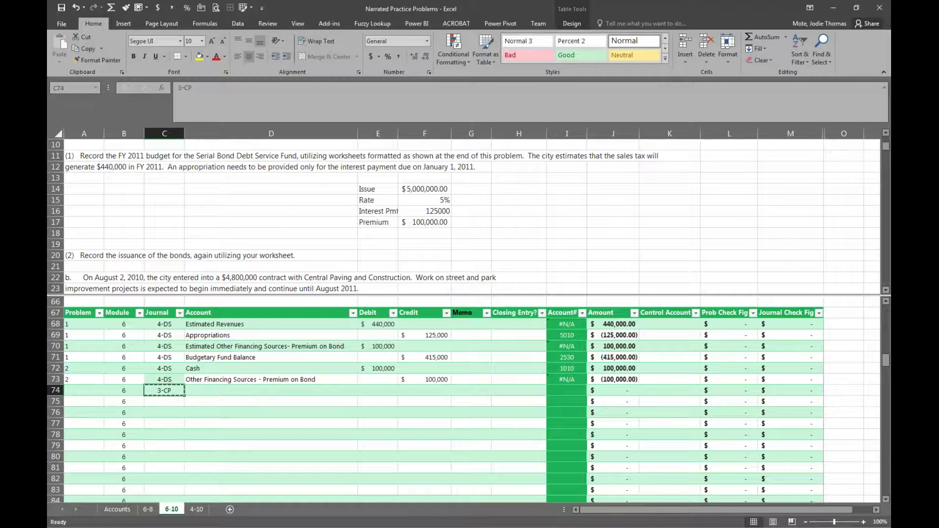
key(Down)
key(ctrl+v)
- Enter Cash as the account in row 74 with a debit of 5,000,000
key(Right)
key(Up)
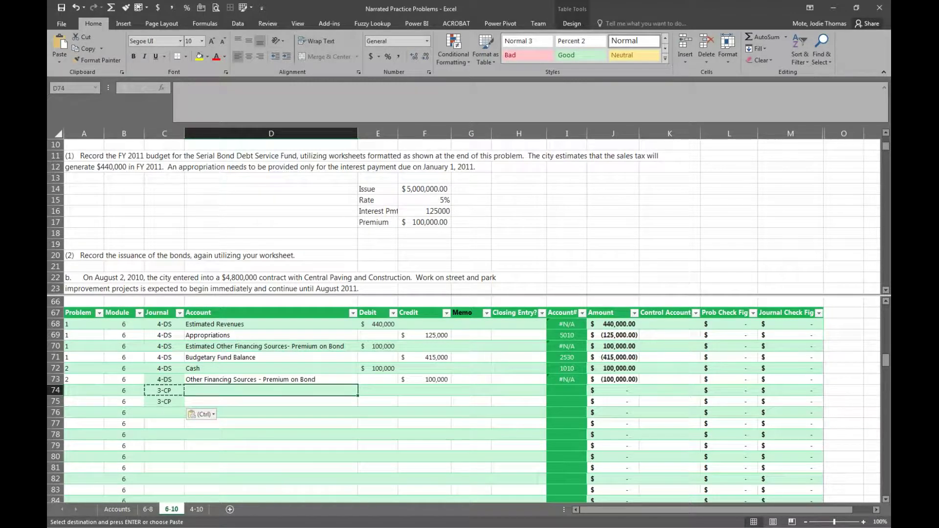
text(Cash)
key(Tab)
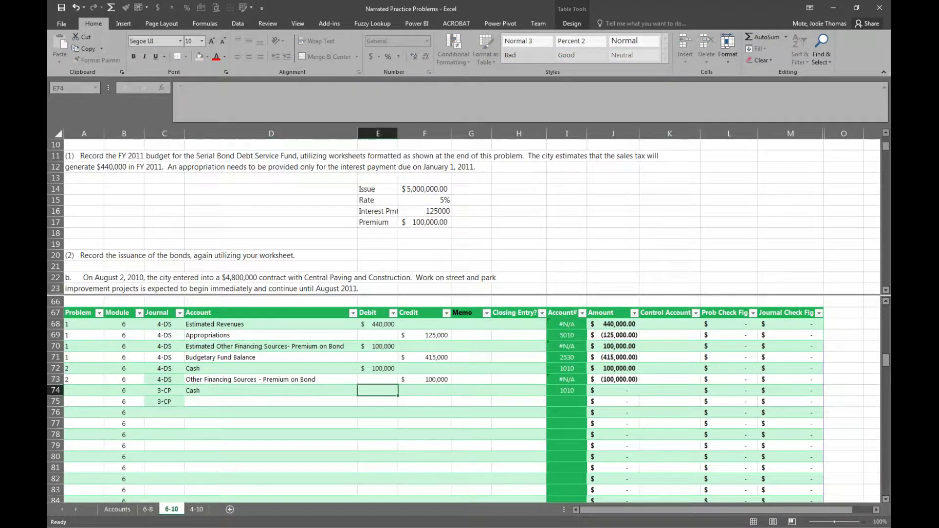
text(5000000)
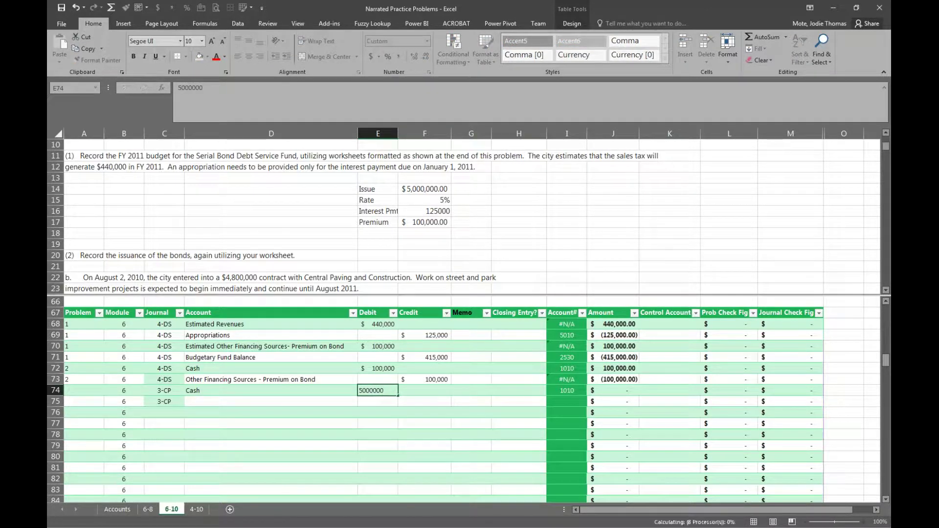
key(Return)
- Copy the 5,000,000 debit from row 74 and paste only its value as the credit in row 75
key(Up)
key(ctrl+c)
key(Down)
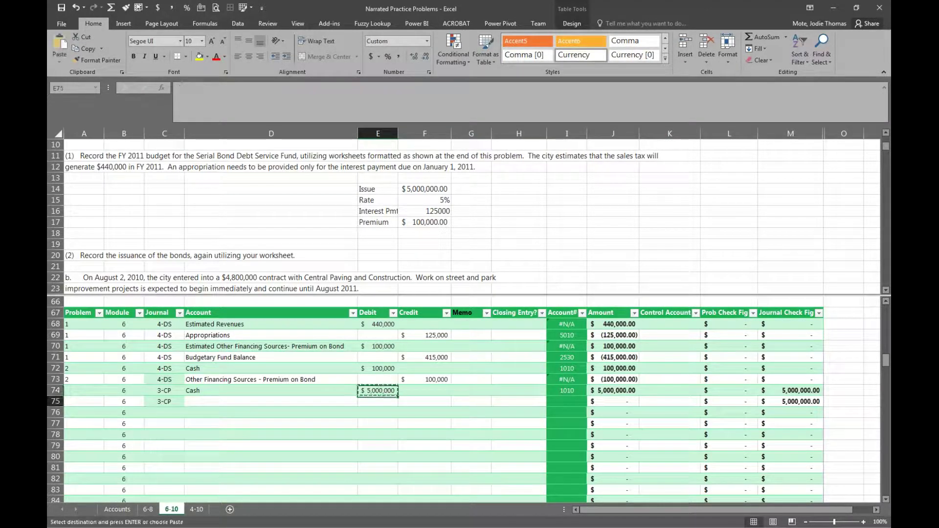
key(Right)
key(alt)
key(e)
key(s)
key(v)
key(Return)
- Copy row 73's account name to row 75 and edit it to read Other Financing Sources - Bond Proceeds
click(271, 402)
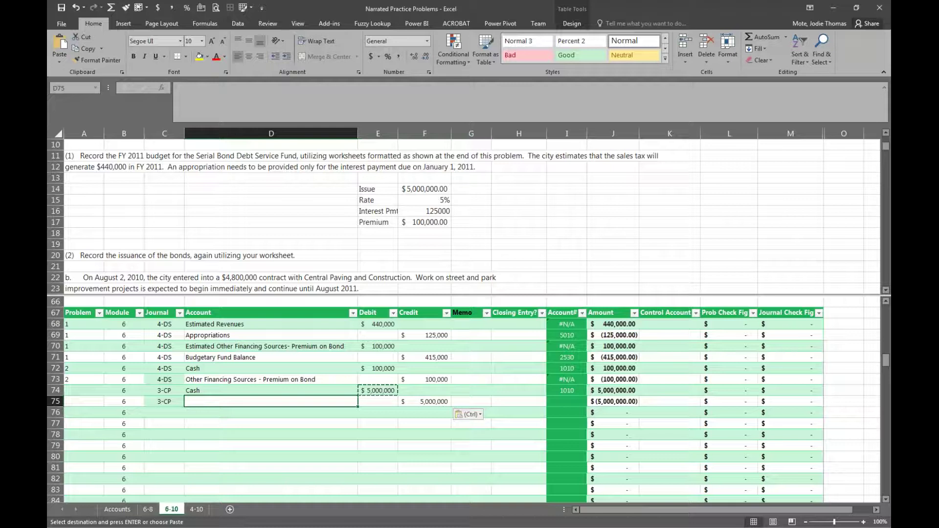
key(Up)
key(Up)
key(ctrl+c)
key(Down)
key(Down)
key(ctrl+v)
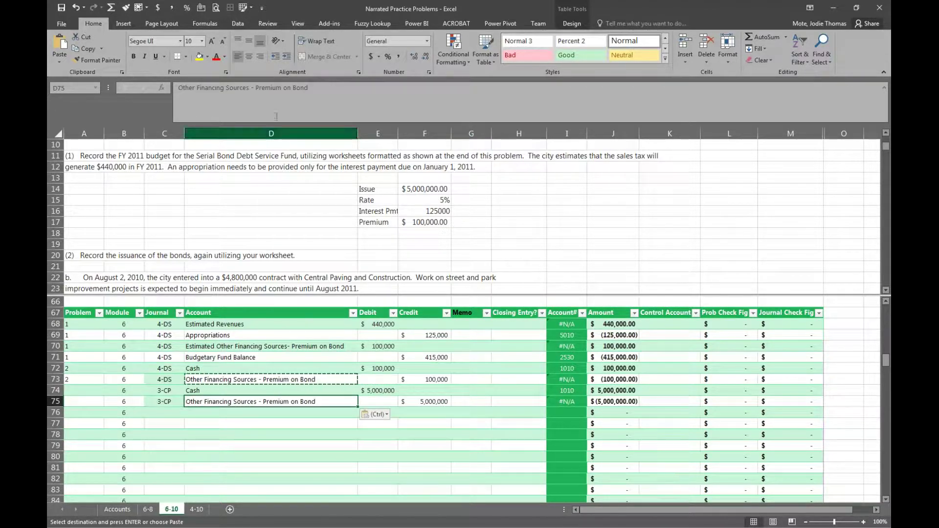
drag(255, 88, 542, 103)
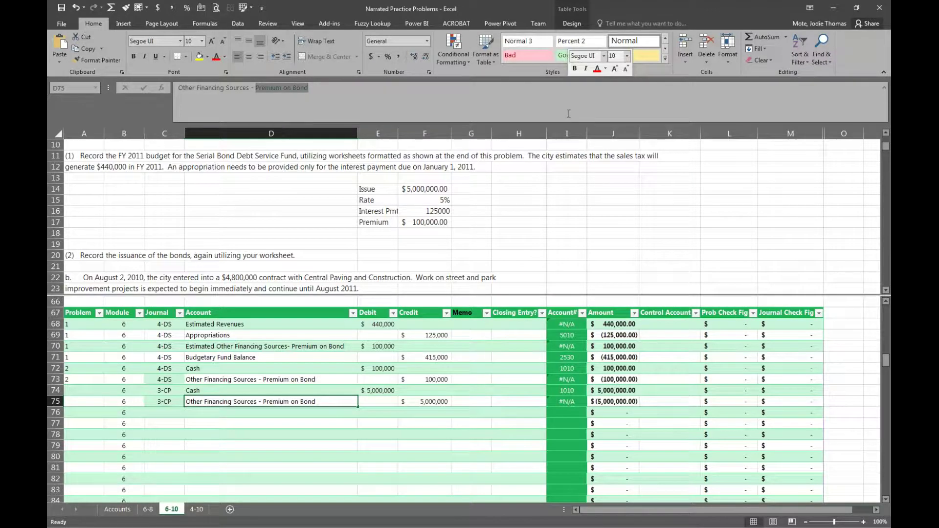
text(Bond Proceeds)
key(Return)
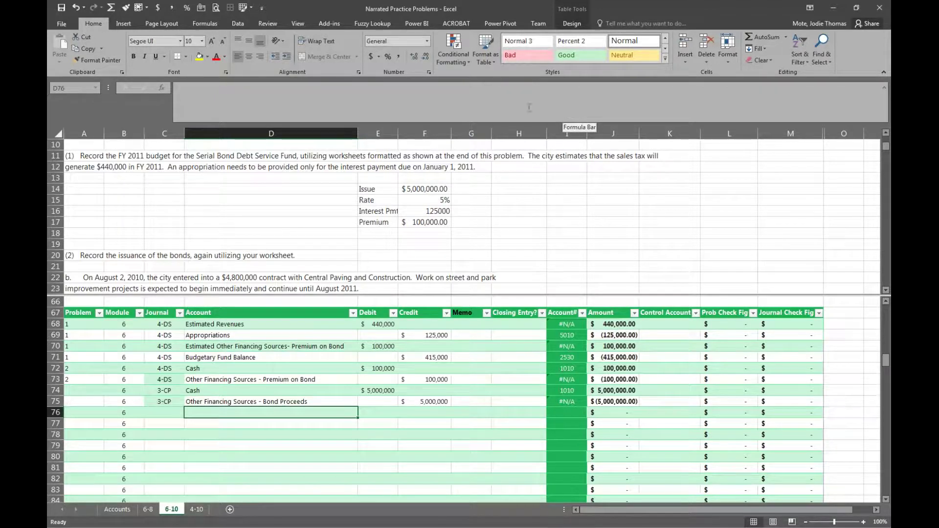
- Enter 5-GW as the journal in row 76 and copy it to rows 77 and 78
click(179, 327)
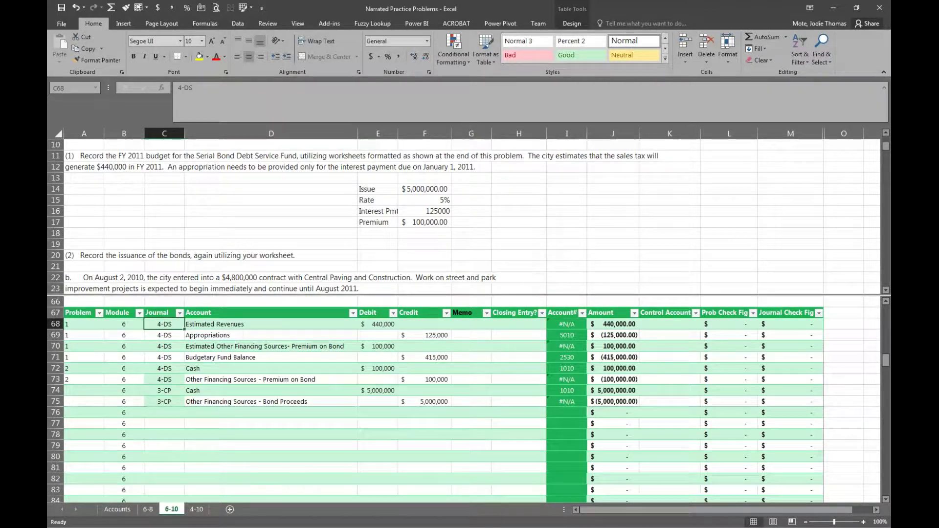
click(169, 414)
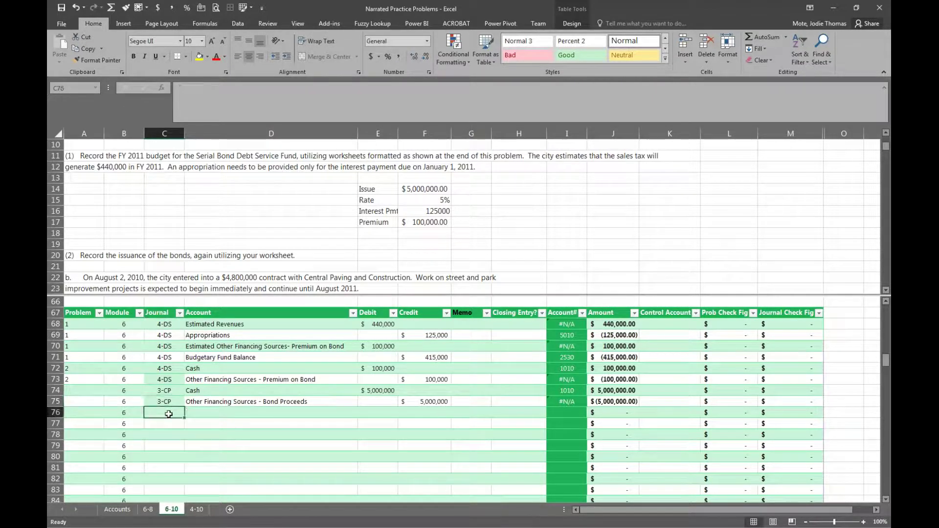
text(5-GW)
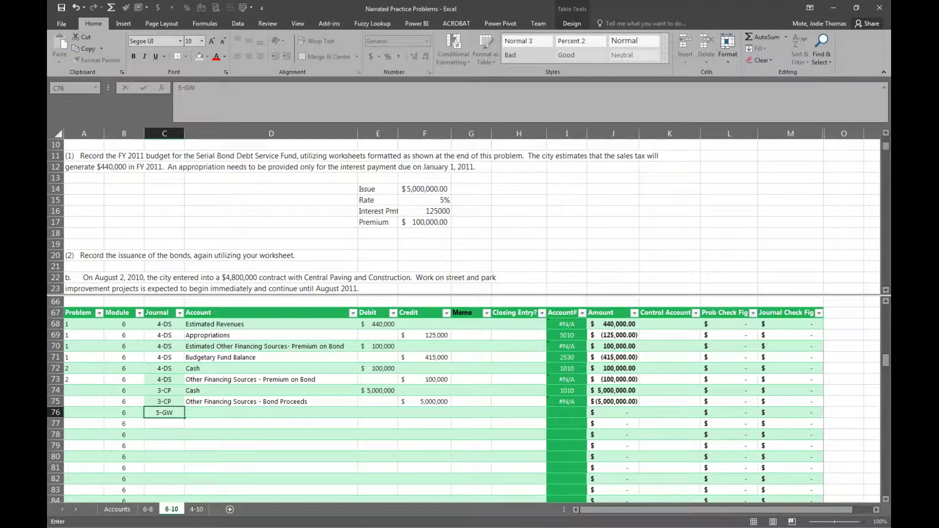
key(Return)
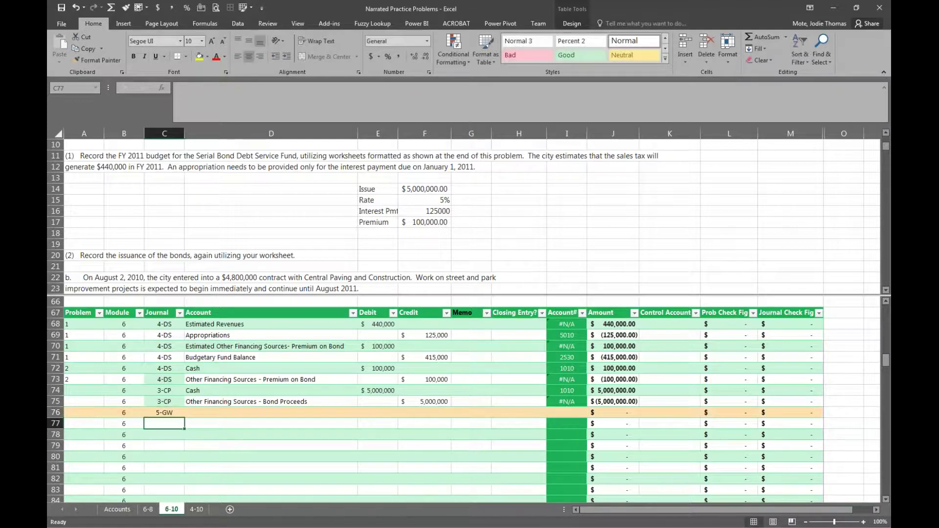
click(169, 412)
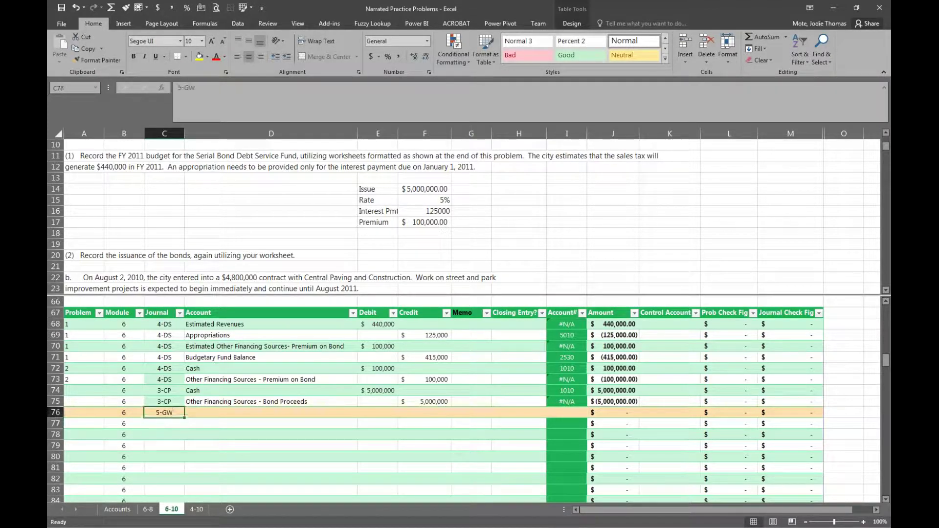
key(ctrl+c)
click(169, 424)
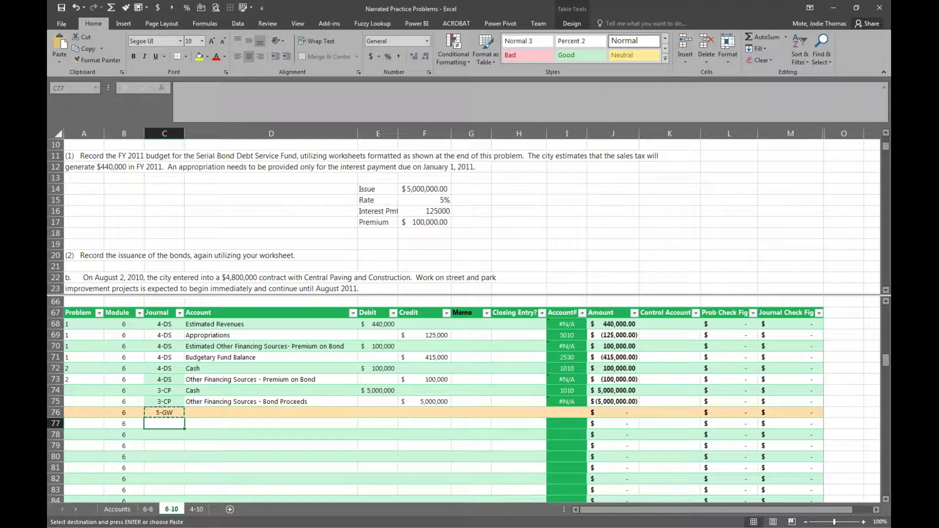
key(shift+Down)
key(ctrl+v)
- Enter Cash as the account in row 76 with a debit of 5,100,000
click(271, 423)
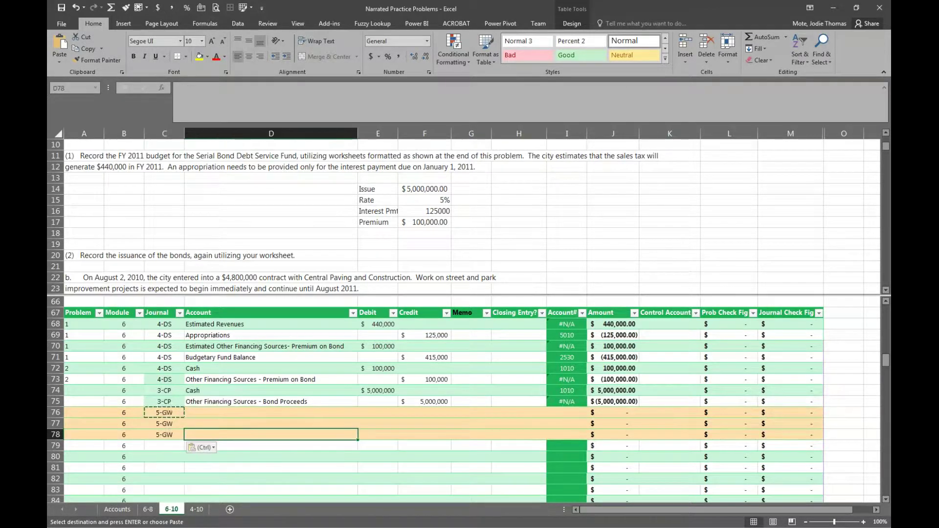
click(271, 412)
text(Cash)
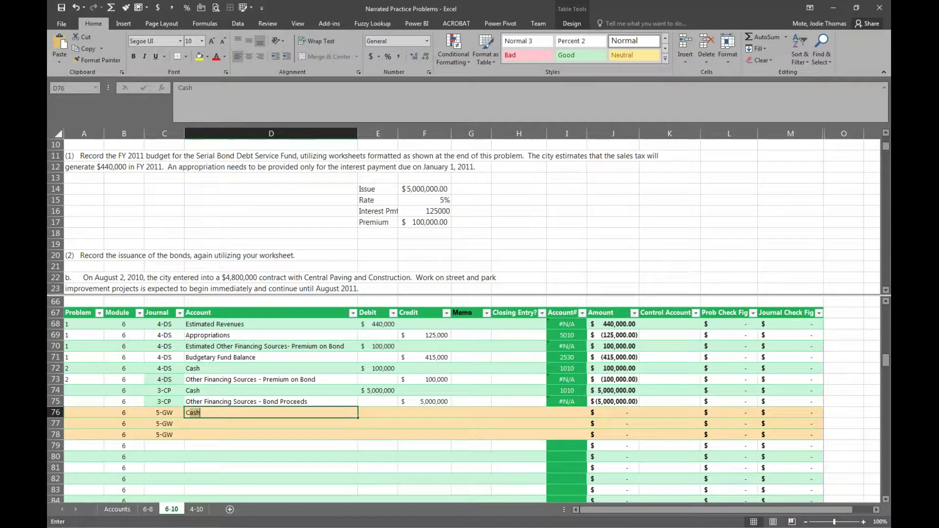
key(Tab)
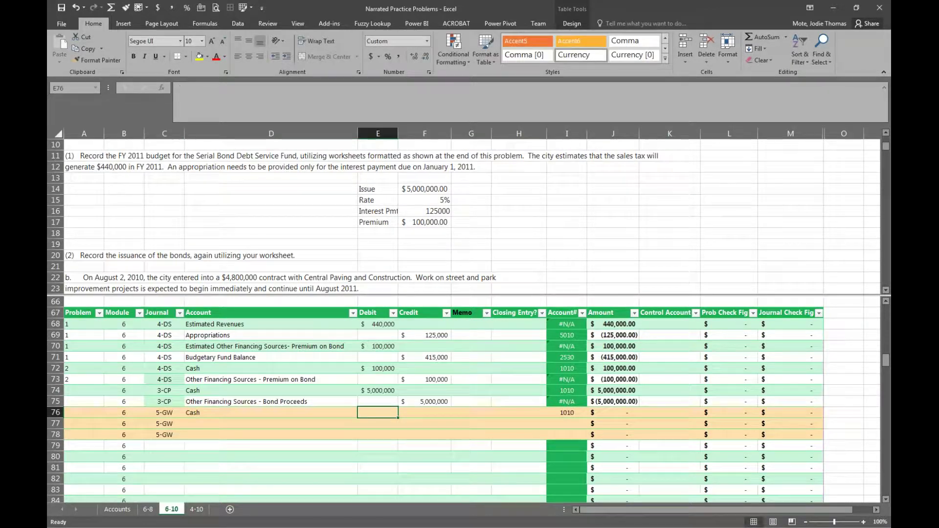
text(5)
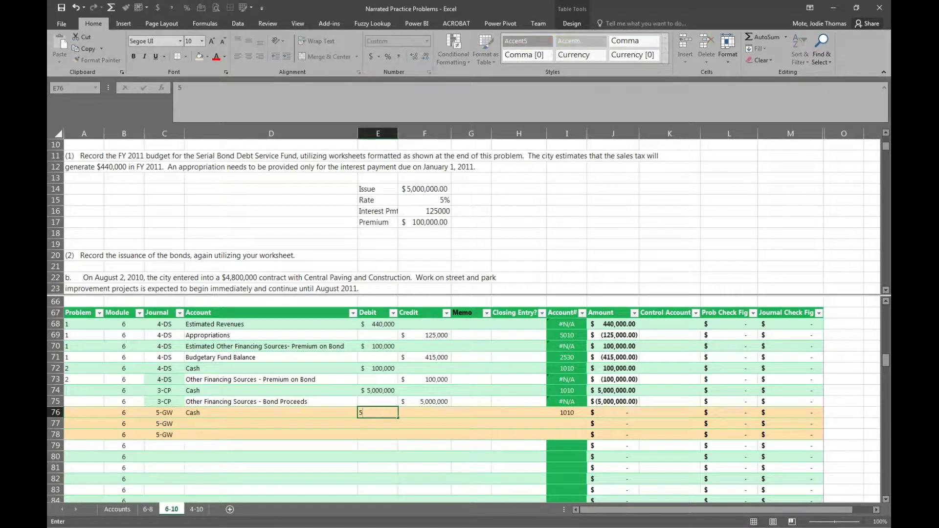
text(,100,)
text(00000)
key(Return)
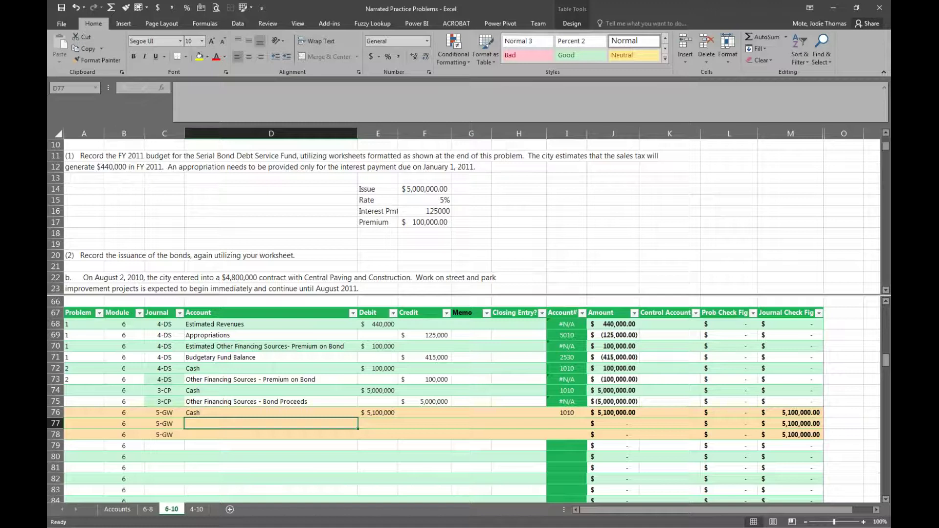
- Enter Bonds Payable as the account in row 77 with a credit of 5,000,000
text(Bon)
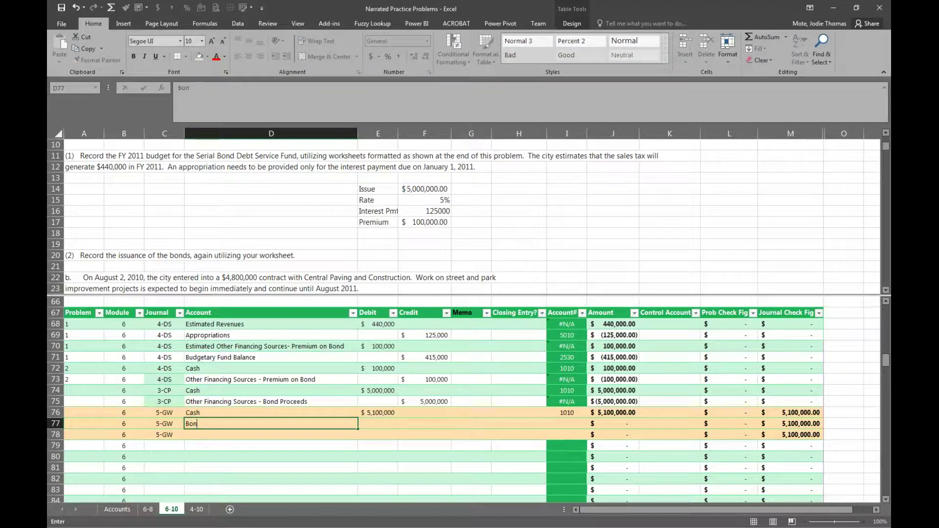
text(ds Payable)
key(Tab)
key(Tab)
text(5,000,)
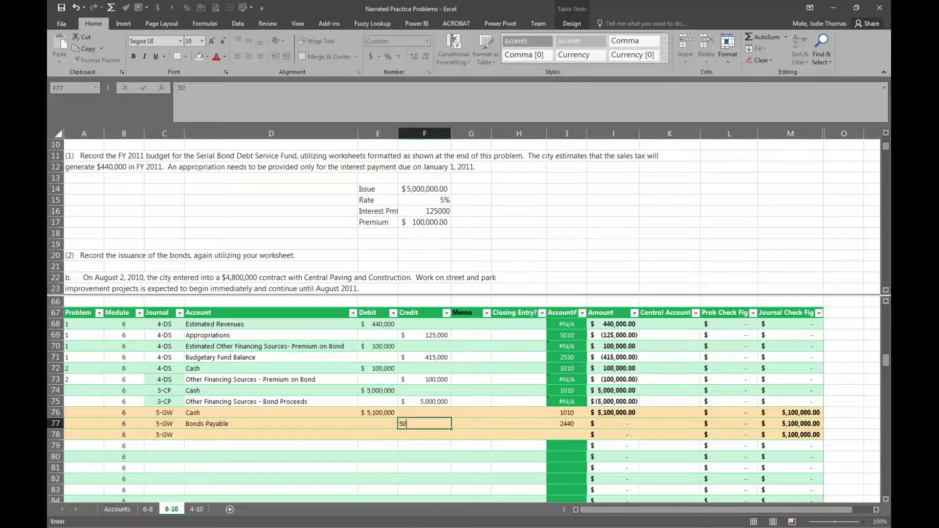
text(000)
key(Return)
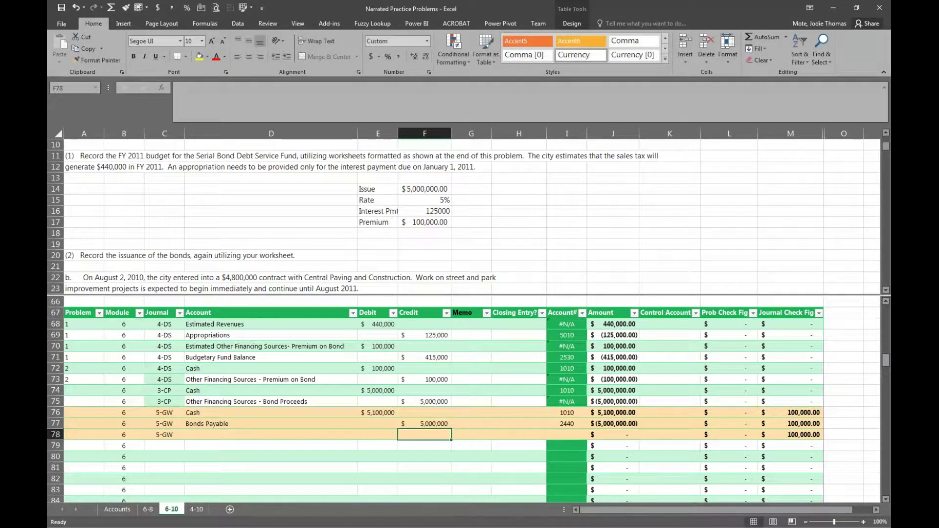
- Enter Premium on Bonds Payable in row 78 with a credit of 100000, and check the debit and credit amounts in rows 76 to 78
key(Left)
key(Left)
text(rem)
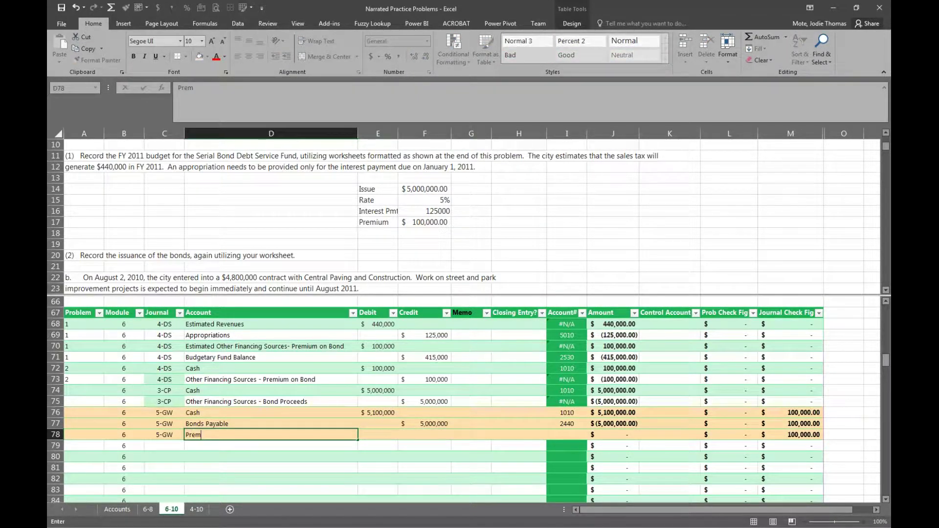
text(ium on Bonds Payable)
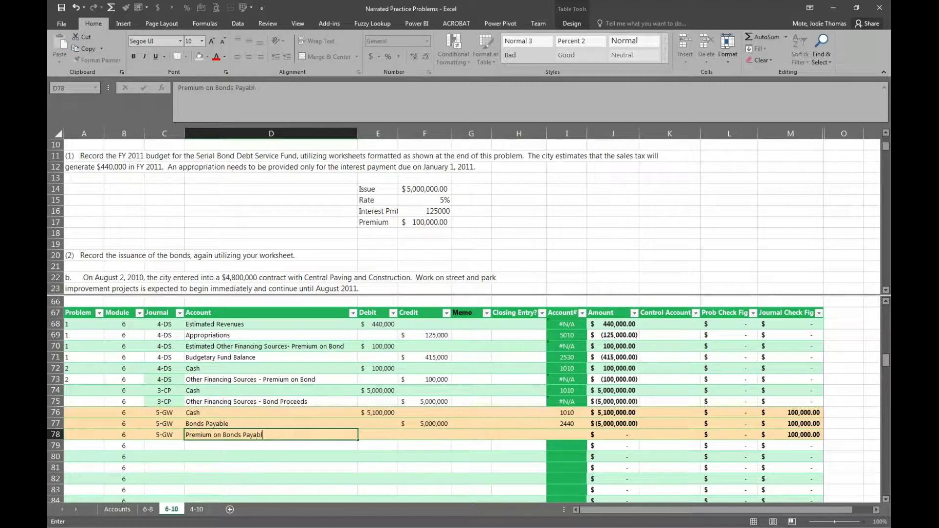
key(Tab)
key(Tab)
text(100000)
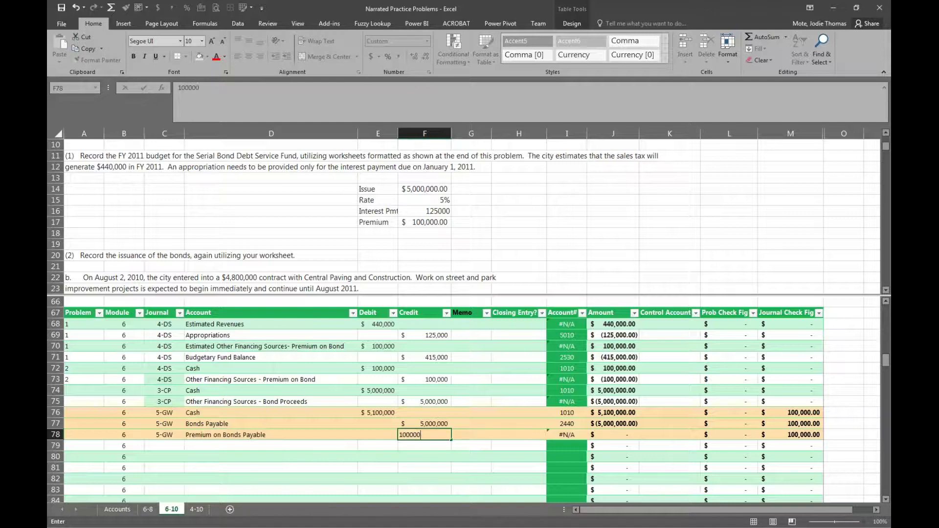
key(Return)
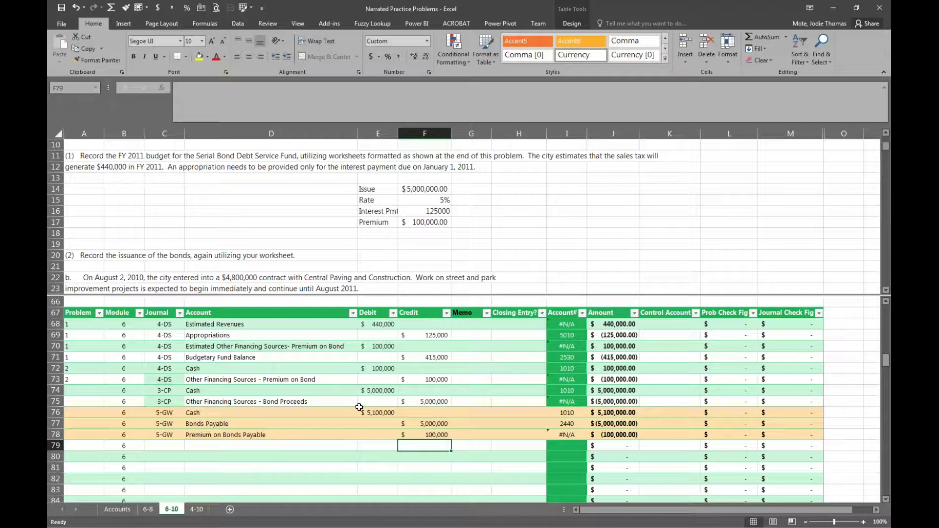
drag(360, 412, 445, 437)
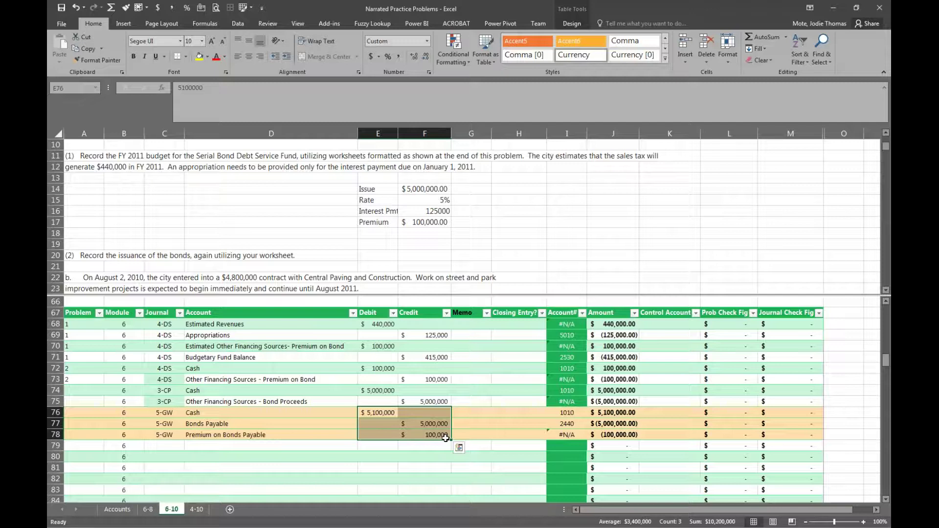
- Set the problem number in row 74 to 2 and copy it down through row 78
click(85, 388)
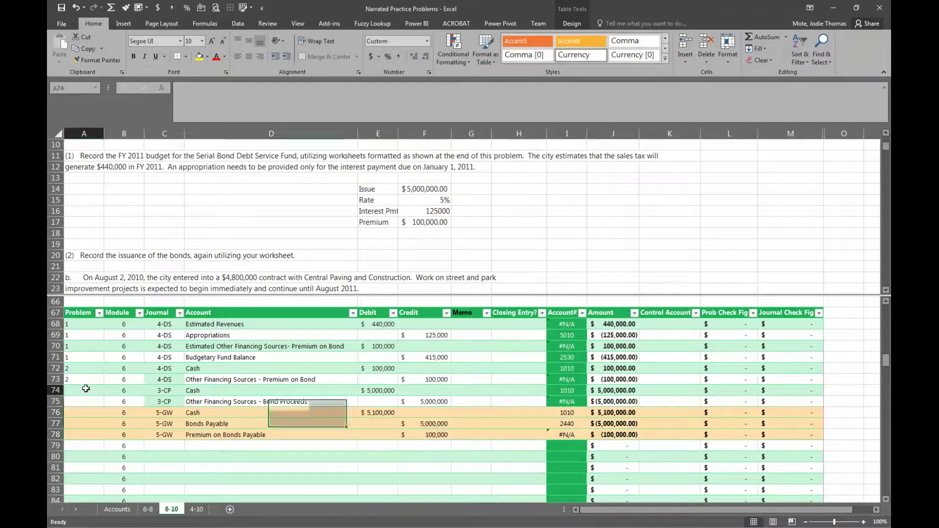
text(2)
key(Return)
key(Up)
key(ctrl+c)
key(Down)
key(shift+Down)
key(shift+Down)
key(shift+Down)
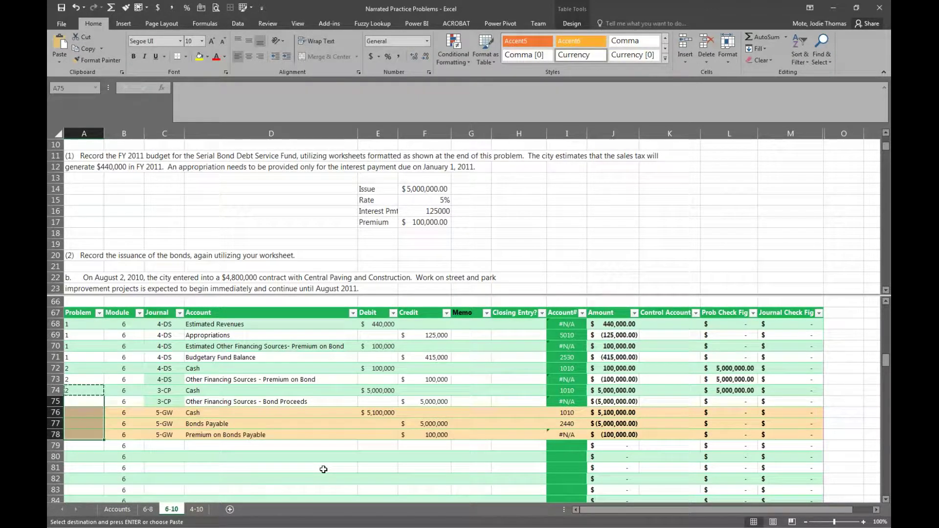
key(ctrl+v)
key(Escape)
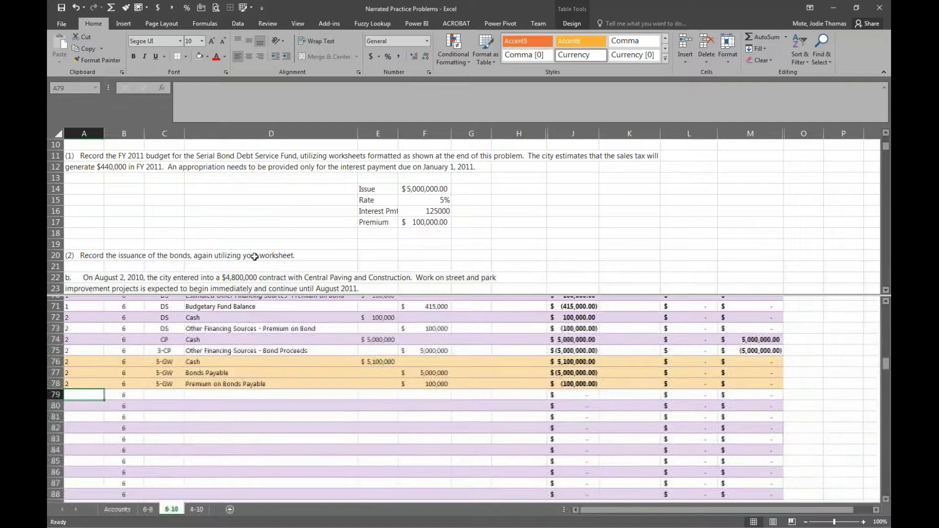
click(286, 280)
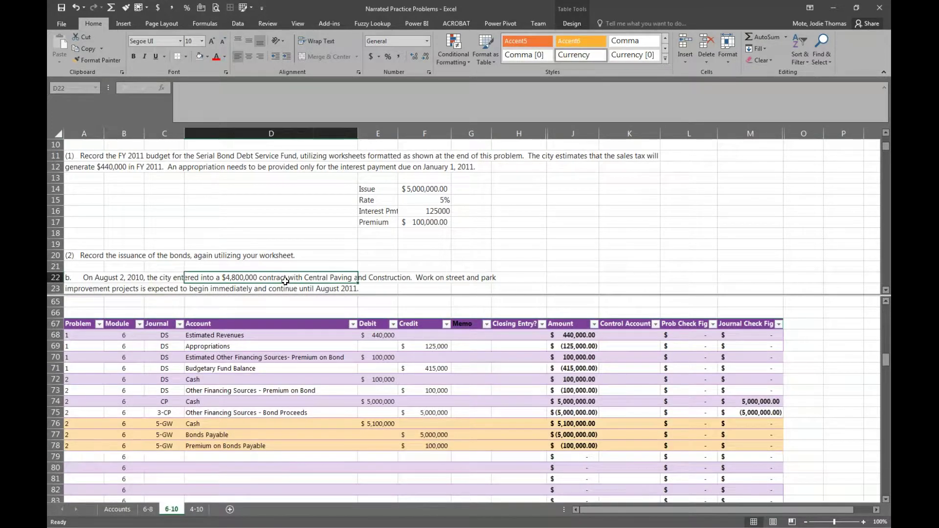
- Enter b as the problem in row 79 and copy it to row 80
scroll(286, 285, down, 1)
scroll(286, 284, down, 5)
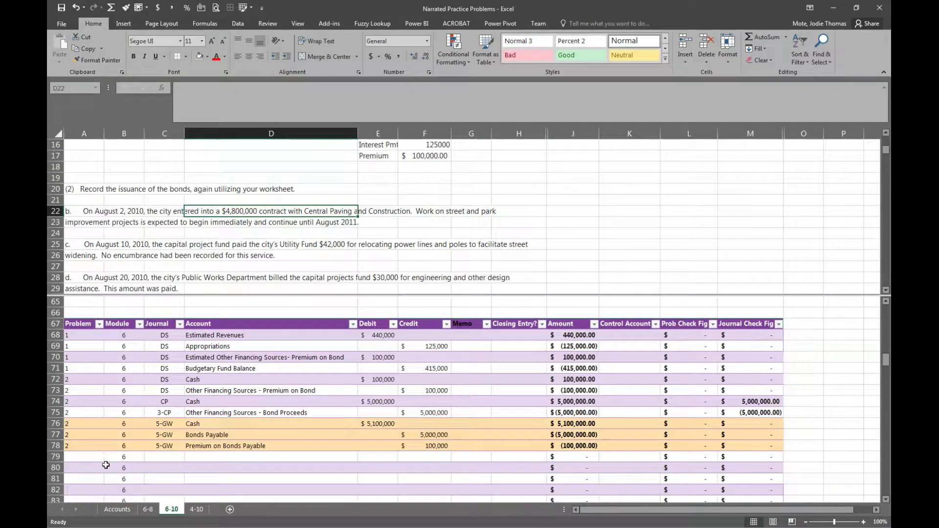
scroll(213, 215, up, 4)
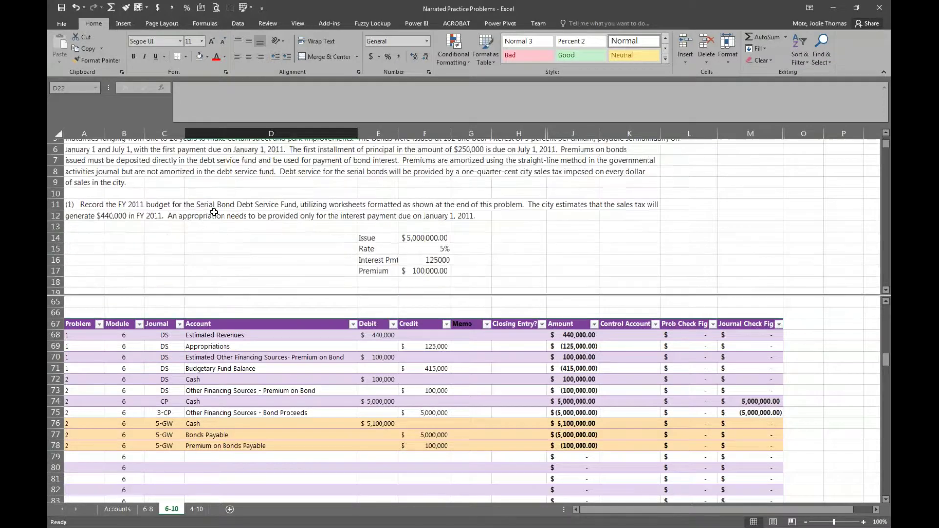
scroll(213, 215, down, 4)
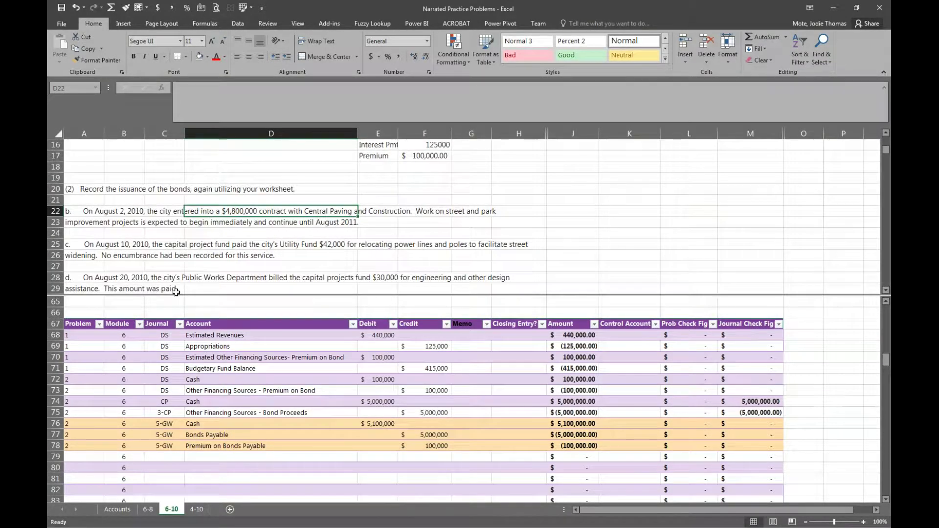
click(95, 461)
text(b)
key(Return)
click(84, 457)
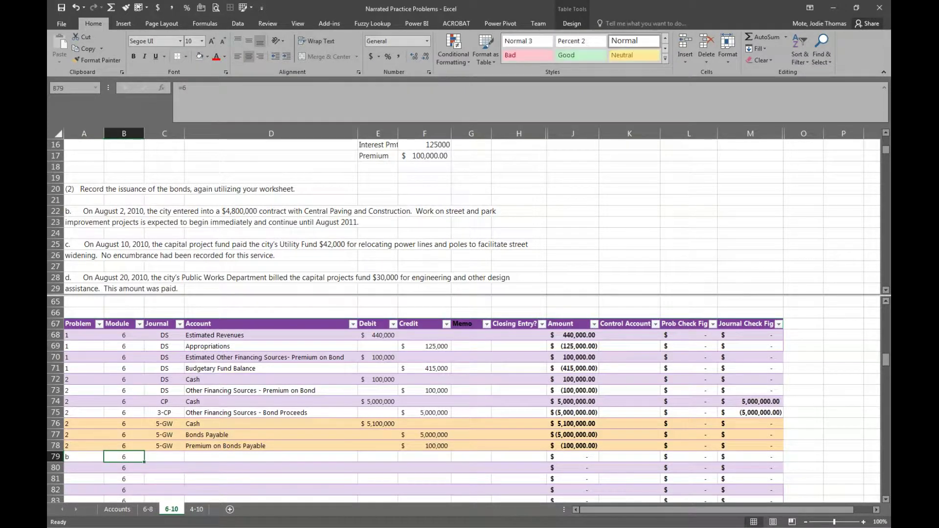
key(ctrl+c)
click(84, 467)
key(ctrl+v)
- Change the journal code for Other Financing Sources - Bond Proceeds in row 75 to CP
click(163, 468)
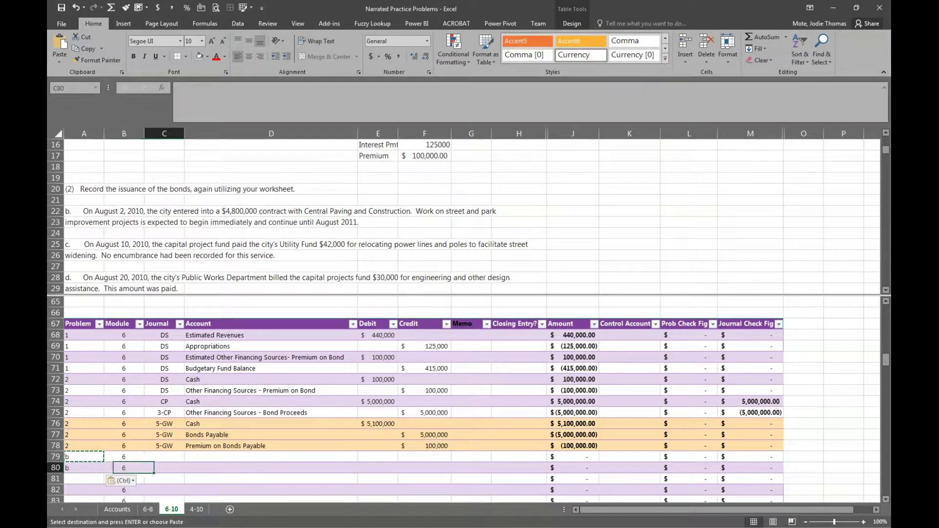
click(164, 456)
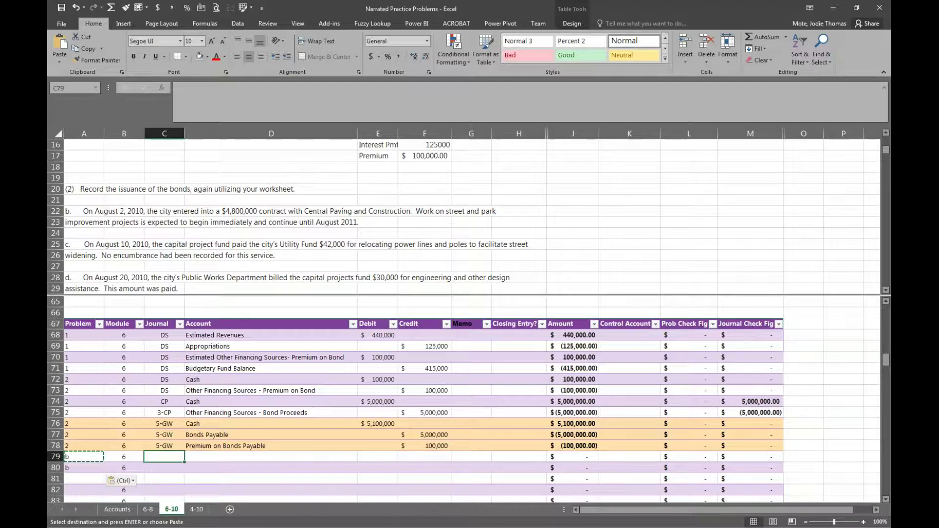
key(Up)
key(Up)
key(Up)
key(Up)
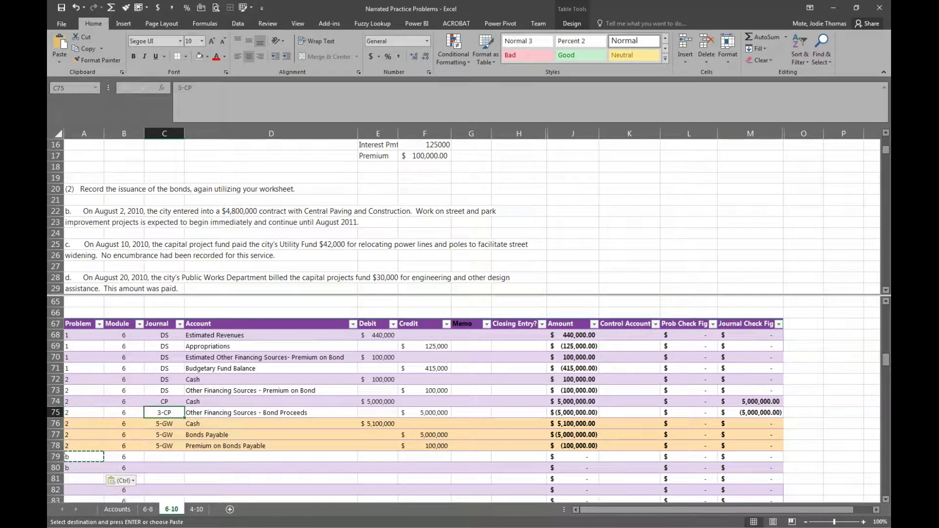
text(CP)
key(Return)
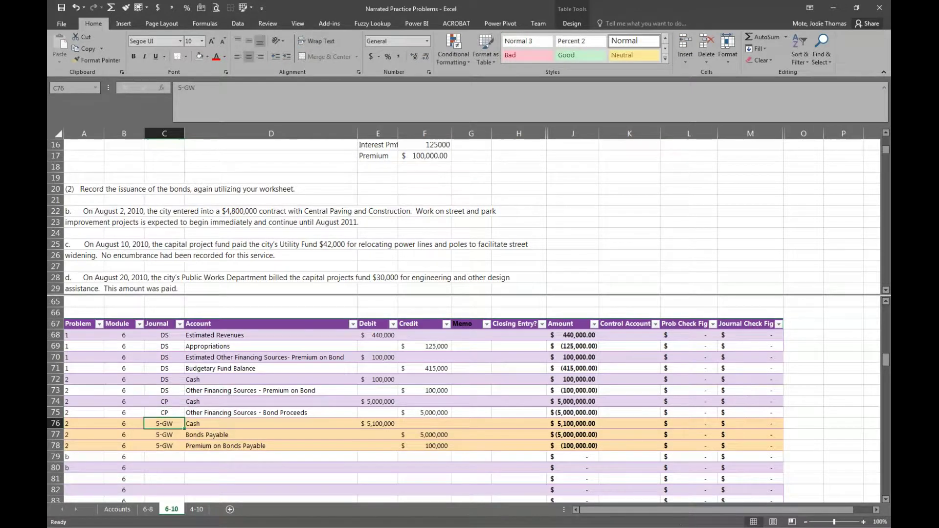
- Try GW as the journal code in row 76 and restore 5-GW
key(Delete)
key(Delete)
key(Return)
key(Up)
key(ctrl+c)
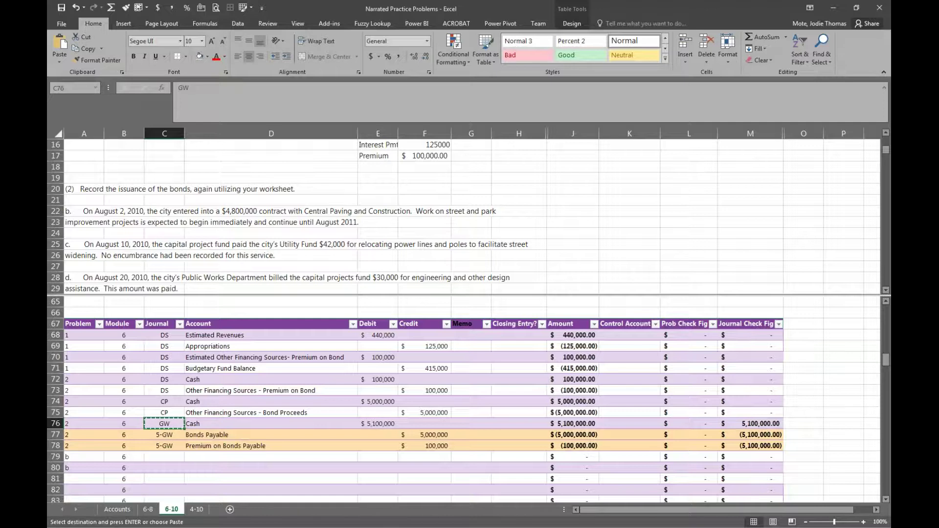
text(5-GW)
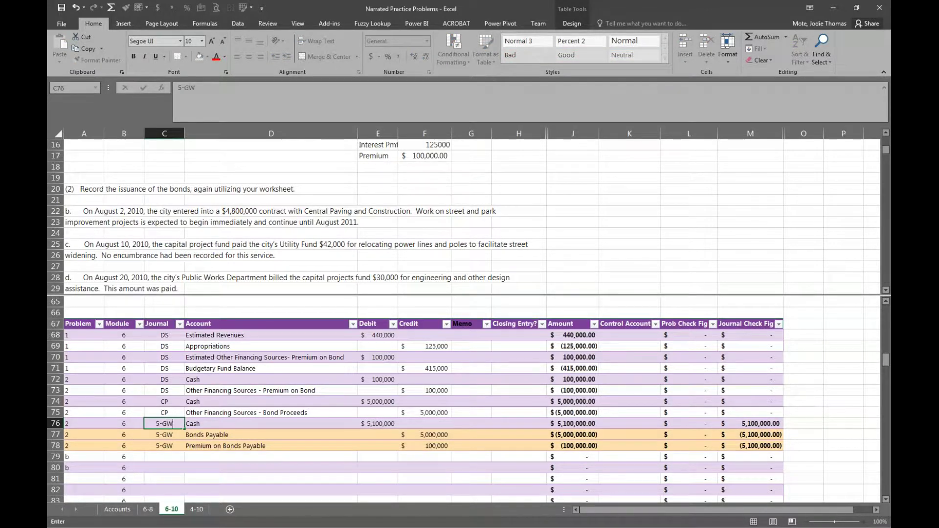
key(Return)
- Record Encumbrances in row 79 under journal CP with a debit of 4,800,000
click(164, 445)
click(163, 456)
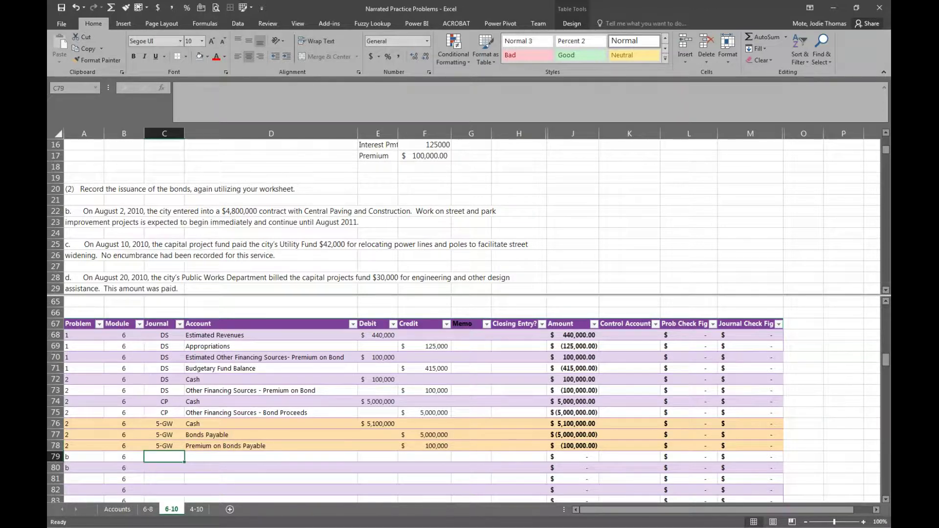
text(CP)
click(271, 456)
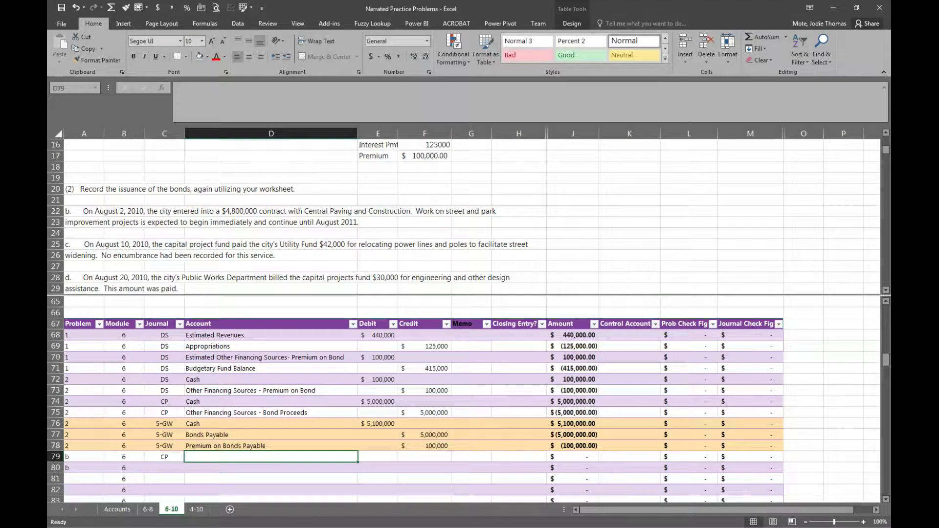
text(Encumbrances)
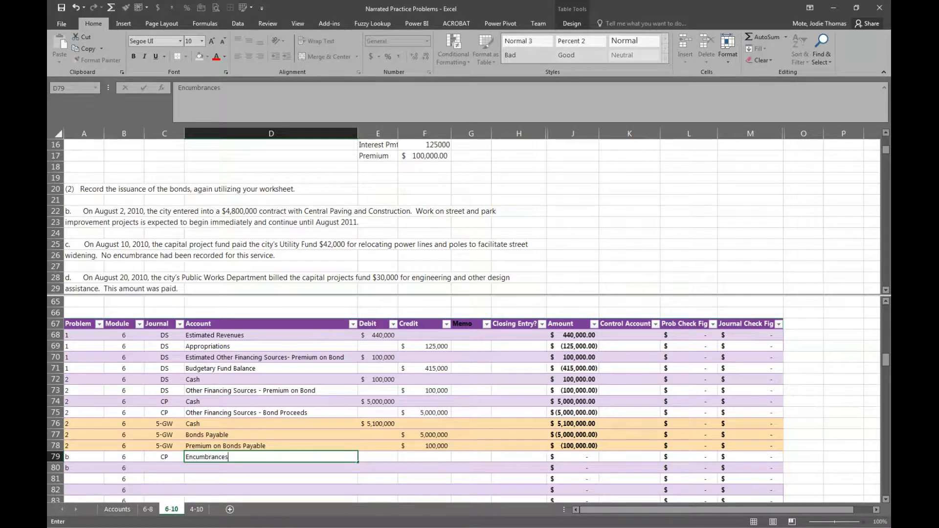
key(Tab)
text(4)
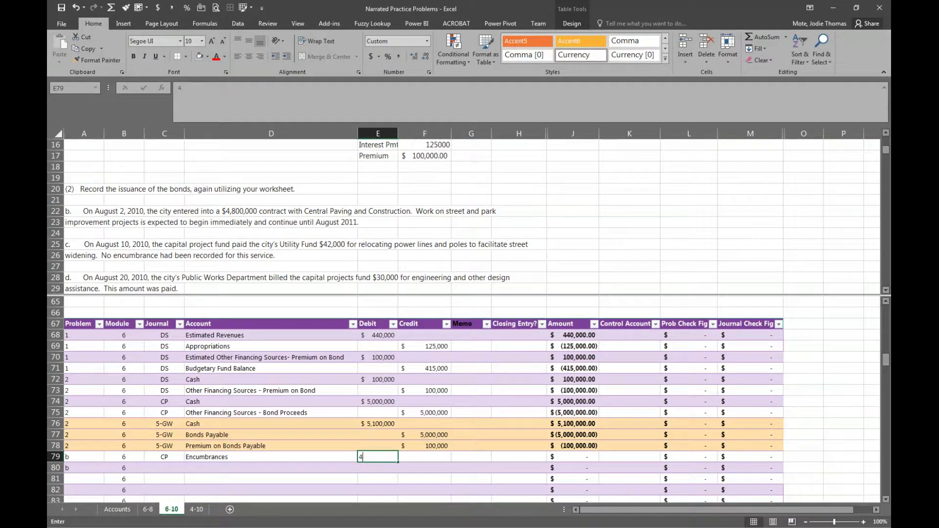
text(,800,00000)
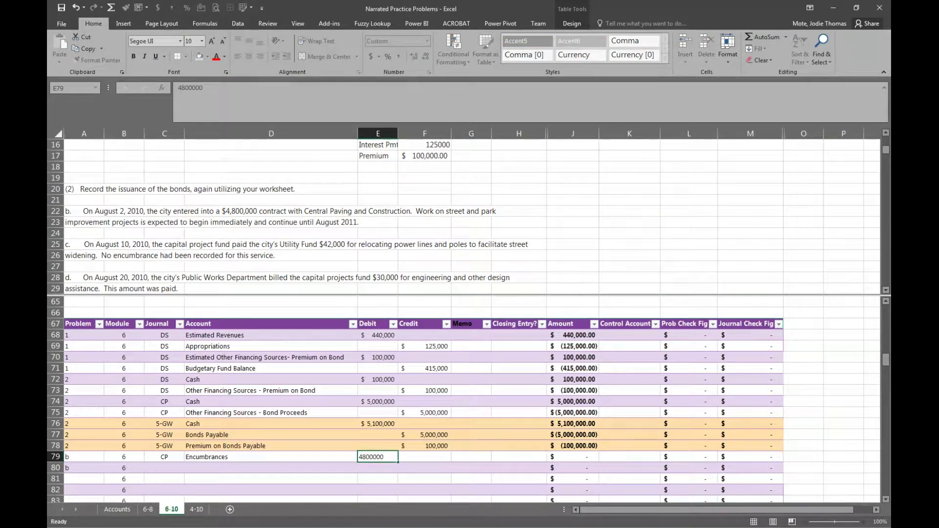
key(Return)
- Enter Reserve for Encumbrances as the account in row 80 with a credit of 4,800,000
click(271, 468)
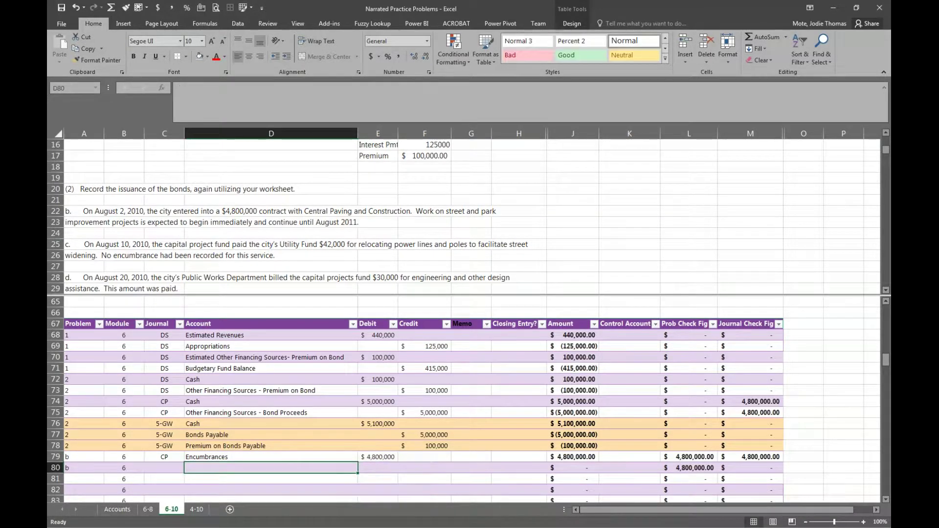
text(Reserve)
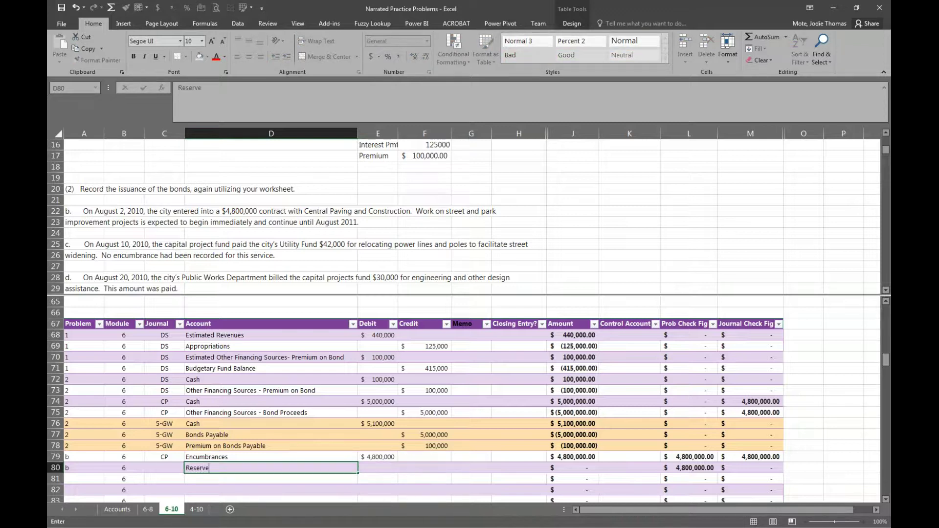
text( for Encumbrances)
key(Tab)
key(Tab)
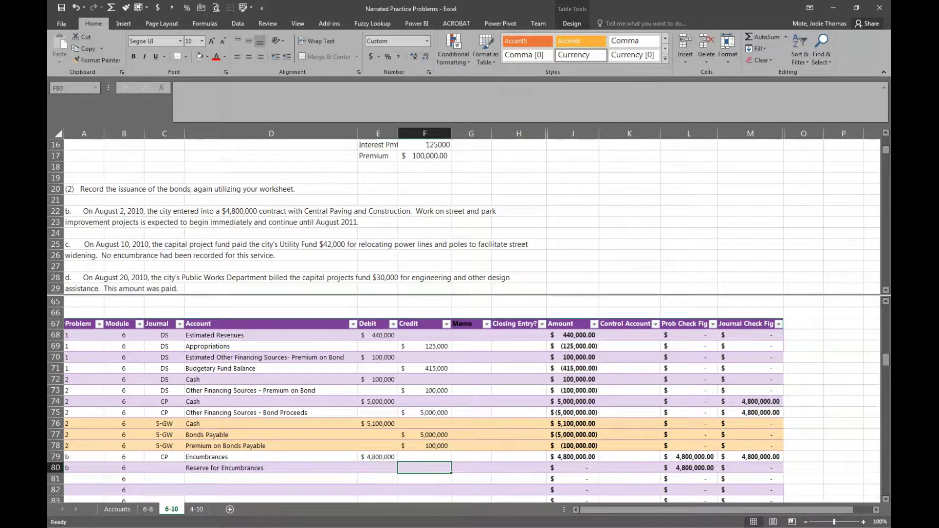
text(4,800,)
text(00000)
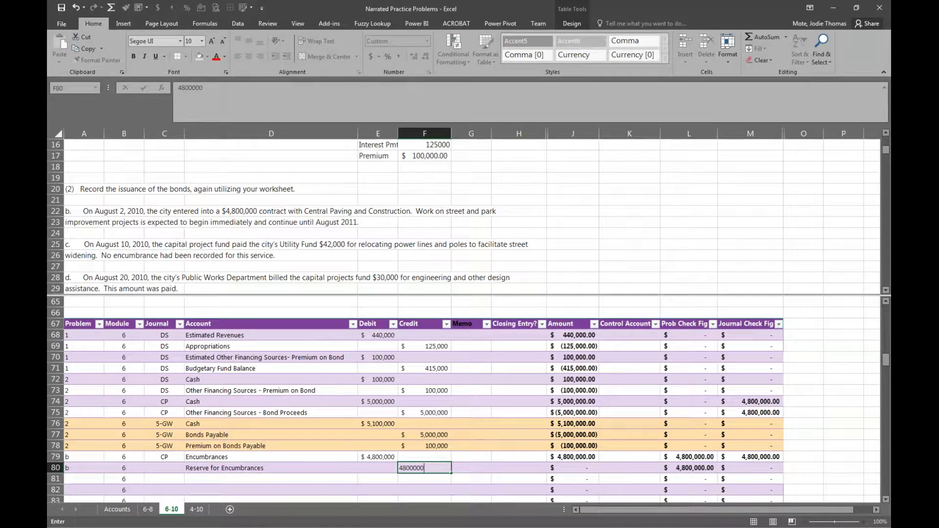
- Copy the CP journal code from row 79 to row 80
key(shift+Tab)
key(shift+Tab)
key(Left)
key(Up)
key(ctrl+c)
key(Down)
key(ctrl+v)
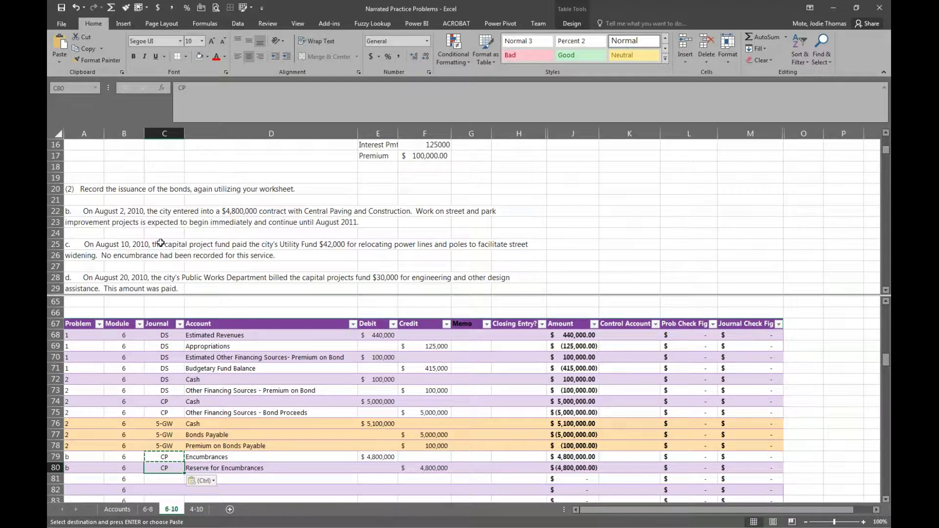
- Review transaction c about the Utility Fund payment and enter c as the problem in rows 81 and 82
click(97, 244)
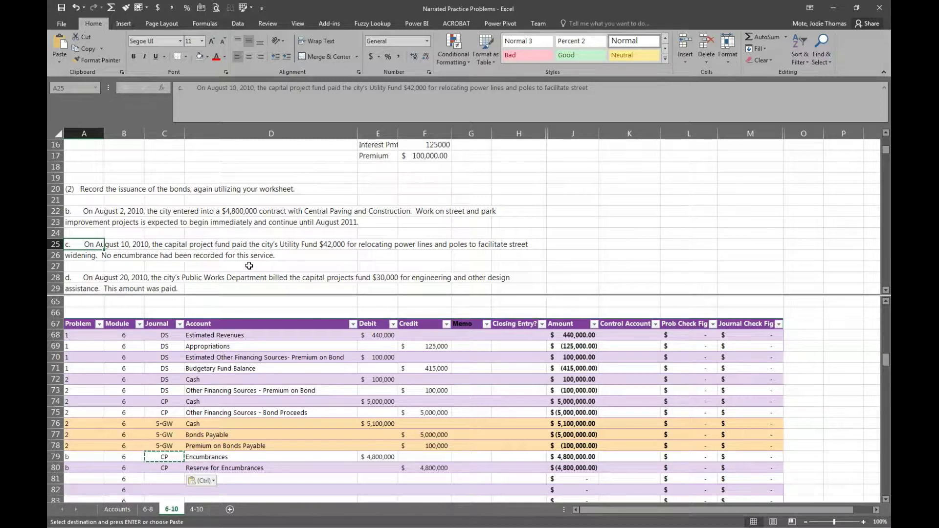
click(278, 244)
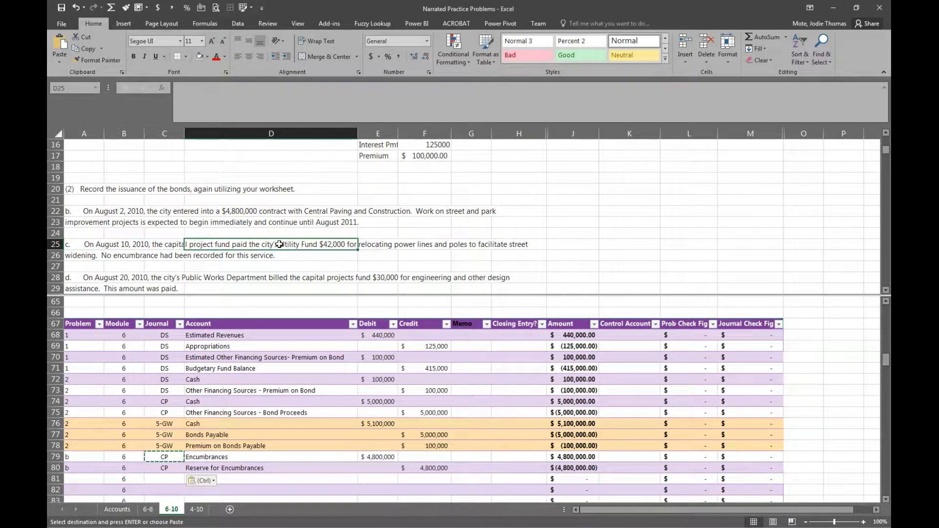
click(284, 426)
scroll(154, 437, down, 1)
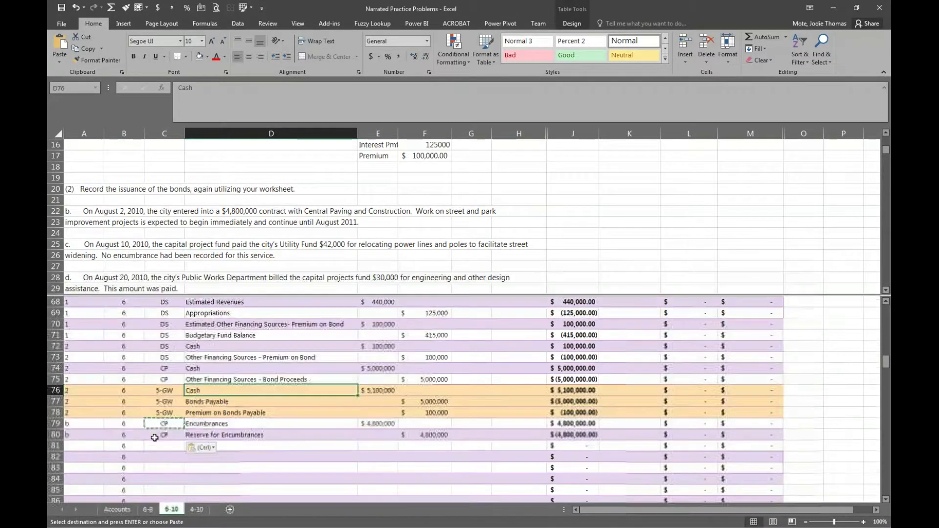
click(83, 445)
text(c)
key(Return)
text(c)
key(Return)
- Set the journal code to CP in rows 81 and 82
key(Up)
key(Up)
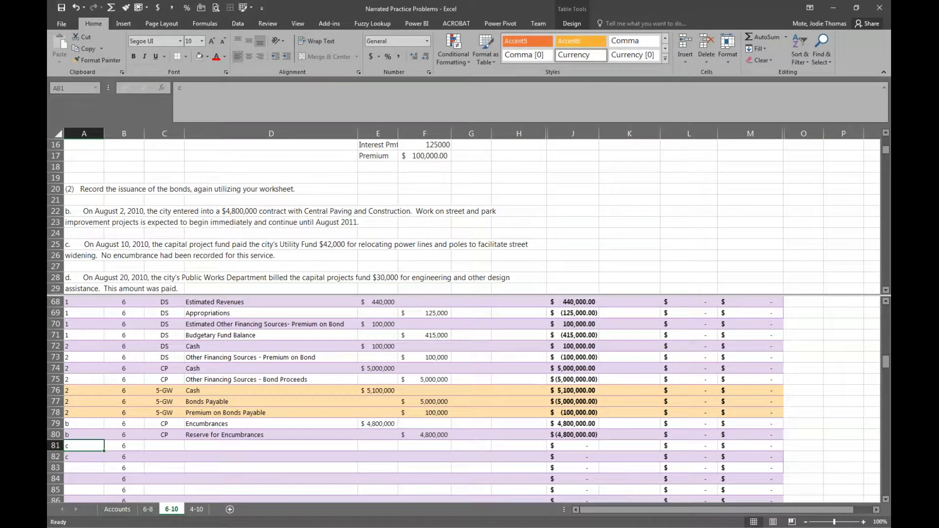
key(Right)
key(Right)
text(CP)
key(Return)
text(CP)
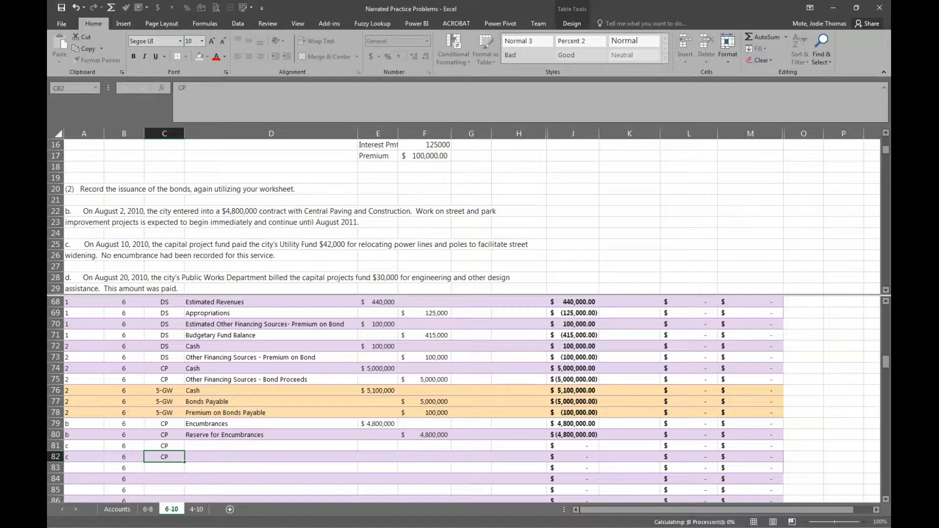
key(Return)
- Enter Construction Expenditures as the account in row 81 with a debit of 42,000
key(Up)
key(Up)
key(Right)
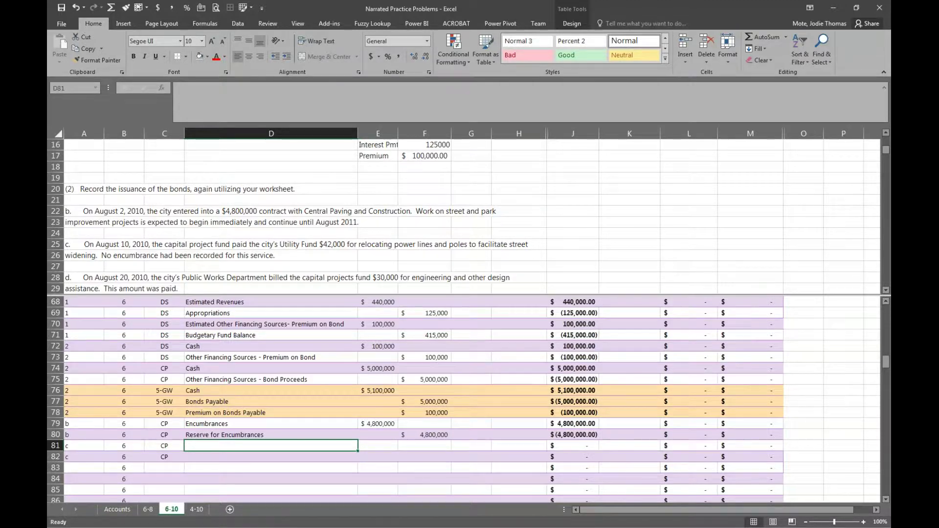
text(Construction)
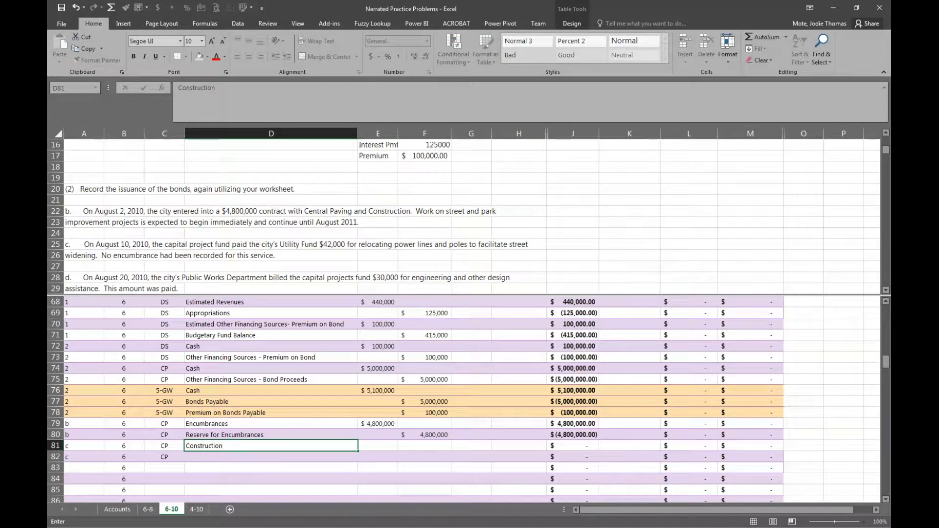
text( Expenditures)
key(Tab)
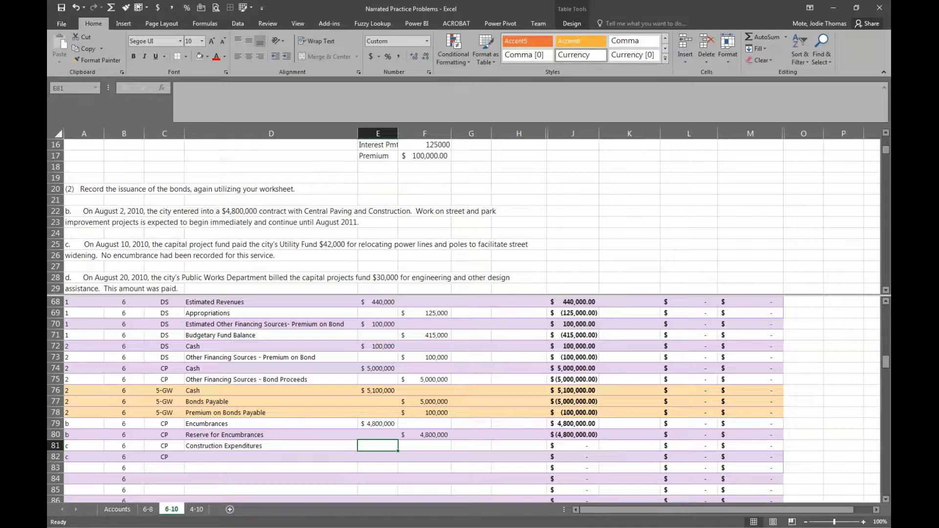
text(42)
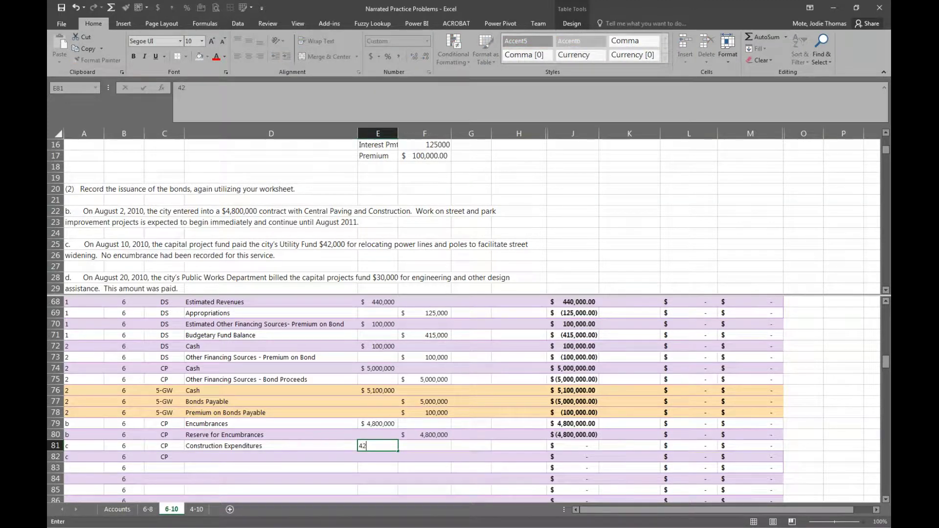
text(,000)
key(Return)
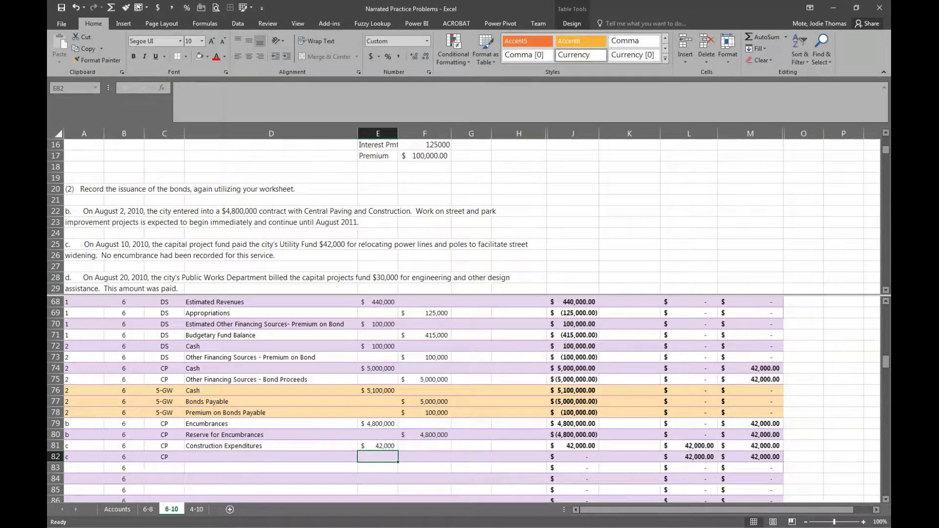
- Enter Cash as the account in row 82 with a credit of 42,000
click(271, 457)
text(Cash)
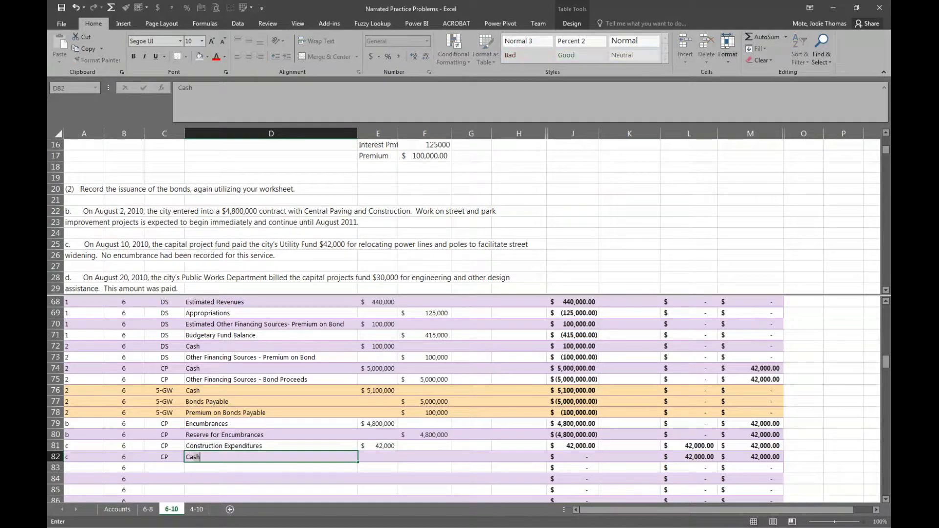
key(Tab)
key(Tab)
text(4)
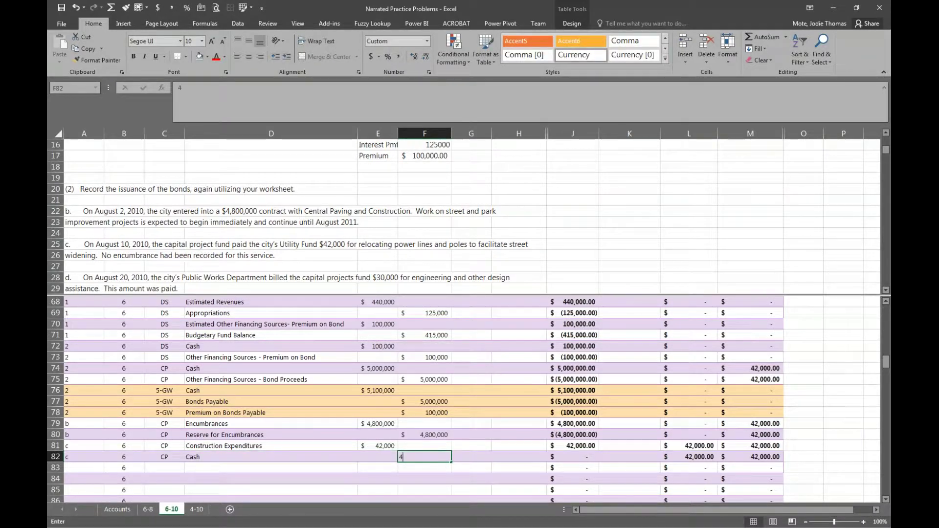
text(23000)
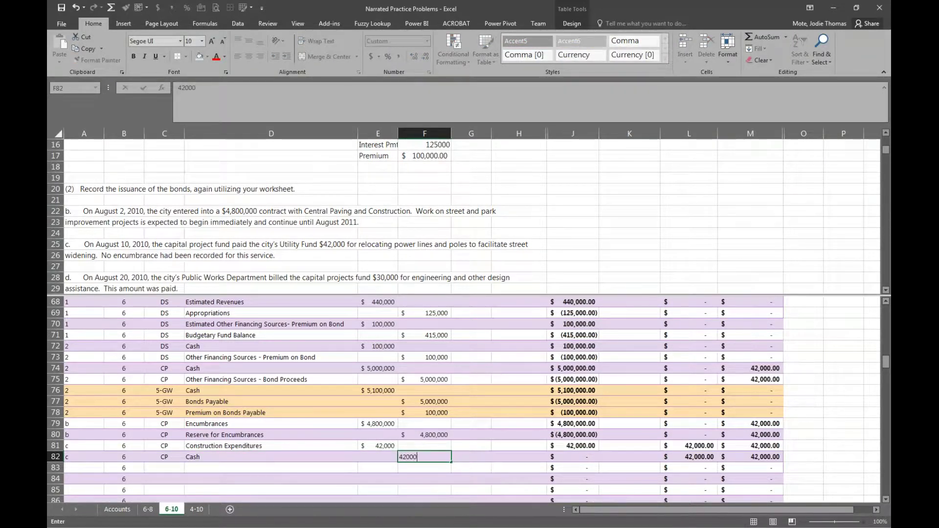
key(Return)
- Set the journal code to 5-GW in row 83
key(Left)
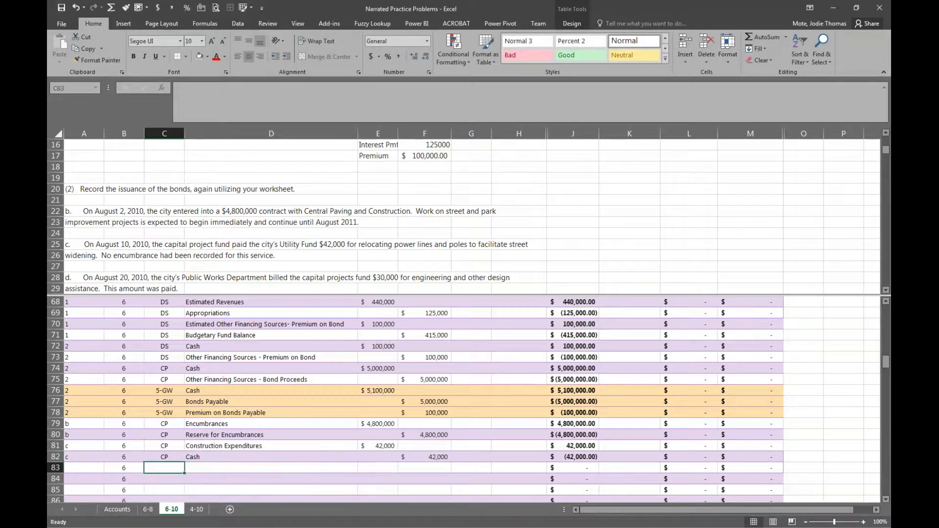
text(5-GW)
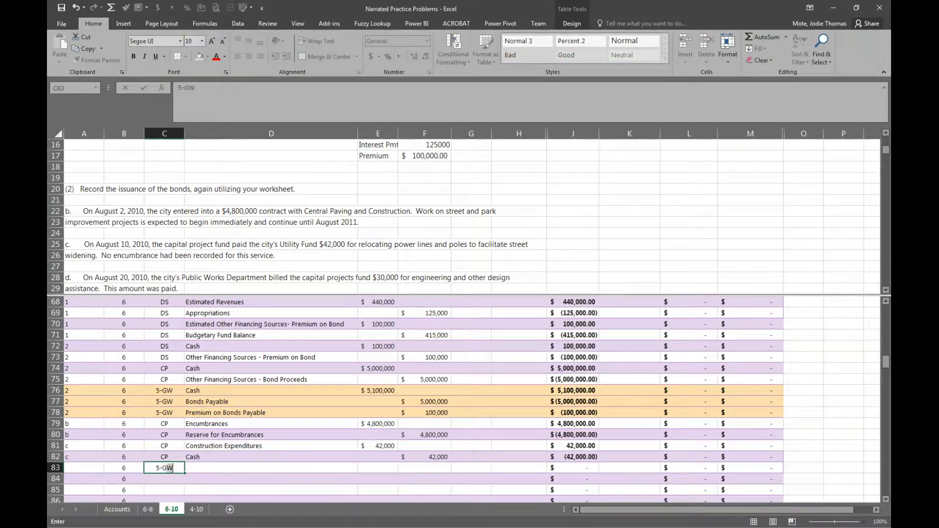
key(Return)
- Enter Construction WIP as the account in row 83 with a debit of 42,000
click(271, 467)
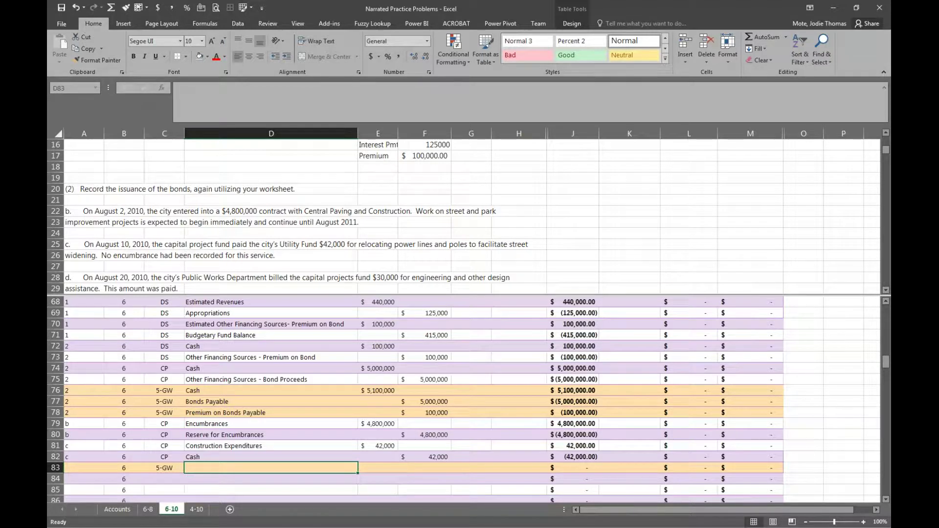
text(C)
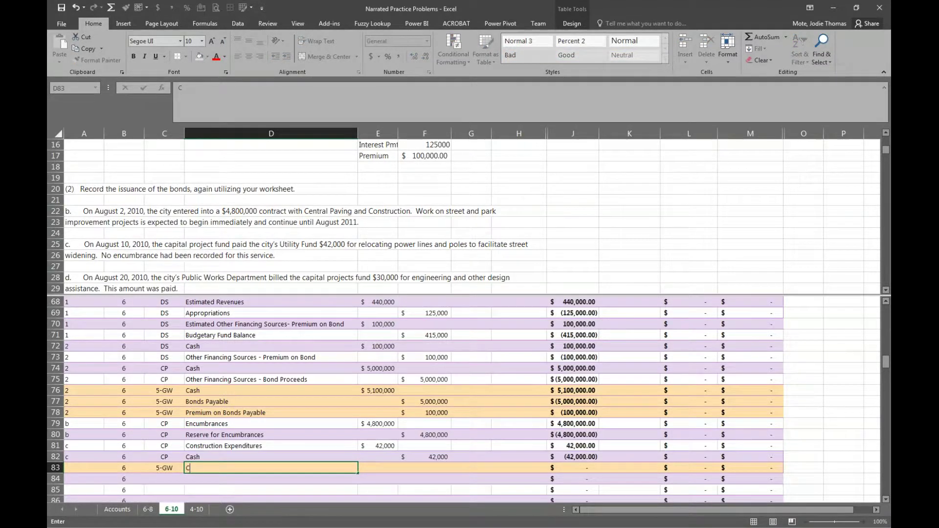
text(onstruction )
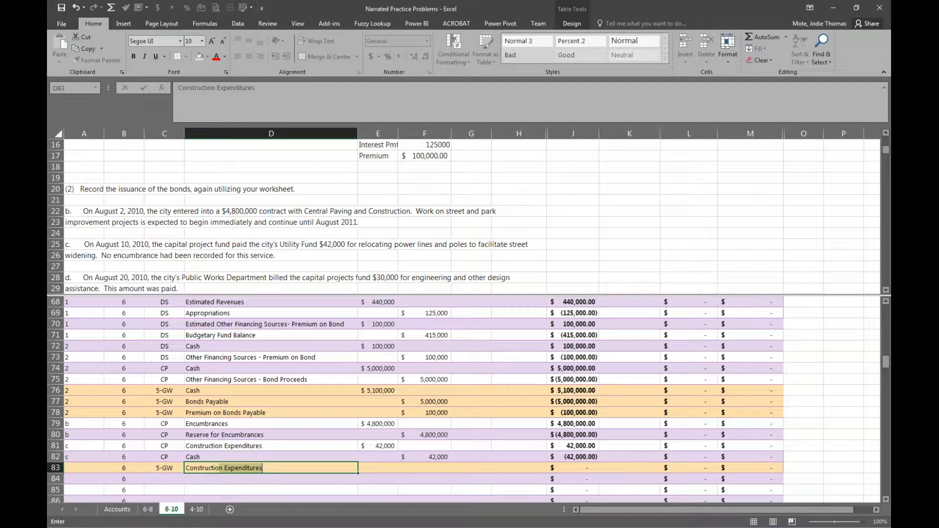
text(W)
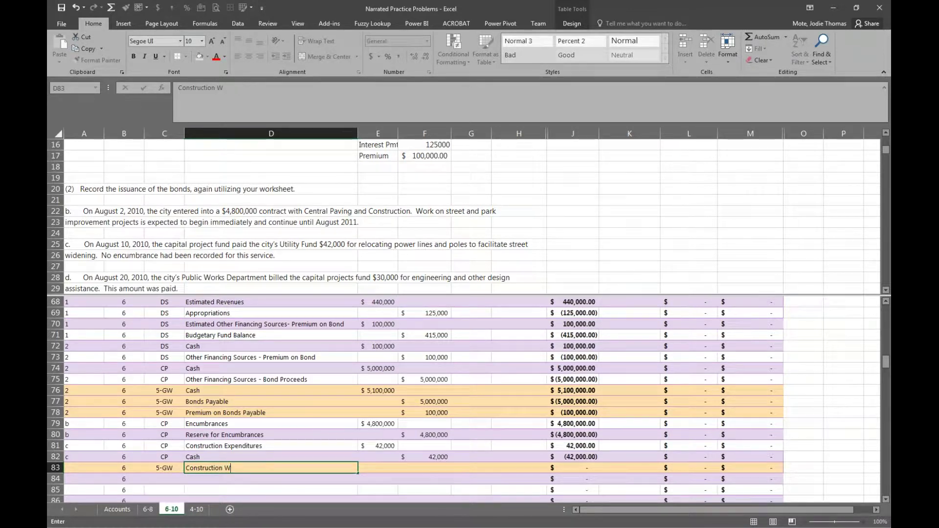
text(IP)
key(Tab)
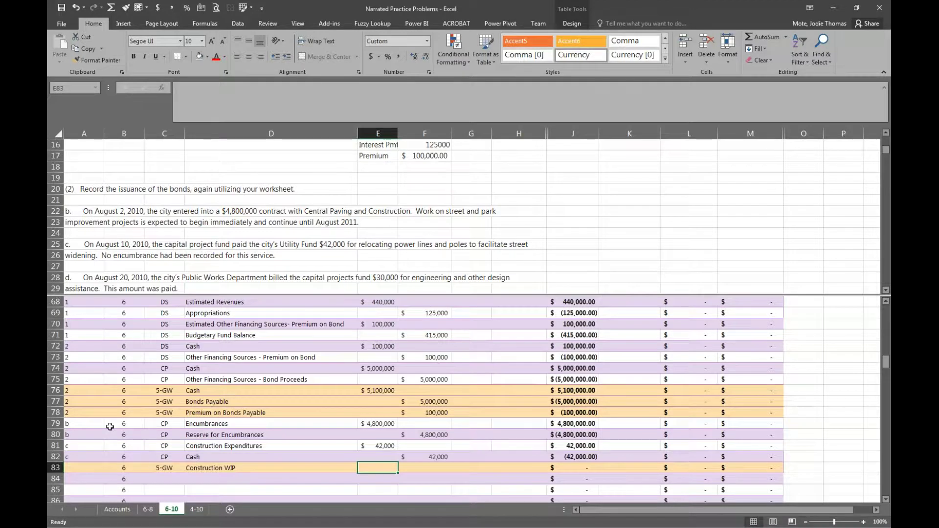
text(42,)
text(000)
key(Return)
- Set the journal code to 5-GW in row 84
key(Left)
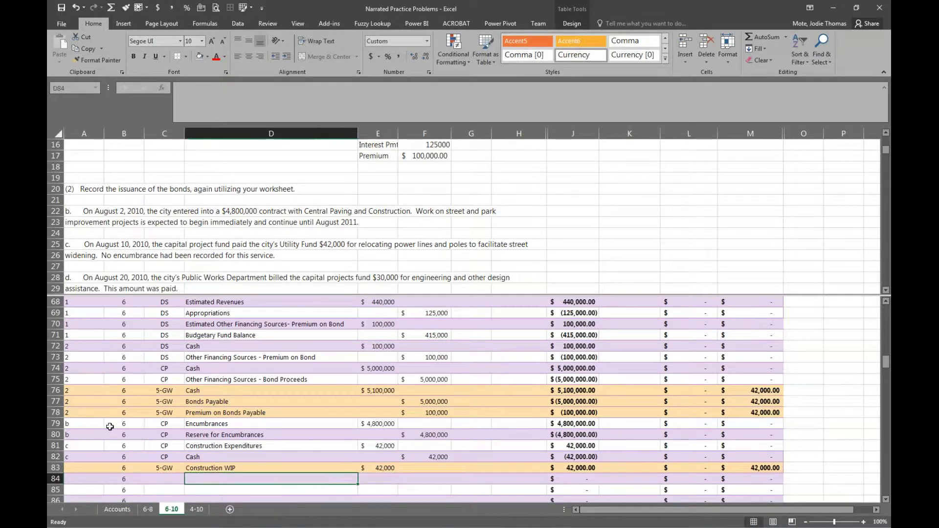
key(Left)
text(5-)
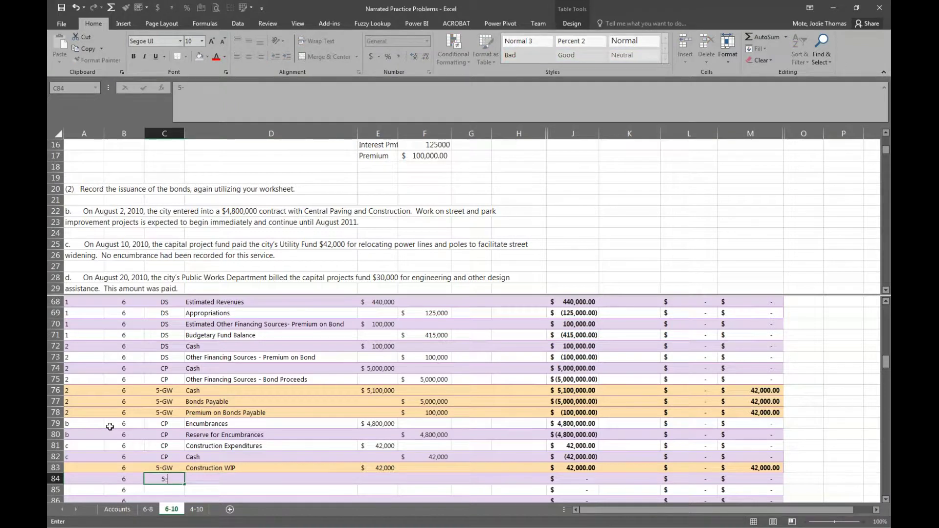
text(GW)
key(Tab)
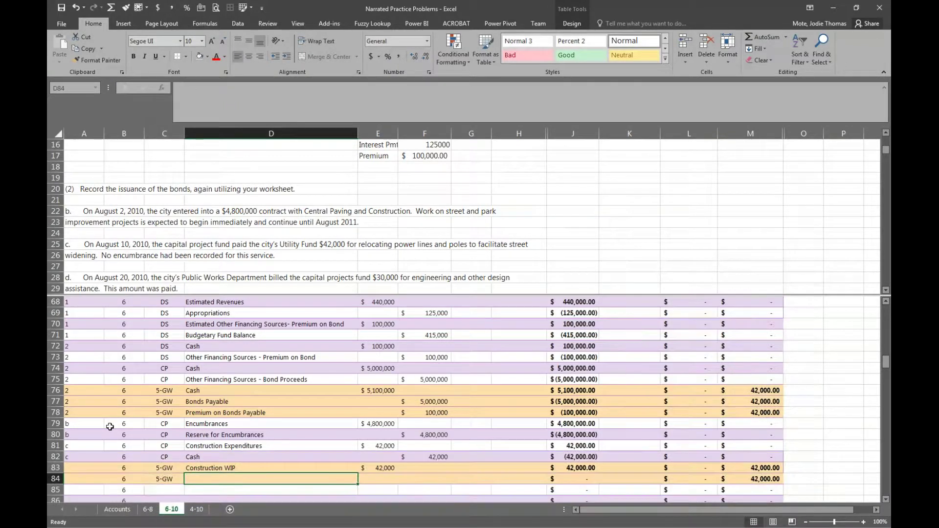
- Enter Cash as the account in row 84 with a credit of 42,000
text(Cash)
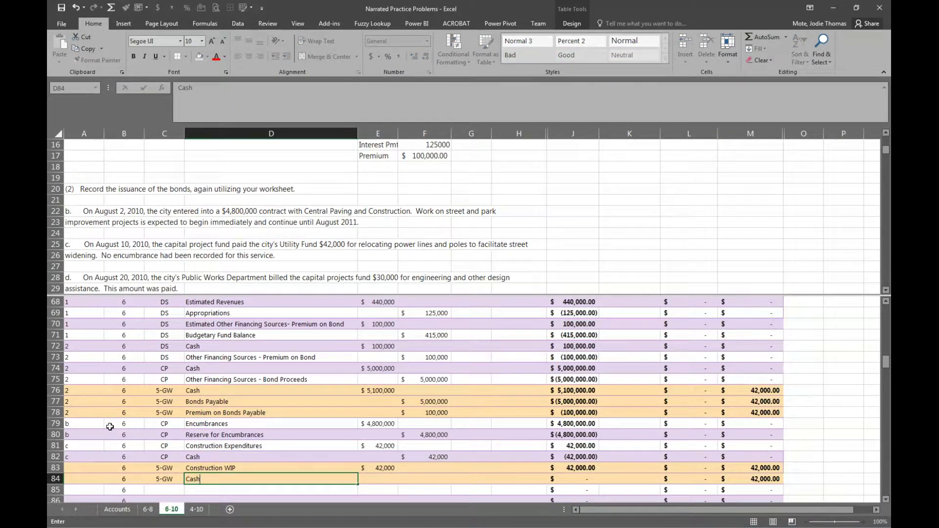
key(Tab)
key(Tab)
text(42)
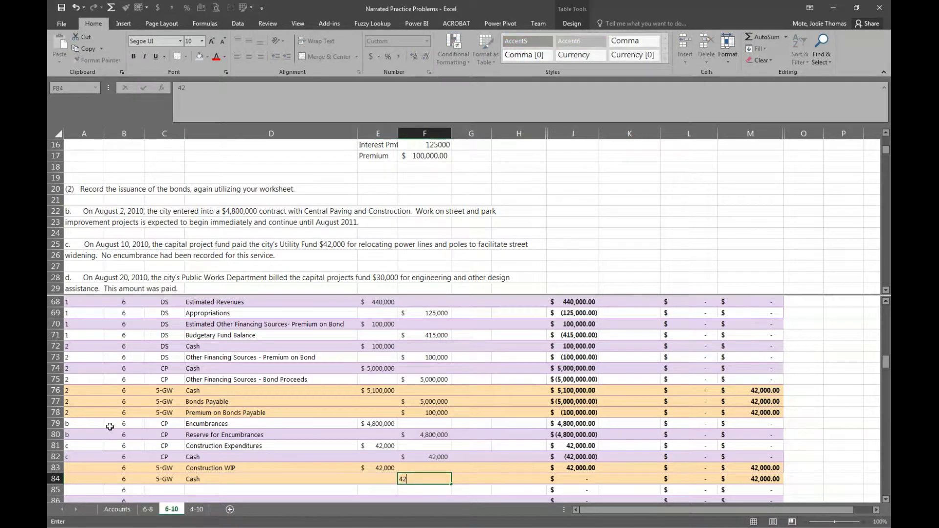
text(,000)
- Enter c as the problem in rows 83 and 84
key(Left)
key(Left)
key(Left)
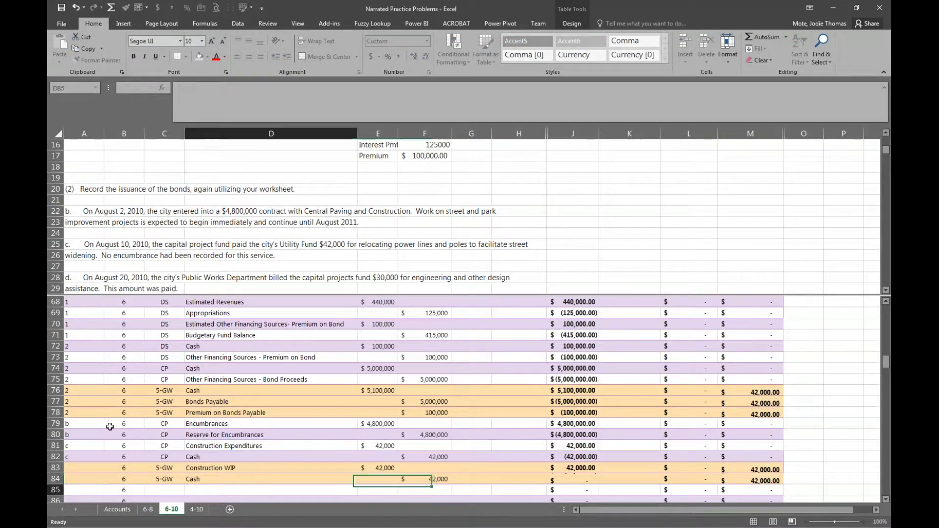
key(Left)
key(Left)
key(Up)
text(c)
key(Return)
text(c)
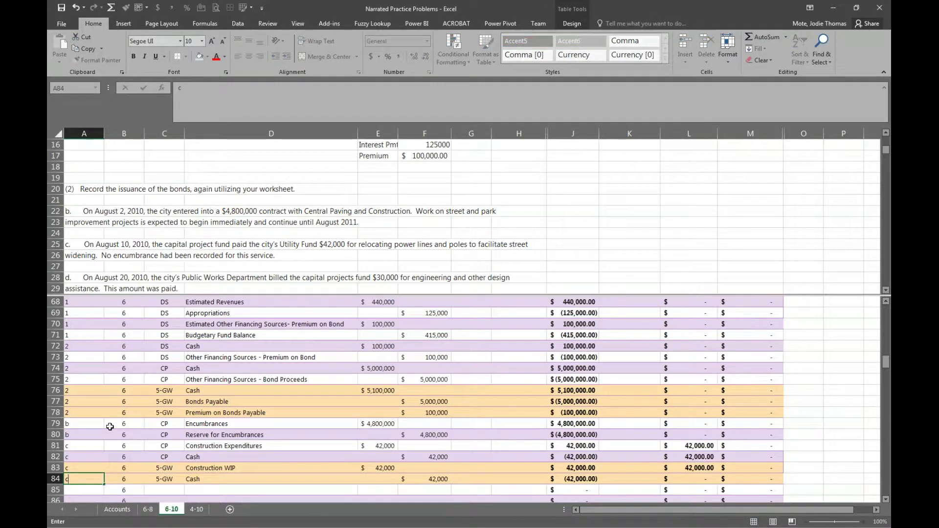
key(Return)
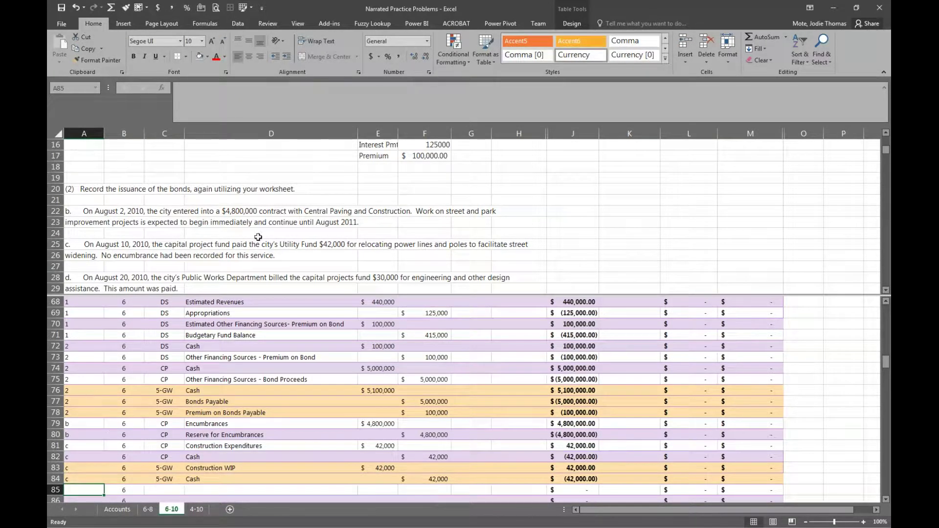
- Review transaction d about the Public Works Department billing and enter d as the problem in rows 85 through 88
click(250, 277)
scroll(247, 274, down, 1)
scroll(247, 274, down, 1)
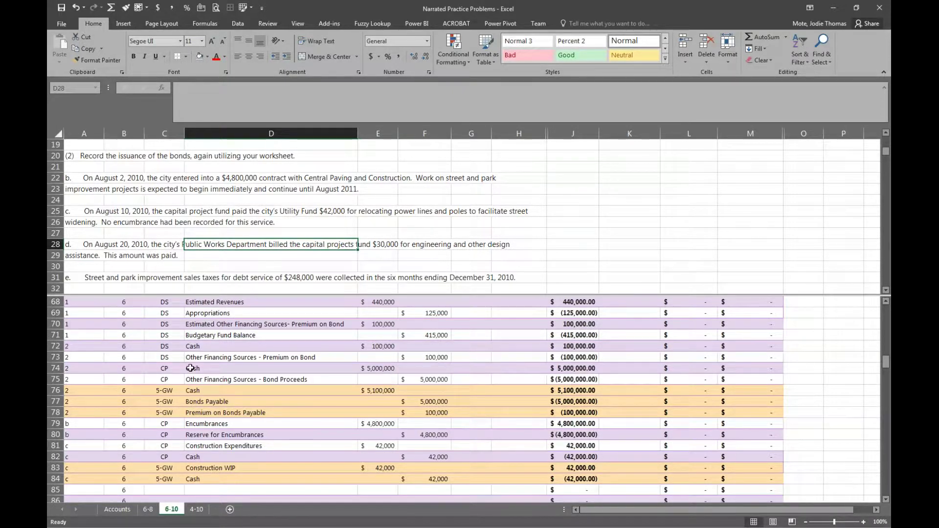
click(229, 477)
scroll(227, 475, down, 2)
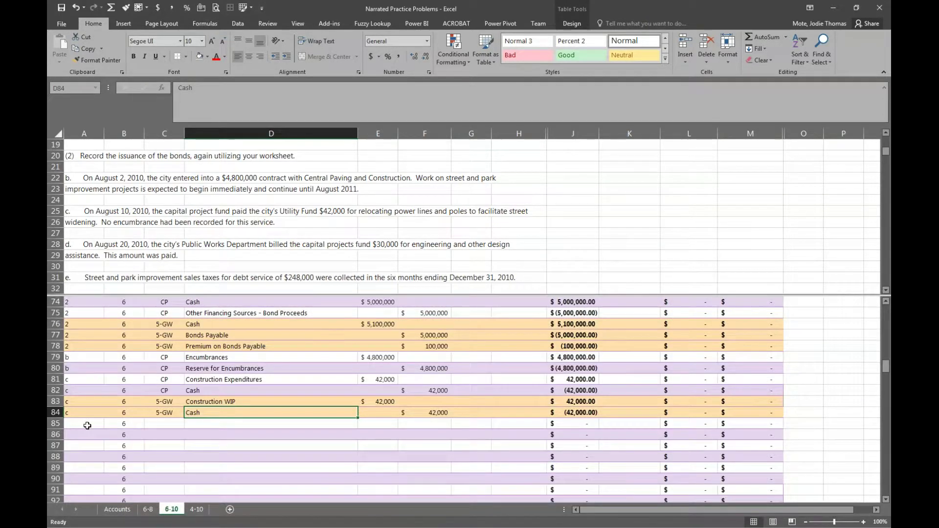
click(87, 425)
text(d)
key(Return)
text(d)
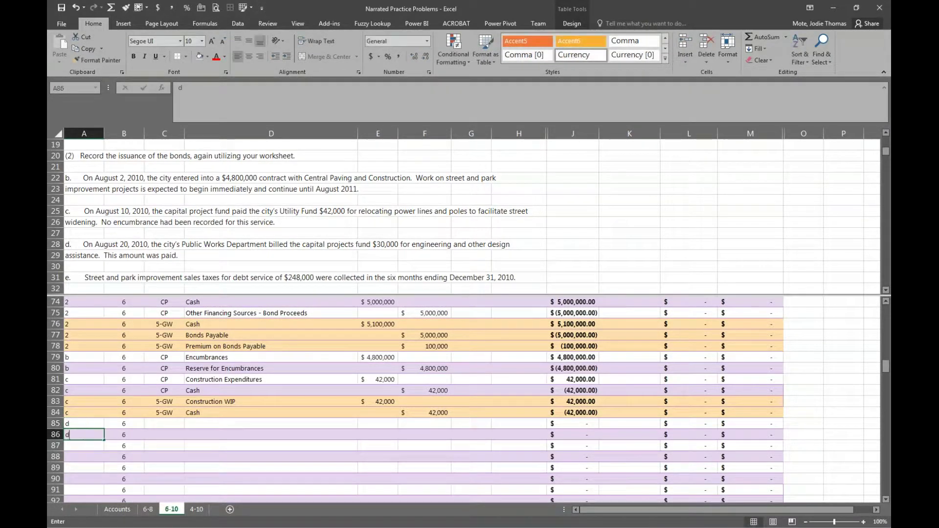
key(Tab)
key(Return)
text(d)
key(Return)
text(d)
key(Return)
- Copy the journal codes CP, CP, 5-GW and 5-GW from rows 81–84 into rows 85–88
key(Right)
key(Right)
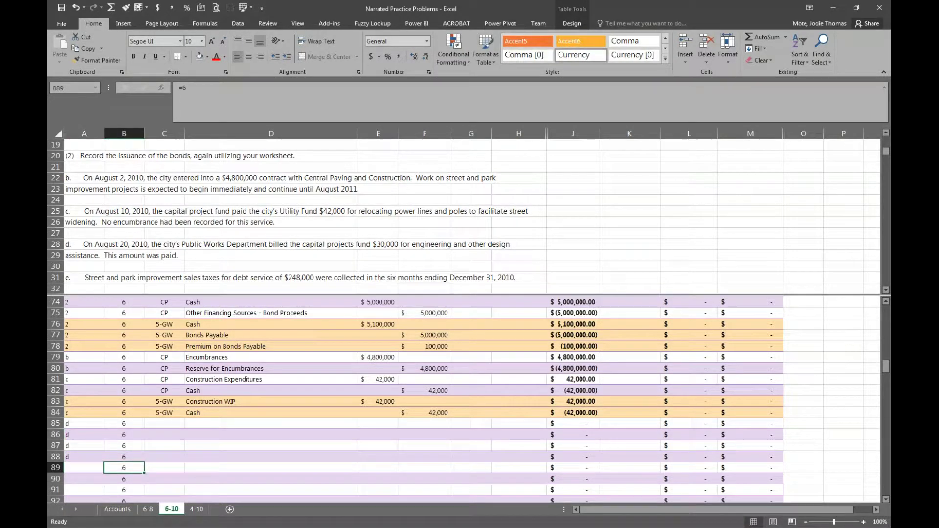
key(Up)
key(Up)
key(Up)
key(Up)
key(Up)
key(Up)
key(Up)
key(Up)
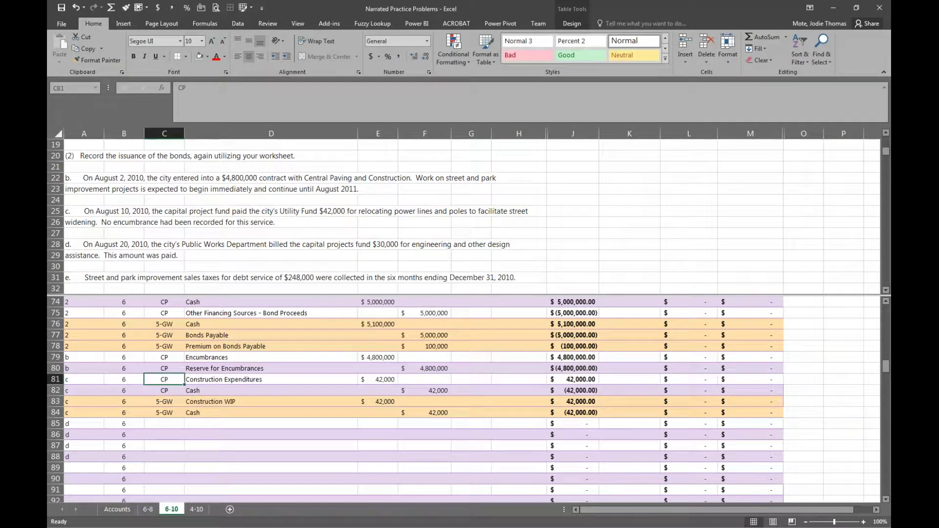
key(shift+Down)
key(shift+Down)
key(shift+Down)
key(ctrl+c)
key(Down)
key(Down)
key(Down)
key(Down)
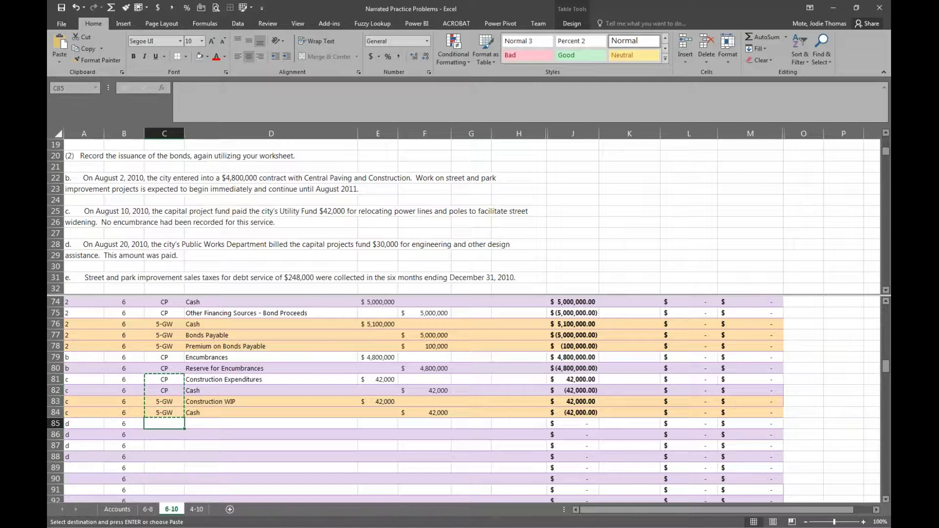
key(ctrl+v)
- Copy the four account names of transaction c from rows 81–84 into rows 85–88
key(Right)
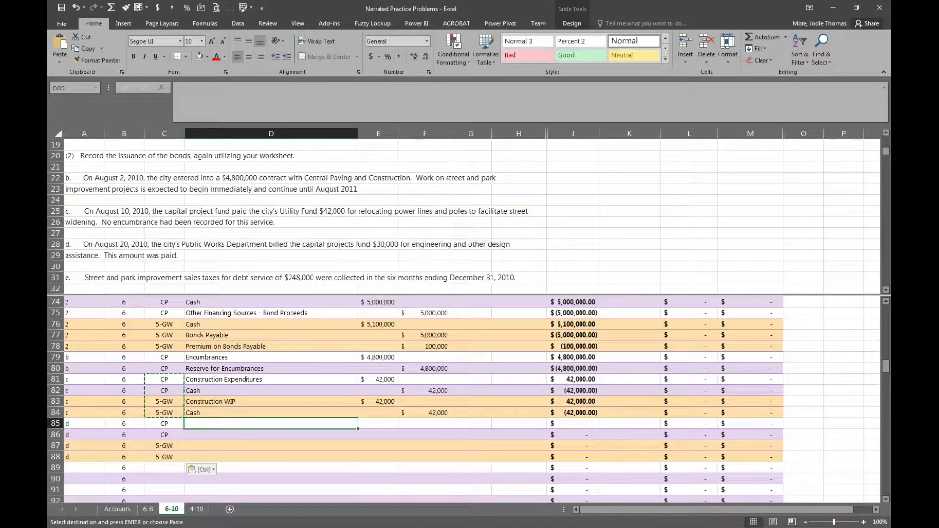
key(Up)
key(shift+Up)
key(shift+Up)
key(shift+Up)
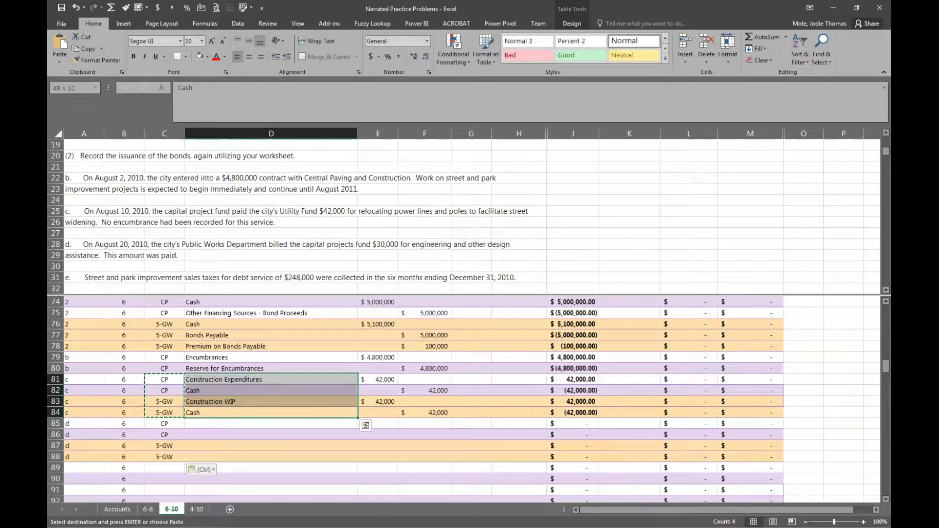
key(ctrl+c)
key(Down)
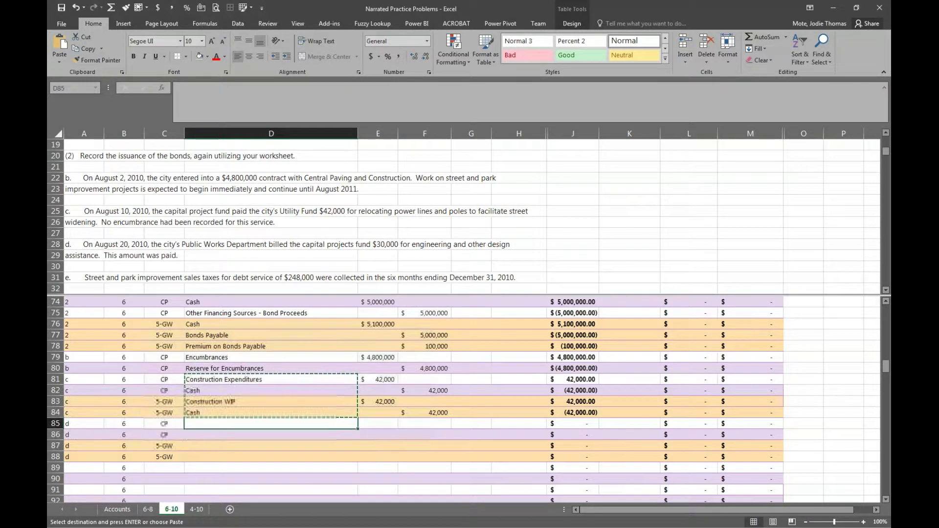
key(ctrl+v)
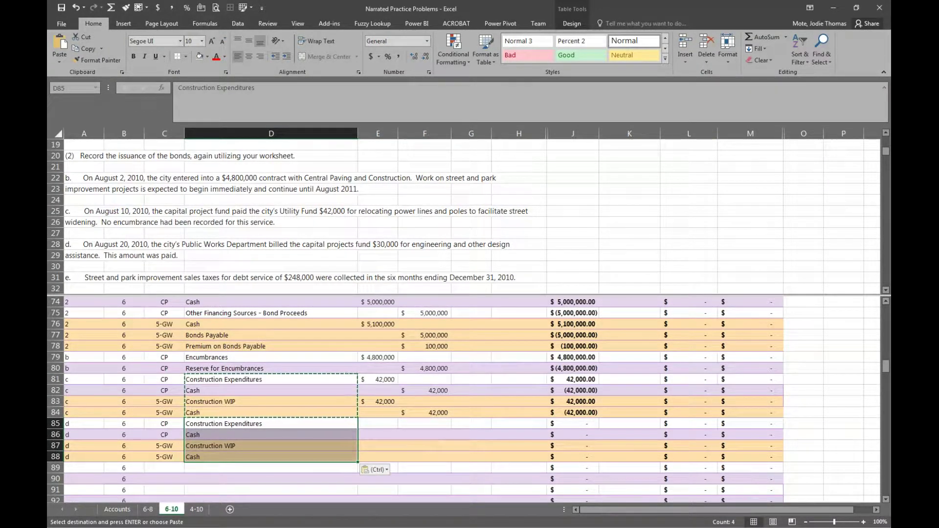
click(377, 423)
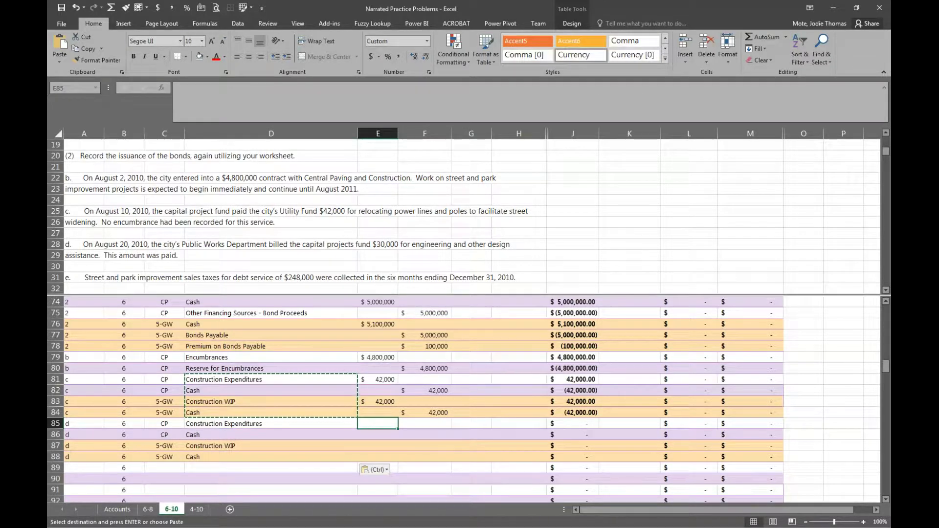
text(300000)
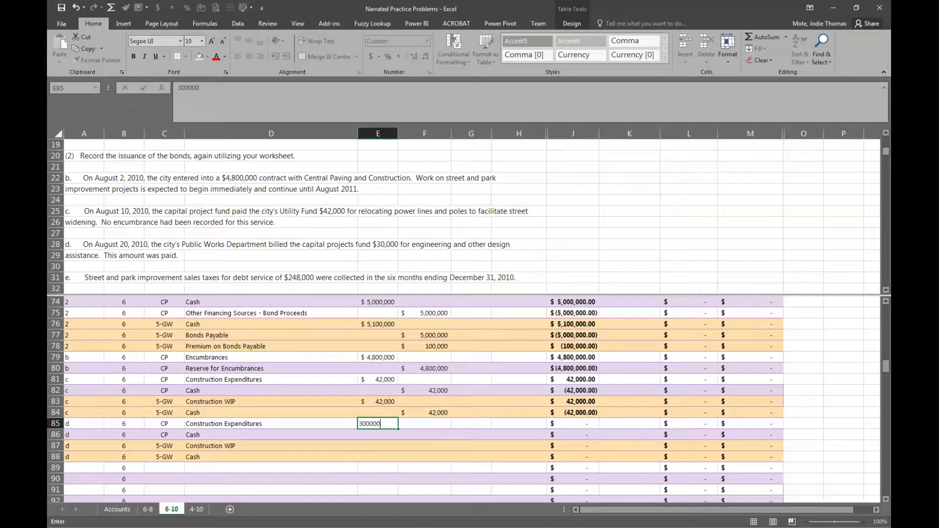
text(,000)
key(Return)
- Set the Construction Expenditures debit in row 85 to 30,000
click(378, 423)
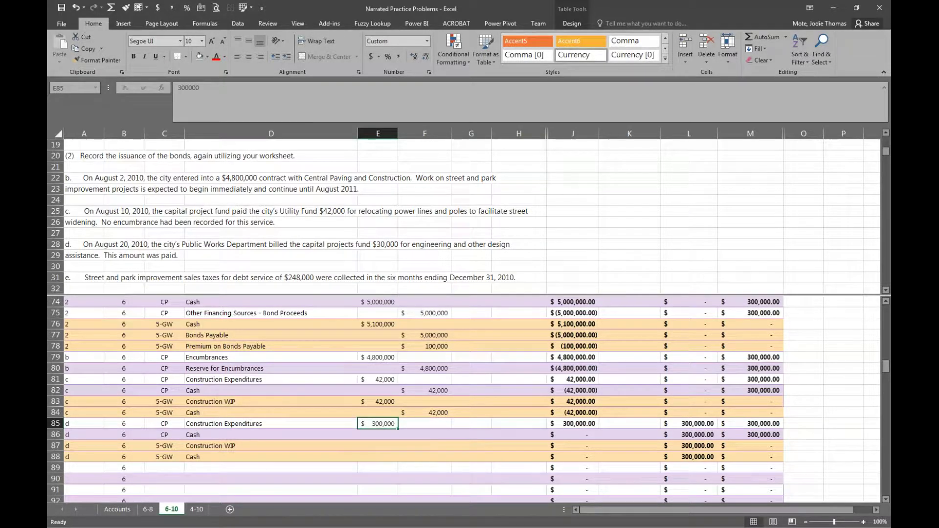
text(30)
key(Return)
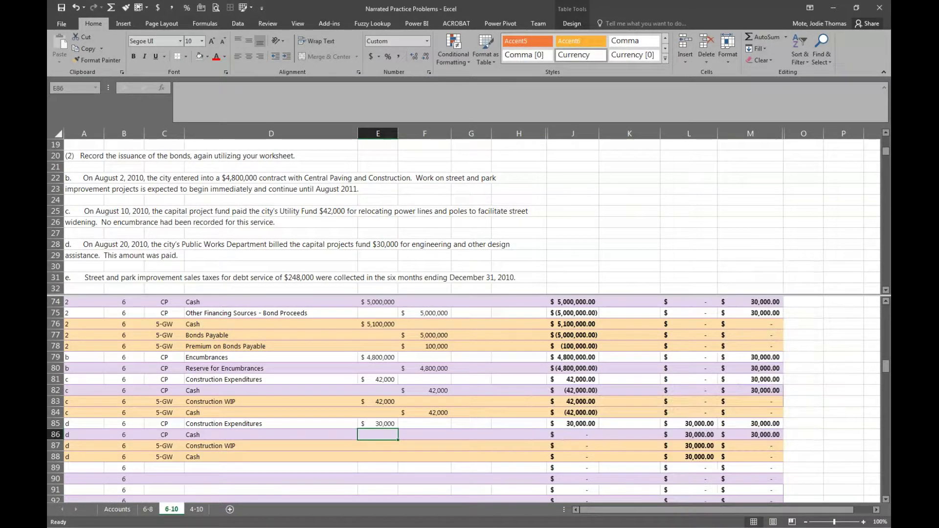
- Copy the 30,000 debit from row 85 into the Cash credits of rows 86 and 88 and the Construction WIP debit of row 87
click(378, 423)
key(ctrl+c)
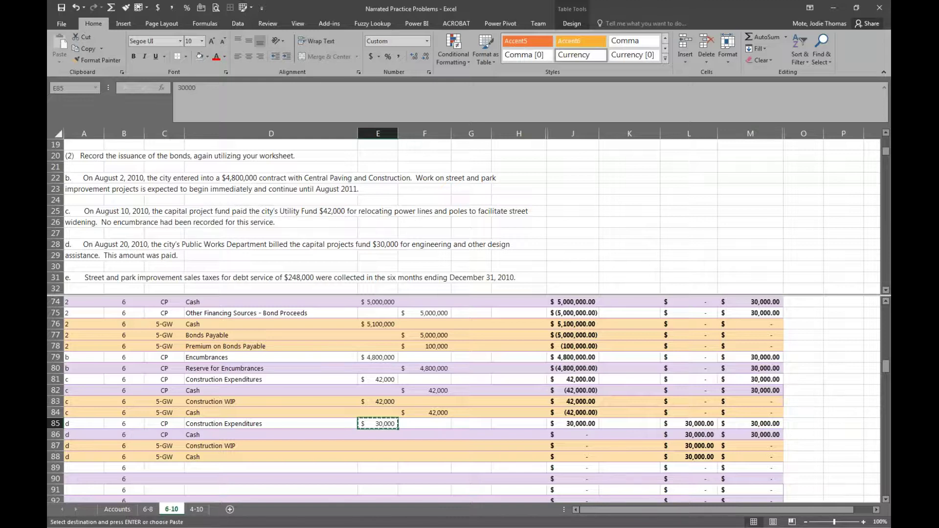
key(Down)
key(Right)
key(ctrl+v)
key(Down)
key(Left)
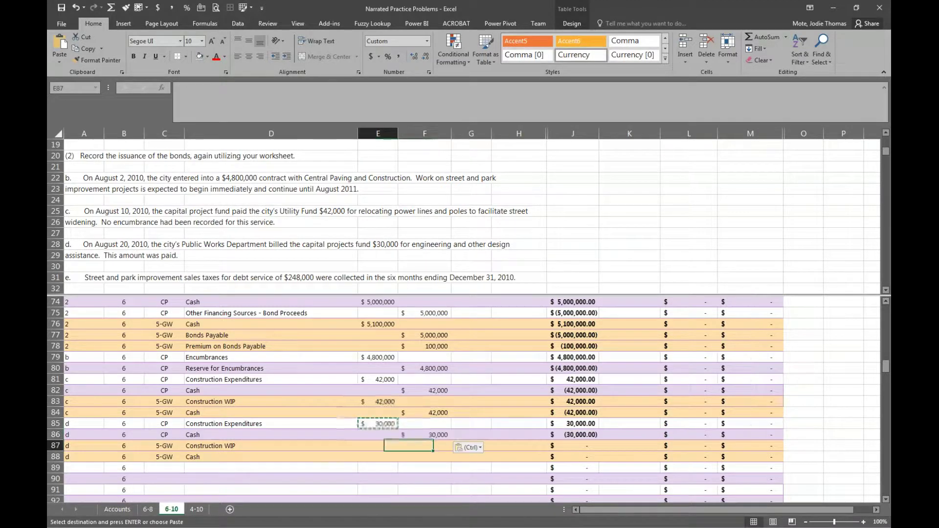
key(ctrl+v)
key(Down)
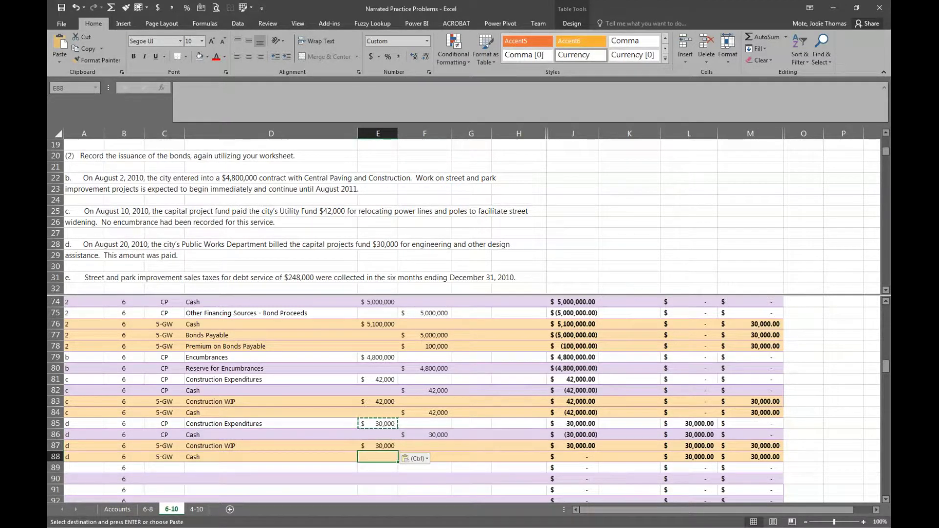
key(Right)
key(ctrl+v)
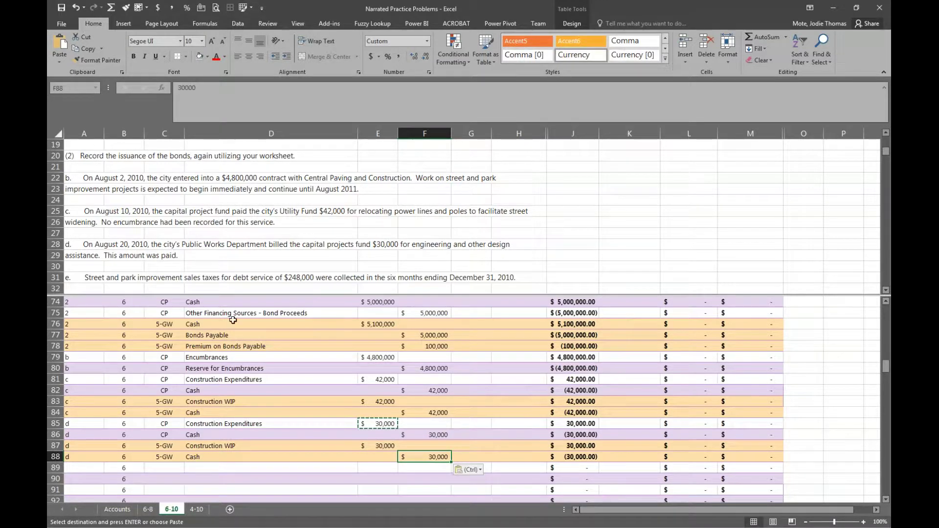
- Examine the problem text of transaction e about the sales taxes collected for debt service
click(271, 266)
scroll(279, 270, down, 1)
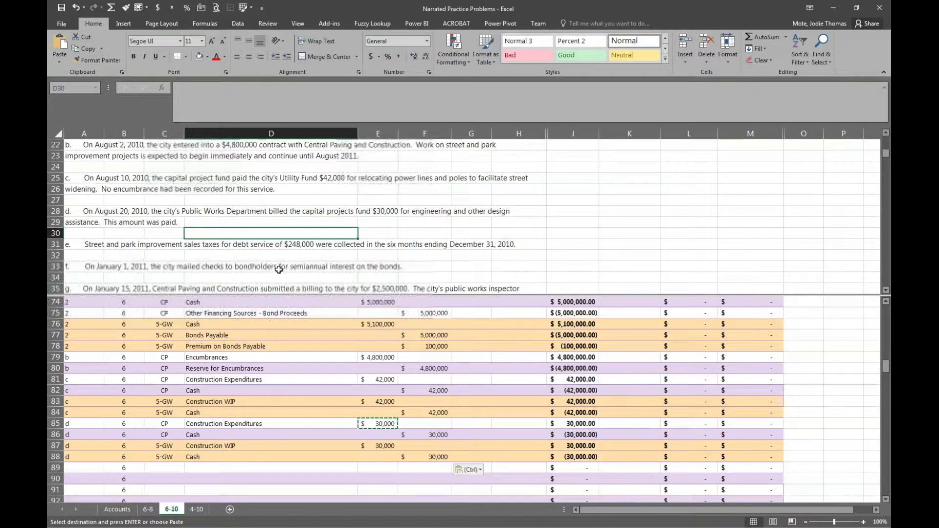
click(238, 413)
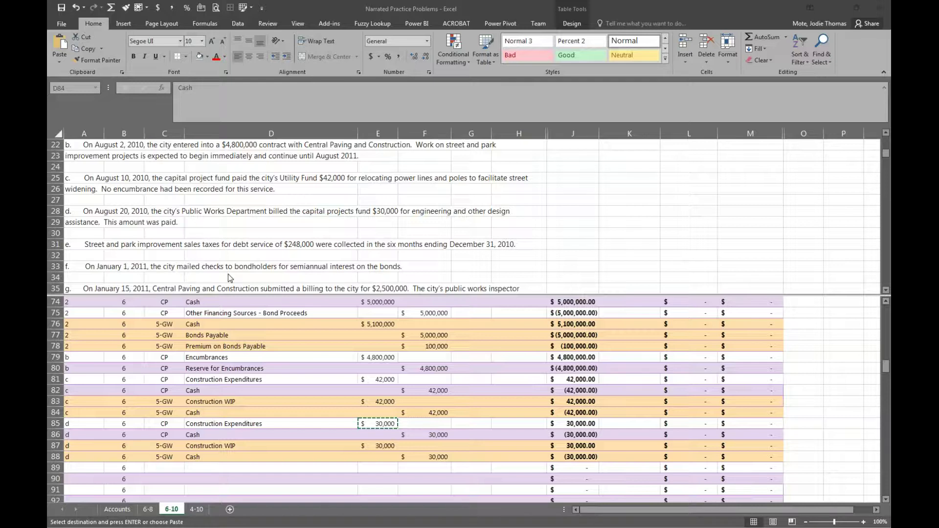
key(alt+Tab)
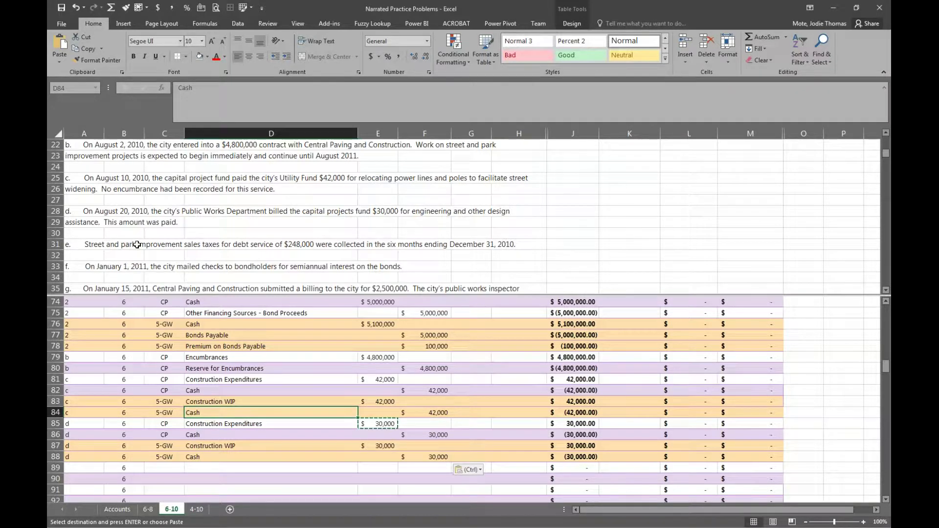
click(99, 250)
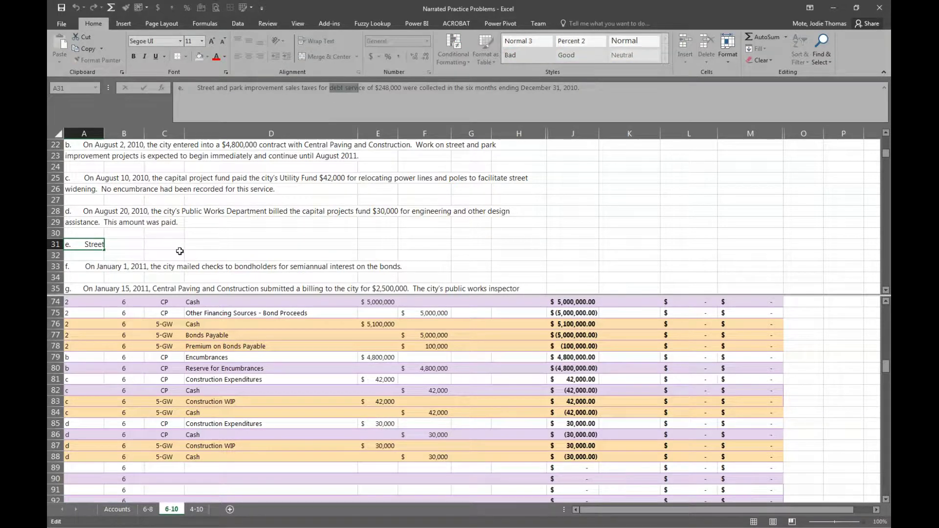
key(Escape)
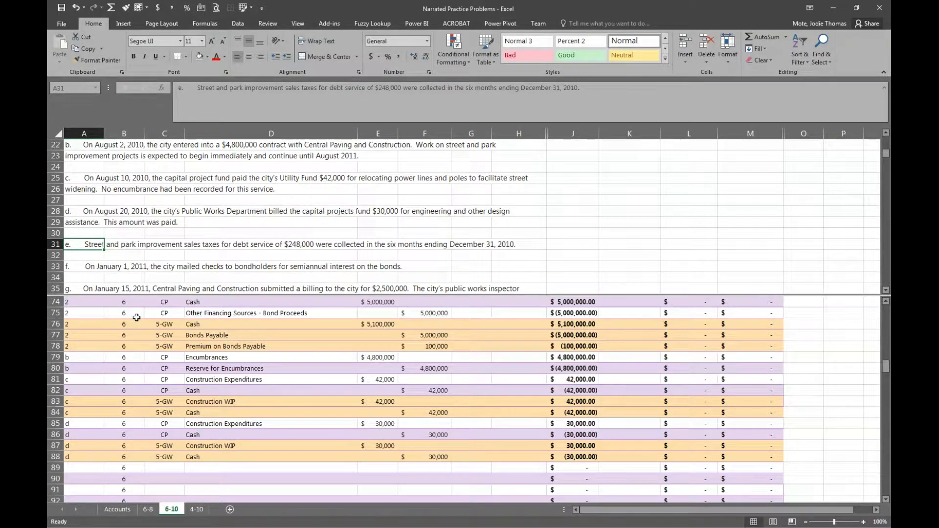
- Label rows 89–92 of the journal table with transaction letter e
click(91, 467)
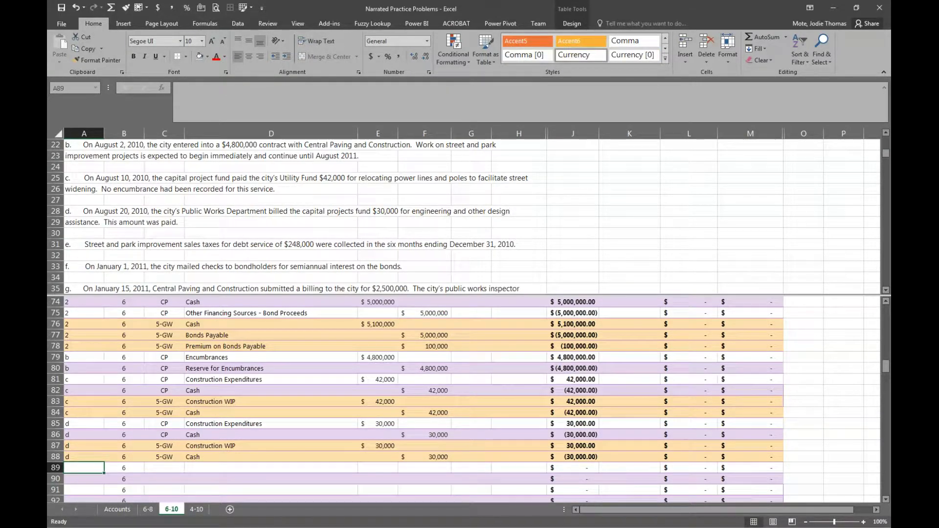
text(e)
key(Return)
text(e)
key(Return)
text(e)
key(Return)
text(e)
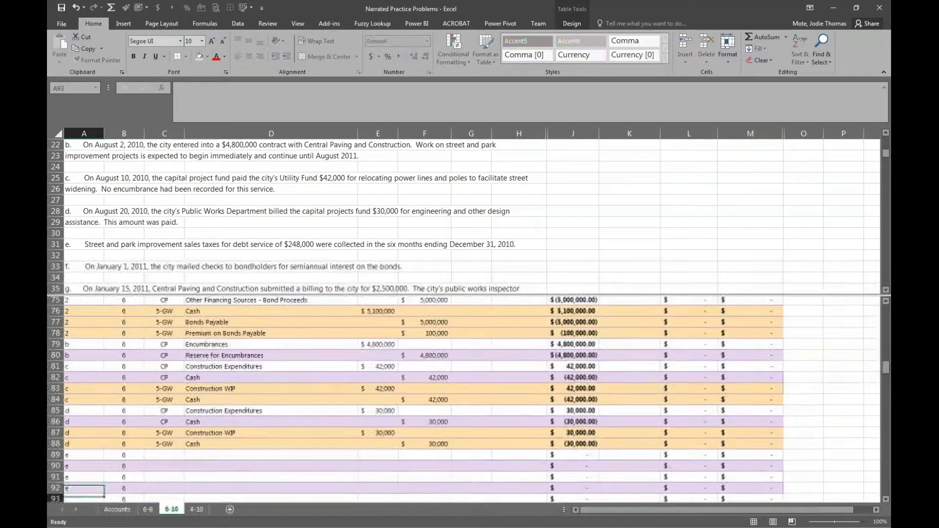
key(Return)
- Enter the journal codes DS, DS, GW and GW for transaction e in rows 89–92
key(Up)
key(Up)
key(Up)
key(Up)
key(Right)
key(Right)
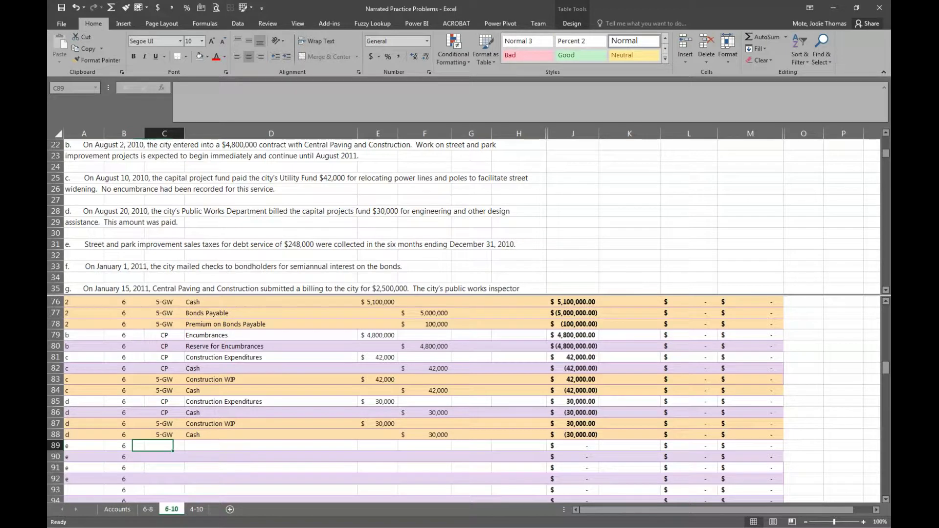
text(DS)
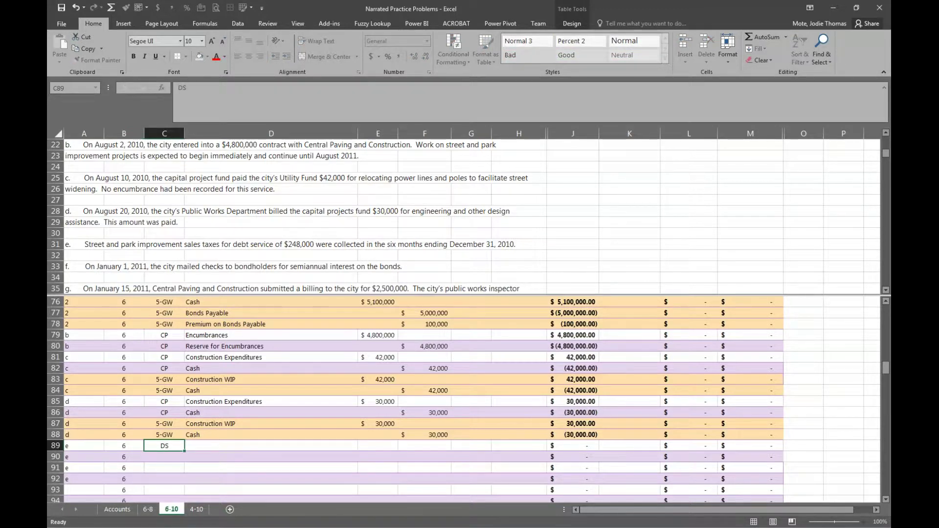
key(Return)
text(DS)
key(Return)
text(GW)
key(Return)
text(GW)
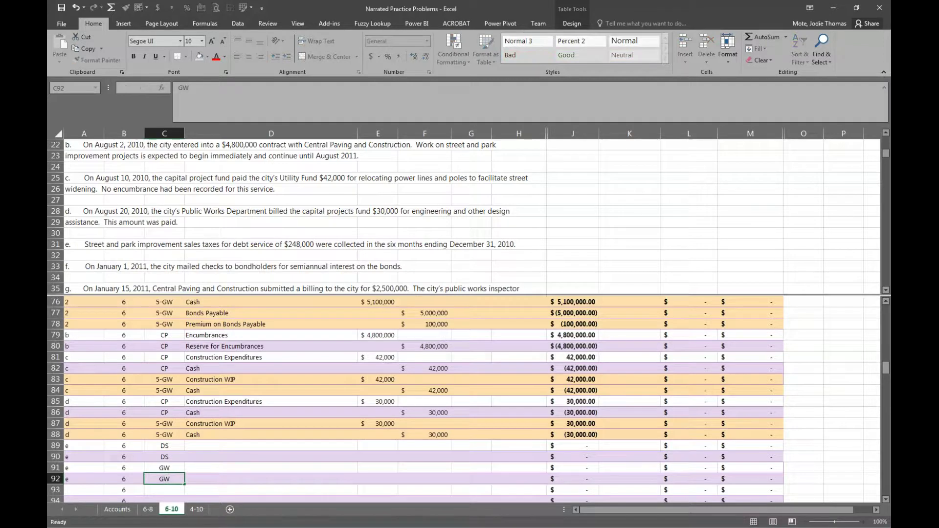
- Enter Cash as the account name for transaction e's first debt service line in row 89
key(Right)
key(Up)
key(Up)
key(Up)
text(Cashh)
key(Return)
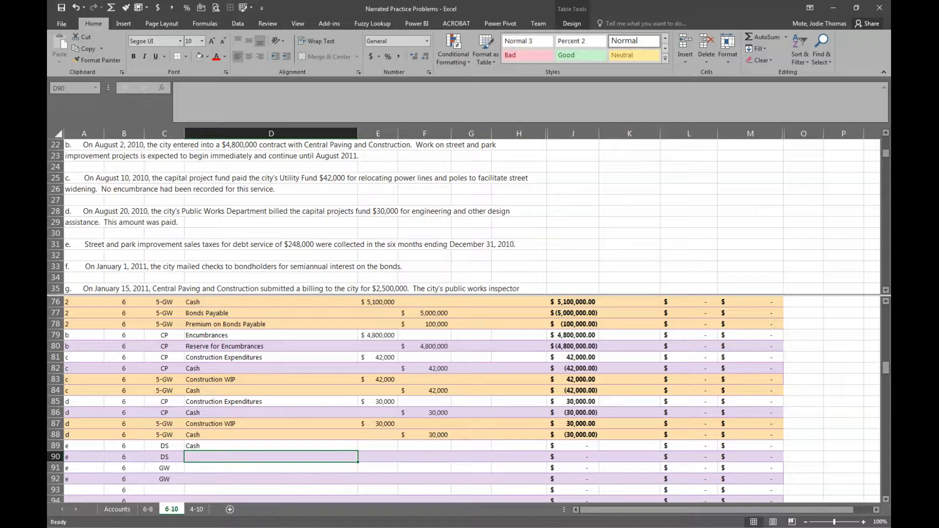
- Enter Revenue-Sales Taxes as the second account of the debt service entry for transaction e, in D90
text(Reve)
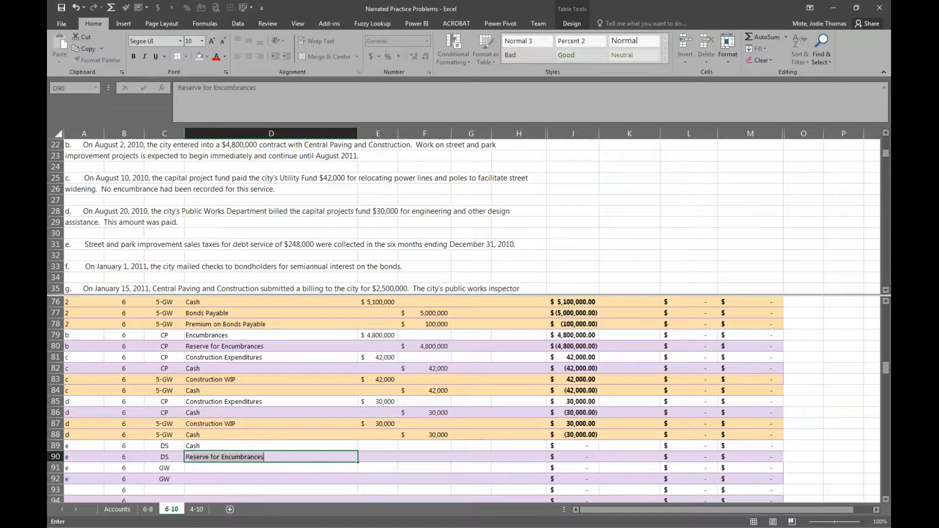
text(nue)
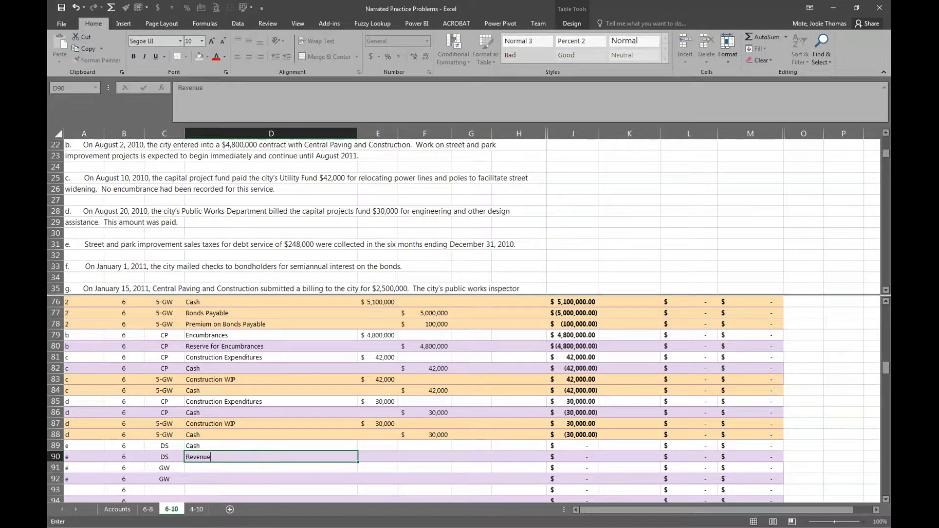
text(-Sales Taxes)
key(Return)
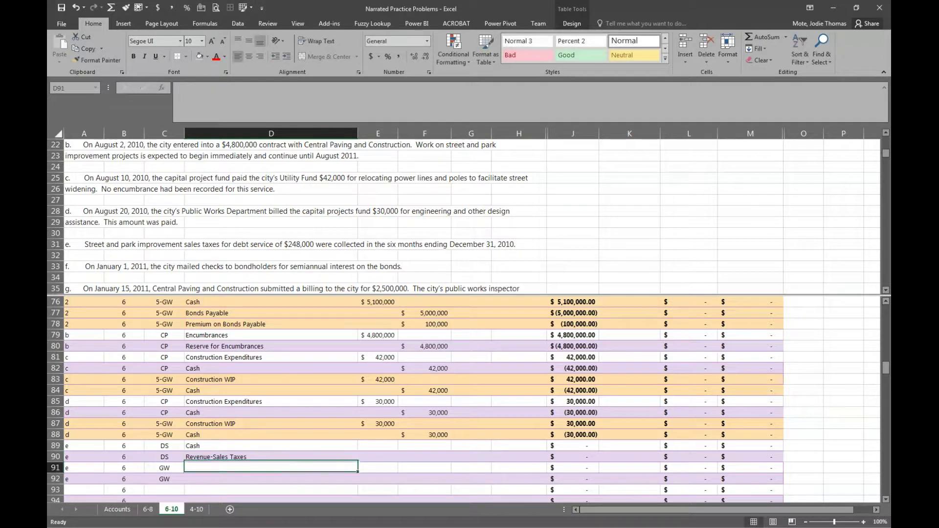
- Record 248,000 as the Cash debit in E89 and as the Revenue-Sales Taxes credit in F90
key(Up)
key(Up)
key(Right)
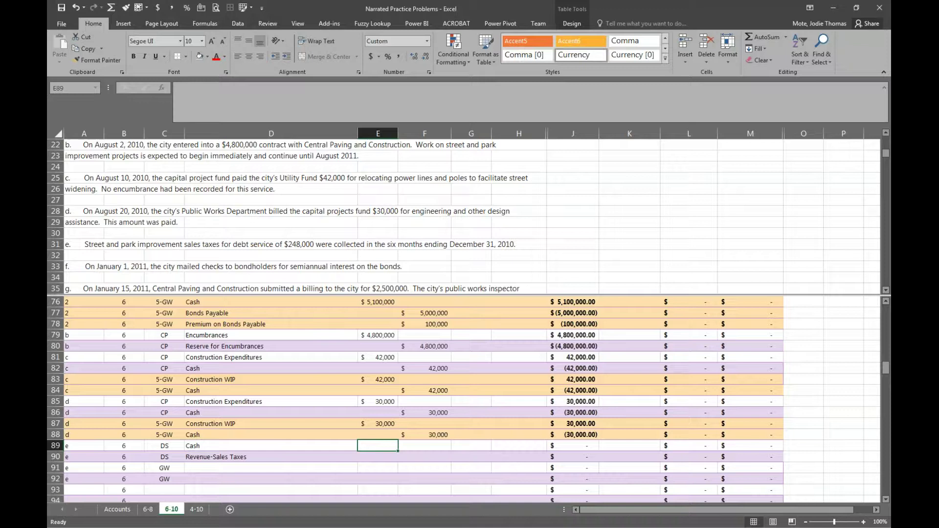
text(2480000)
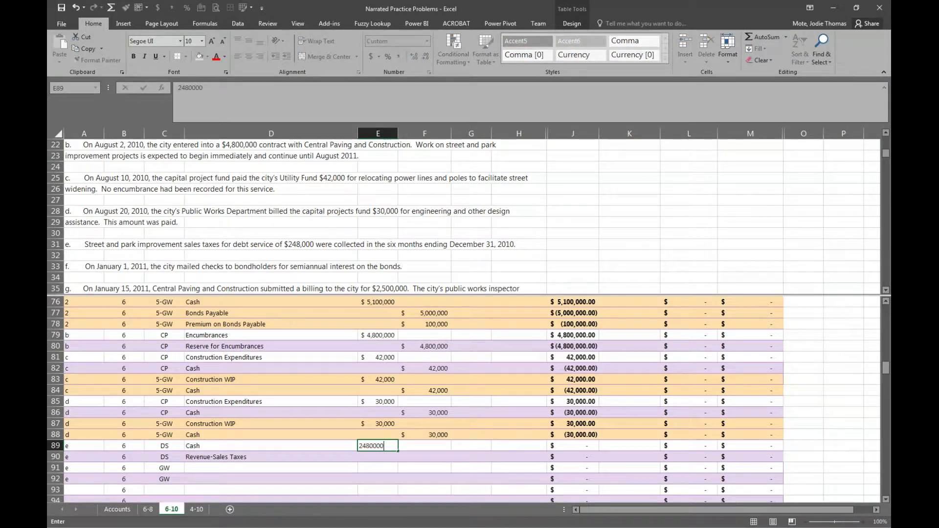
key(BackSpace)
key(Return)
key(Right)
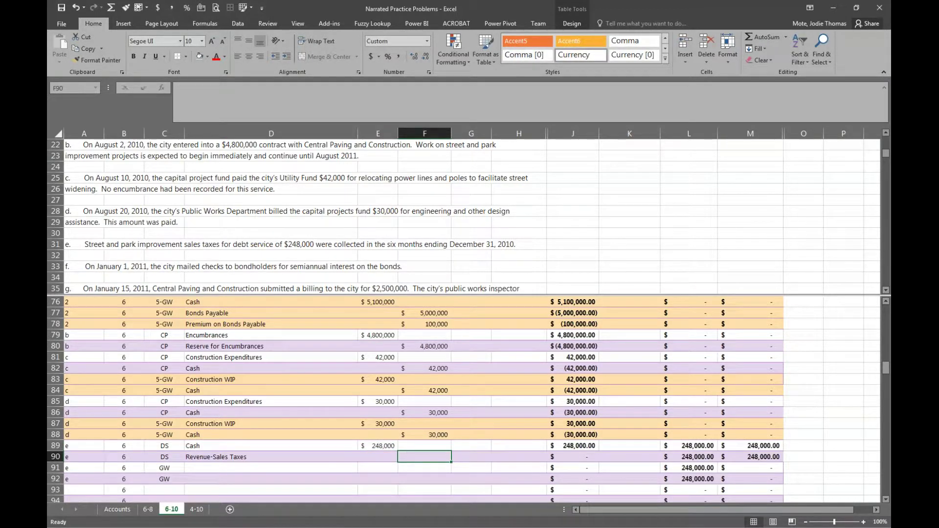
text(248000)
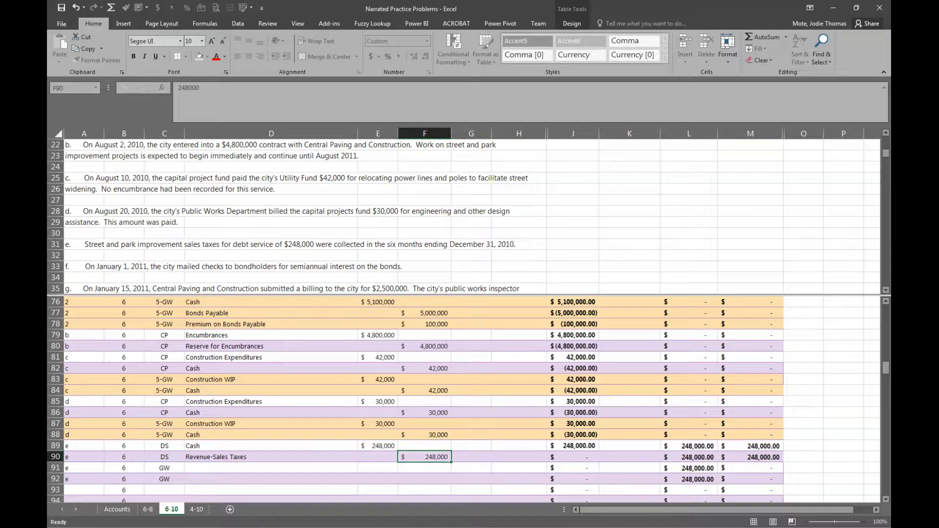
key(Return)
- Copy the debit and credit amounts in E89:F90 to the two GW rows starting at E91
key(Up)
key(shift+Left)
key(shift+Up)
key(ctrl+c)
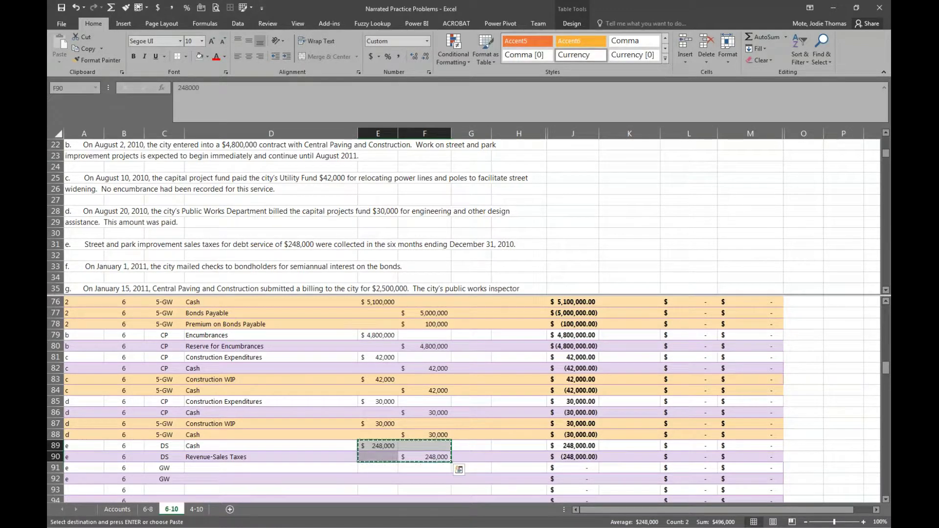
key(Down)
key(Left)
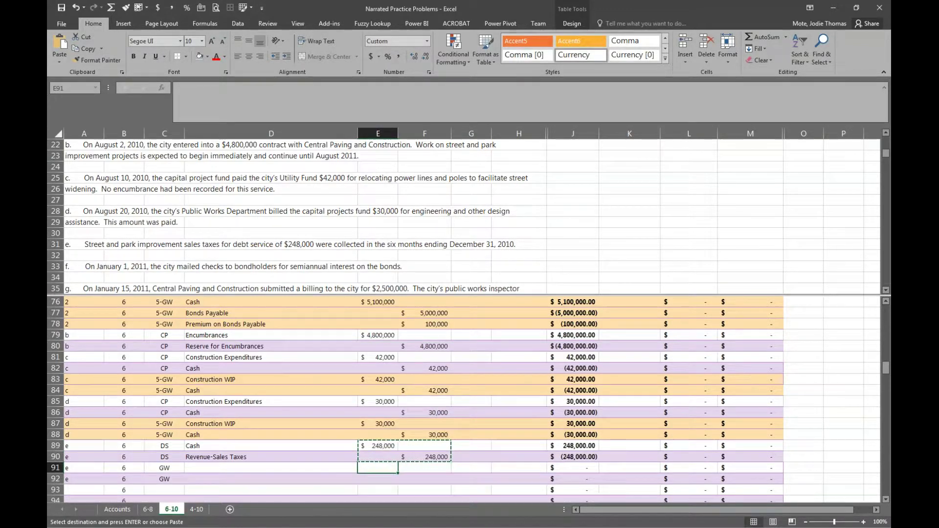
key(ctrl+v)
- Name the accounts of transaction e's GW rows Cash in D91 and General Revenues in D92
key(Left)
text(Cash)
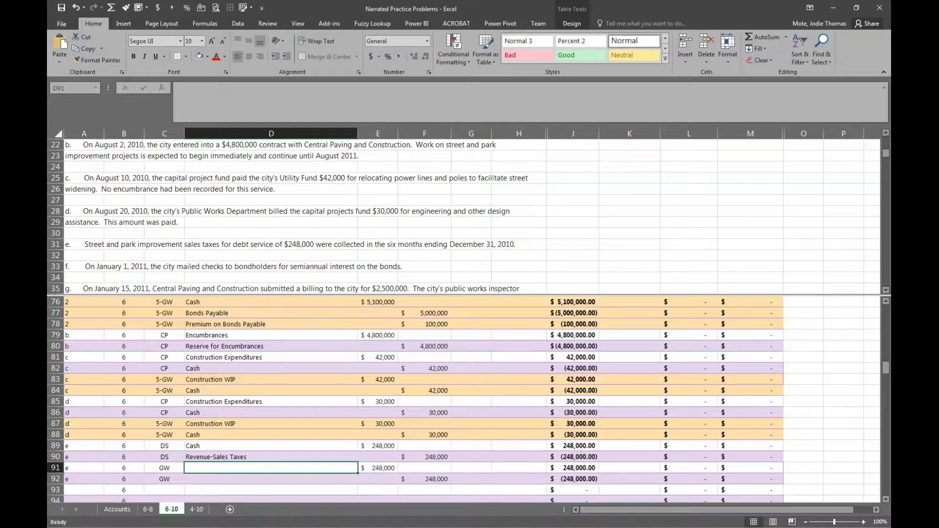
key(Return)
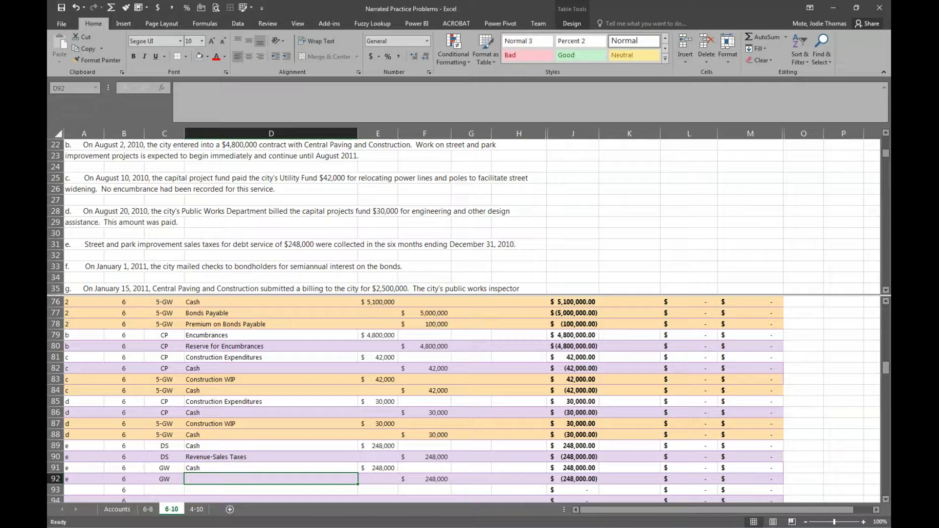
text(Gener)
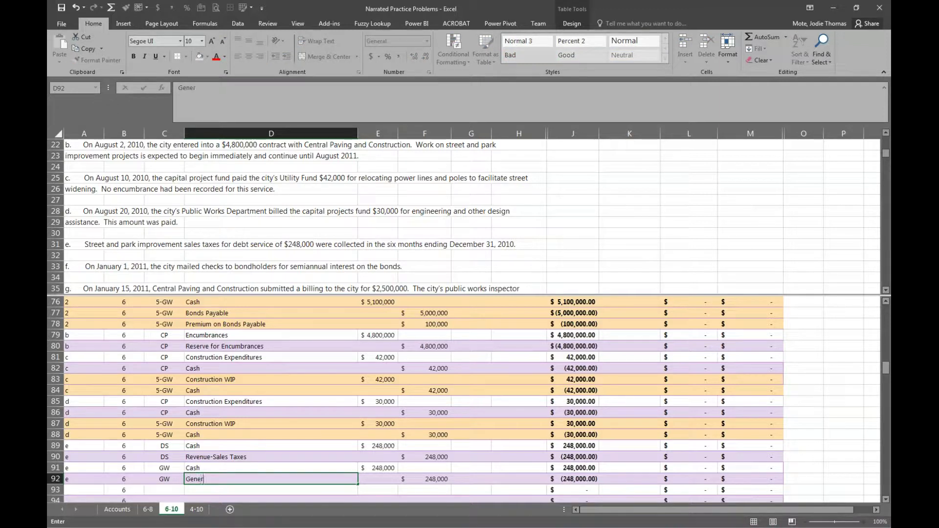
text(al Revenues)
key(Return)
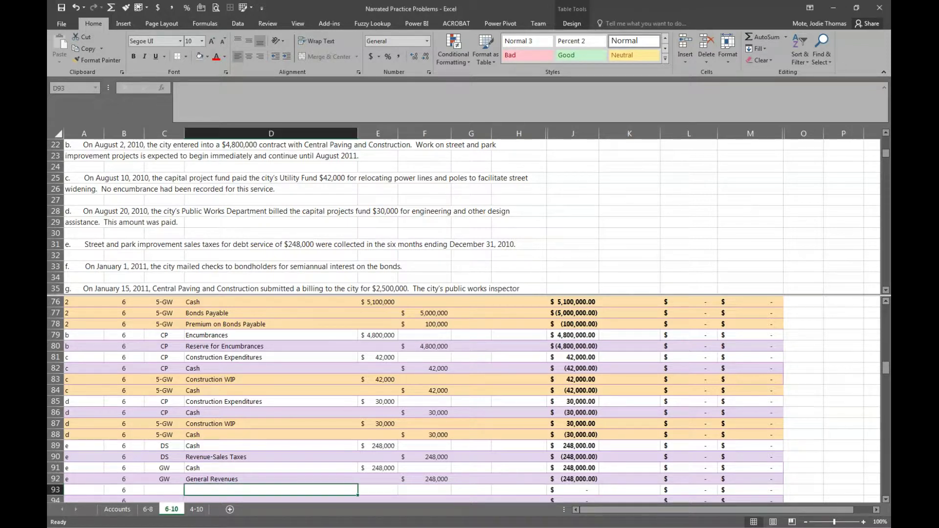
- Label rows 93 through 98 with transaction letter f in column A
click(94, 488)
text(f)
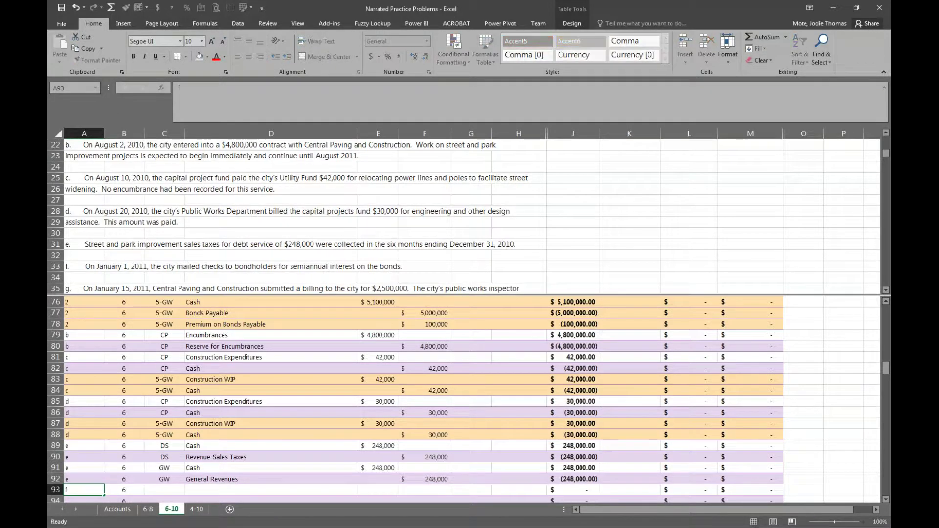
key(Return)
text(f)
key(Return)
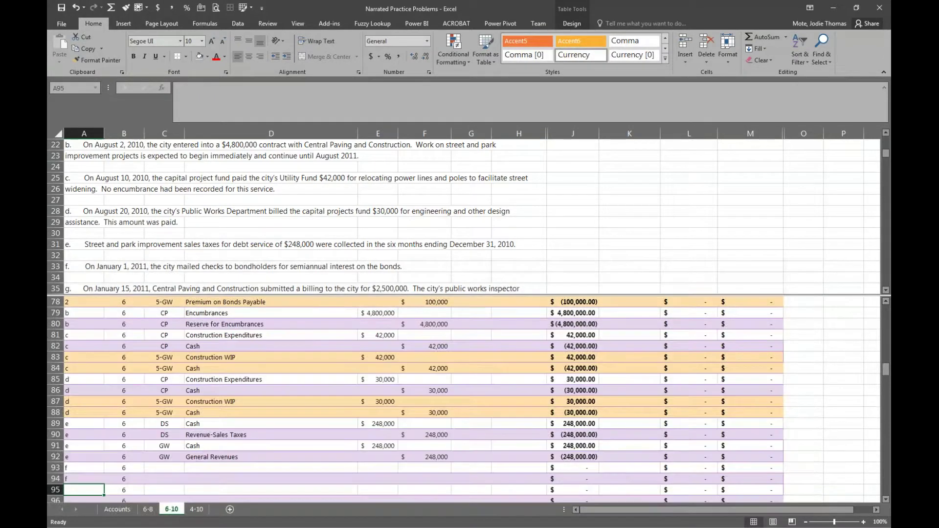
text(f)
key(Return)
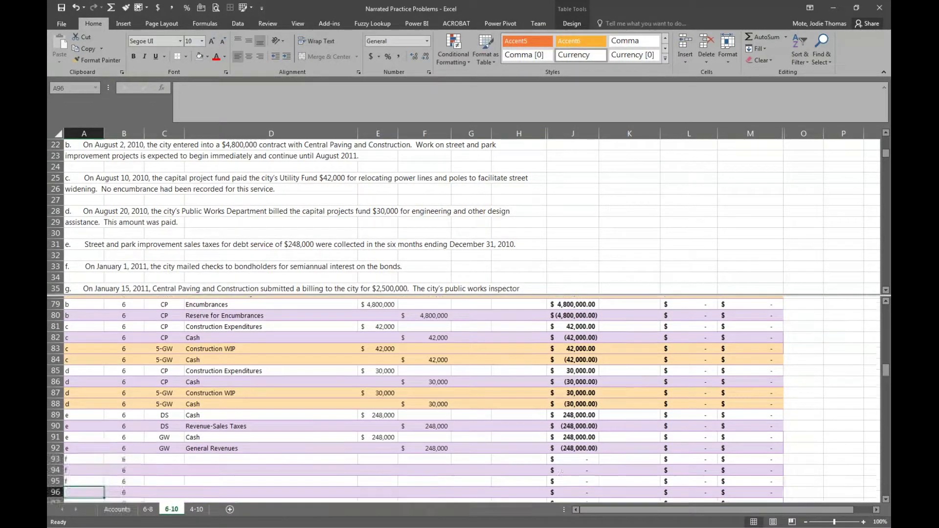
text(f)
key(Return)
text(f)
key(Return)
text(f)
key(Return)
- Assign the DS code to the first two transaction f rows, C93 and C94
click(164, 423)
text(DS)
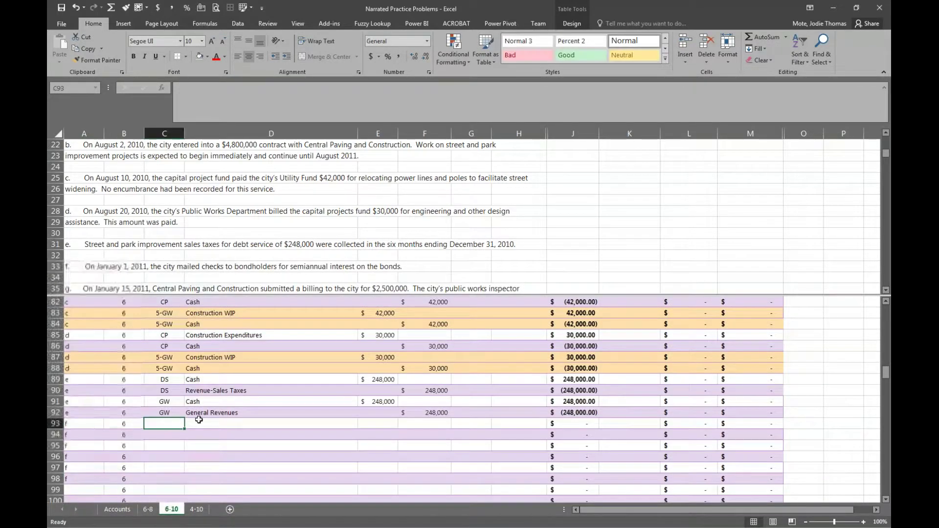
key(Return)
text(DS)
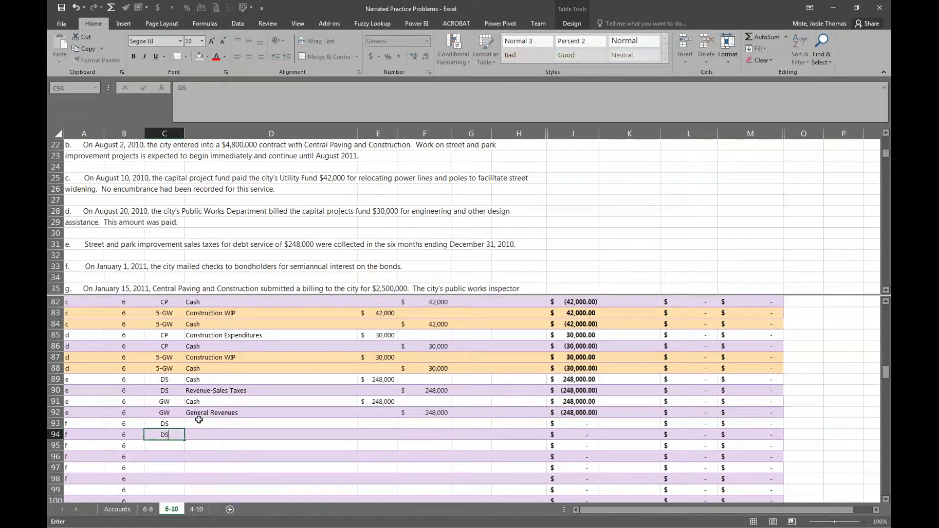
key(Return)
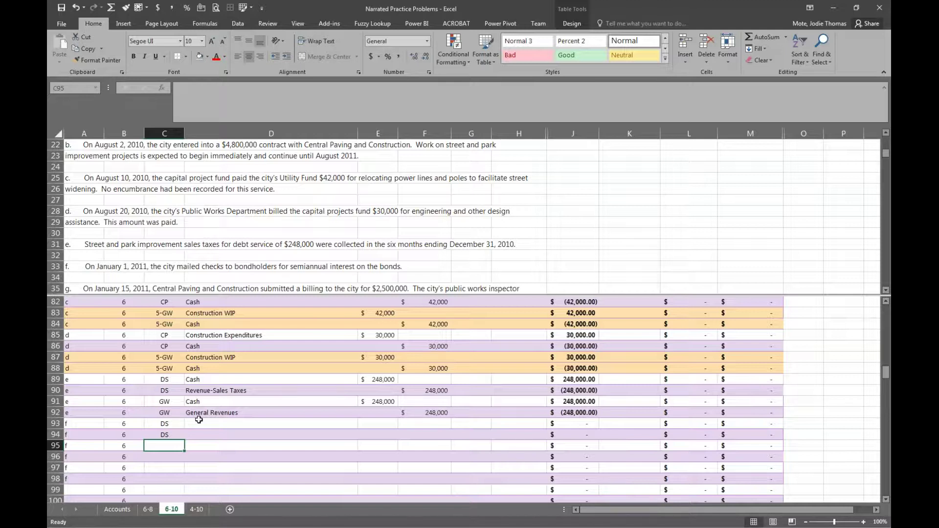
- Enter Expenditures-Bond Interest as the debited account for transaction f in D93
key(Up)
key(Up)
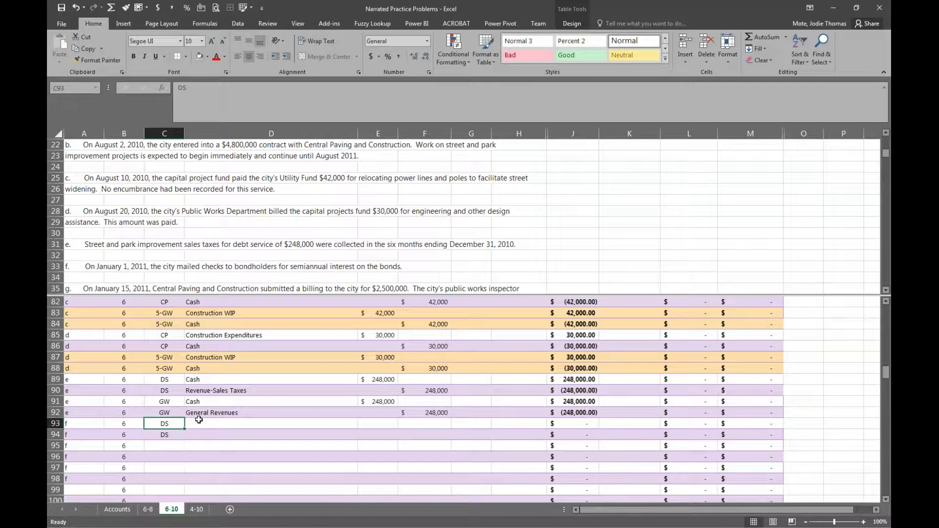
key(Right)
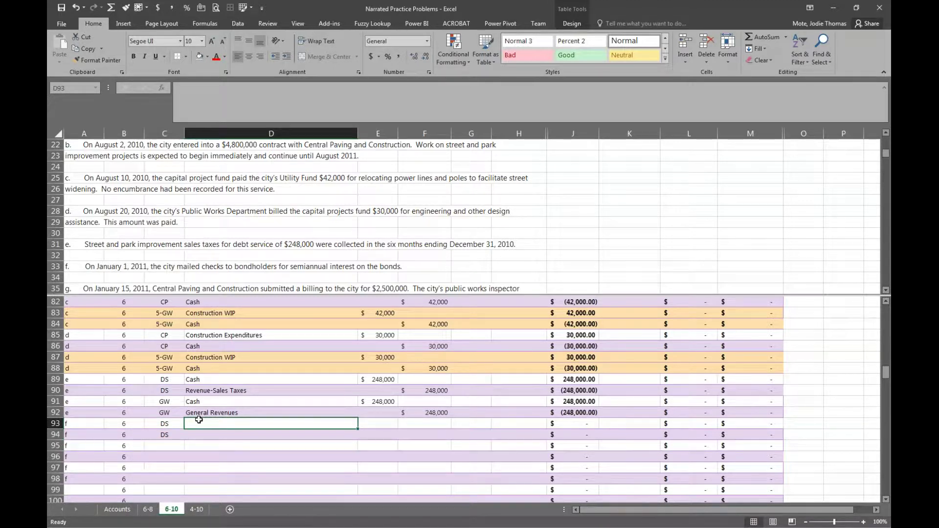
text(Expendit)
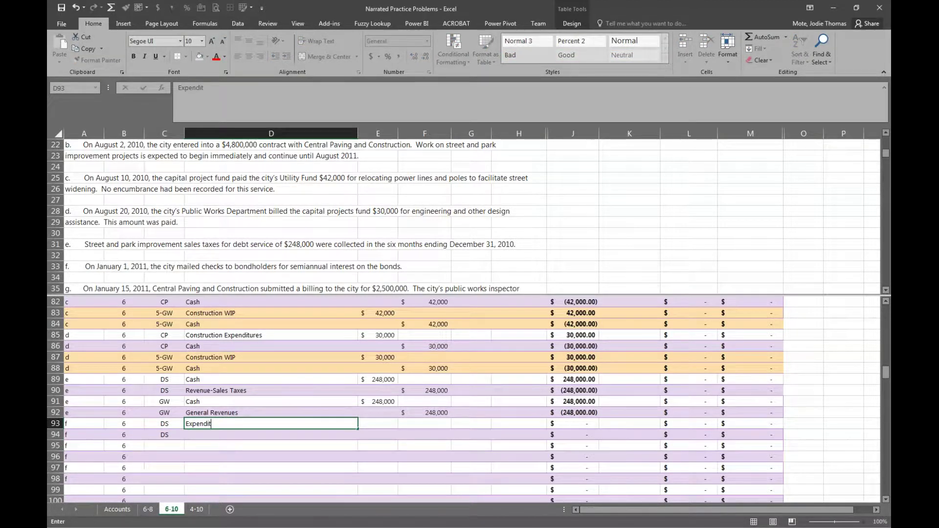
text(ures-Bond Interest)
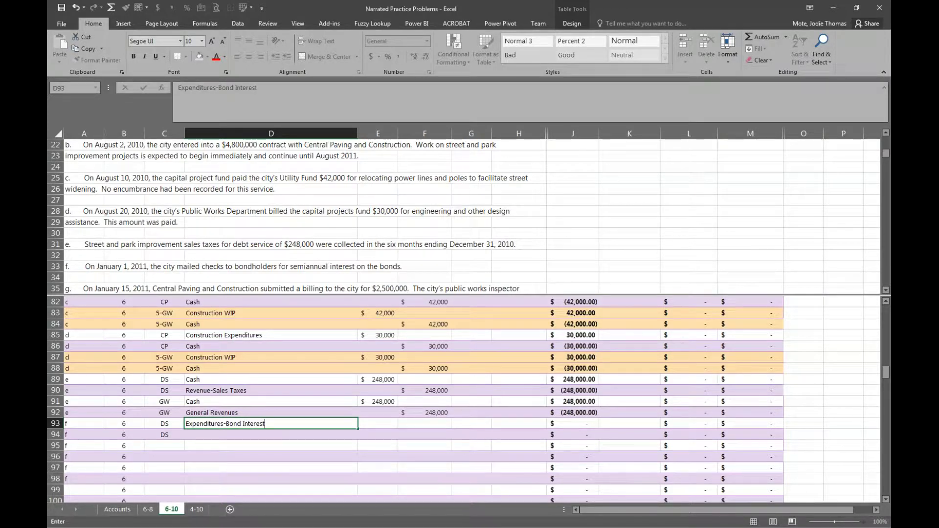
key(Tab)
- Find the bond calculations in the problem text and format the interest payment in F16 as accounting currency
click(361, 268)
scroll(361, 269, up, 7)
scroll(361, 270, down, 2)
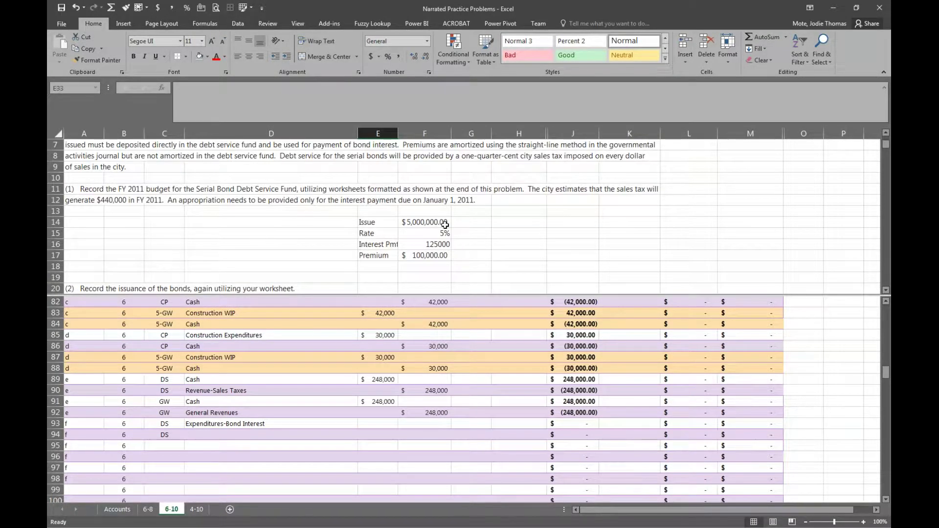
click(439, 241)
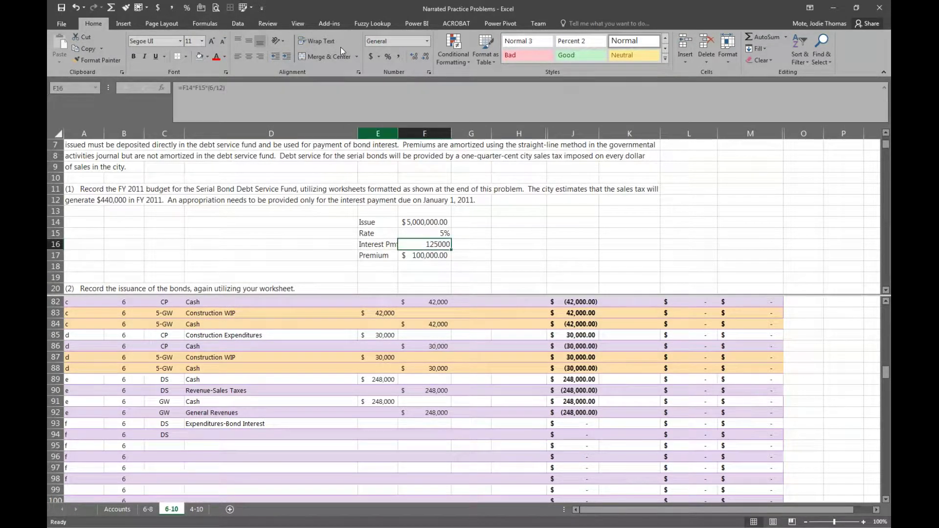
click(369, 57)
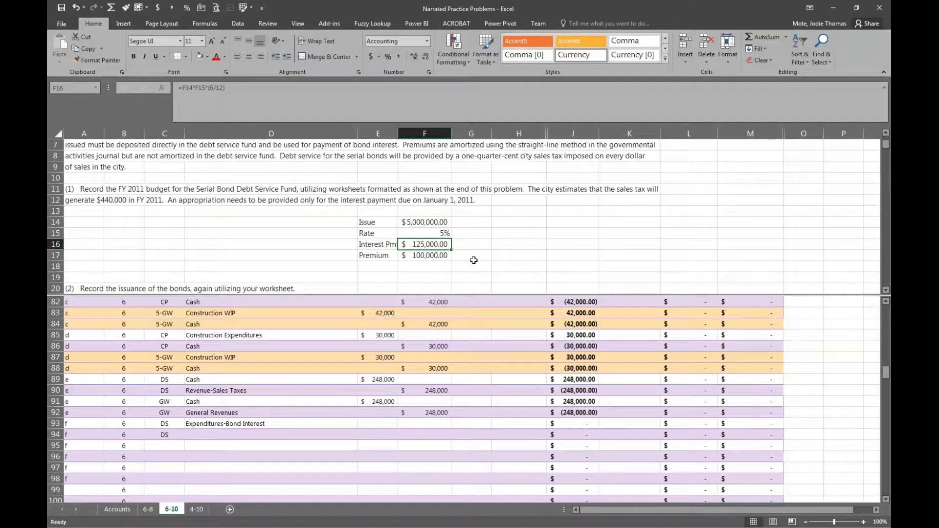
click(417, 257)
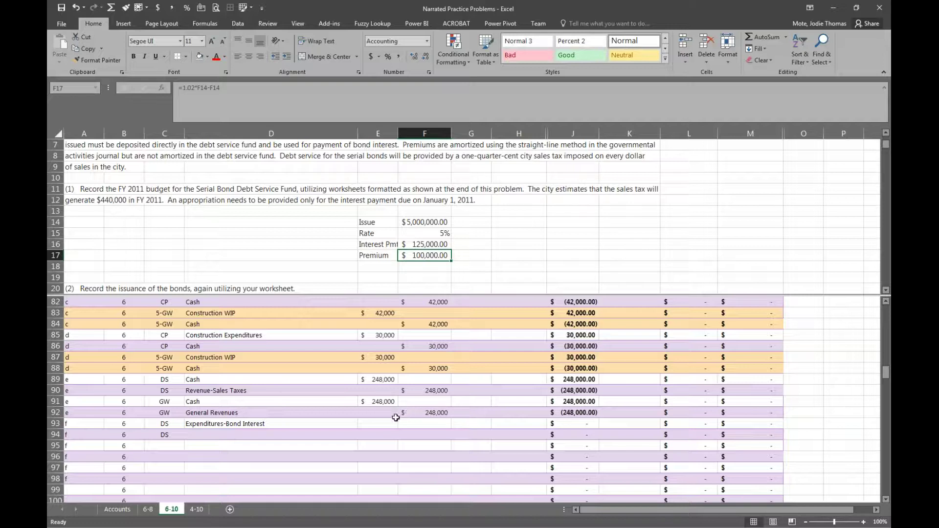
- Enter 125,000 as the Expenditures-Bond Interest debit in E93
click(380, 423)
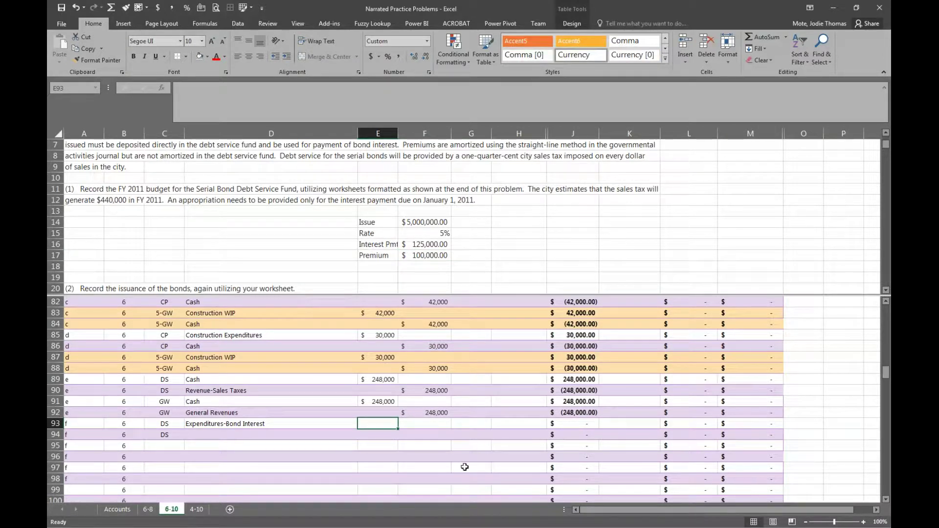
text(125,)
text(000)
key(Return)
- Record the offsetting Cash credit of 125,000 for transaction f in row 94
key(Left)
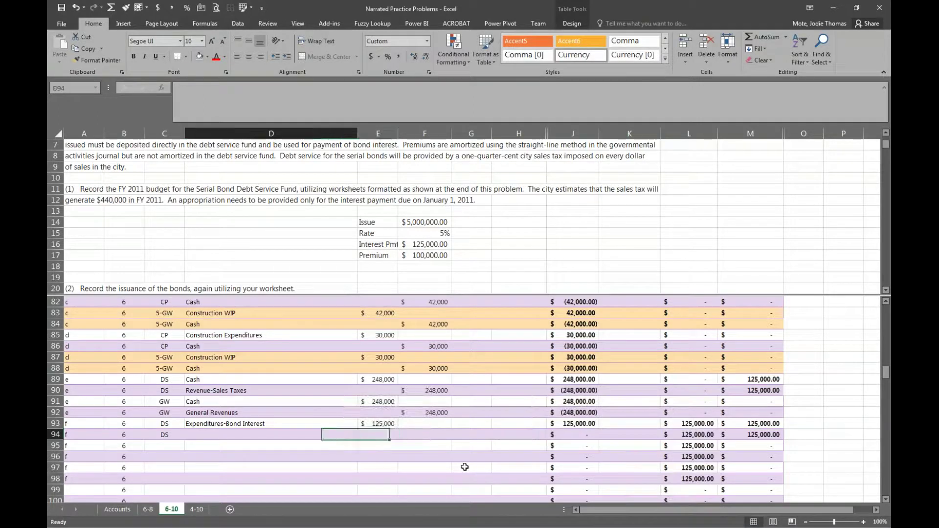
text(Cash)
key(Tab)
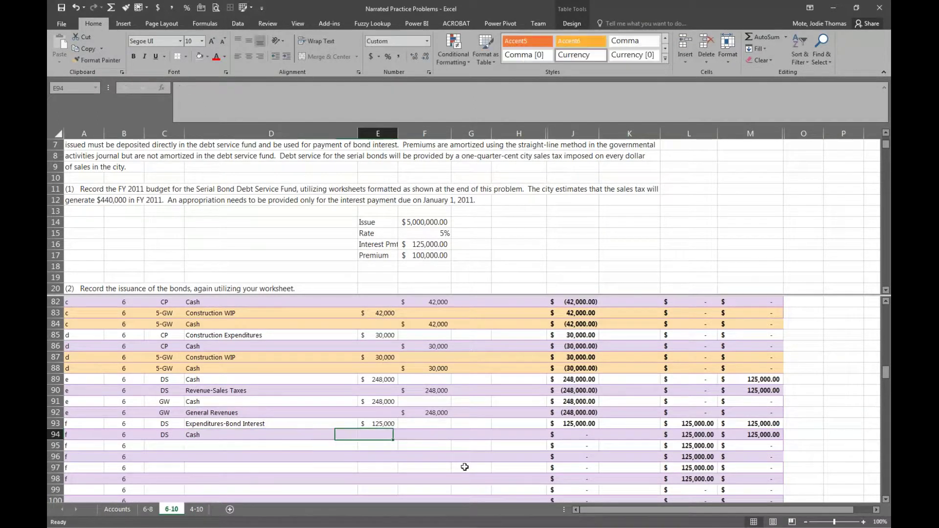
key(Tab)
text(12500)
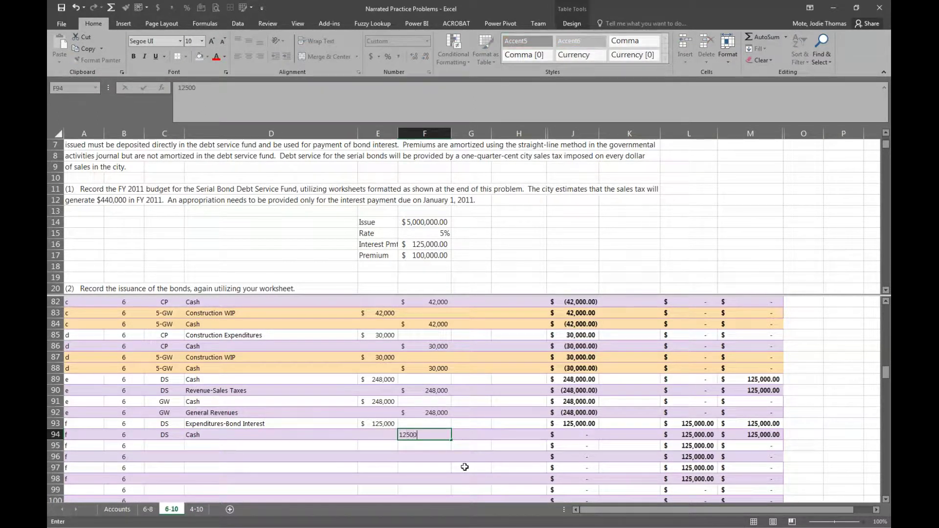
key(Return)
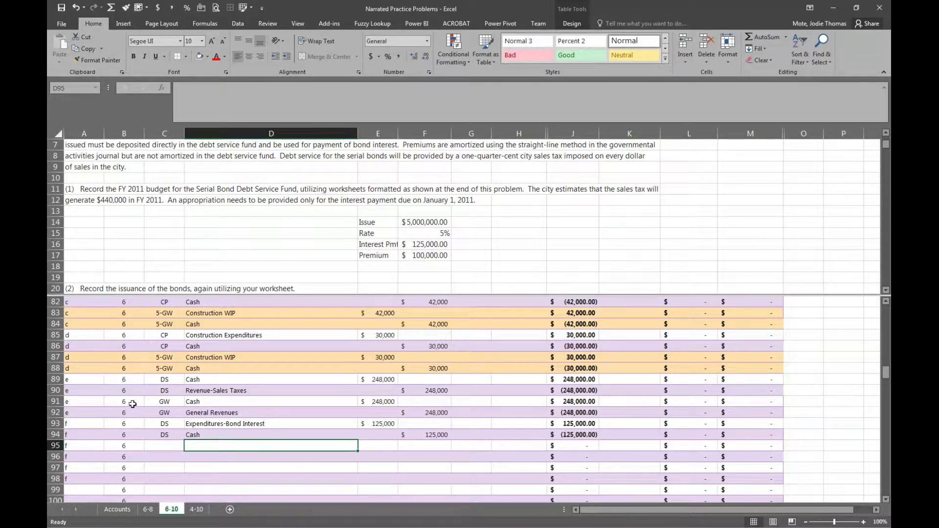
- Enter the code 5-GW for the third transaction f row in C95
click(157, 446)
text(F)
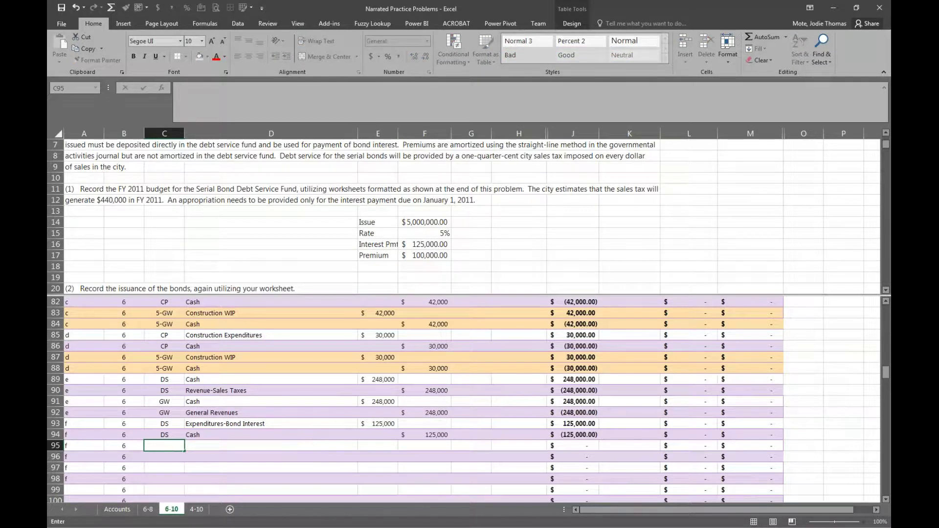
text(-GW)
key(ctrl+Return)
- Copy the 5-GW code from C95 over the GW codes of transaction e in C91:C92
key(ctrl+c)
key(Up)
key(Up)
key(Up)
key(shift+Up)
key(ctrl+v)
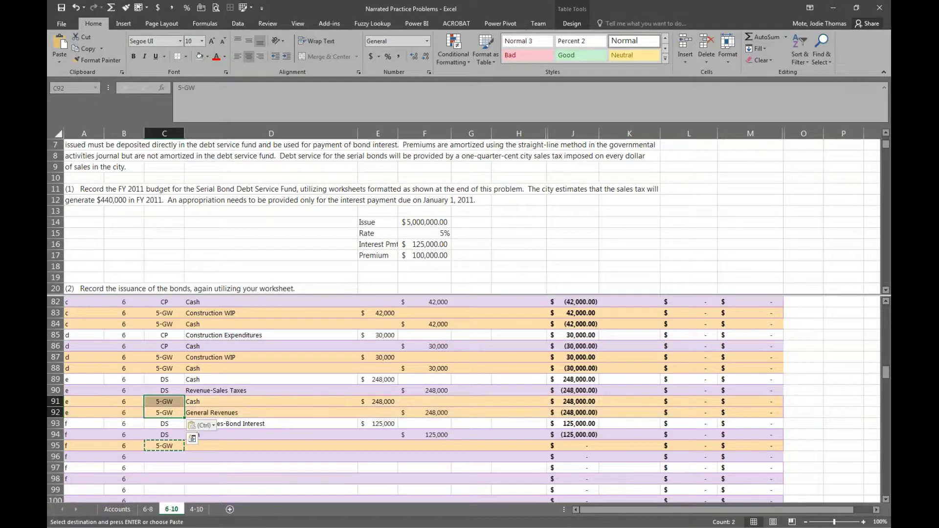
- Paste the copied 5-GW code into the remaining transaction f rows, C96 through C98
key(Down)
key(Down)
key(Down)
key(Down)
key(Down)
key(shift+Up)
key(ctrl+v)
key(Down)
key(ctrl+v)
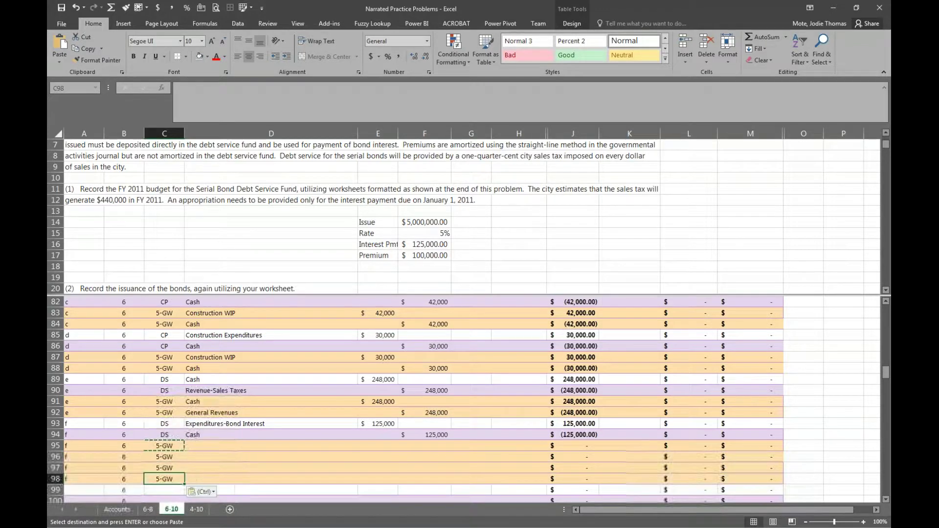
- Record the government-wide Interest Expense debit of 125,000 for transaction f in row 95
key(Right)
key(Up)
key(Up)
key(Up)
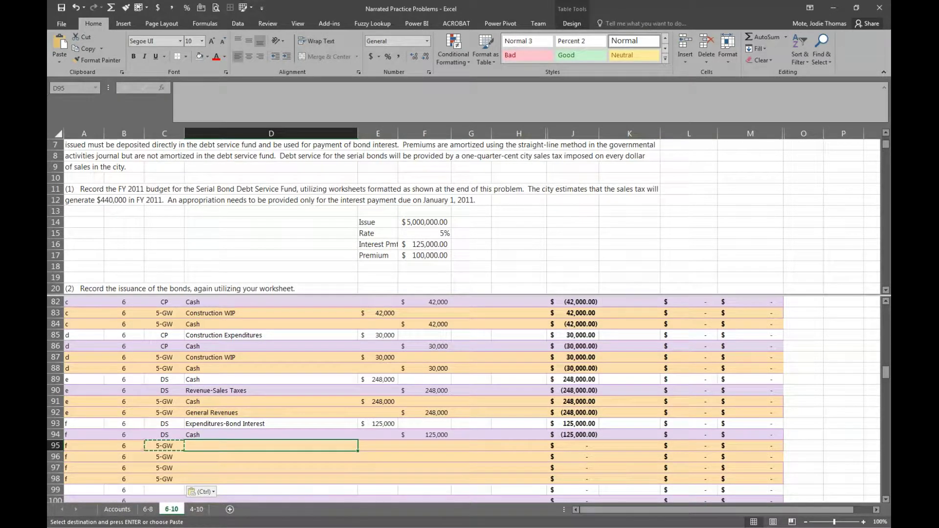
text(Intere)
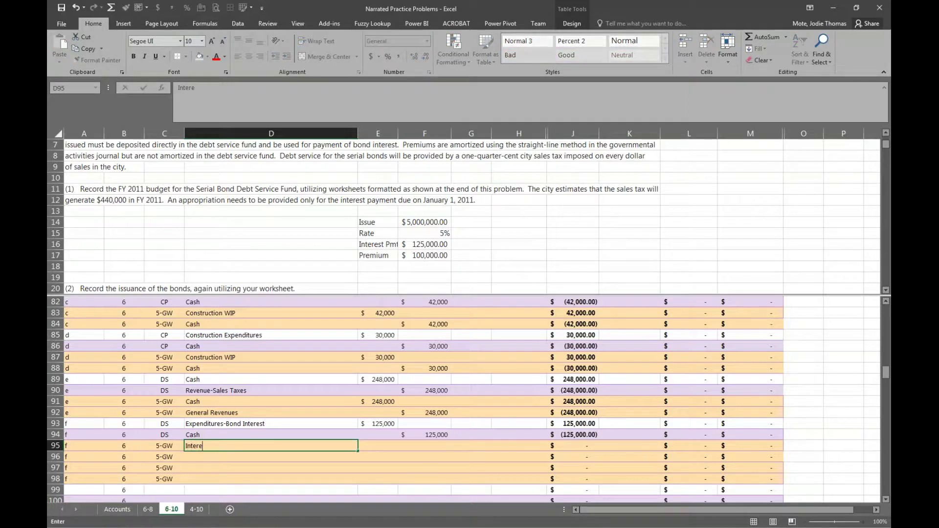
text(st Expense)
key(Tab)
text(125,000)
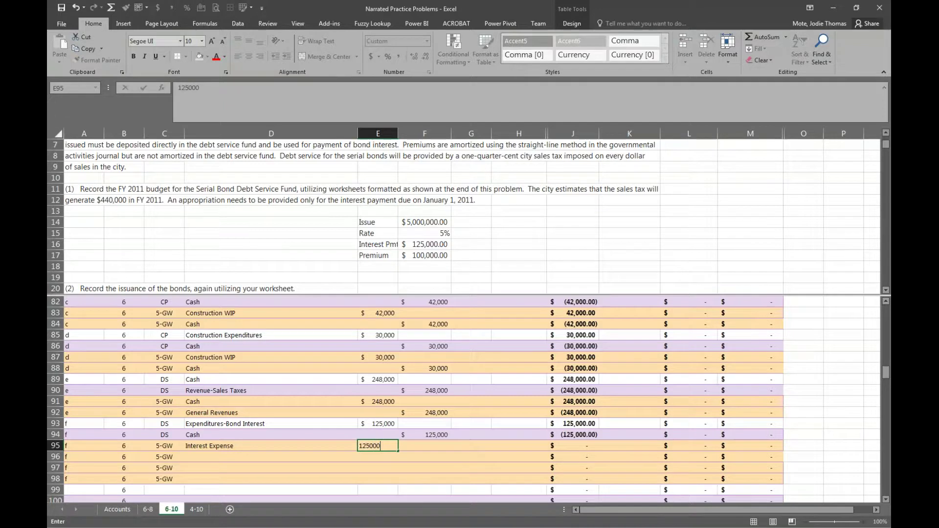
key(Return)
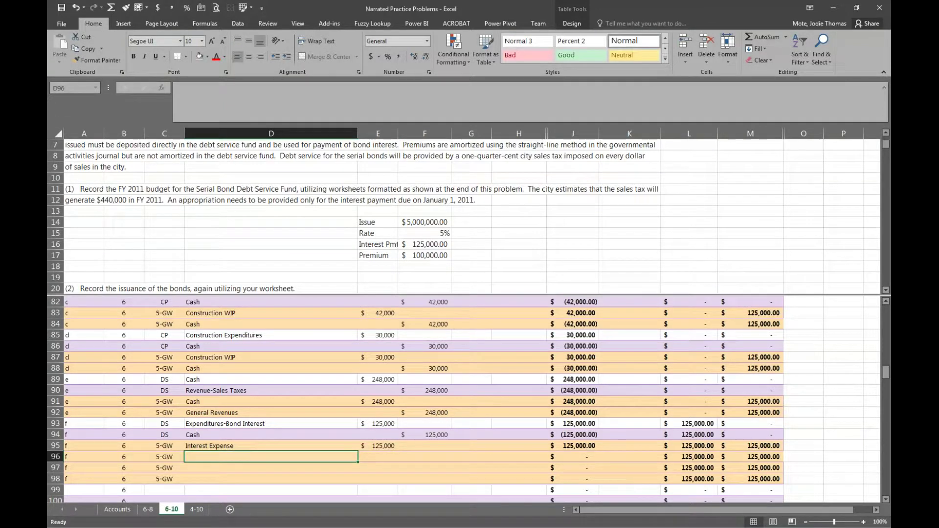
- Record the offsetting government-wide Cash credit of 125,000 for transaction f in row 96
text(Cash)
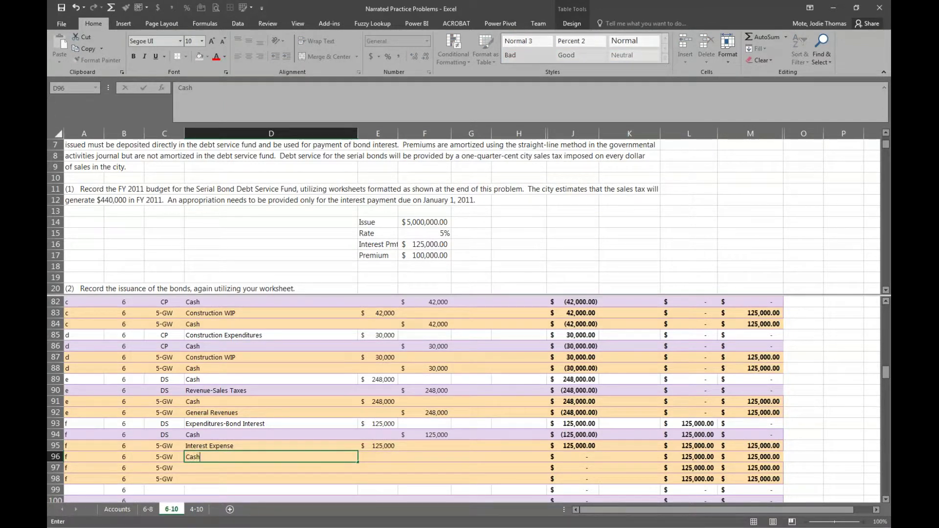
key(Tab)
key(Tab)
text(125,000)
key(Return)
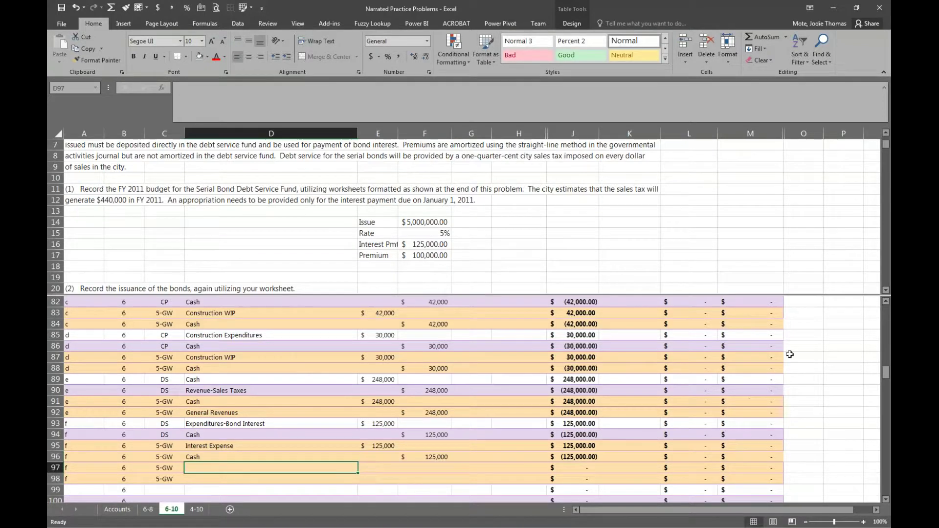
- Review the bond term, the premium amortization rule and the premium amount in the problem statement and its calculation block
click(389, 254)
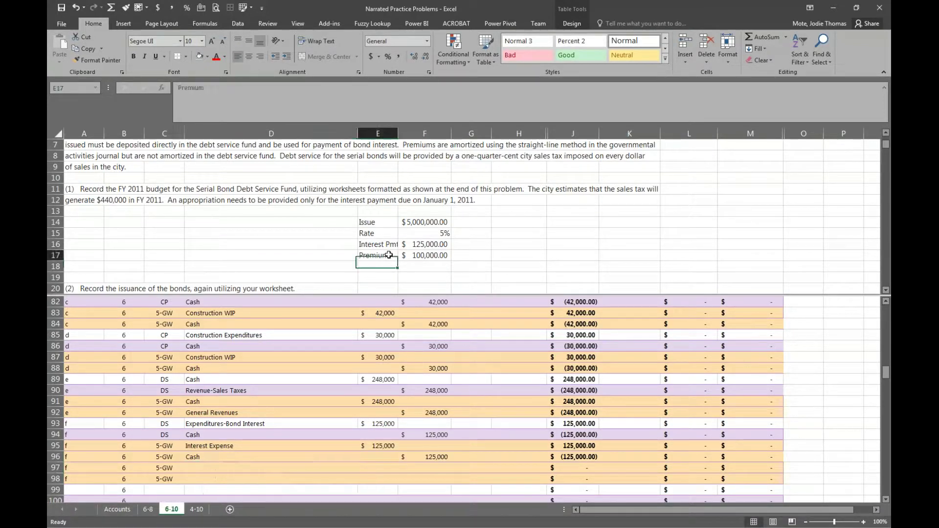
scroll(389, 255, up, 2)
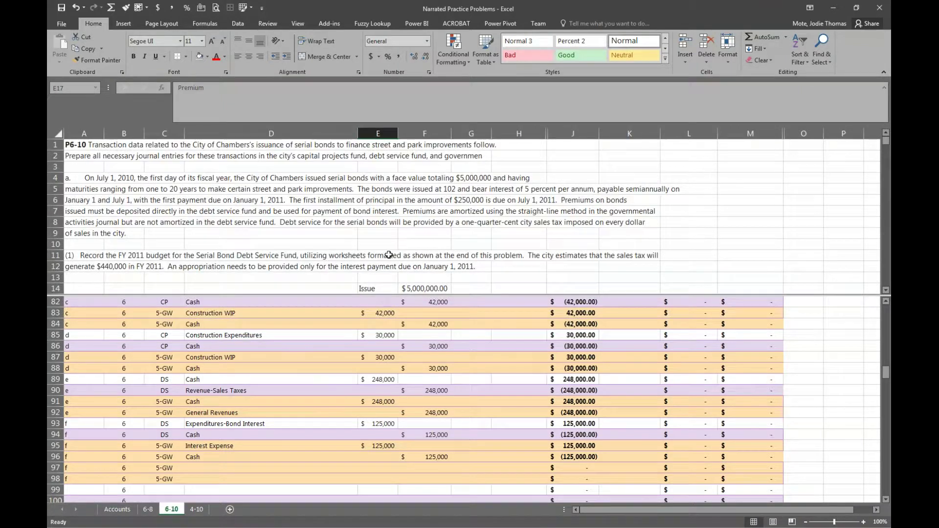
click(335, 192)
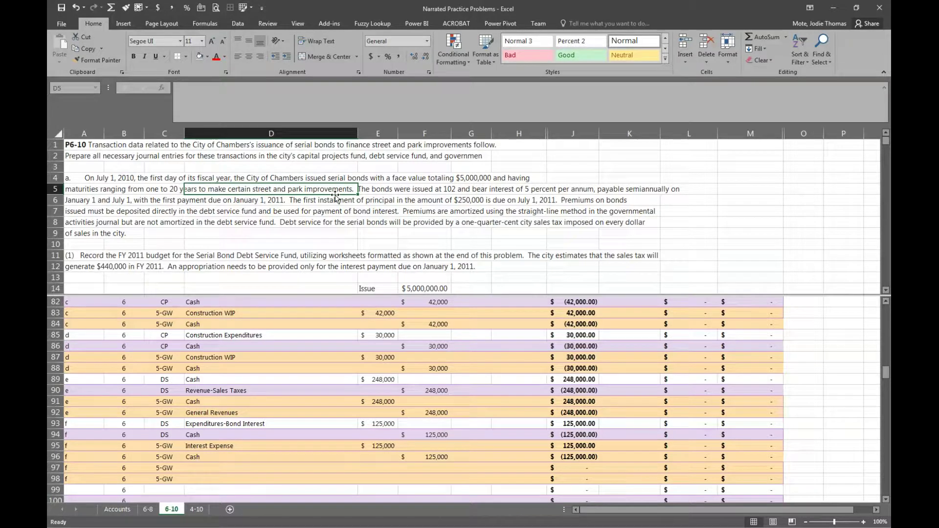
click(409, 209)
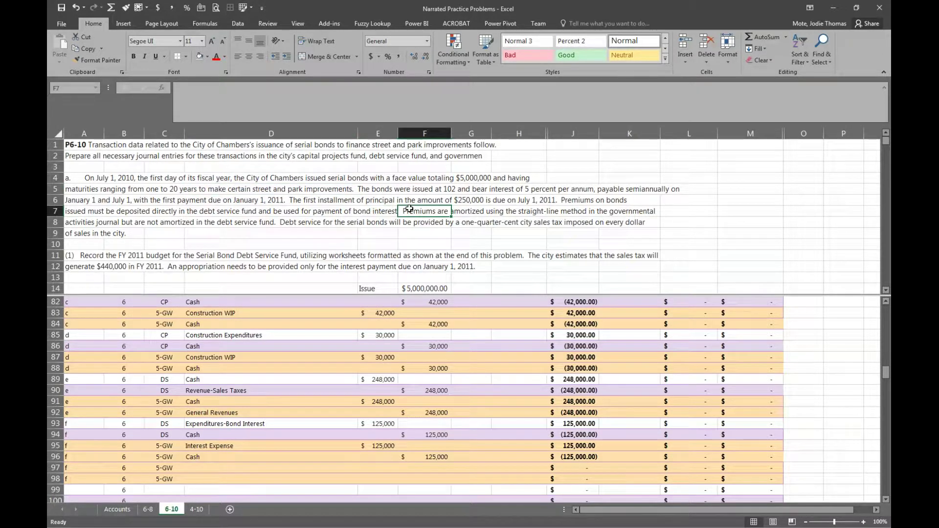
drag(409, 209, 629, 207)
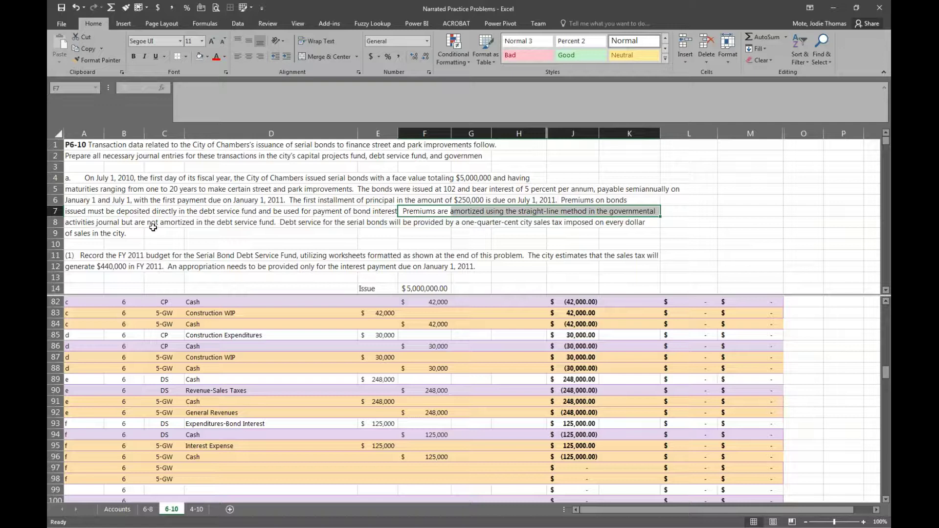
click(330, 455)
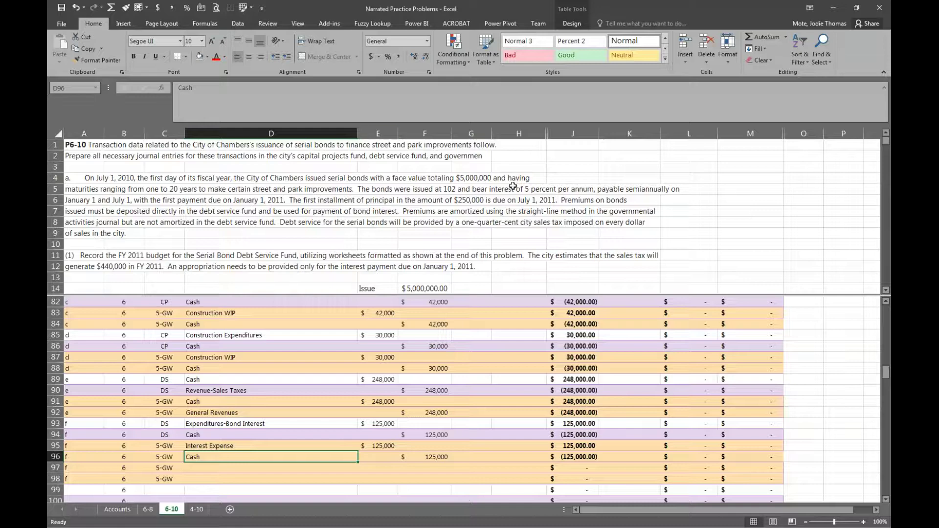
click(462, 277)
scroll(462, 277, down, 2)
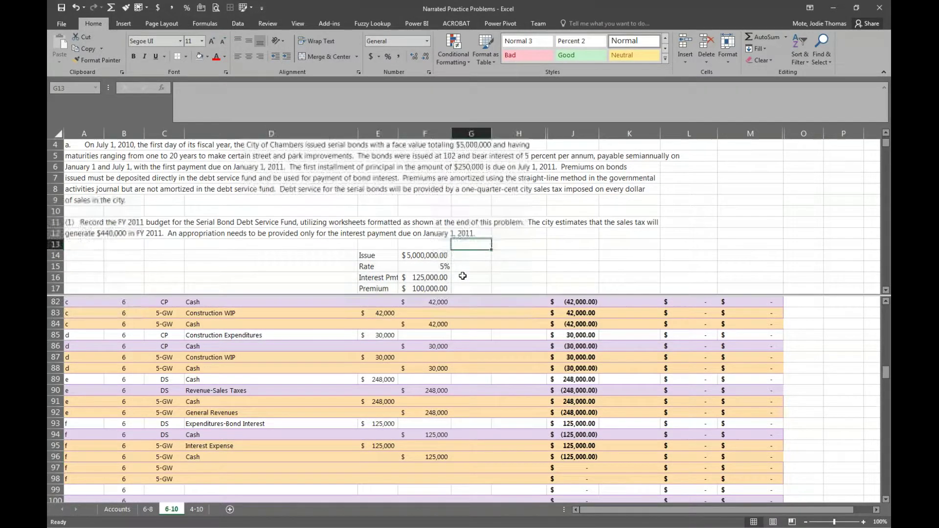
click(433, 257)
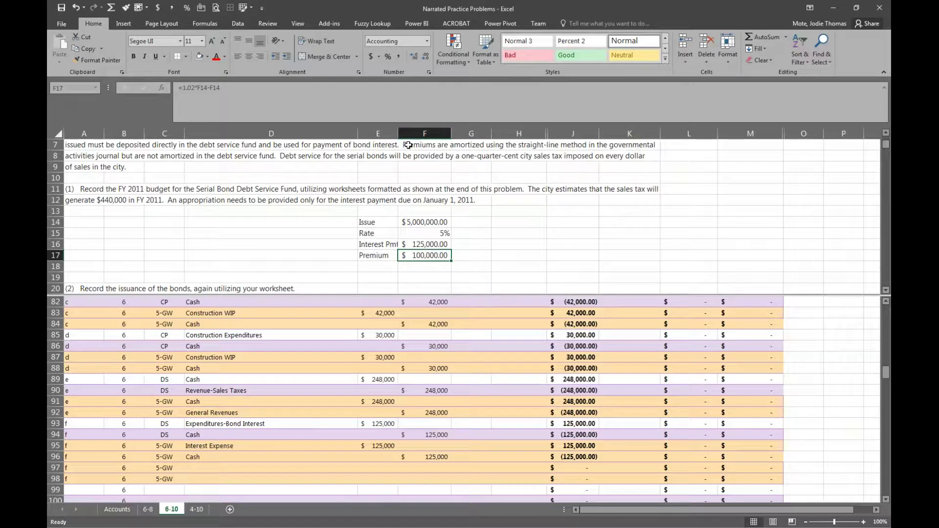
- Add a Term line with the value 20 above Issue in the bond calculation block, in E13:F13
click(383, 212)
text(Term)
key(Tab)
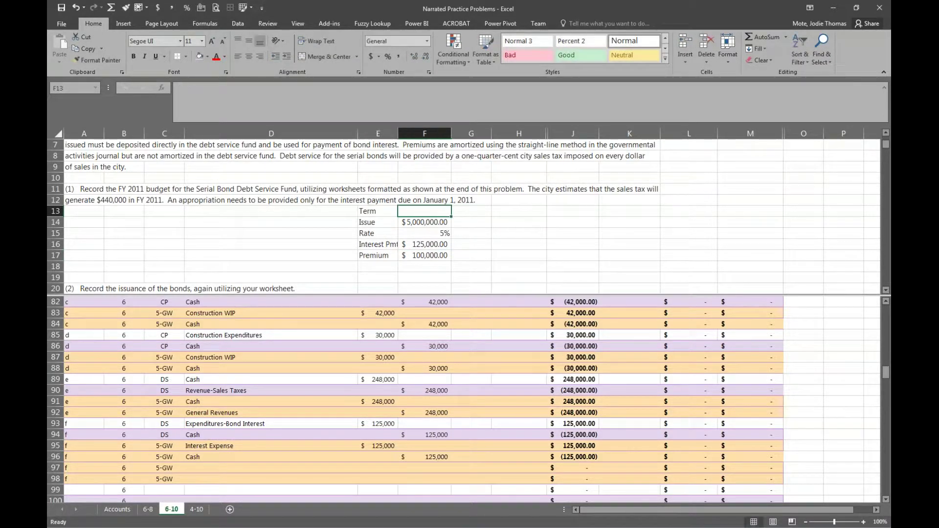
text(20)
key(Return)
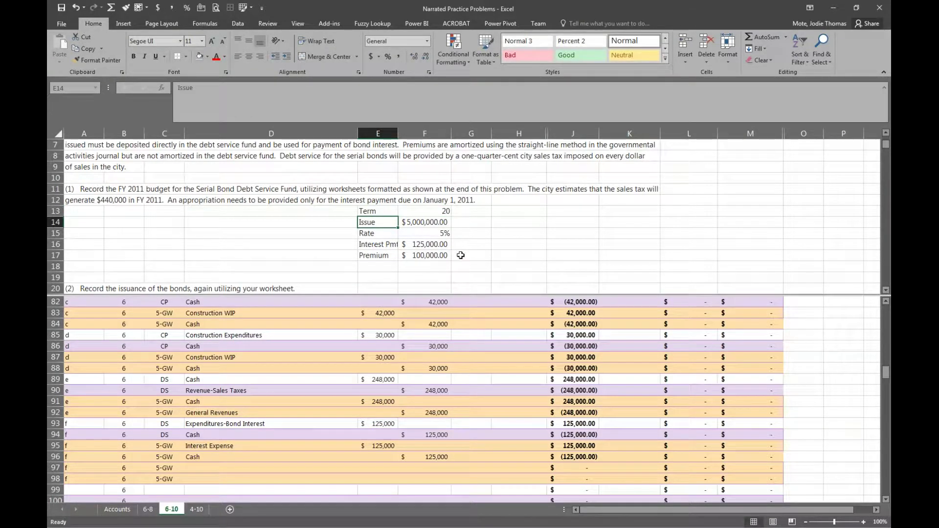
- Label the row below Premium as Amortization in E18
click(375, 244)
click(382, 265)
text(Am)
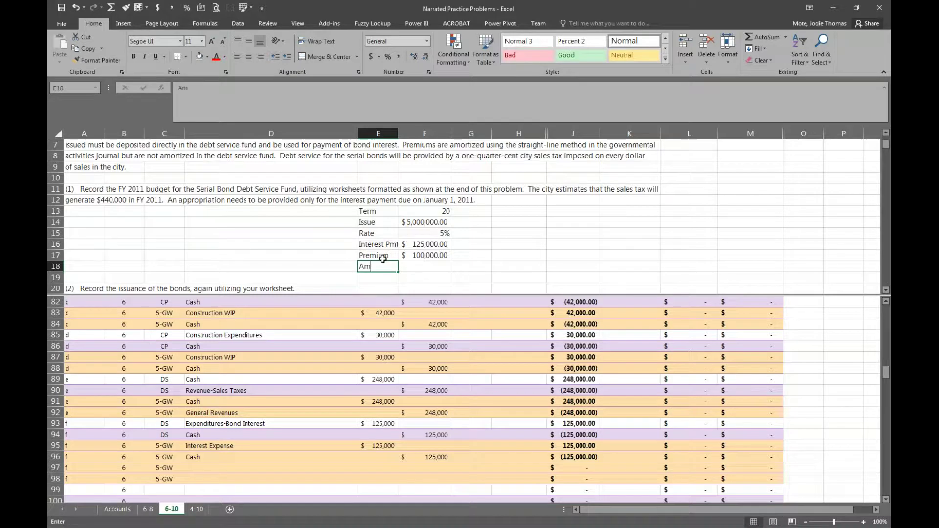
text(ortization)
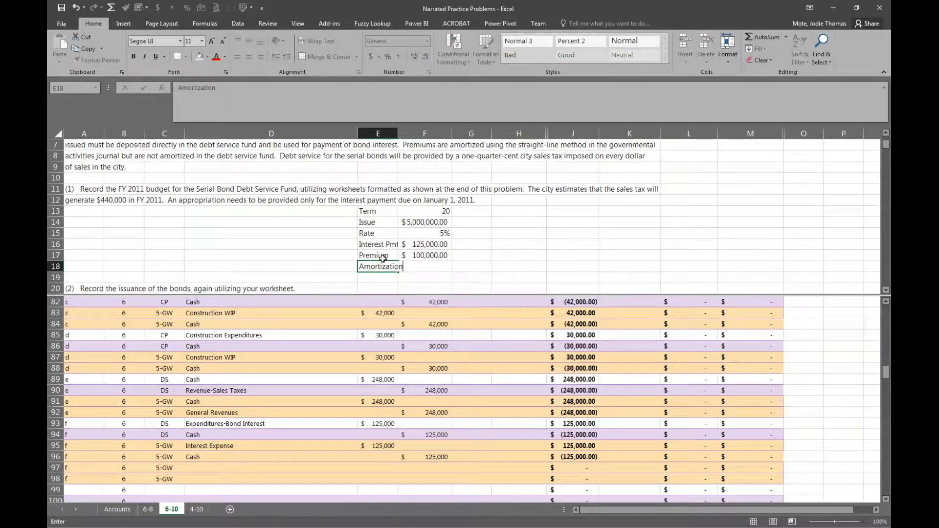
key(Tab)
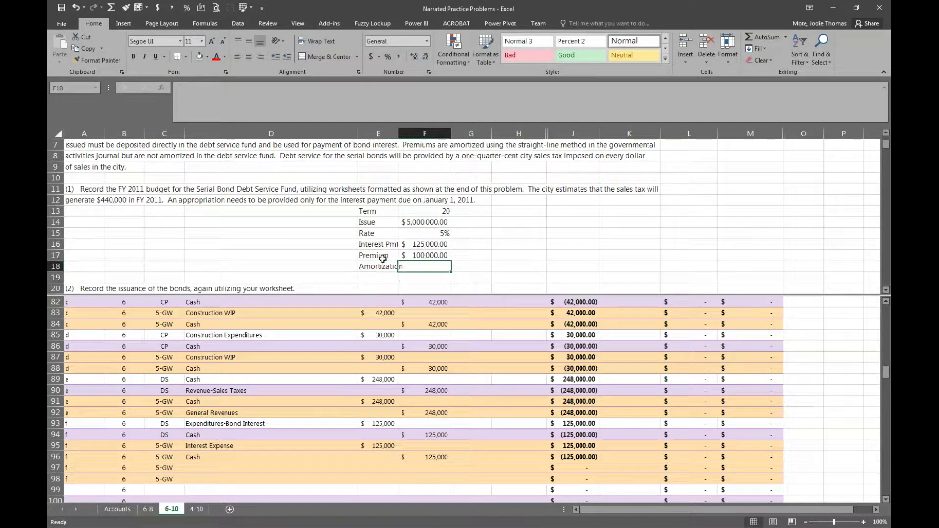
- Calculate the semiannual premium amortization in F18 with =F17/(F13*2) and apply the accounting number format
text(=)
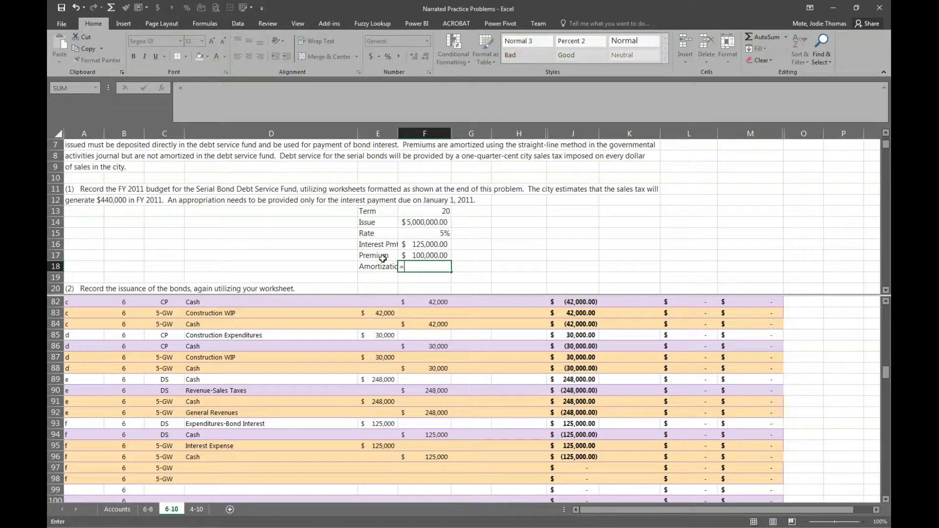
key(Up)
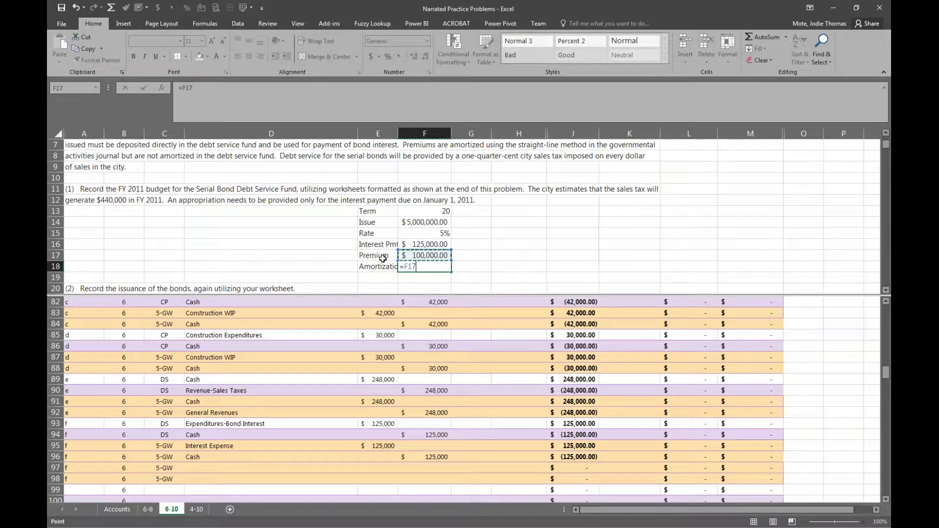
text(/()
click(437, 209)
text(*2)
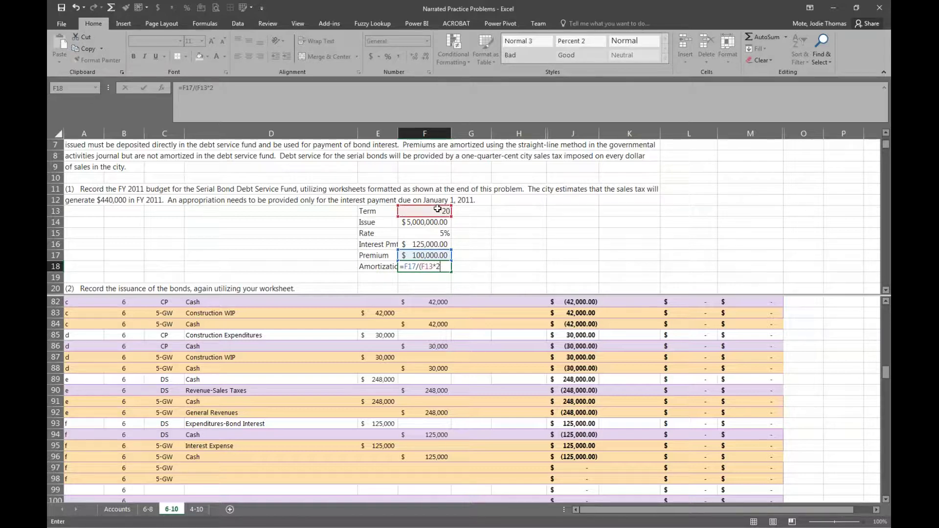
text())
key(Return)
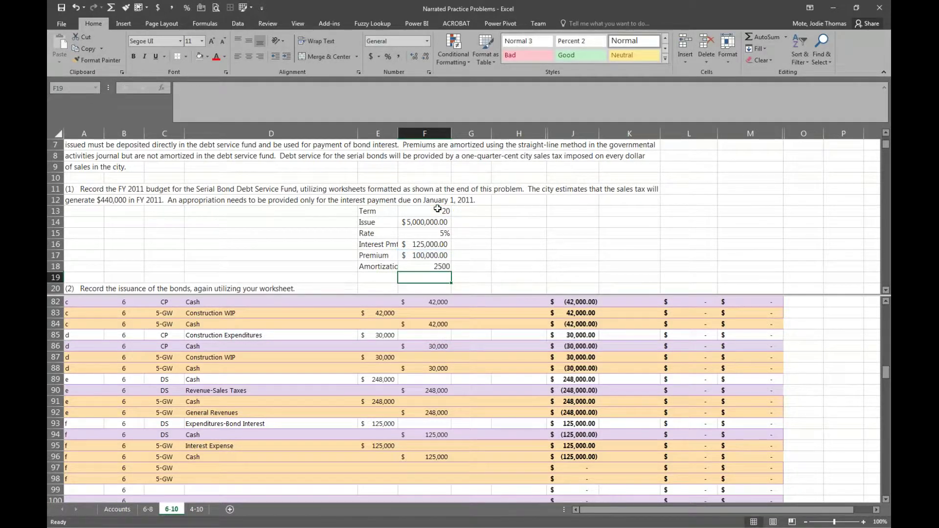
key(Up)
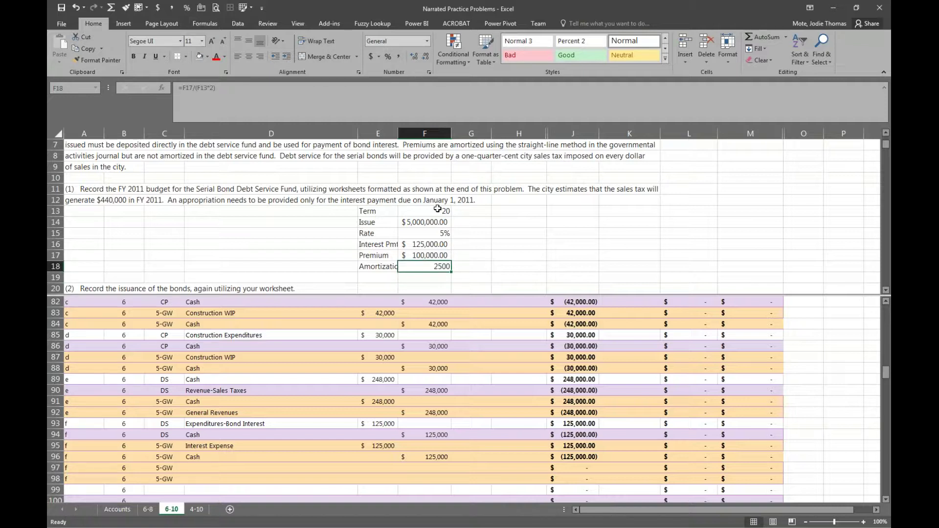
click(370, 54)
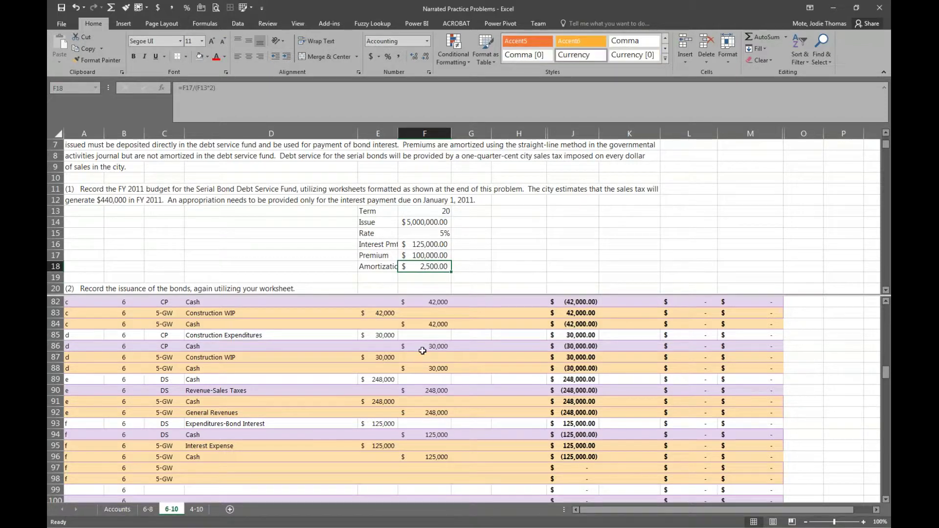
- Record a 2,500 debit to Premium on Bonds Payable for transaction f in row 97
click(240, 465)
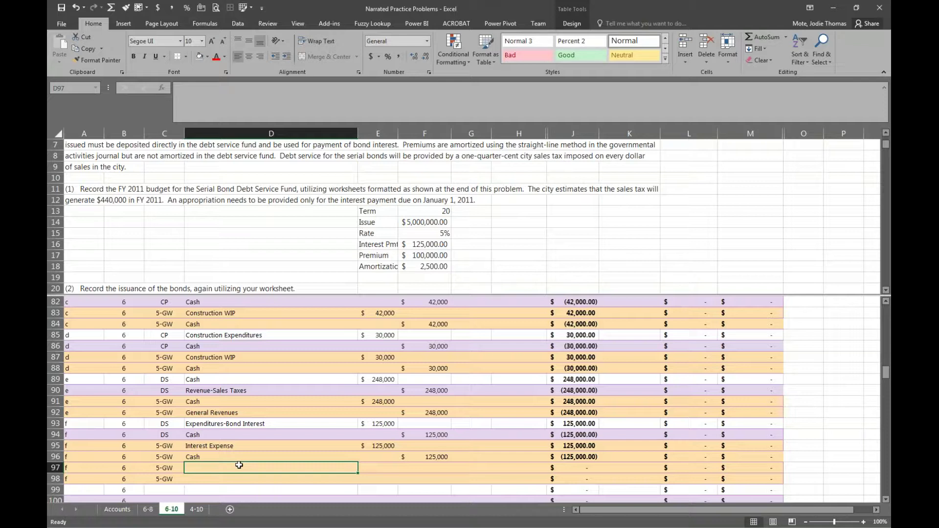
text(Premium on Bonds Payable)
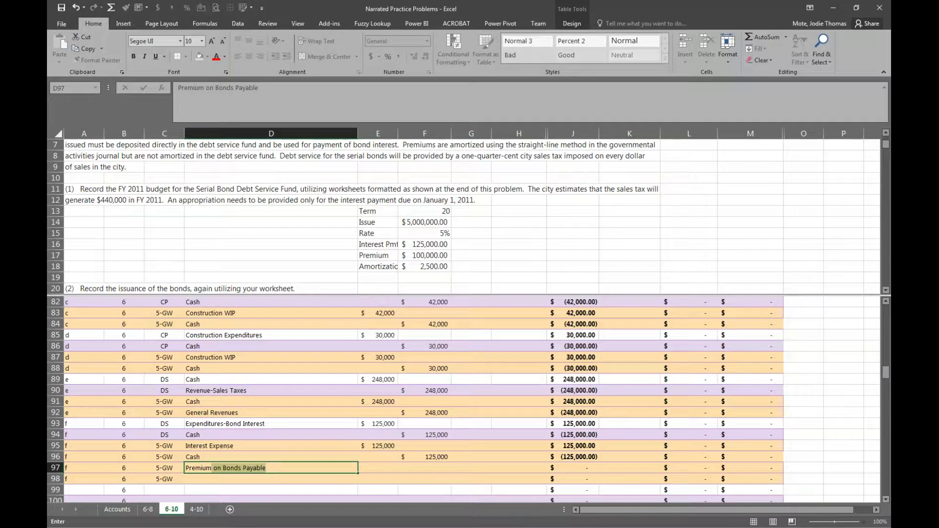
key(Tab)
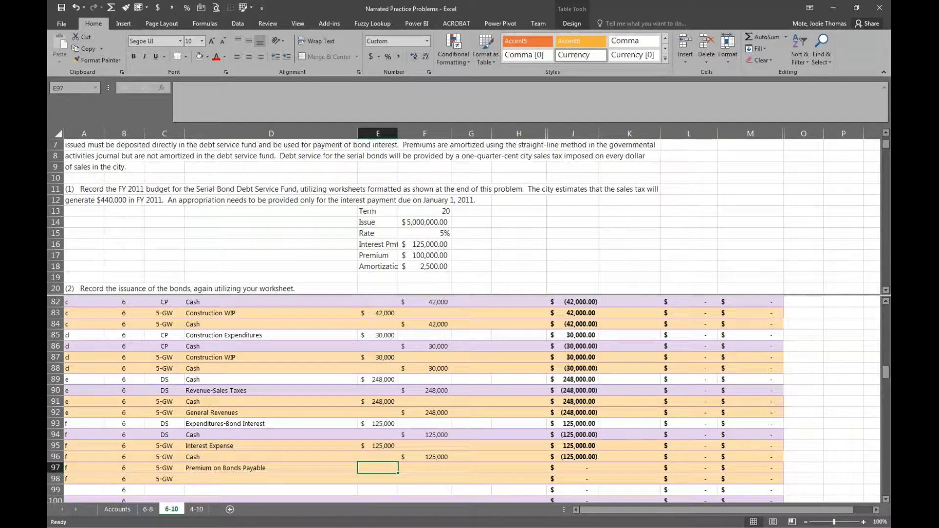
text(2500)
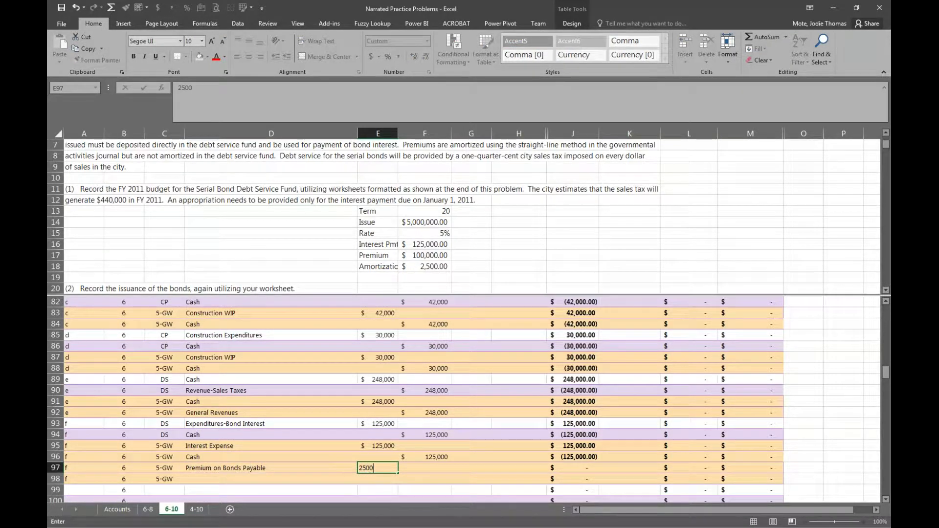
key(Return)
- Record the offsetting 2,500 credit to Interest Expense for transaction f in row 98
click(270, 479)
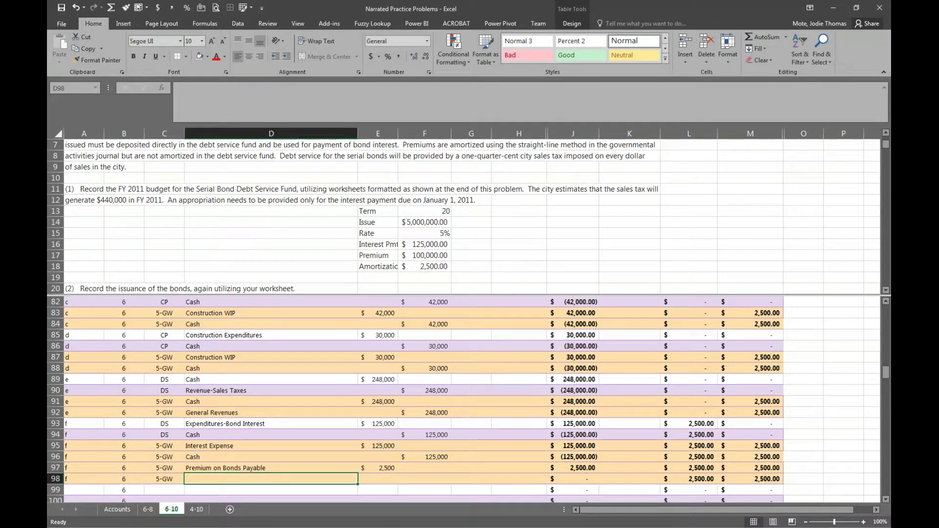
text(Interest Expense)
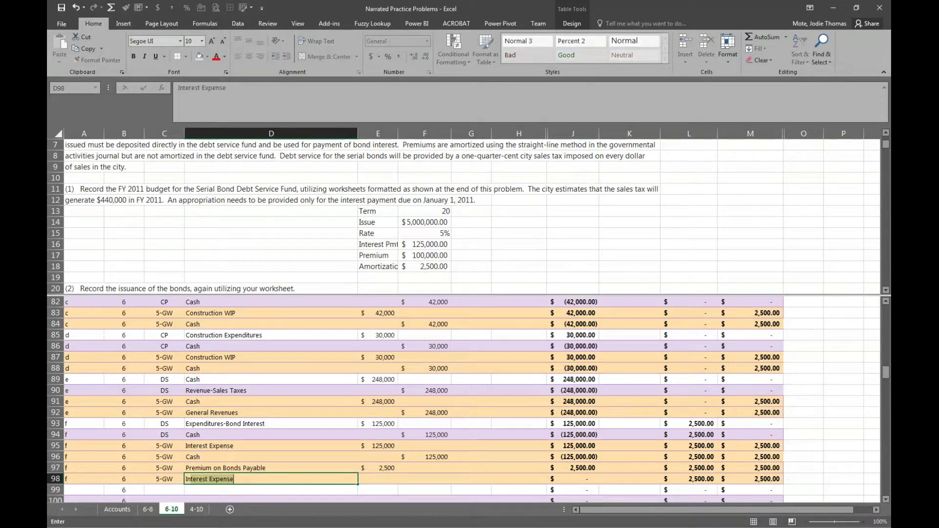
key(Tab)
key(Tab)
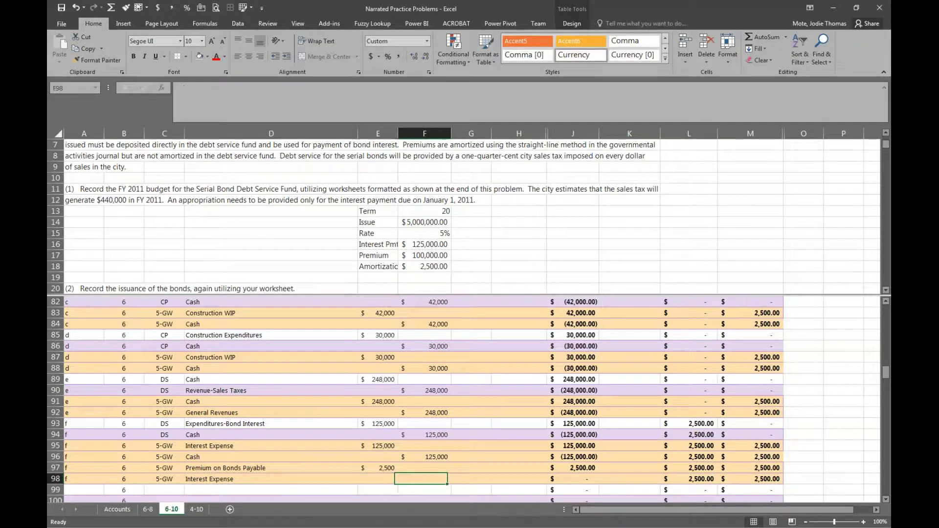
text(2500)
key(Return)
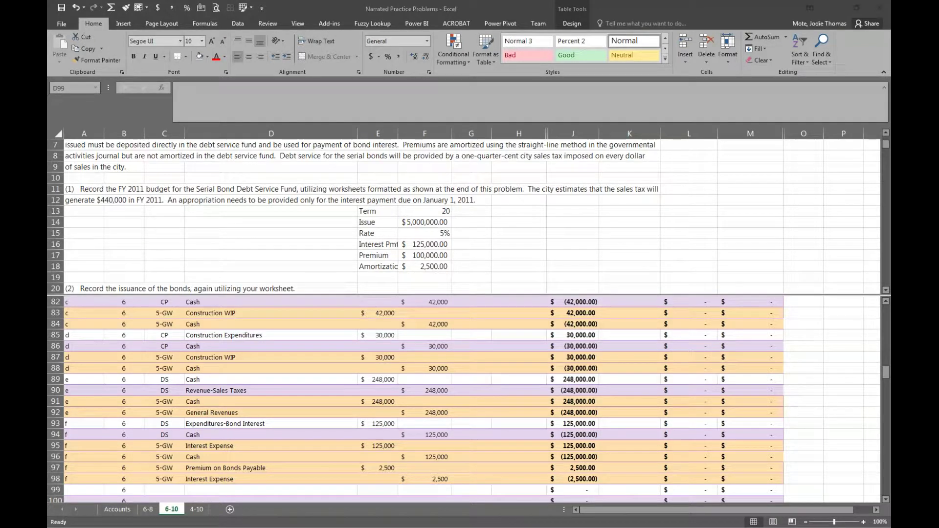
- Label journal rows 99 through 104 with transaction letter g for the Central Paving and Construction billing
scroll(234, 440, down, 2)
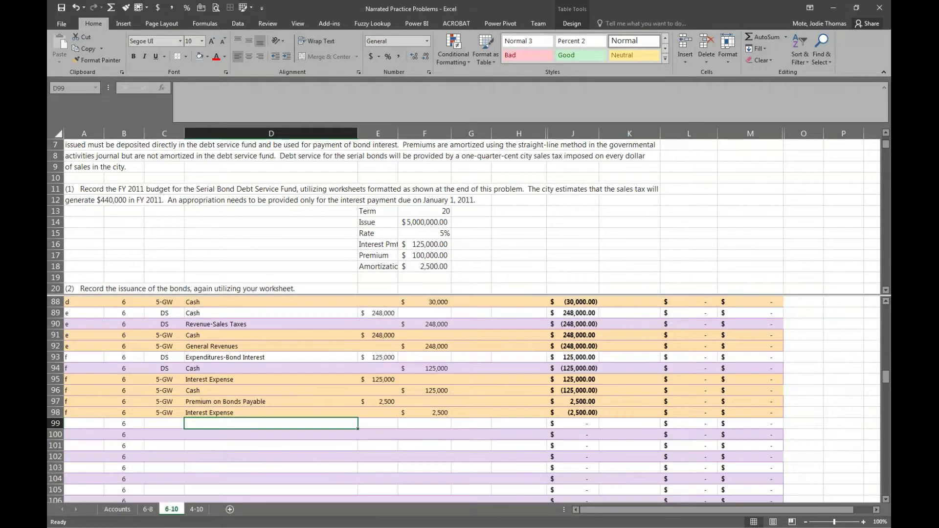
click(200, 232)
scroll(198, 235, down, 8)
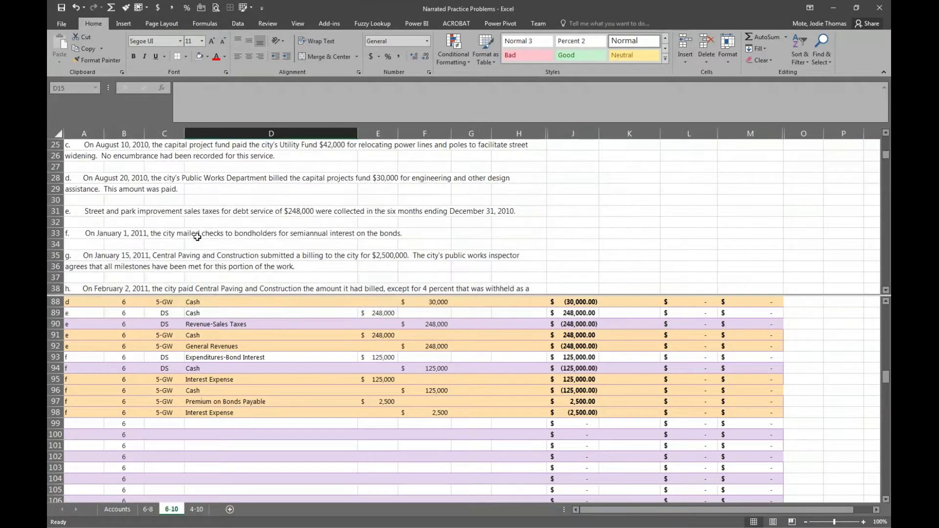
scroll(197, 237, down, 1)
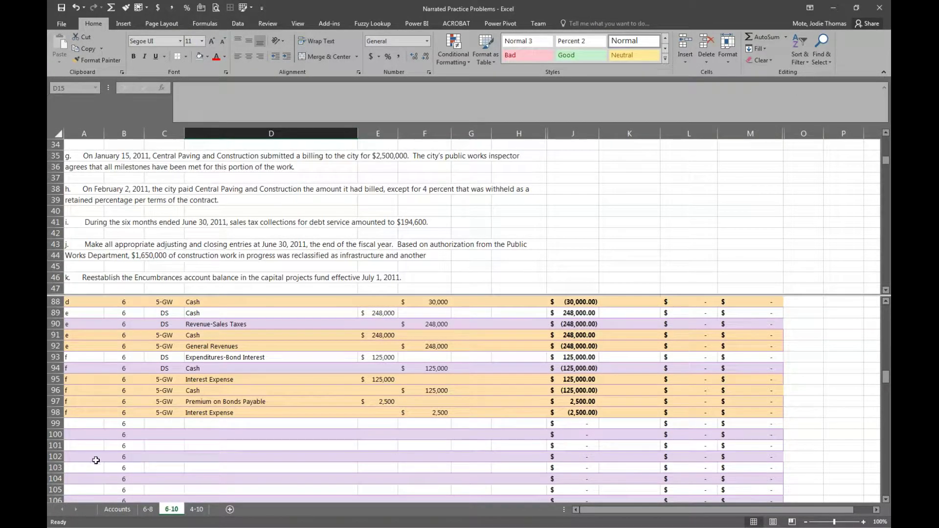
click(91, 425)
text(g)
key(Return)
text(g)
key(Return)
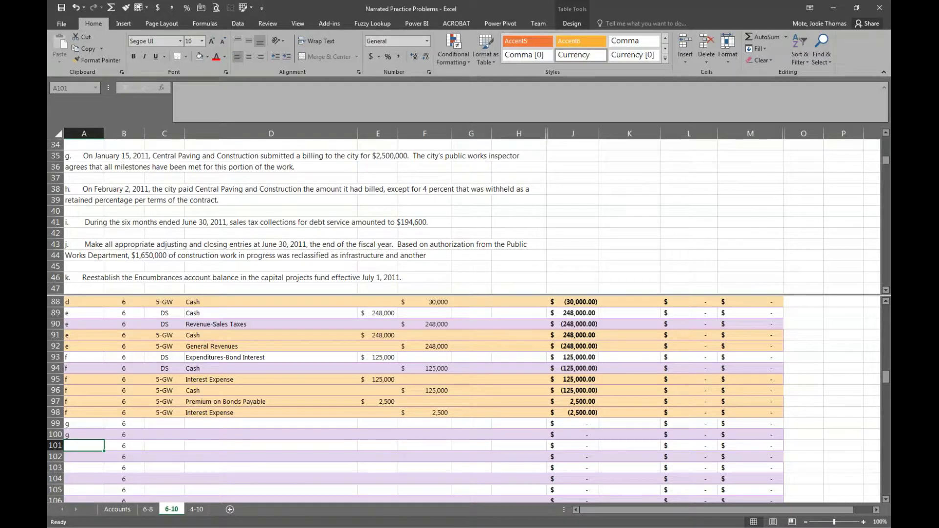
text(g)
key(Return)
text(g)
key(Return)
text(g)
key(Return)
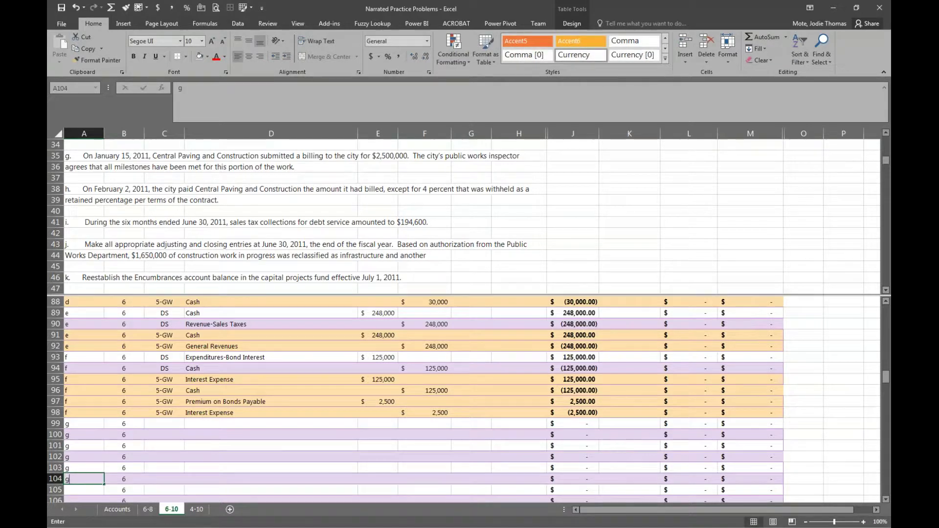
text(g)
key(Return)
key(Up)
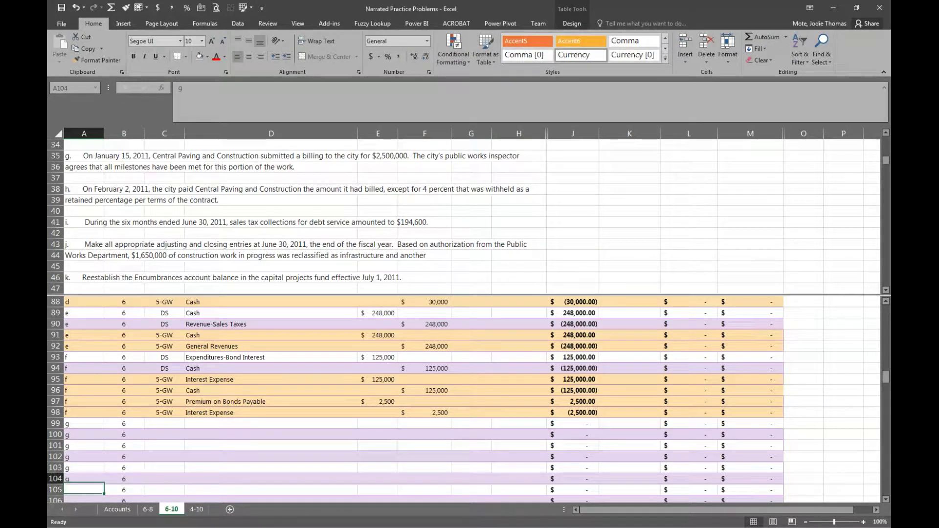
- Enter Reserve for Encumbrances as the account title in D99 for transaction g
key(Right)
key(Right)
key(Up)
key(Up)
key(Up)
key(Up)
key(Up)
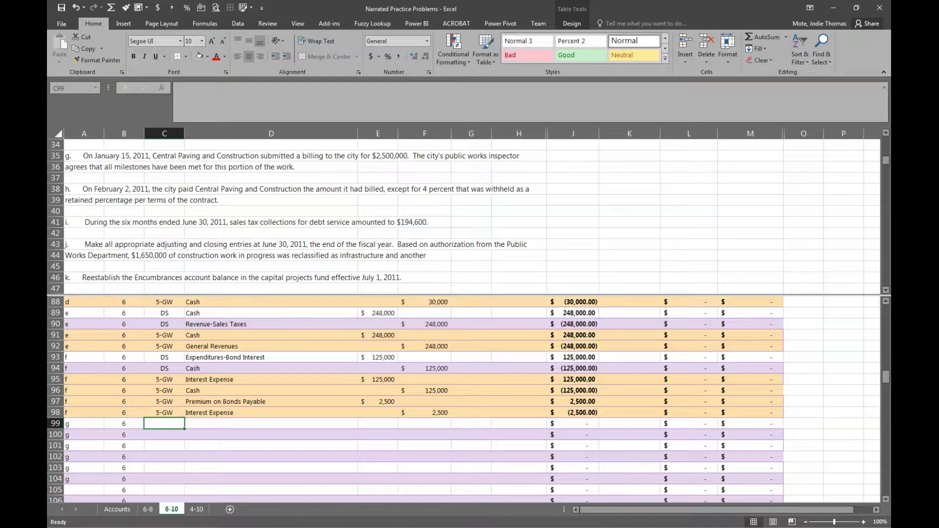
click(271, 423)
text(Reserve for Encumbrances)
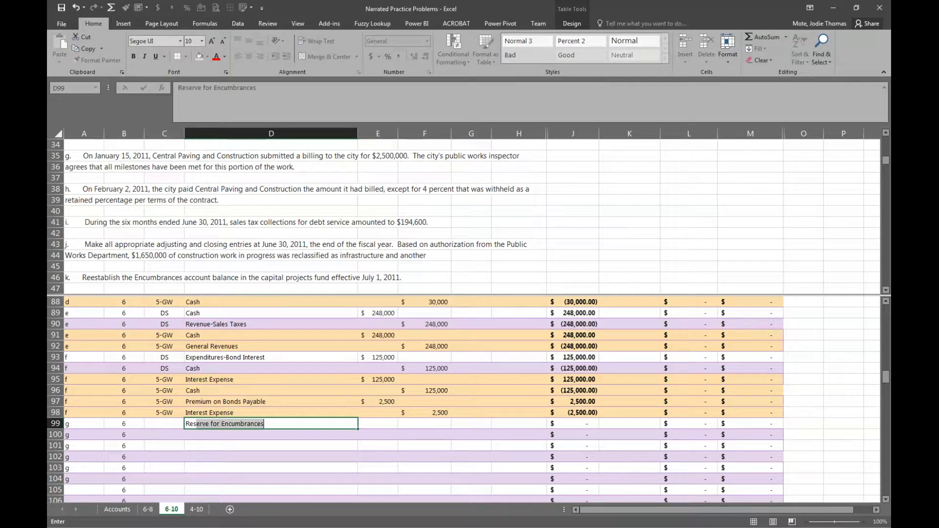
- Assign the fund code CP to transaction g rows 99 through 102
click(164, 424)
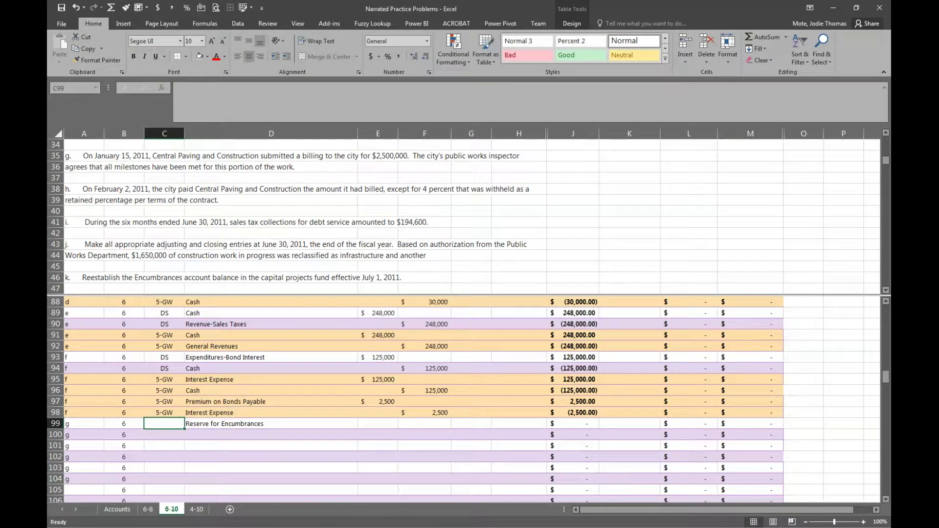
text(CP)
key(Return)
key(Up)
key(ctrl+c)
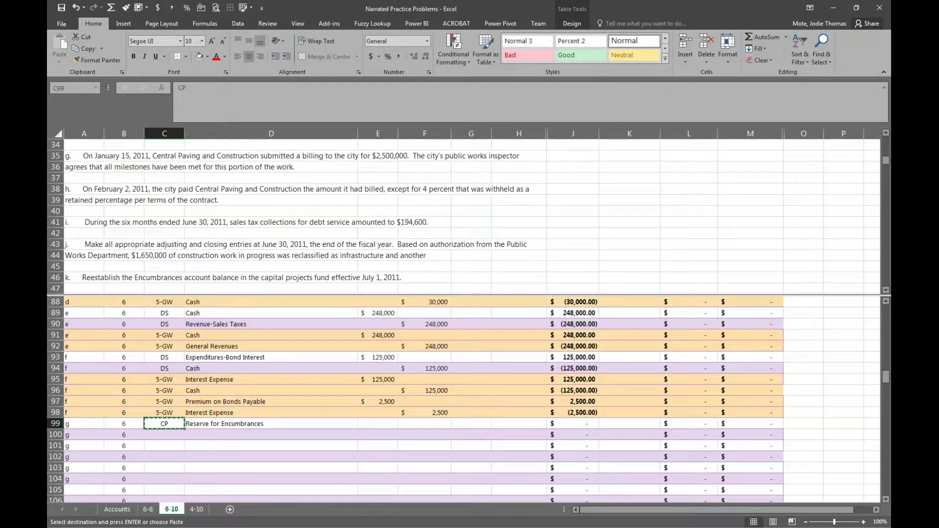
key(Down)
key(shift+Down)
key(shift+Down)
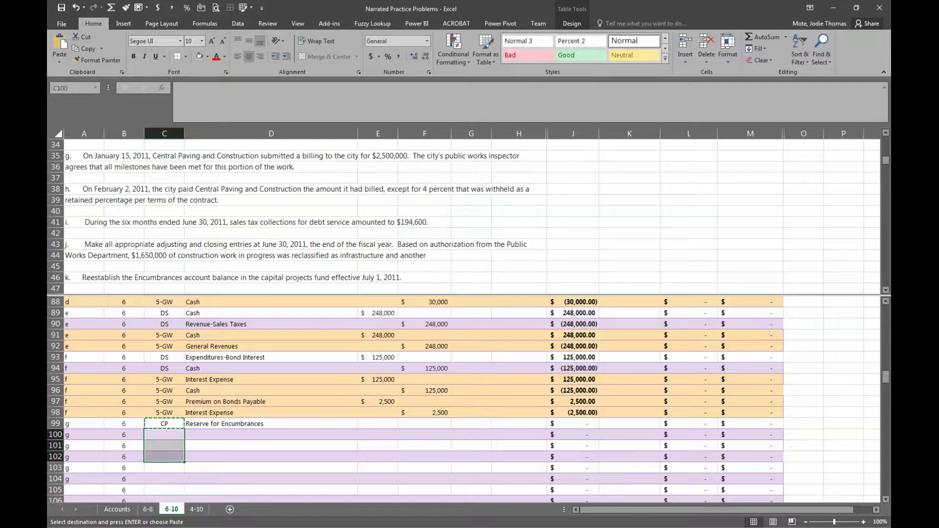
key(ctrl+v)
- Enter a 2,500,000 debit for Reserve for Encumbrances in E99
click(377, 424)
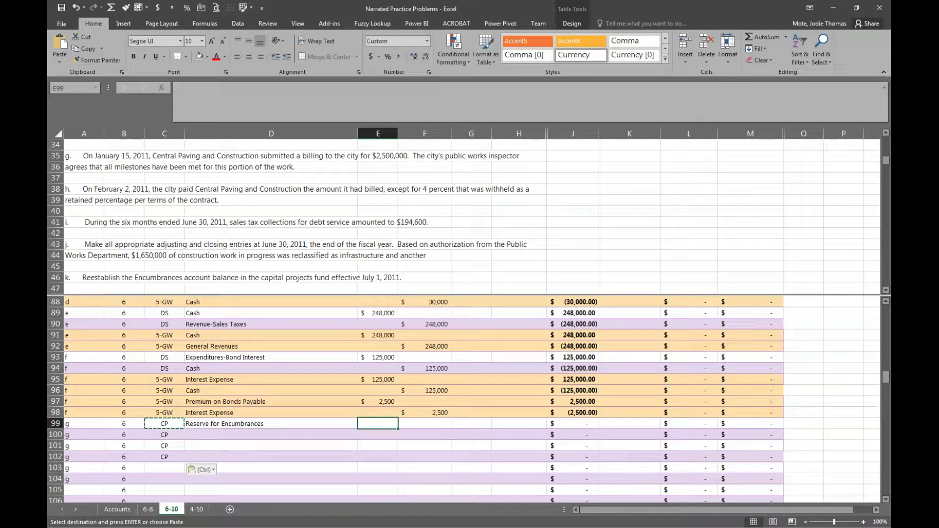
key(Escape)
text(2,500,000)
key(Return)
key(Up)
- Record the offsetting 2,500,000 credit to Encumbrances for transaction g in row 100
key(ctrl+c)
key(Down)
key(Right)
key(ctrl+v)
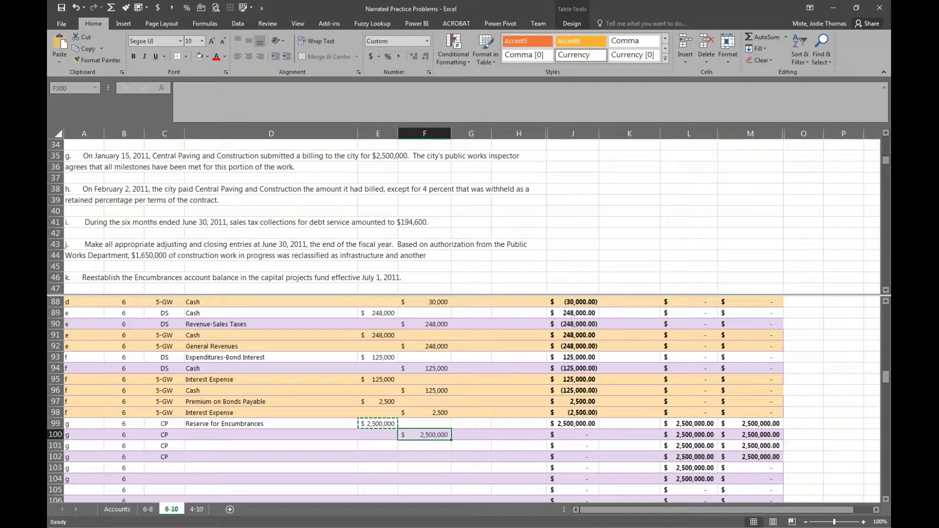
key(Escape)
key(Left)
key(Left)
text(Encumbrances)
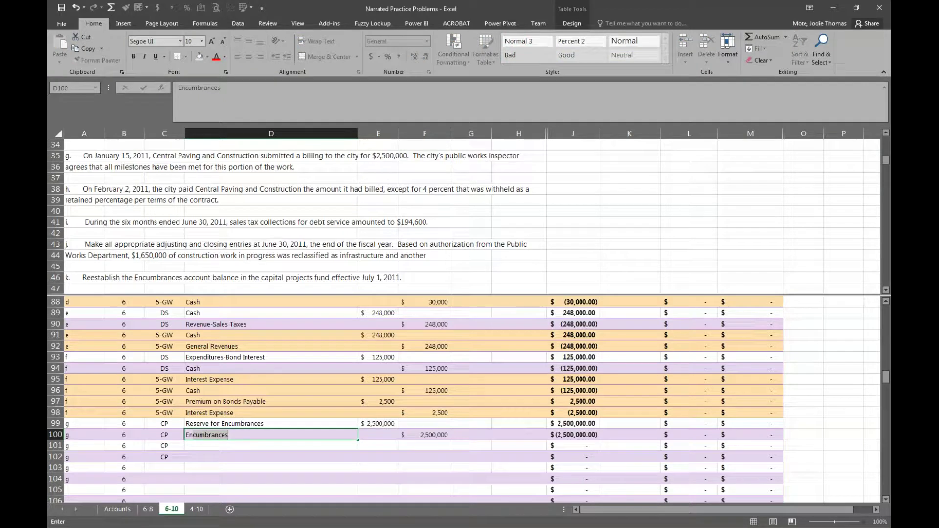
key(Return)
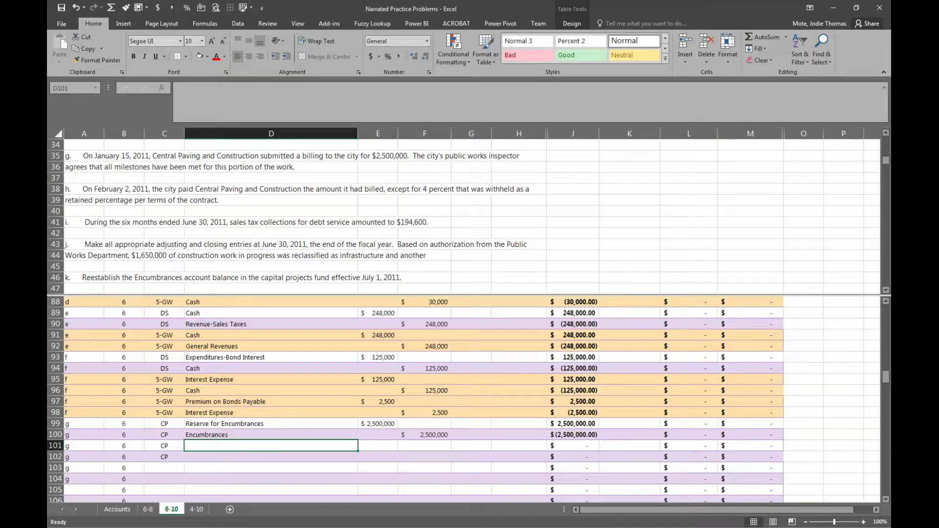
- Record a 2,500,000 debit to Construction Expenditures for transaction g in row 101
text(Constr)
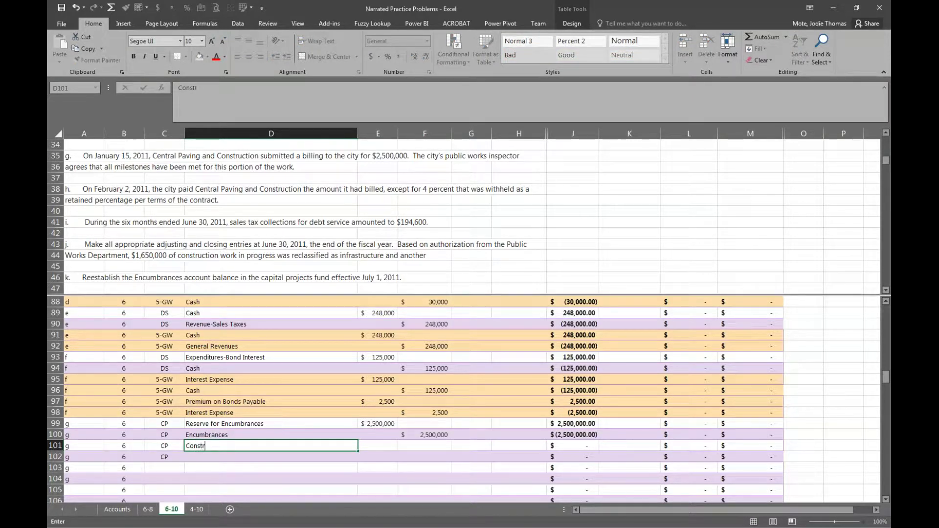
text(uction Exp)
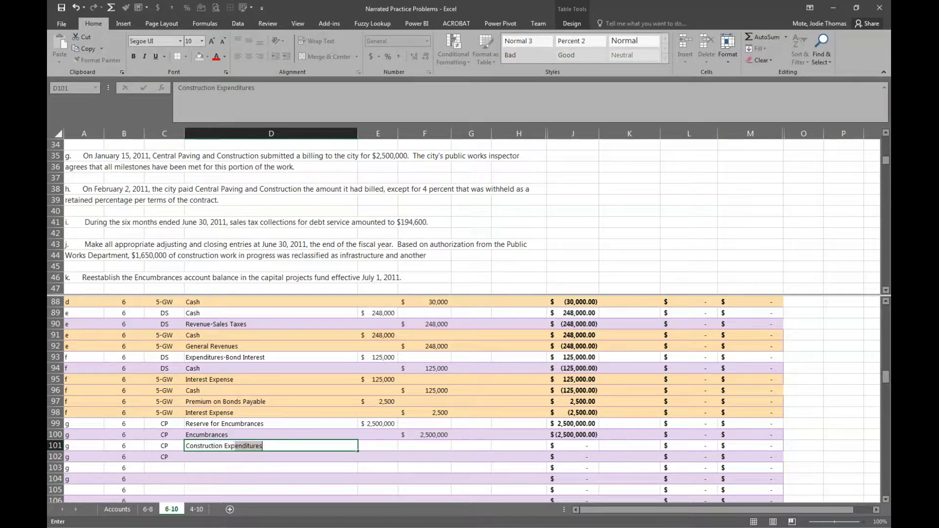
key(Tab)
text(2)
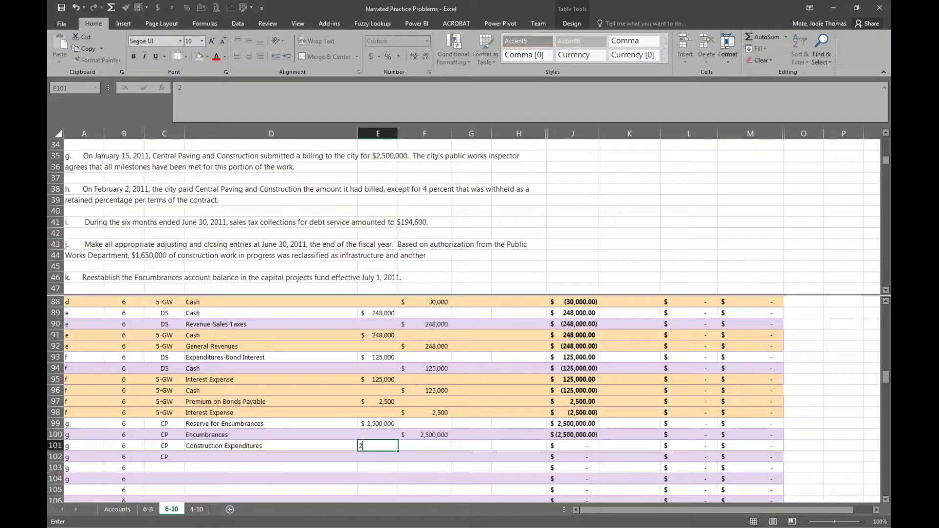
text(,500,0000)
key(Return)
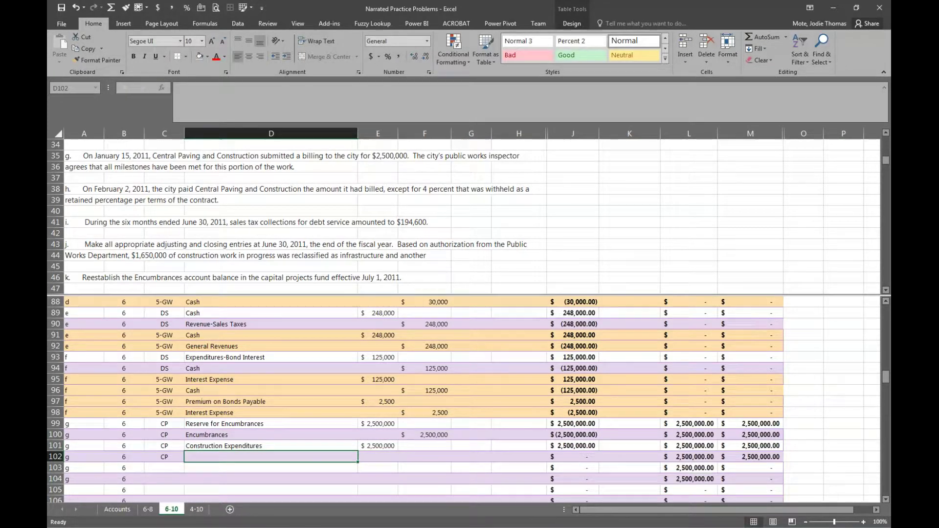
- Record the offsetting 2,500,000 credit to Contracts Payable for transaction g in row 102
text(Contrac)
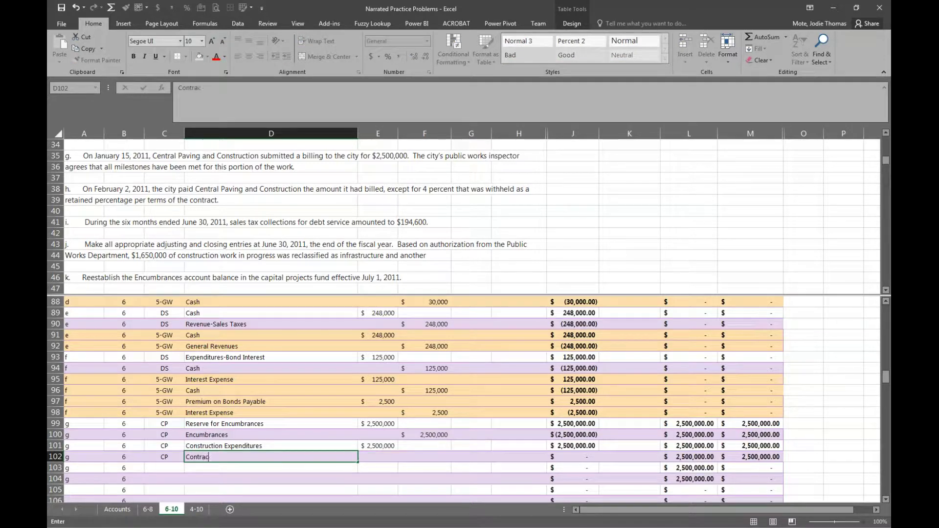
text(ts Payables)
key(Tab)
key(Tab)
text(2,500,000)
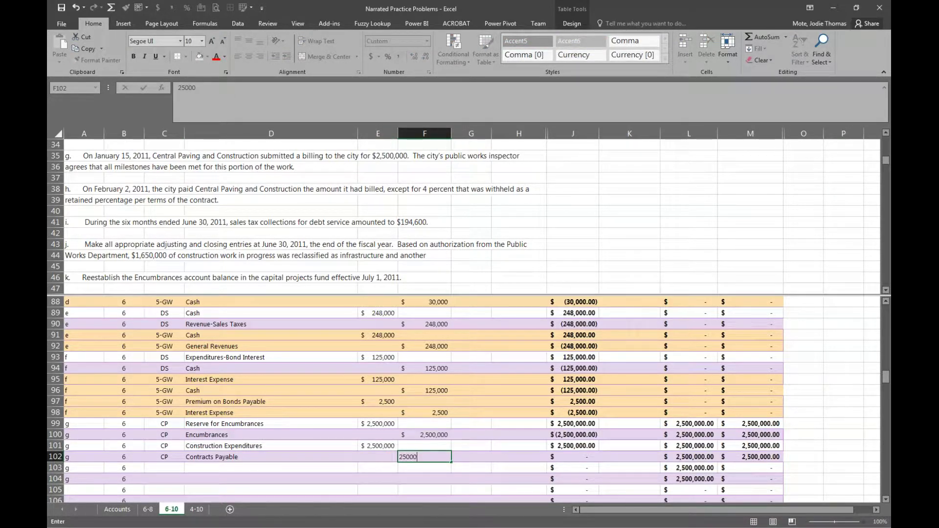
key(Return)
- Assign the government-wide code 5-GW to transaction g rows 103 and 104
key(Left)
key(Left)
key(Left)
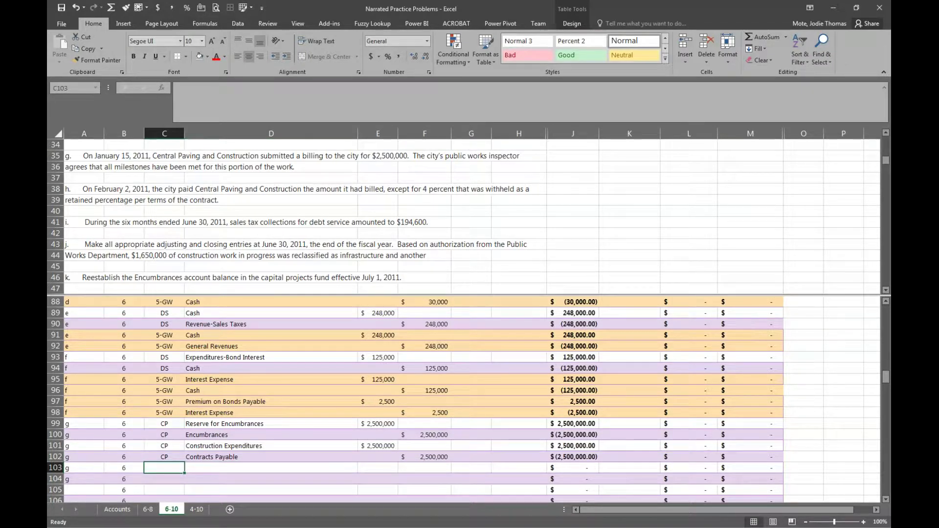
text(5-GW)
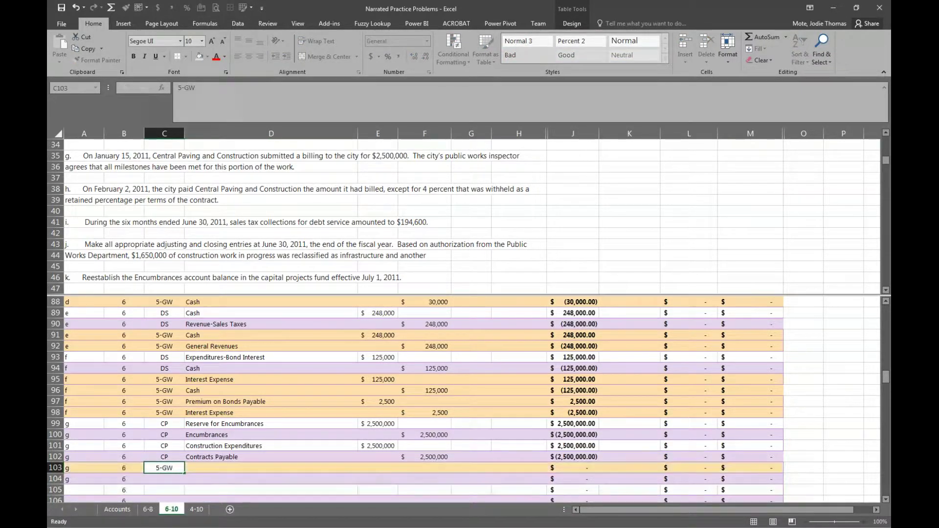
key(ctrl+c)
key(Down)
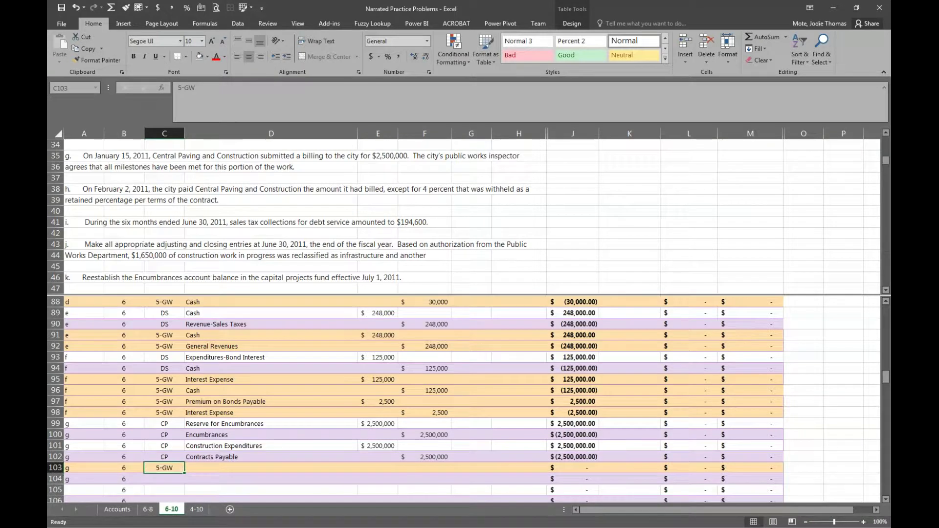
key(ctrl+v)
key(Right)
- Enter the government-wide account titles for transaction g: Construction WIP in D103 and Contracts Payable in D104
click(271, 467)
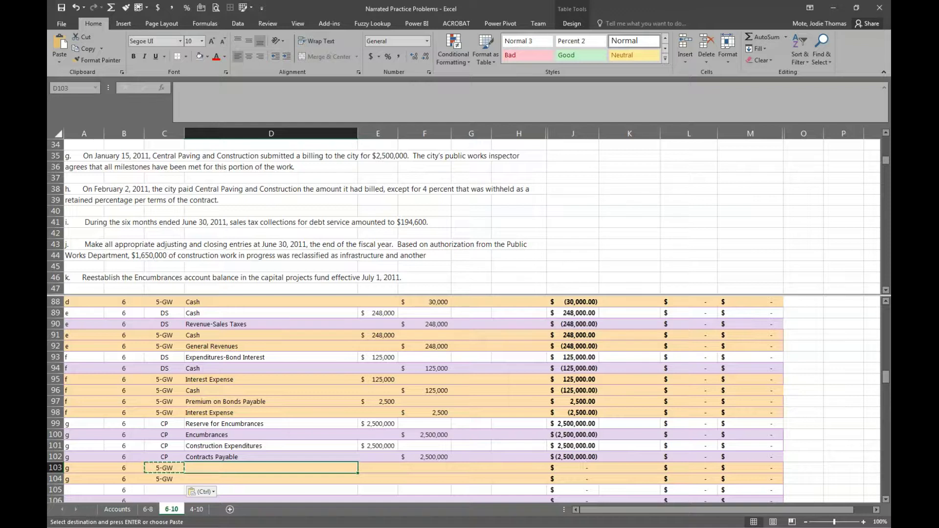
text(Co)
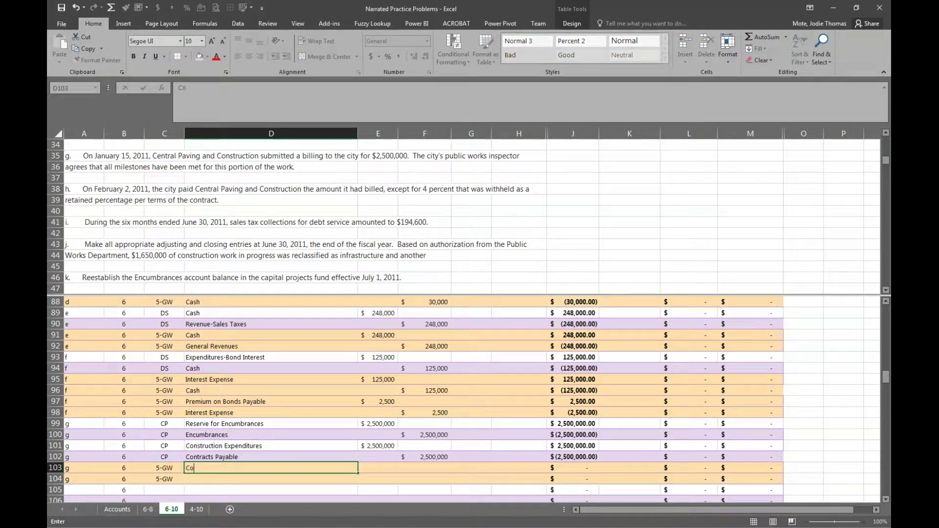
text(nstruction WIU)
key(BackSpace)
text(P)
key(Return)
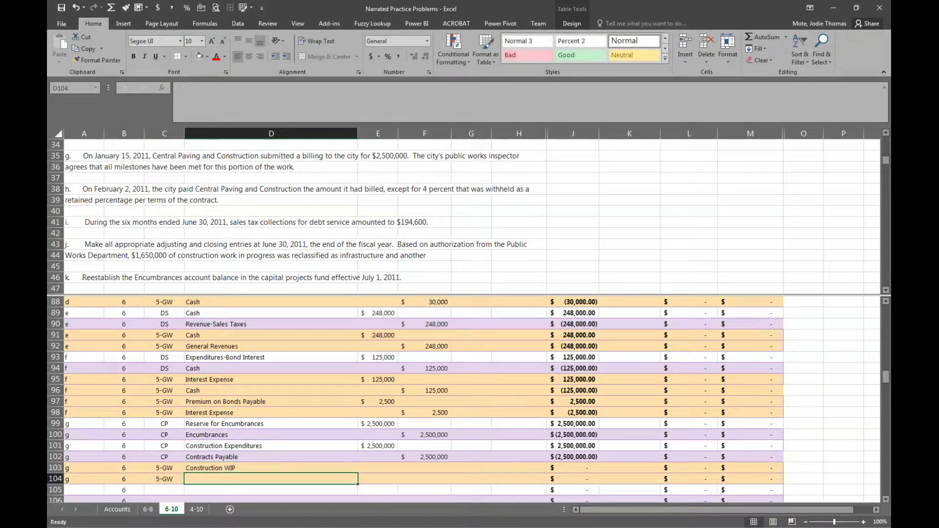
text(Contracts Payable)
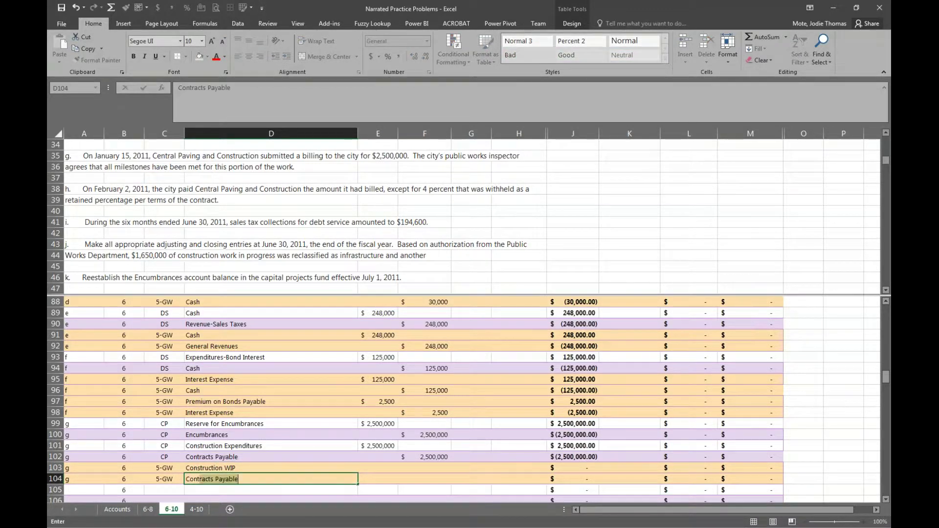
key(Tab)
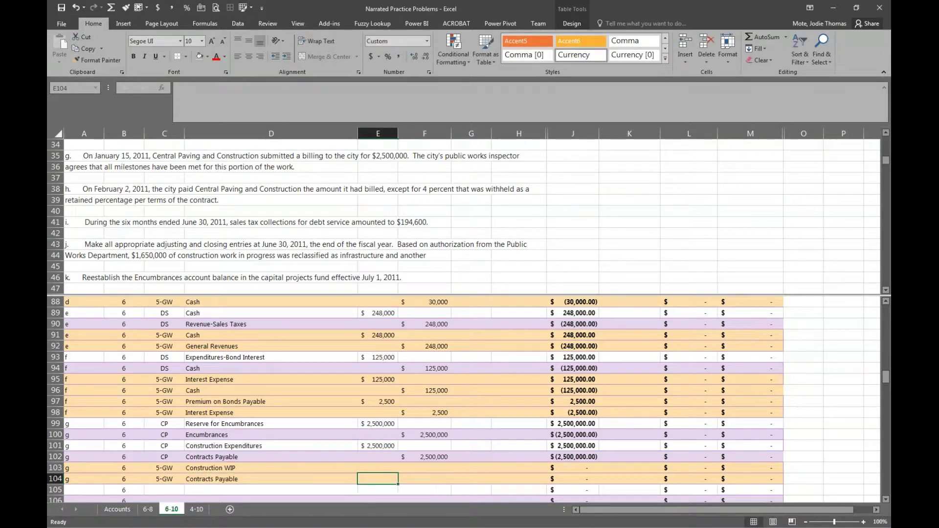
- Enter 2,500,000 as the Construction WIP debit in row 103 and as the Contracts Payable credit in row 104
key(Up)
text(2,500,000)
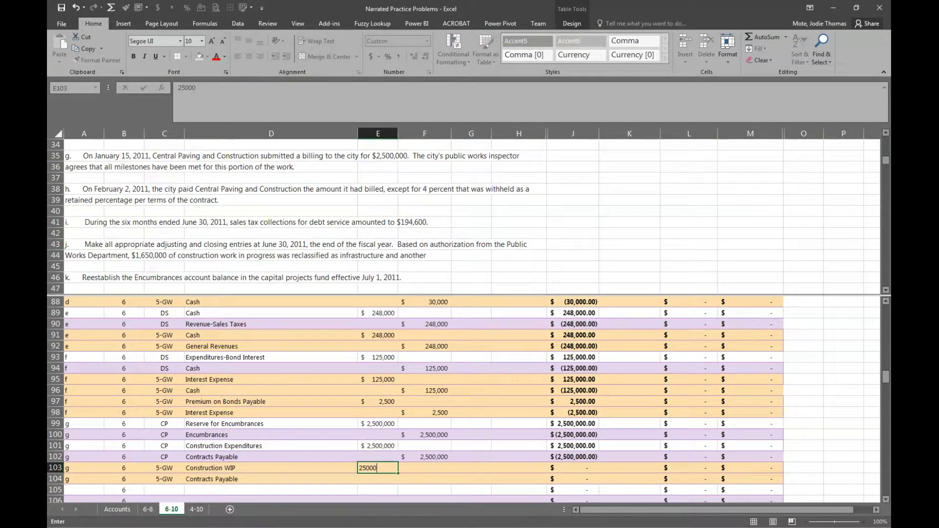
key(Return)
key(Tab)
text(2,500,0)
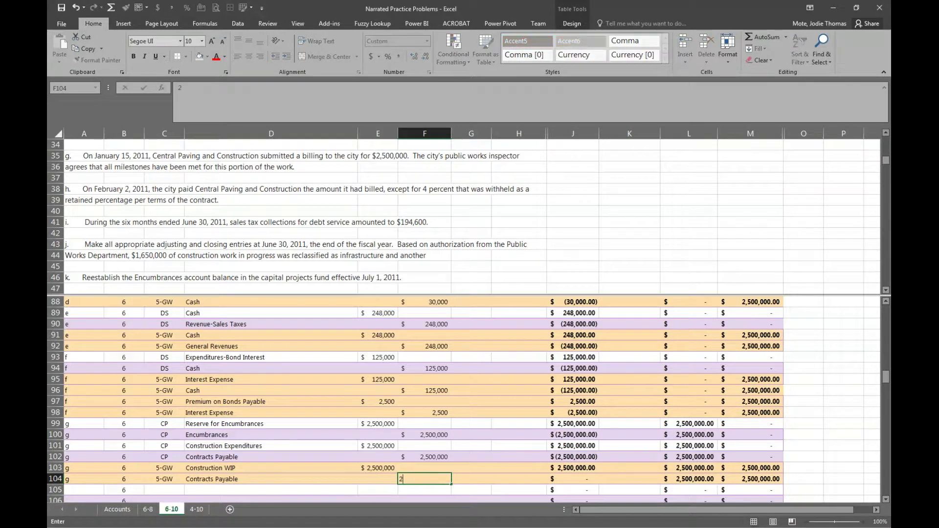
text(00000)
key(Return)
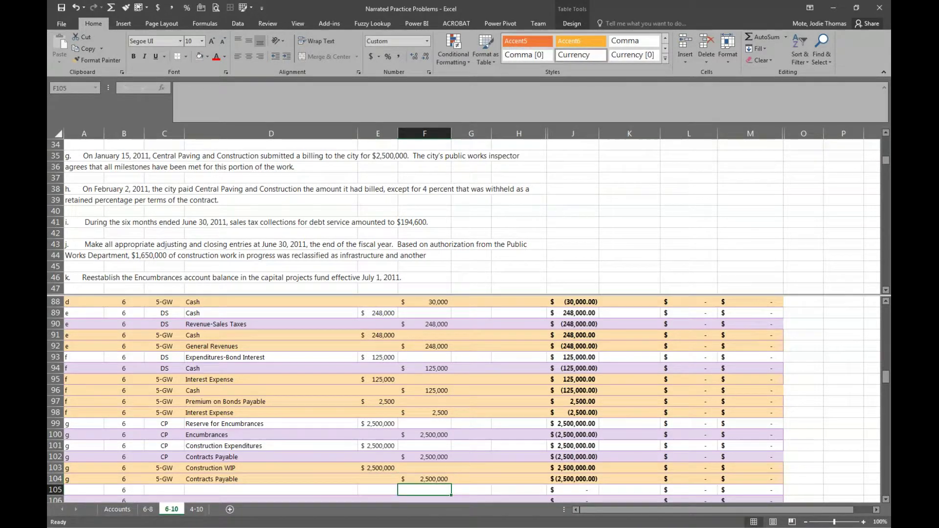
- Label journal row 105 with transaction letter h
click(88, 489)
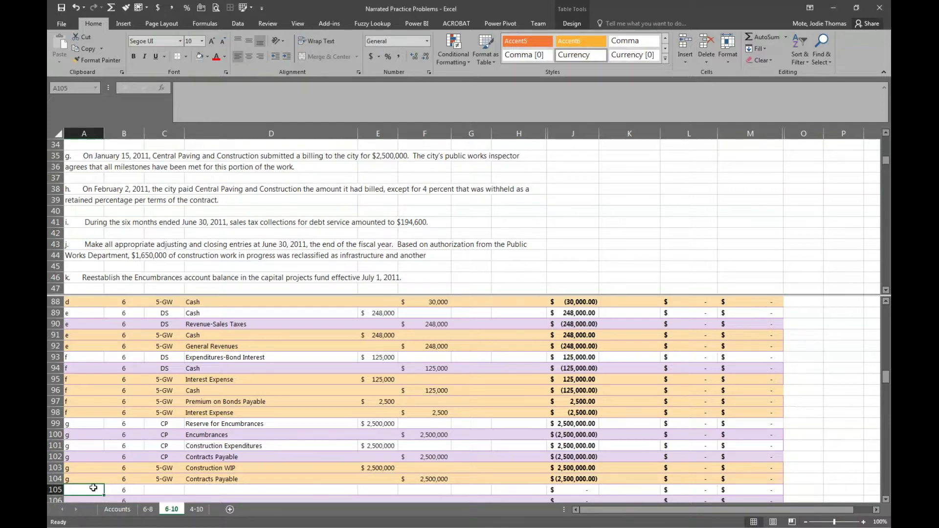
text(h)
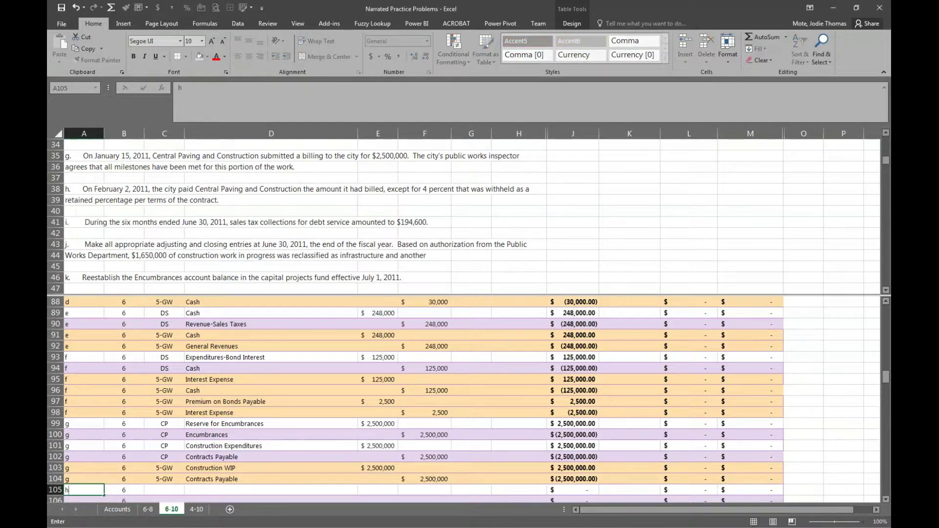
key(Return)
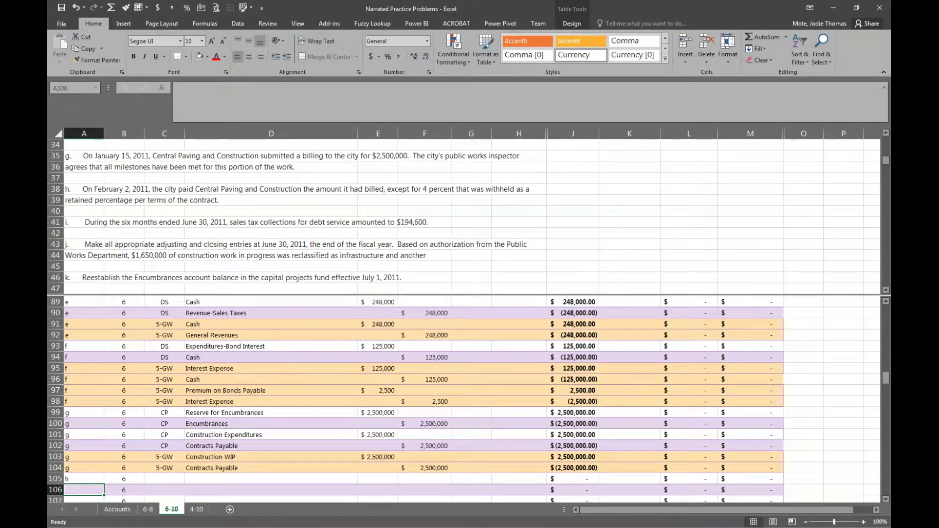
- Label journal rows 106 through 110 with transaction letter h
text(h)
key(Return)
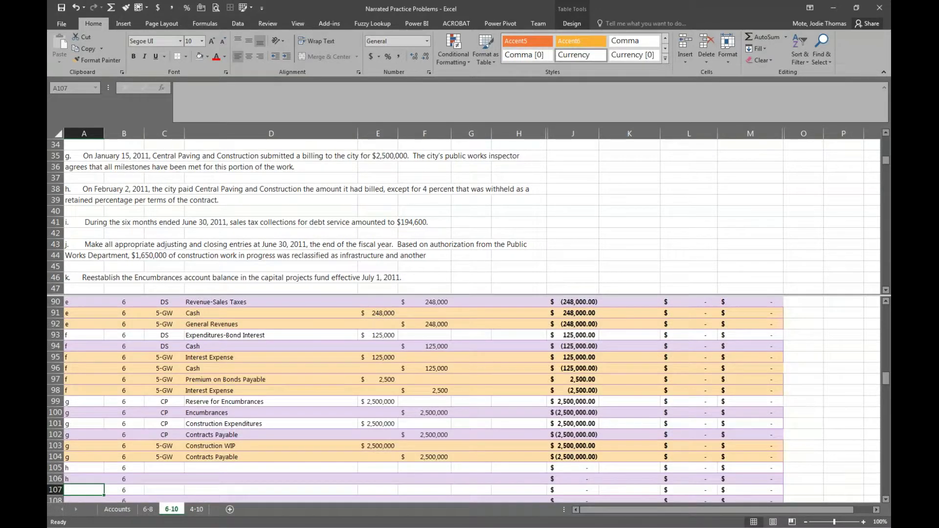
text(h)
key(Return)
text(h)
key(Return)
text(h)
key(Return)
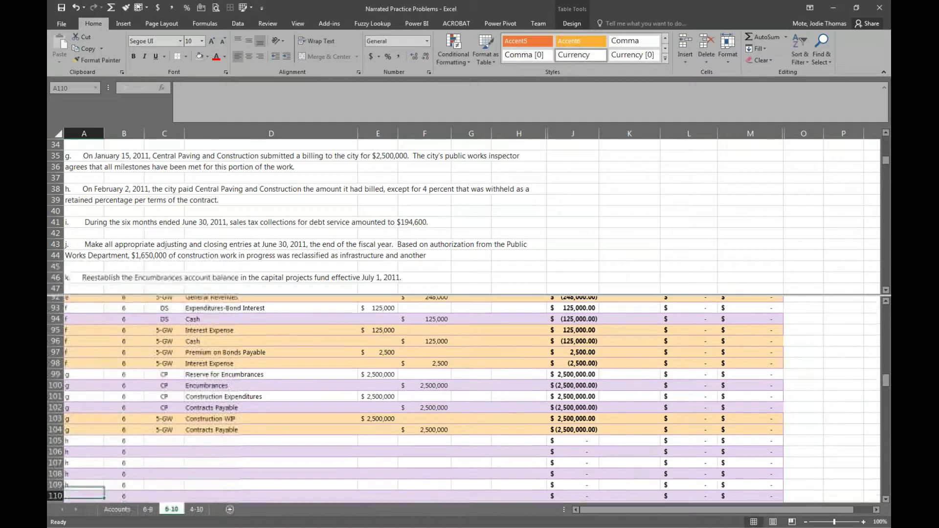
text(h)
key(Return)
- Assign the capital projects fund code CP to transaction h rows 105 through 107
key(Up)
key(Up)
key(Up)
key(Up)
key(Up)
key(Up)
key(Up)
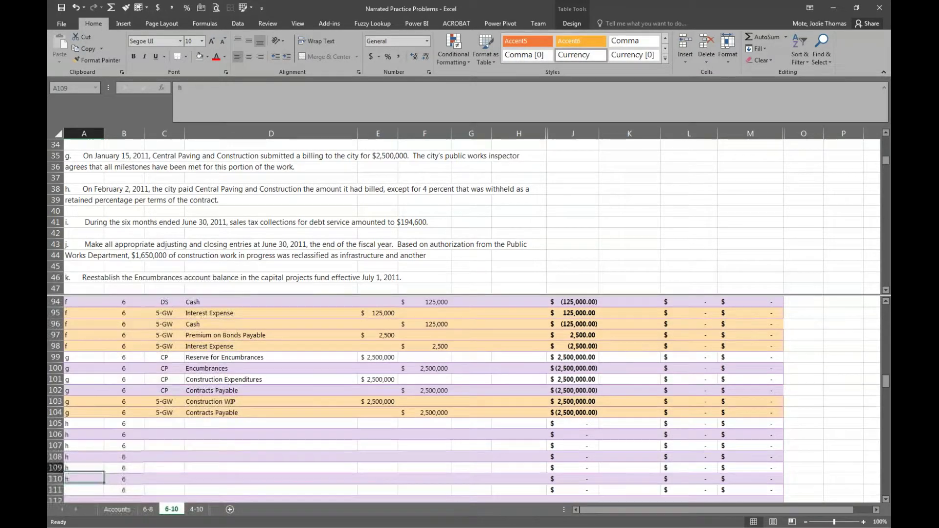
key(Down)
key(Right)
key(Right)
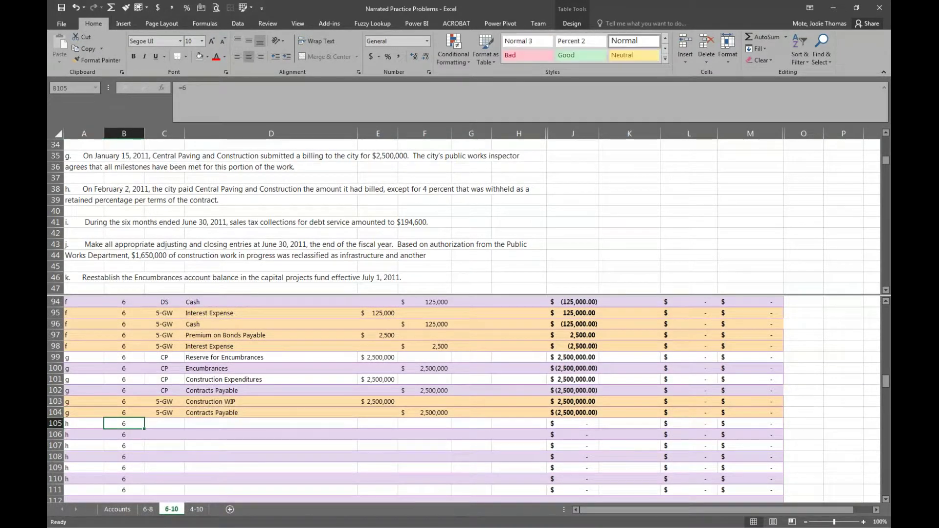
text(CP)
key(Return)
key(Up)
key(ctrl+c)
key(Down)
key(shift+Down)
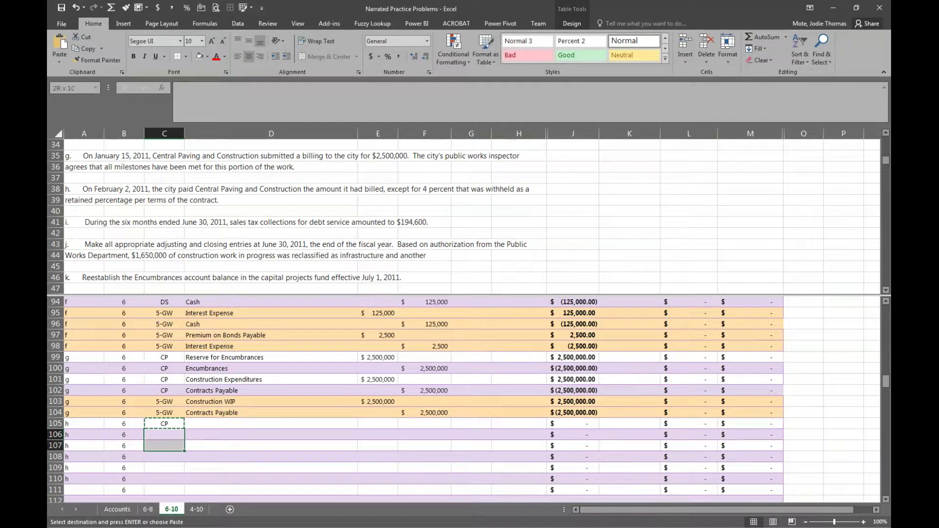
key(ctrl+v)
- Copy the government-wide code 5-GW from C104 into transaction h rows 108 through 110
key(Up)
key(Up)
key(ctrl+c)
key(Down)
key(Down)
key(Down)
key(Down)
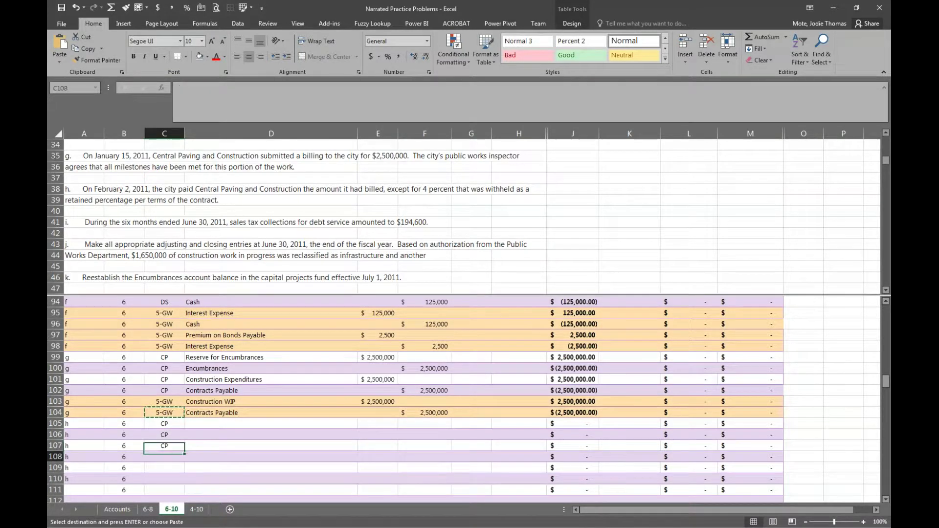
key(shift+Down)
key(shift+Down)
key(ctrl+v)
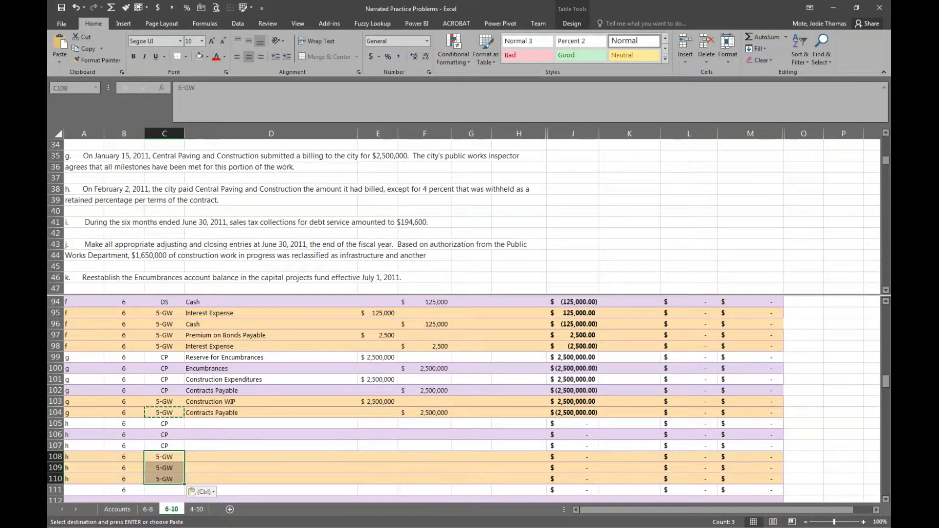
- Enter Contracts Payable as the account title in D105 for transaction h
key(Right)
key(Up)
key(Up)
key(Up)
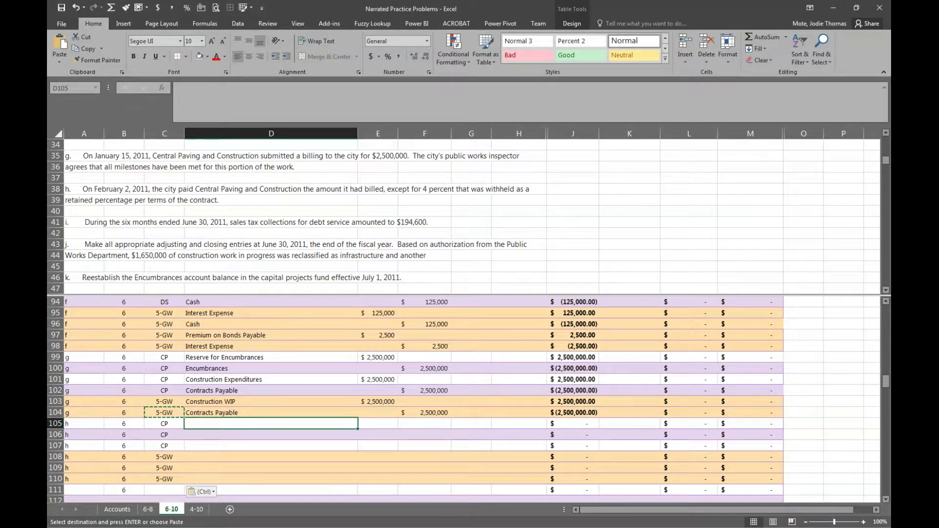
text(Contracts Payable)
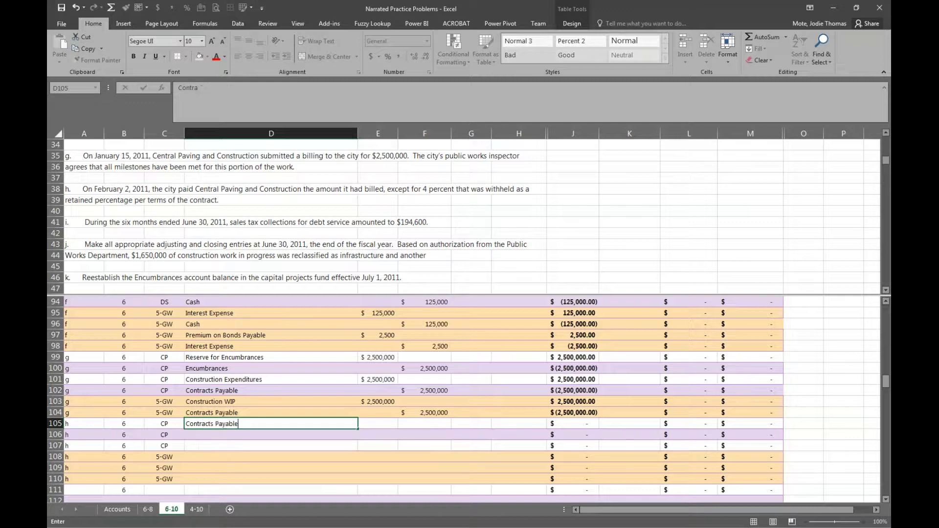
key(Return)
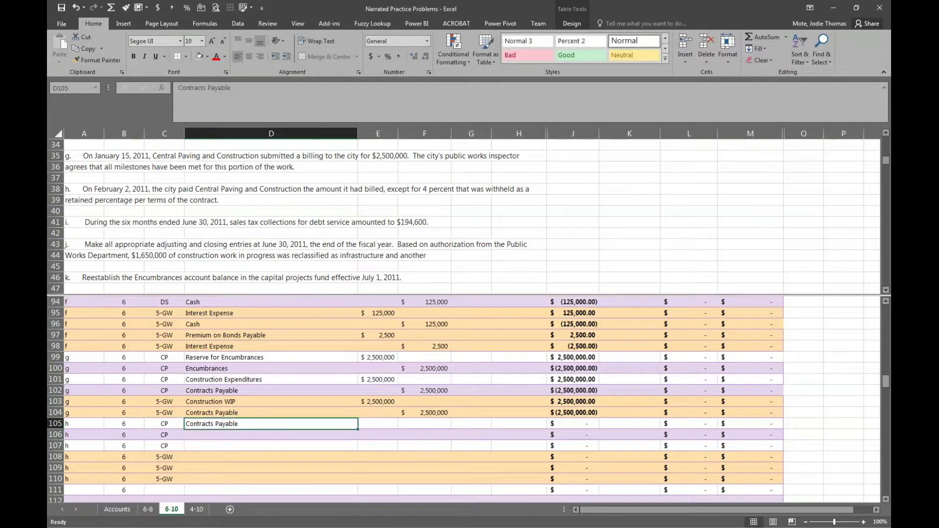
- Copy the account title from D105 to D107 and extend it to Contracts Payable-Retained Percentage
key(Up)
key(ctrl+c)
key(Down)
key(Down)
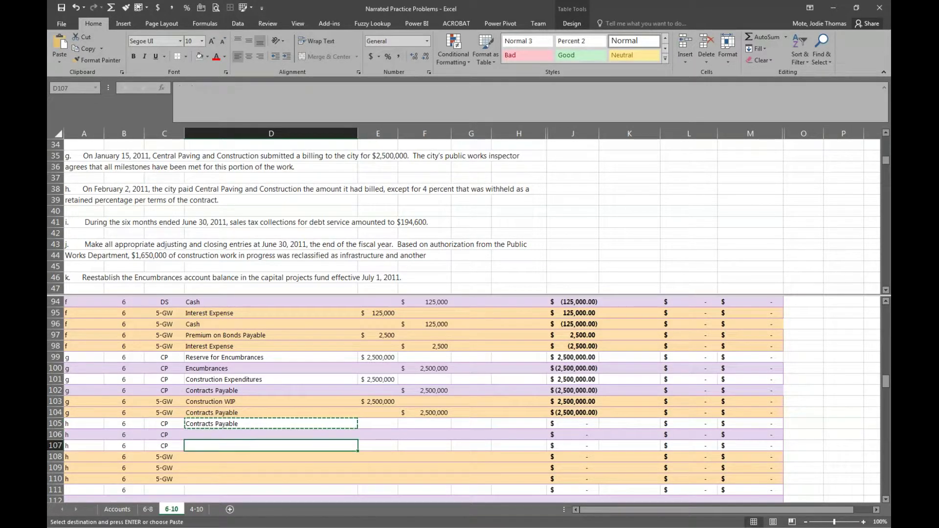
key(ctrl+v)
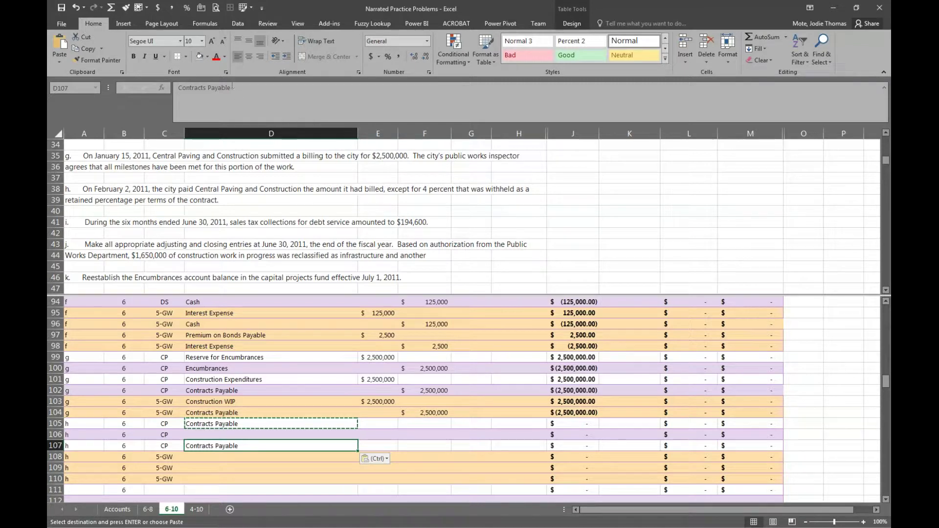
click(235, 85)
text(-Retained)
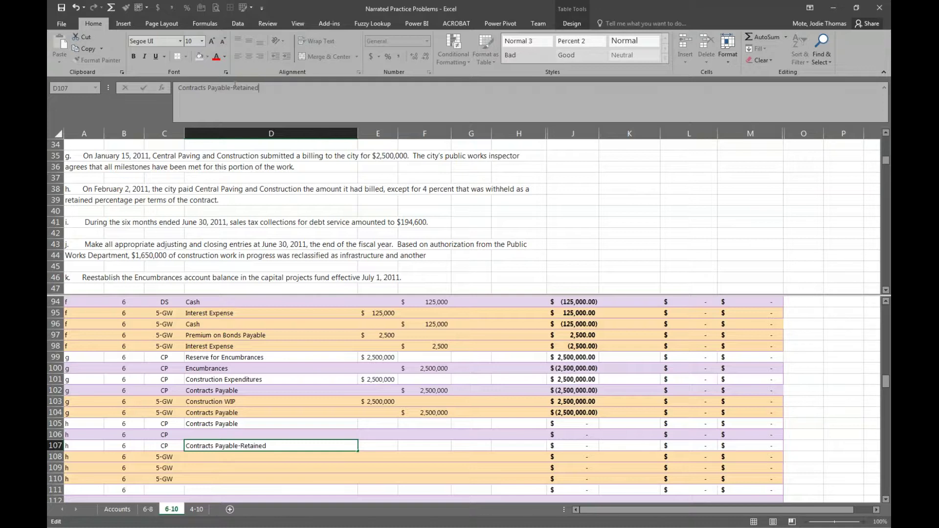
text( Percentage)
key(ctrl+Return)
- Enter 2,500,000 as the Contracts Payable debit in row 105
key(Up)
key(Up)
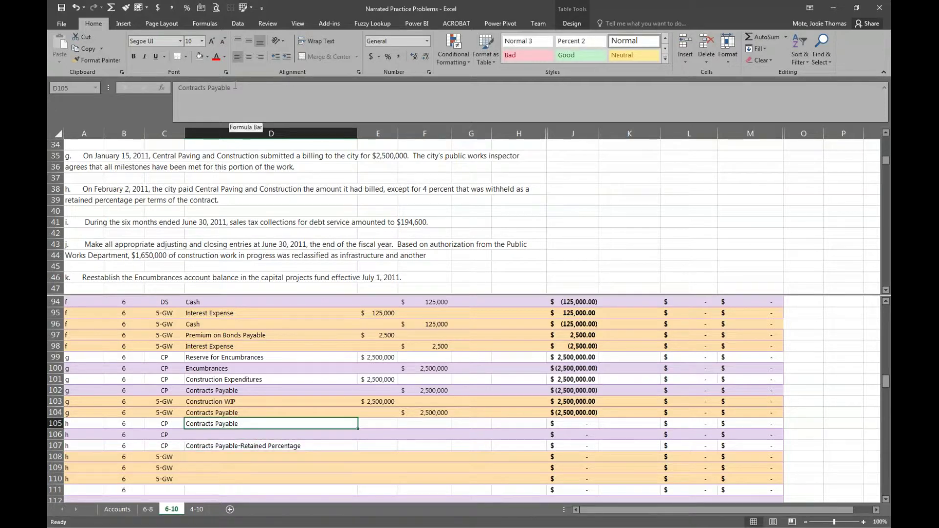
key(Right)
text(2,5)
text(00,)
text(000)
key(Return)
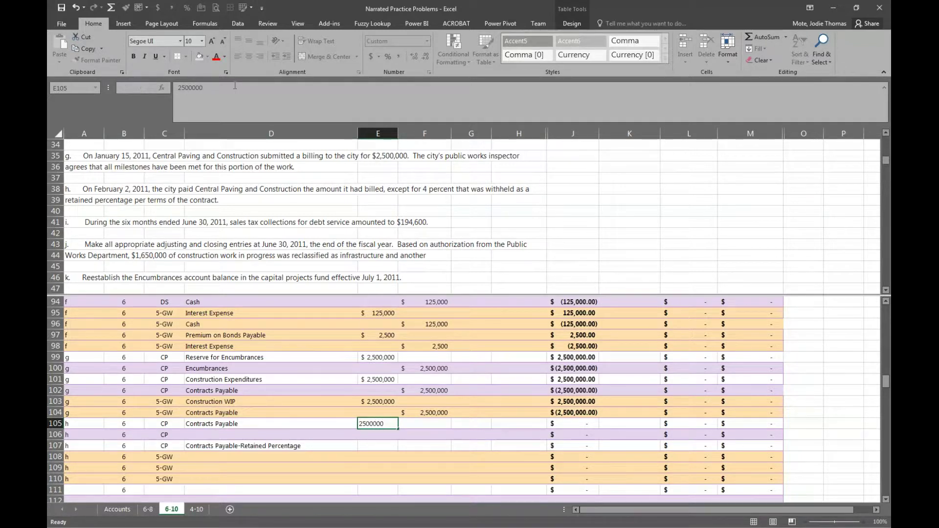
- Enter Cash as the account title in D106
key(Down)
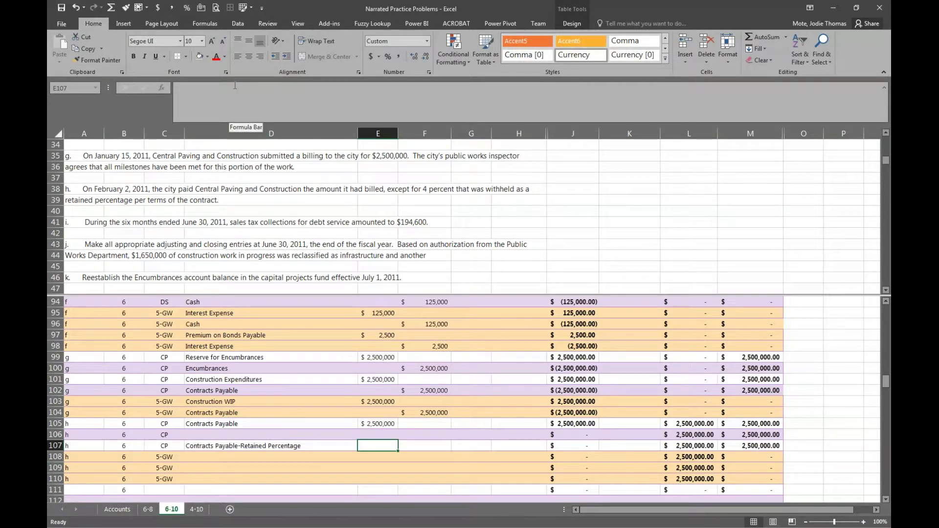
key(Up)
key(Left)
text(Cash)
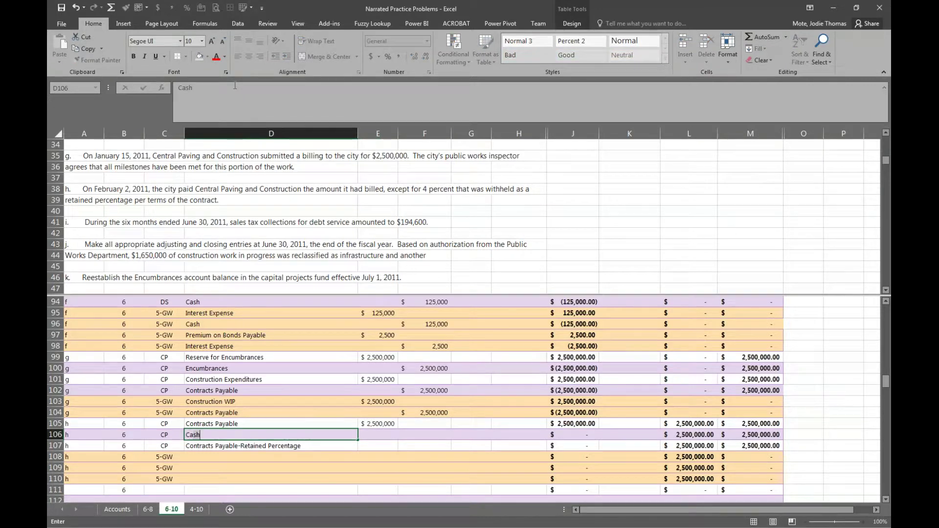
key(Return)
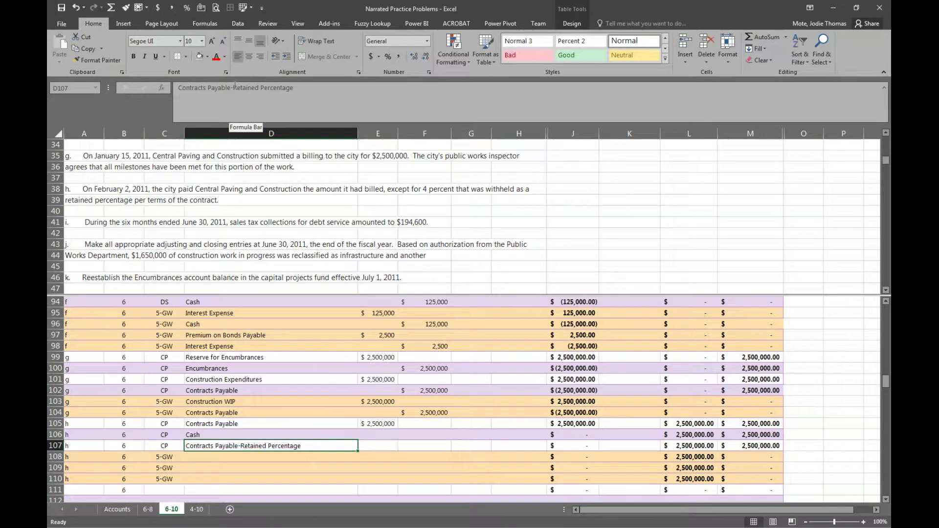
- Calculate the 4 percent retained amount in scratch cell E36 with the formula =2500000*.04
key(Up)
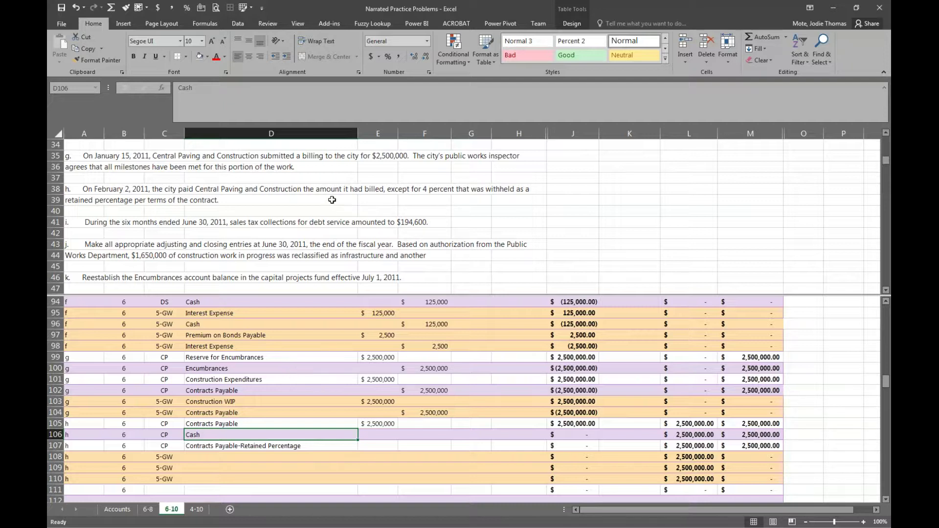
click(383, 168)
text(=2500000*.04)
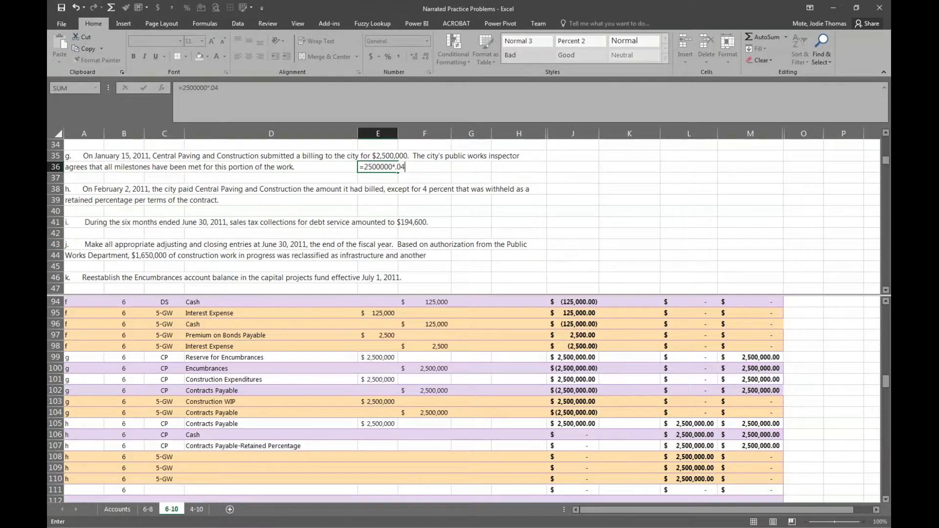
key(Return)
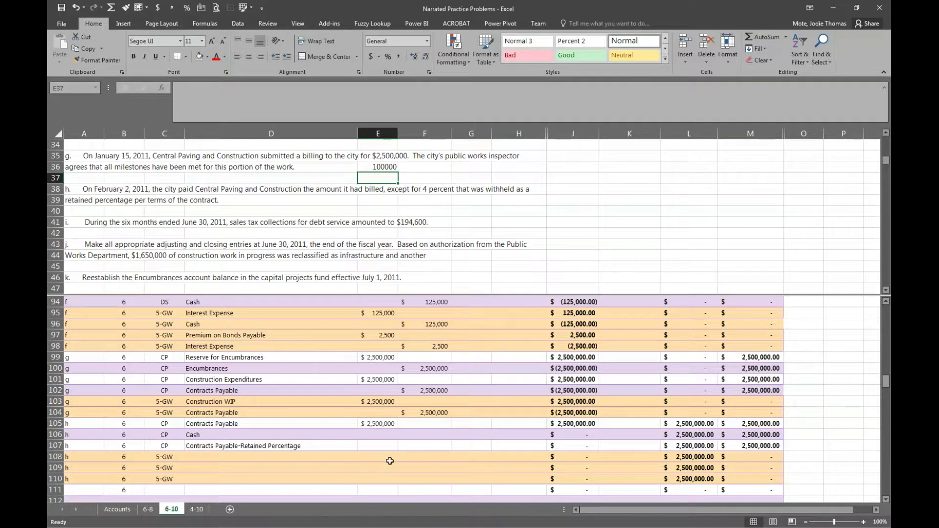
- Enter credits of 100,000 for Contracts Payable-Retained Percentage in row 107 and 2,400,000 for Cash in row 106
click(422, 441)
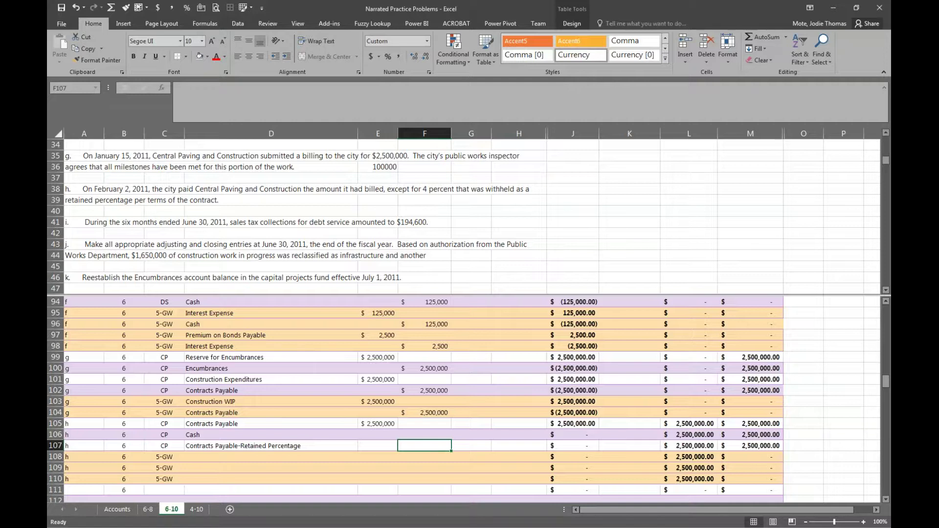
text(100)
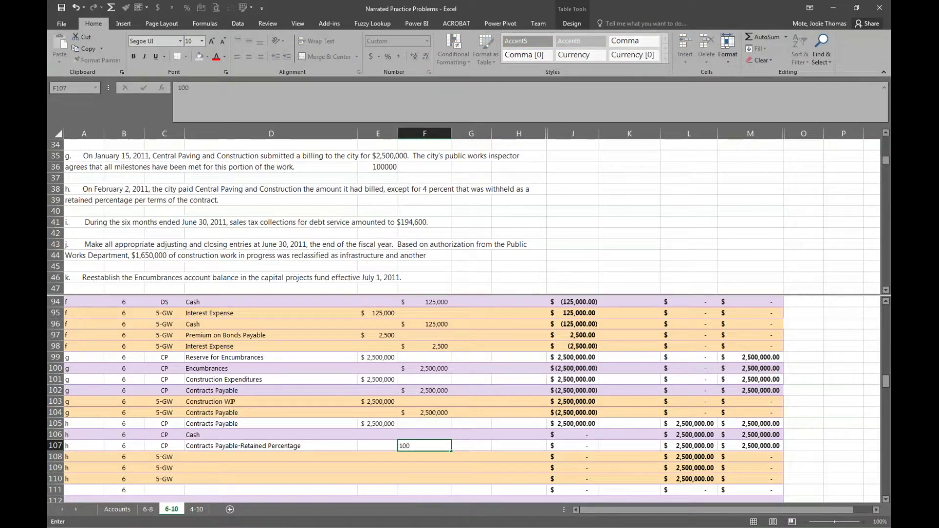
text(,000)
key(Up)
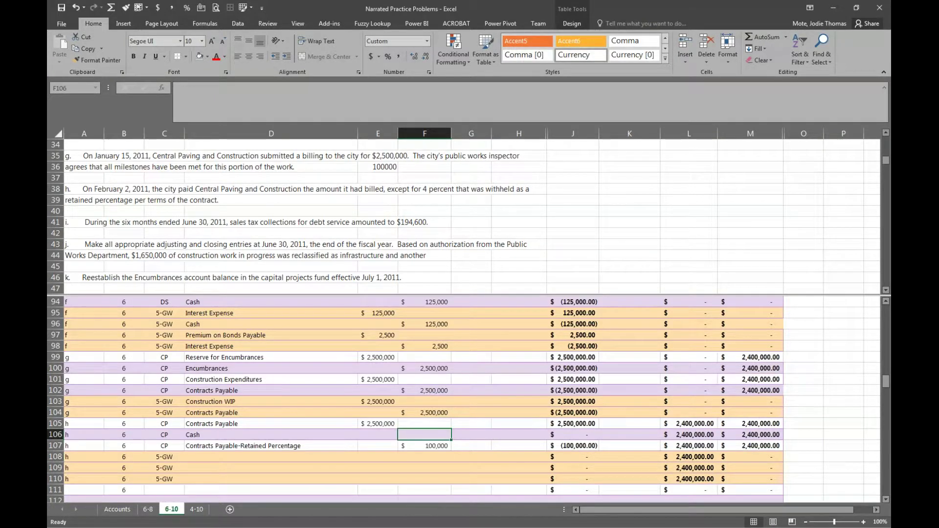
text(2,4)
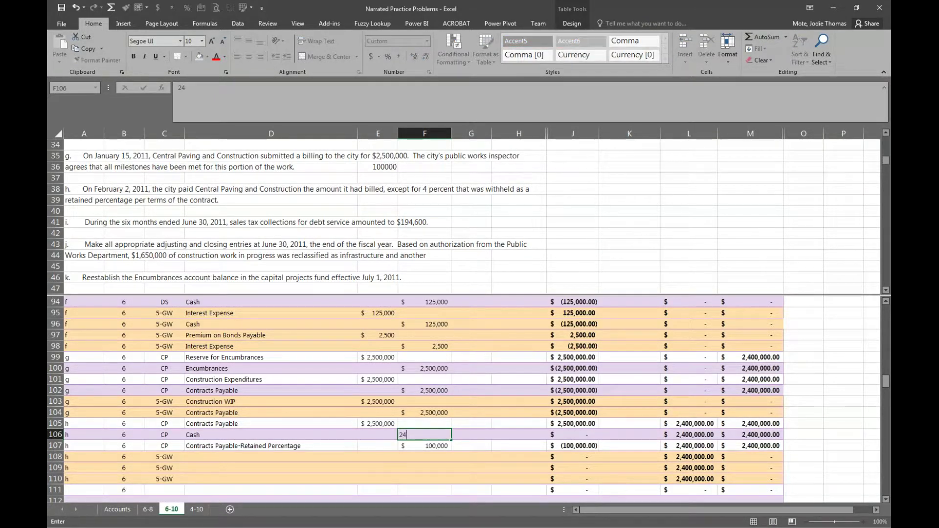
text(00,000)
key(Return)
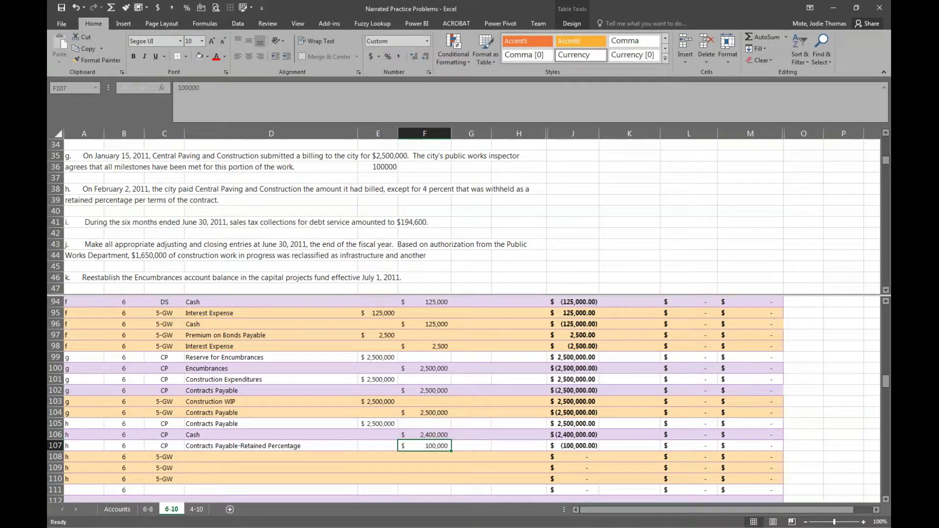
- Copy transaction h's account titles and amounts from D105:F107 into government-wide rows 108 through 110 as values only
key(Left)
key(Left)
key(shift+Up)
key(shift+Up)
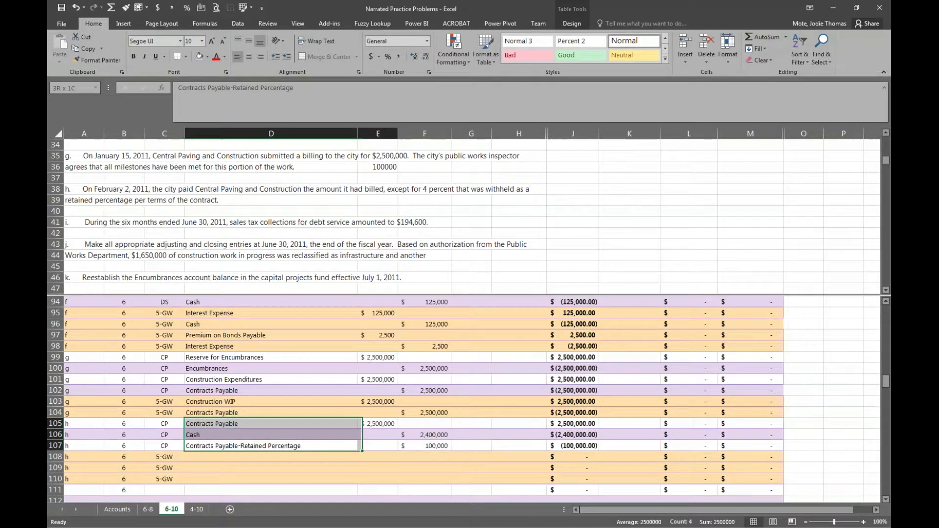
key(shift+Right)
key(shift+Right)
key(ctrl+c)
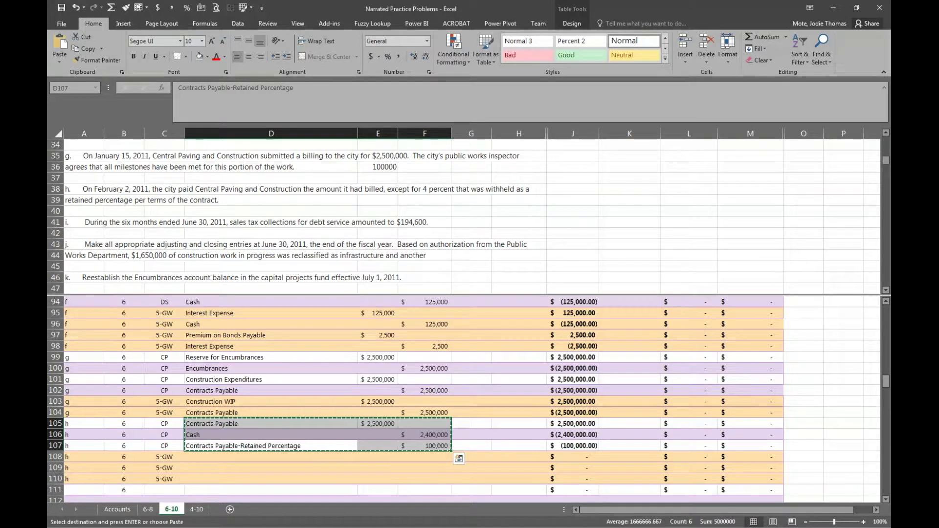
key(Down)
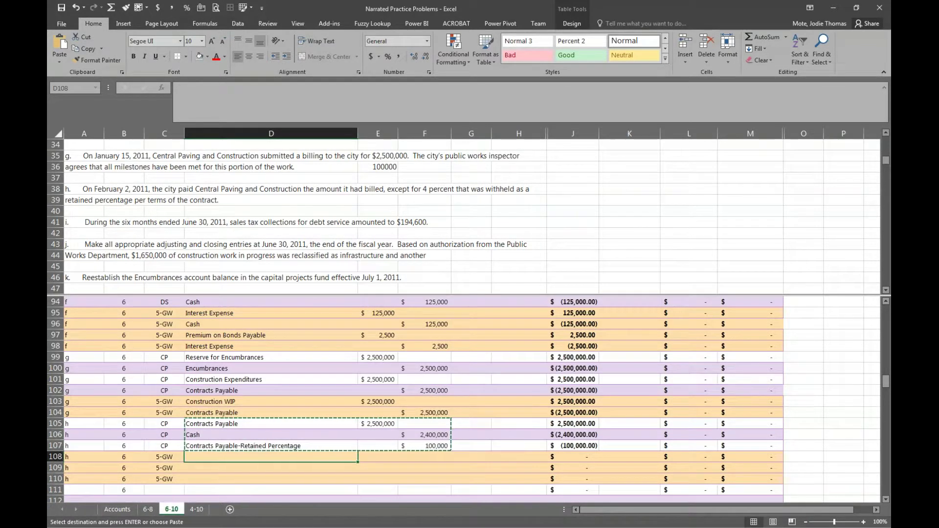
key(ctrl+alt+v)
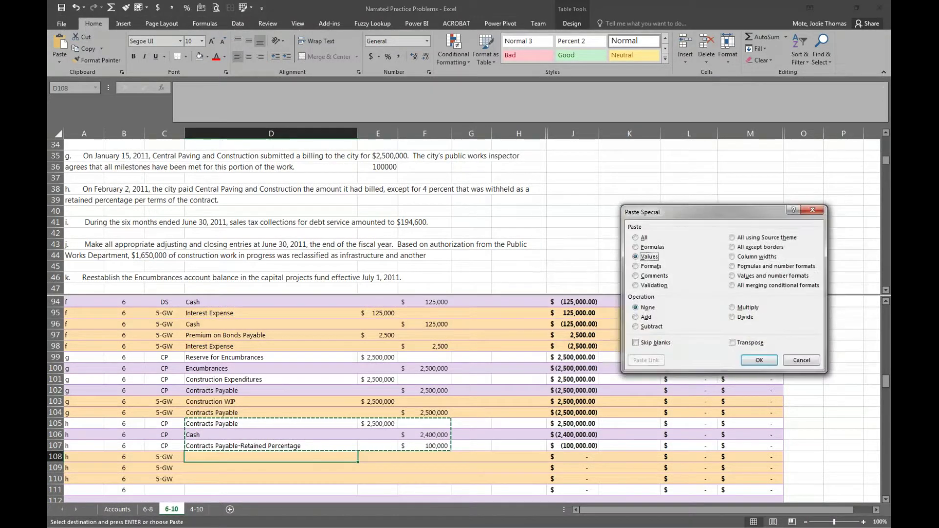
key(Return)
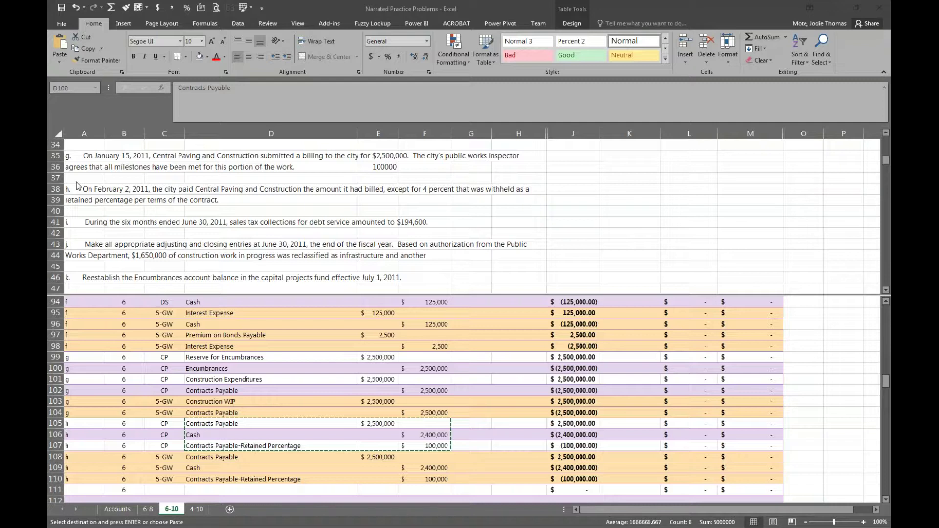
click(378, 423)
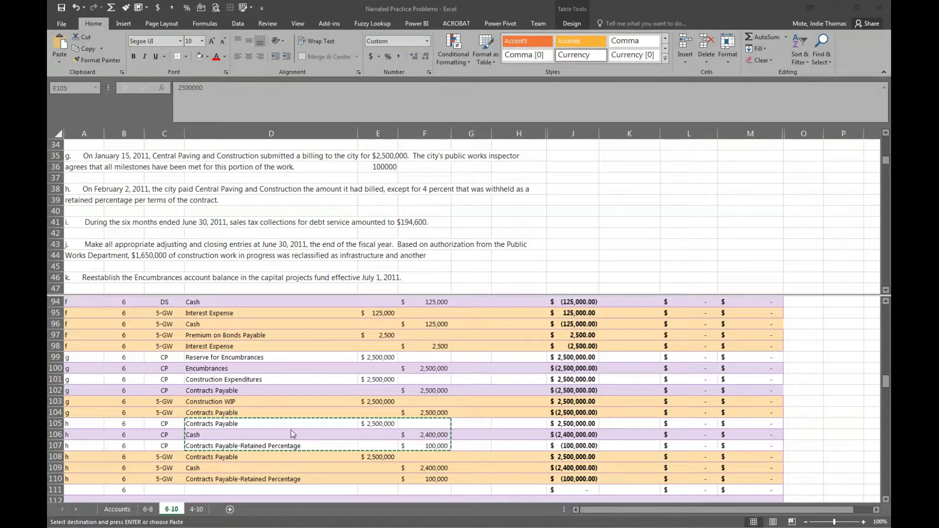
key(ctrl+v)
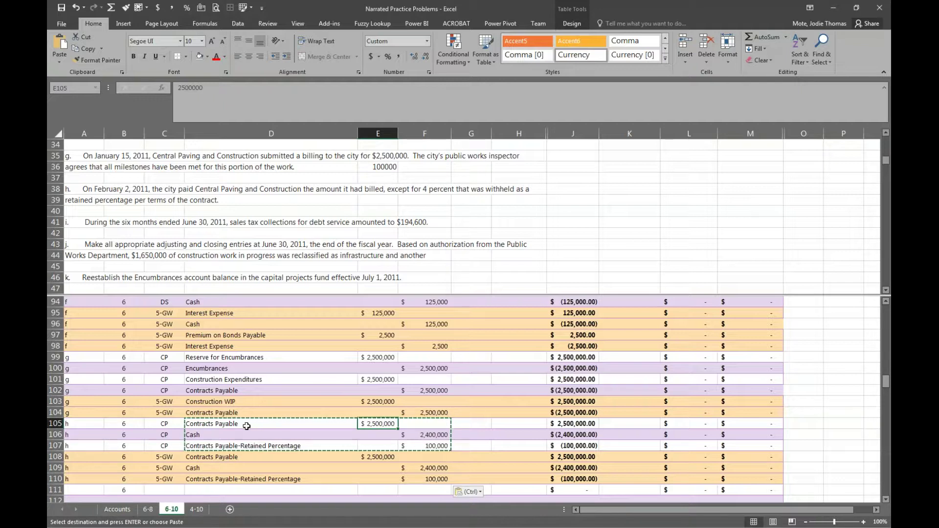
drag(247, 426, 407, 426)
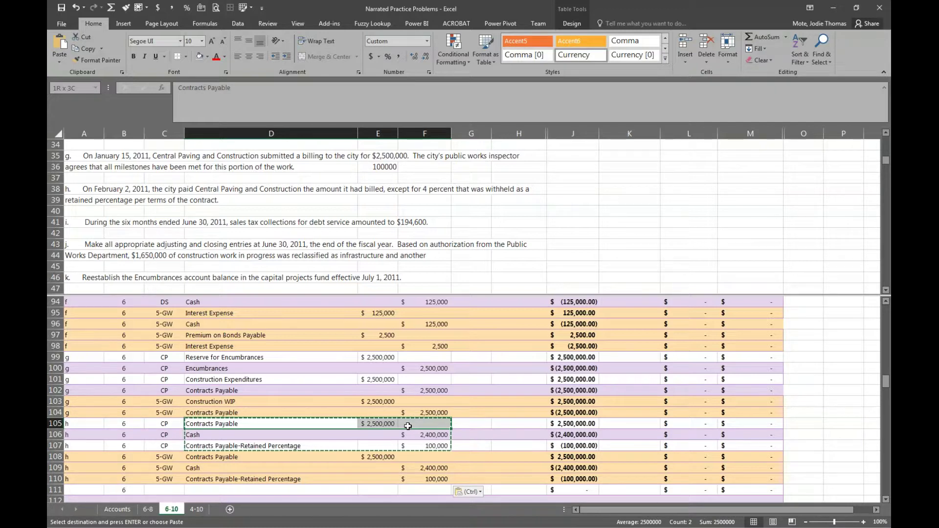
drag(245, 445, 432, 446)
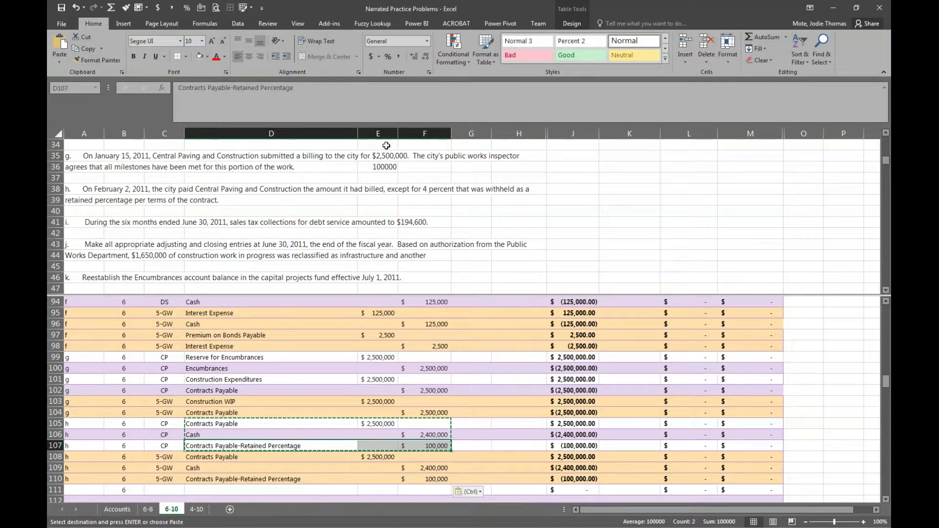
- Review the retained percentage formula in E36 and transaction h's capital projects credits in F106 and F107
click(384, 167)
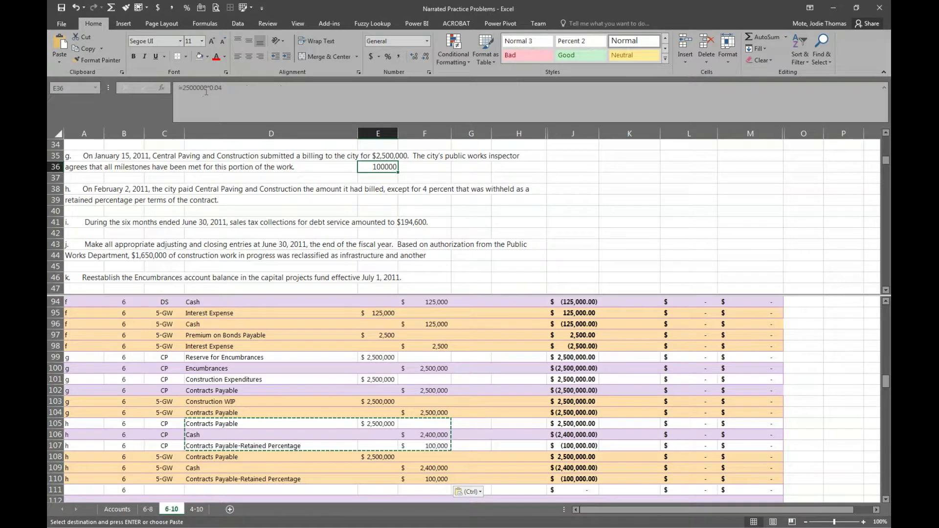
click(437, 444)
click(438, 435)
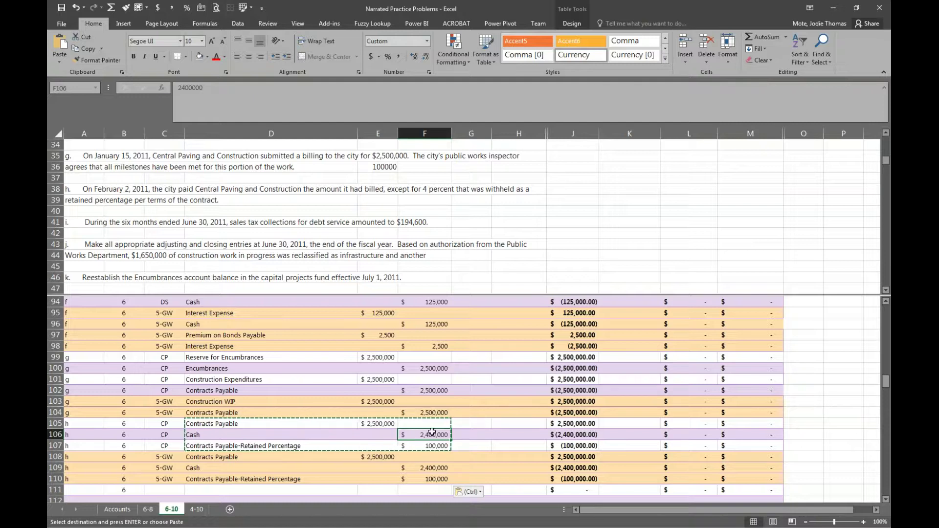
click(434, 446)
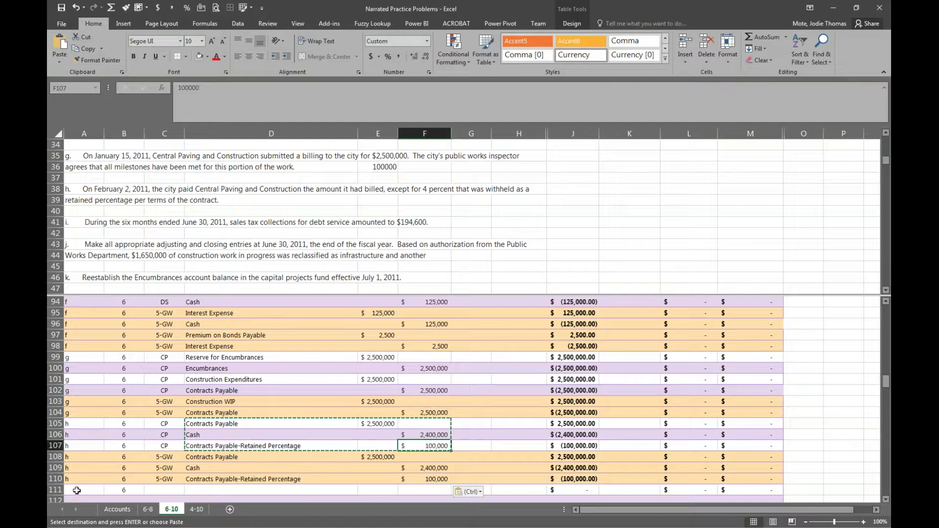
click(165, 435)
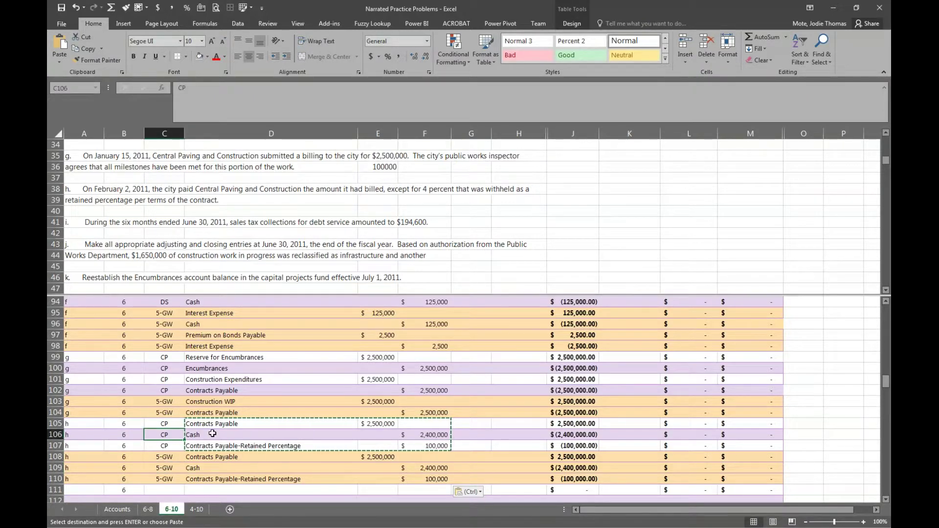
- Extend the journal table with blank rows down to row 117
scroll(213, 434, down, 1)
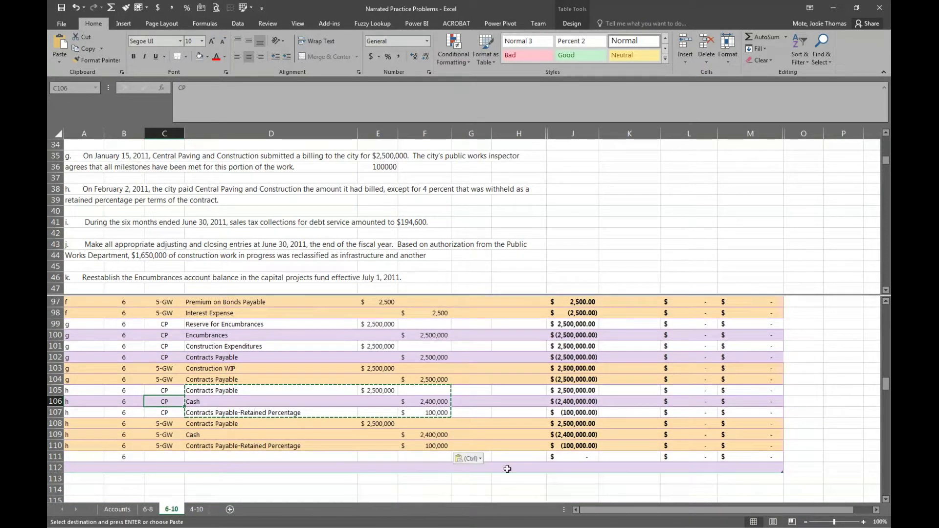
click(759, 464)
click(763, 484)
key(Down)
key(Down)
key(Down)
scroll(506, 452, down, 1)
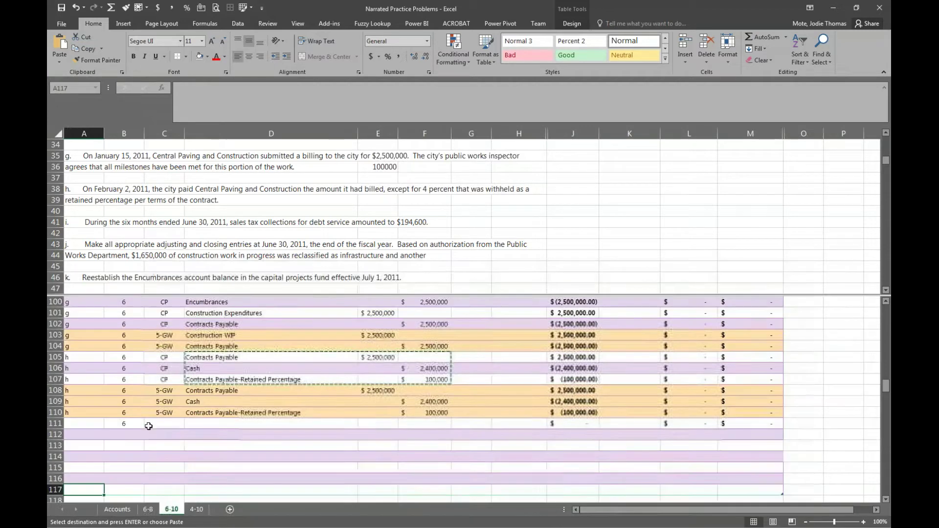
- Copy the value 6 from B111 down column B through row 117
click(125, 424)
key(ctrl+c)
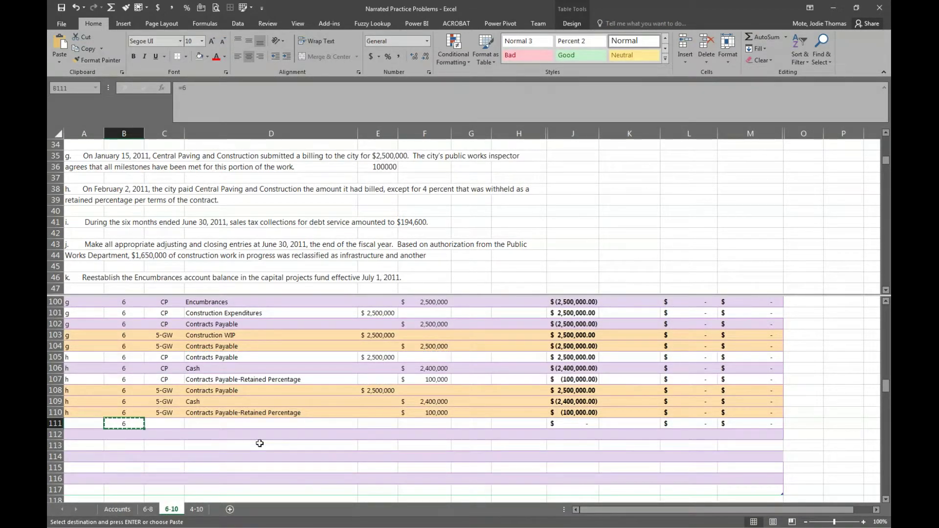
drag(129, 486, 127, 324)
scroll(286, 461, down, 10)
scroll(286, 461, down, 3)
scroll(287, 460, up, 1)
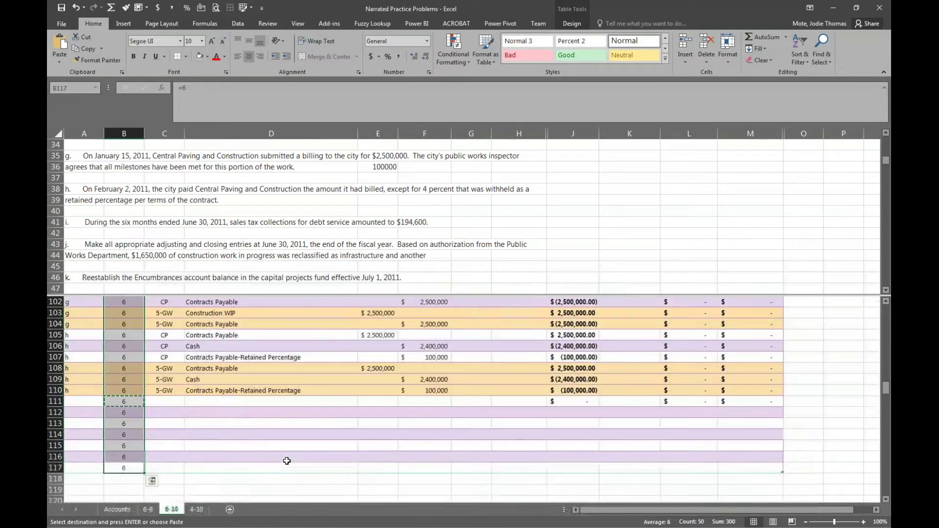
- Label rows 111 through 114 as transaction i in column A
click(81, 398)
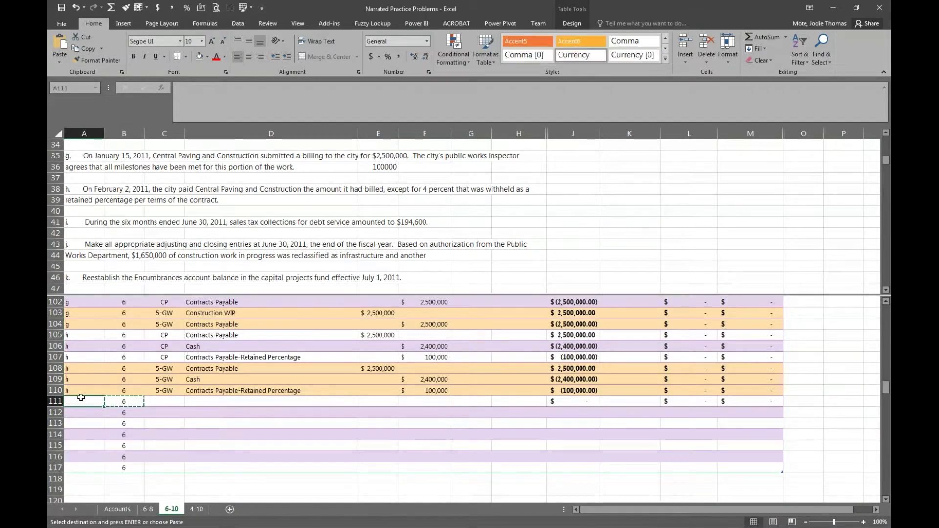
text(i)
key(Return)
text(i)
key(Return)
text(i)
key(Return)
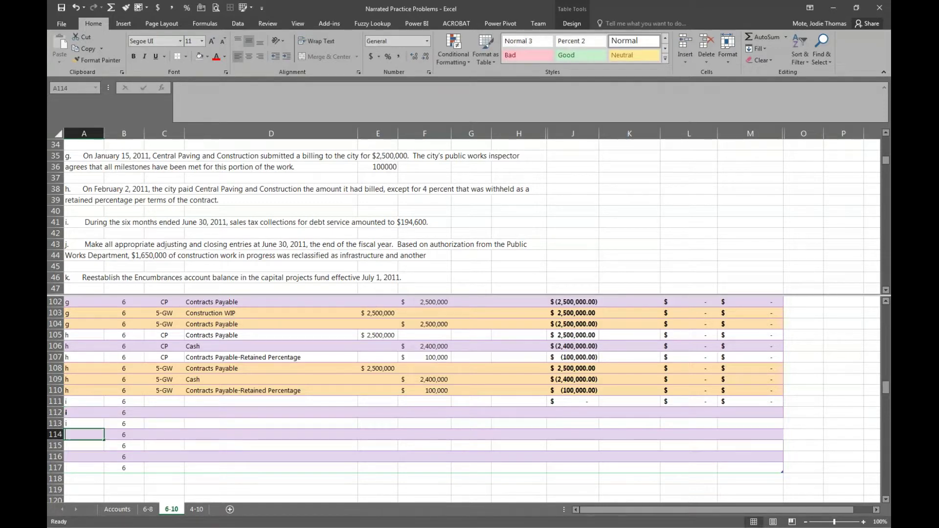
text(i)
key(Return)
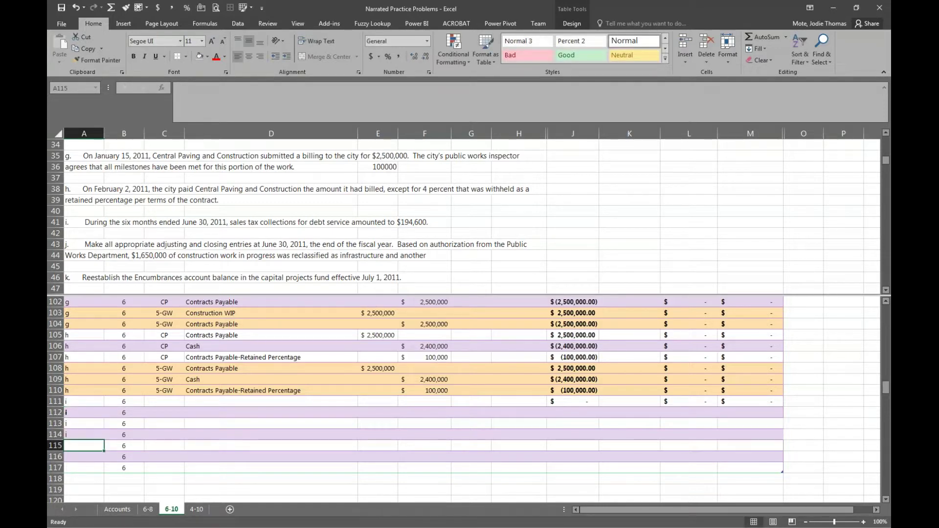
- Examine transaction i's description in row 41 and the earlier sales tax entries recorded for transaction e
click(278, 222)
click(274, 379)
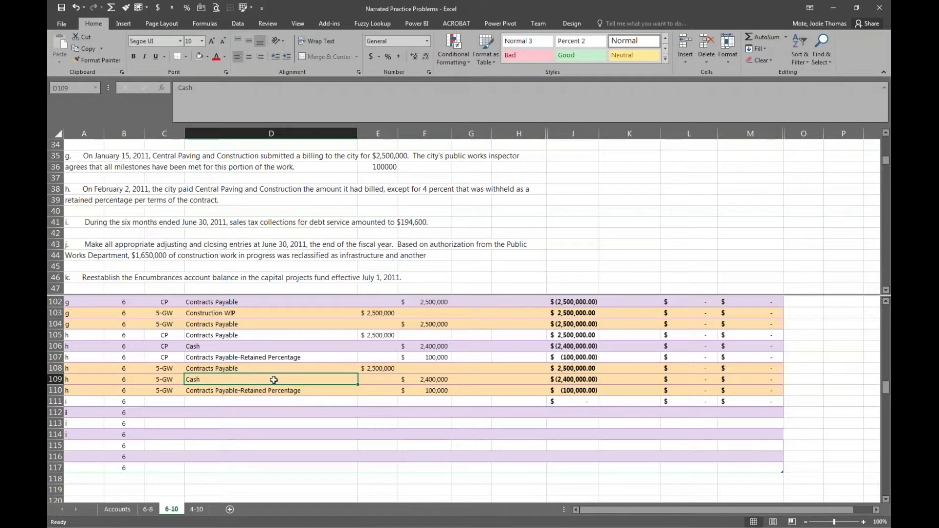
click(410, 225)
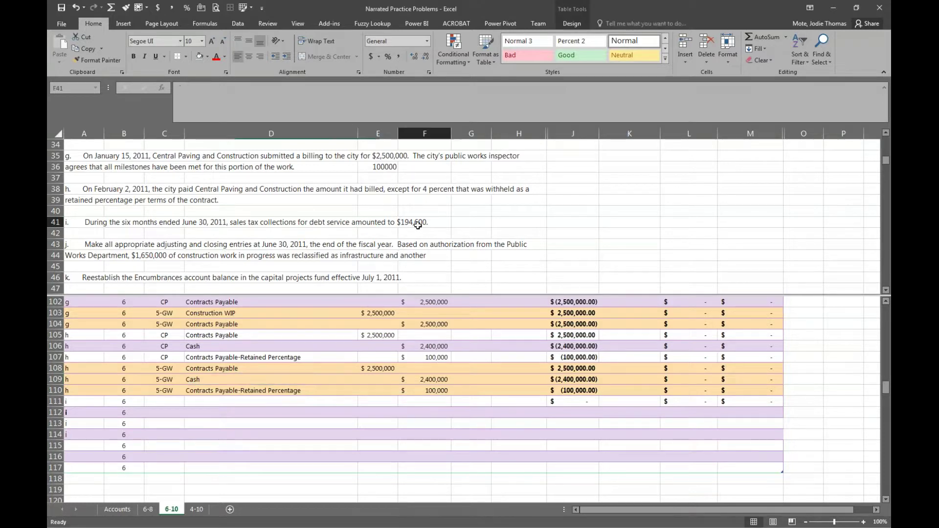
scroll(264, 407, up, 2)
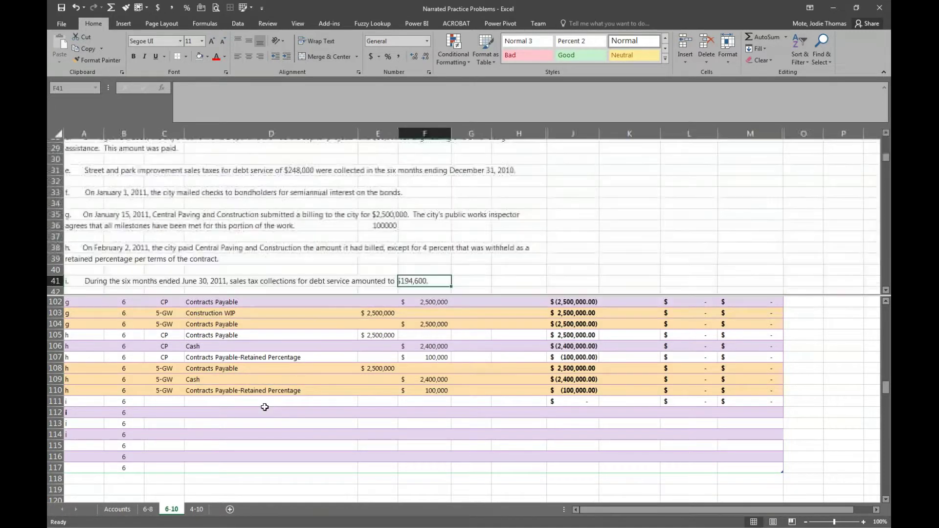
click(264, 406)
scroll(265, 408, up, 2)
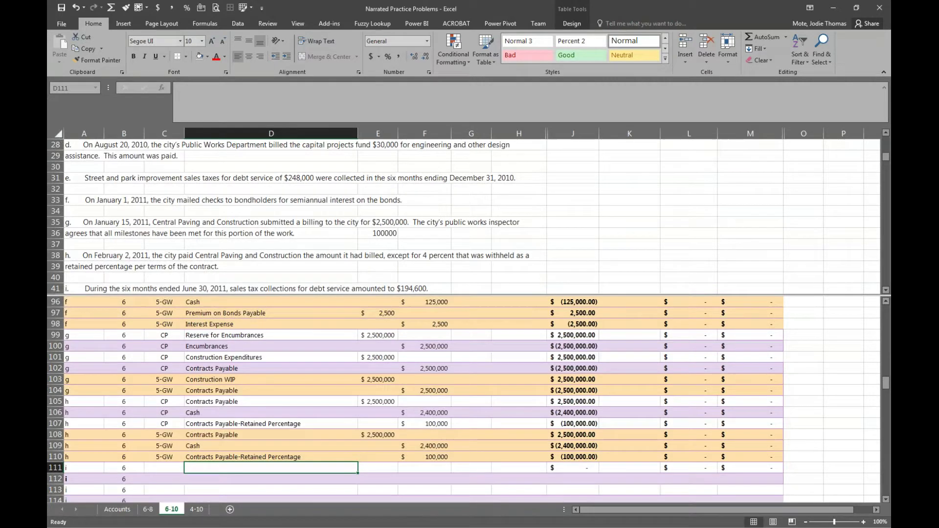
scroll(264, 407, up, 3)
scroll(463, 400, up, 1)
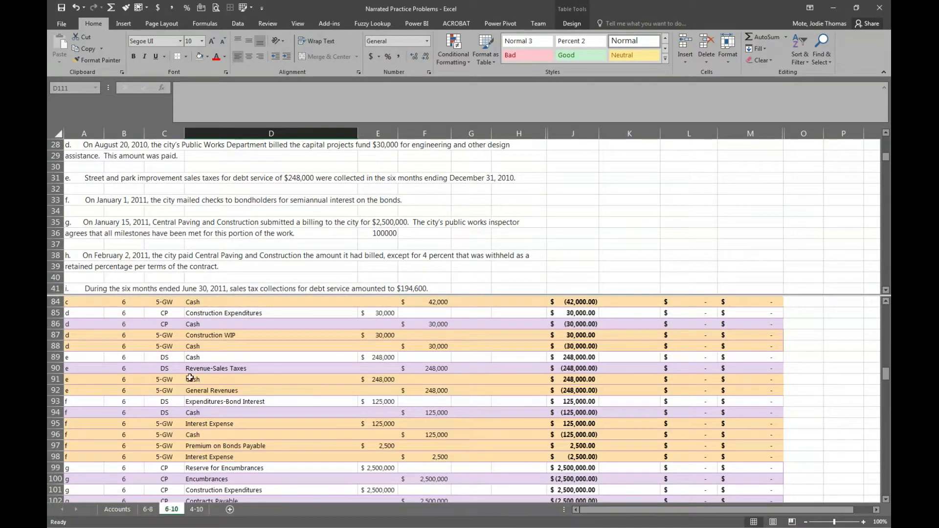
drag(82, 357, 428, 390)
key(ctrl+c)
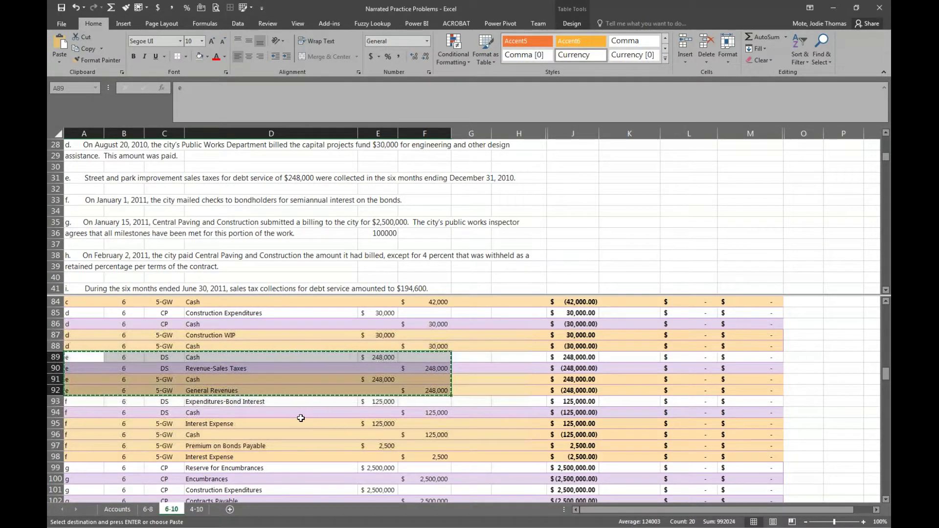
scroll(299, 418, down, 2)
scroll(301, 418, down, 5)
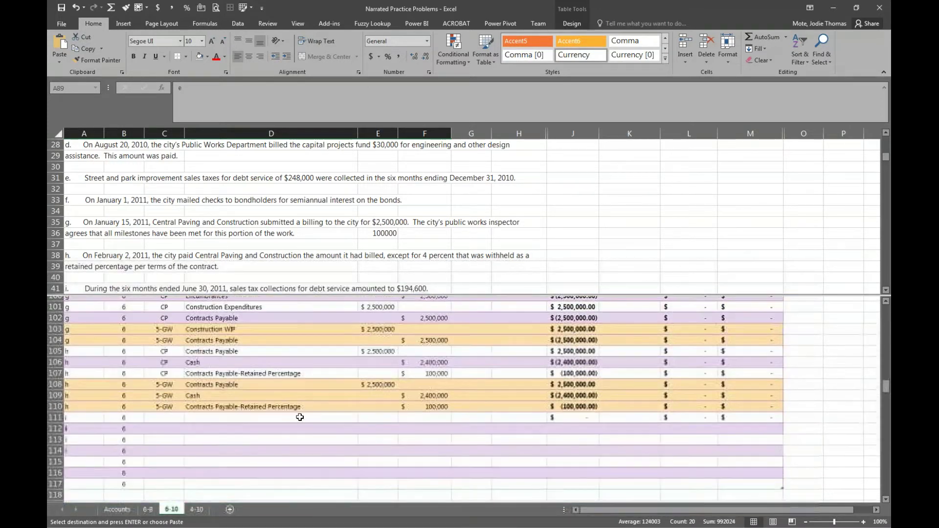
click(164, 370)
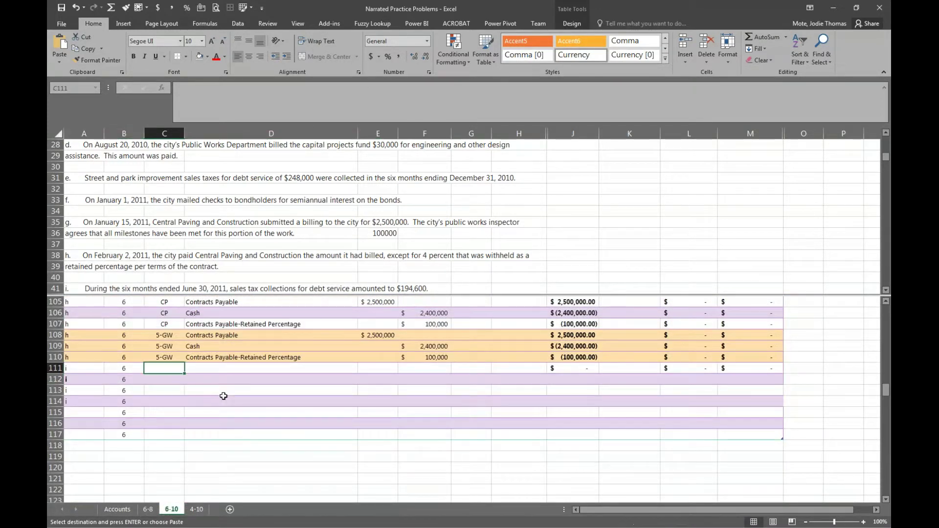
- Copy transaction e's journal codes, account titles and amounts from C89:F92 into transaction i's rows, starting at C111
scroll(252, 405, up, 5)
scroll(251, 406, up, 2)
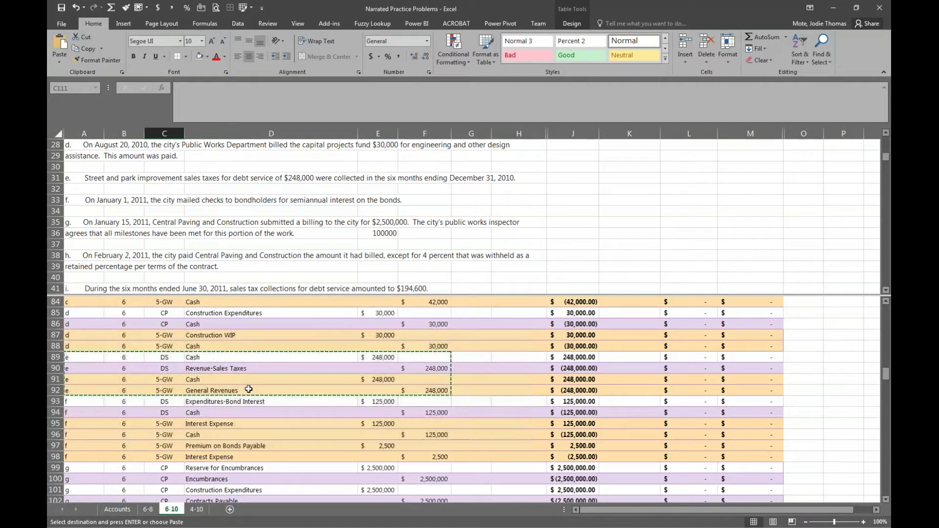
click(175, 359)
drag(164, 357, 425, 390)
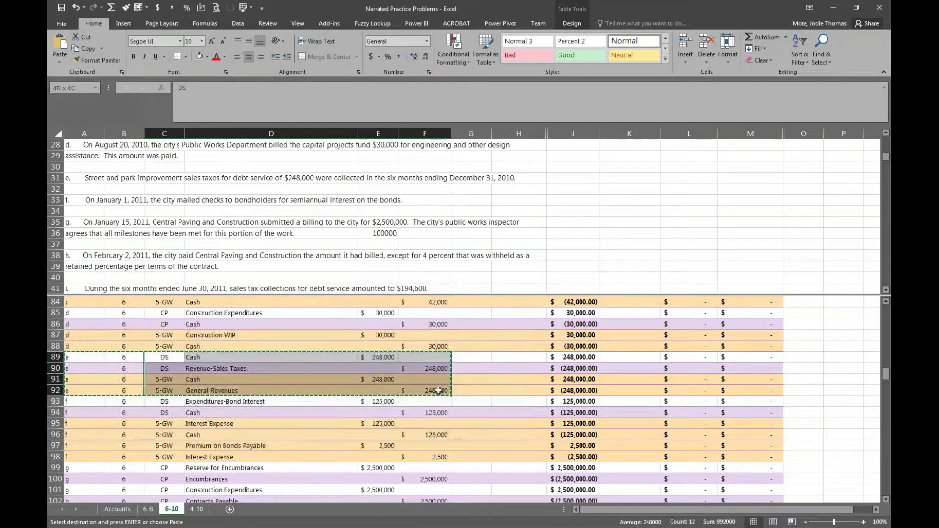
scroll(254, 441, down, 1)
scroll(253, 441, down, 5)
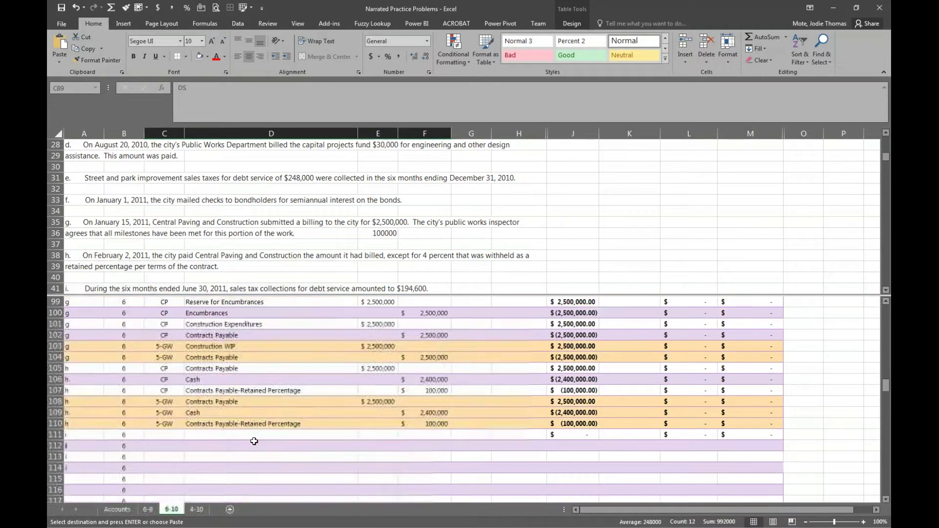
click(177, 434)
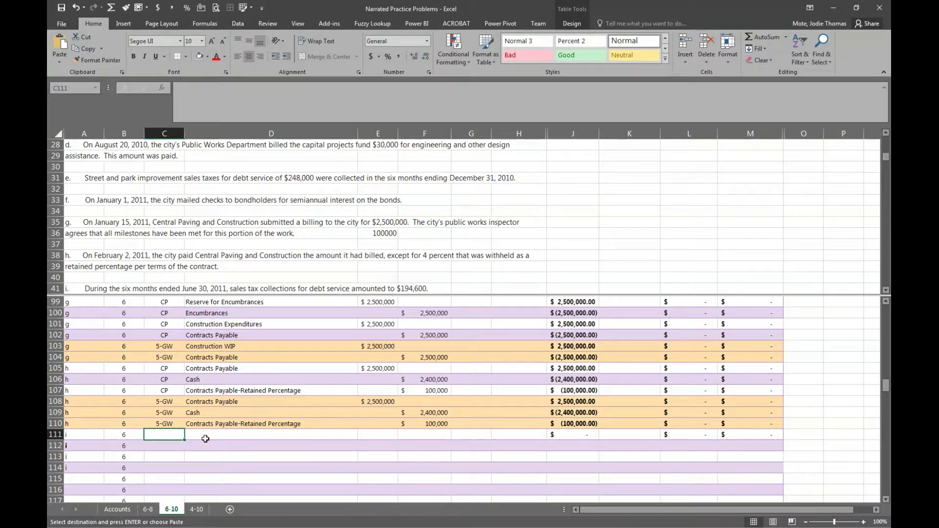
key(ctrl+v)
- Set transaction i's debt service Cash debit in E111 to 194,600
click(388, 435)
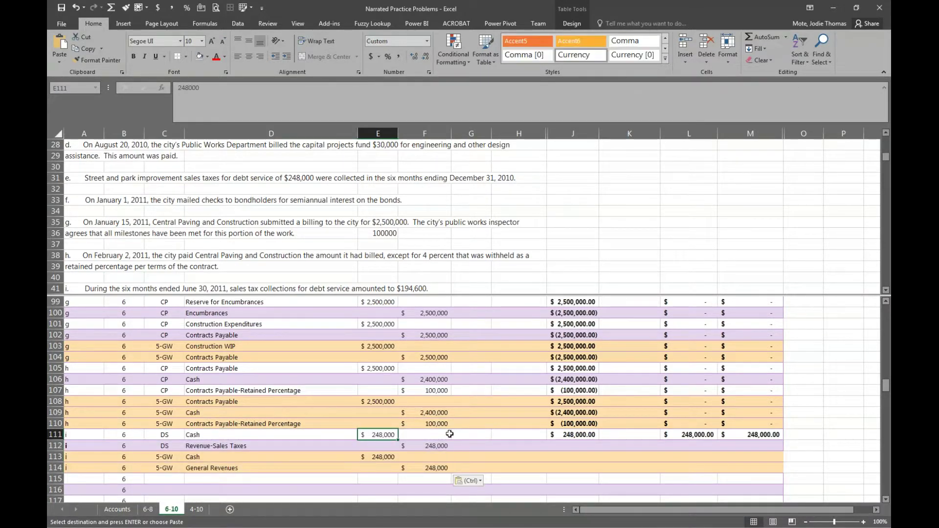
text(1946)
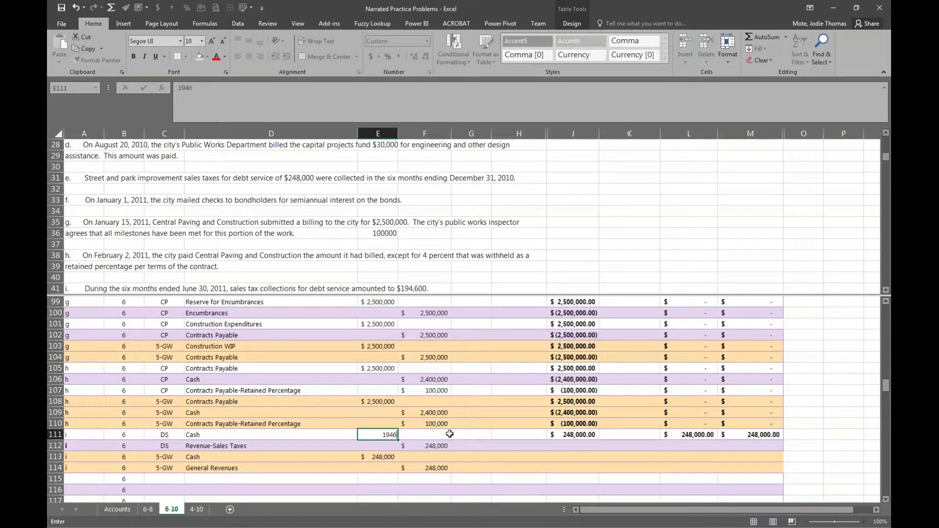
key(Return)
- Copy the 194,600 amount from E111 to the remaining transaction i amounts in F112, E113 and F114
key(Up)
key(ctrl+c)
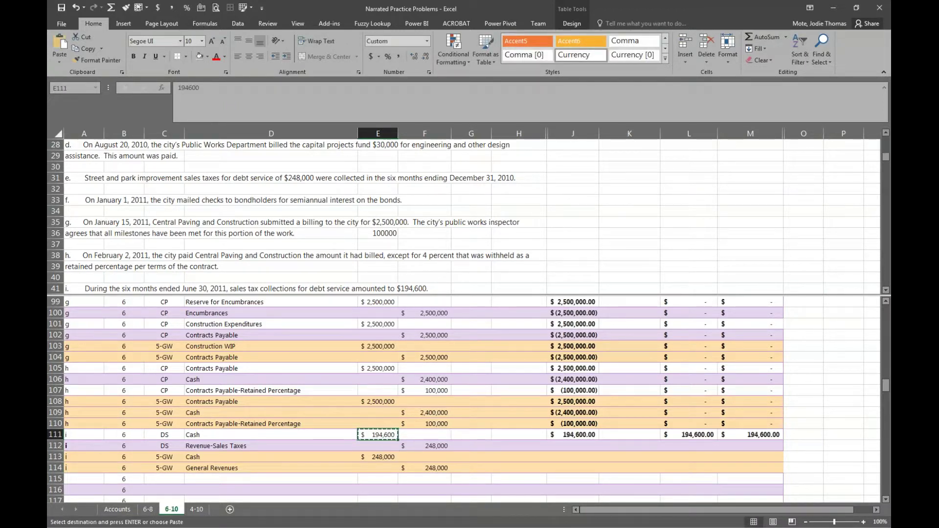
key(Down)
key(Right)
key(ctrl+v)
key(Down)
key(Left)
key(ctrl+v)
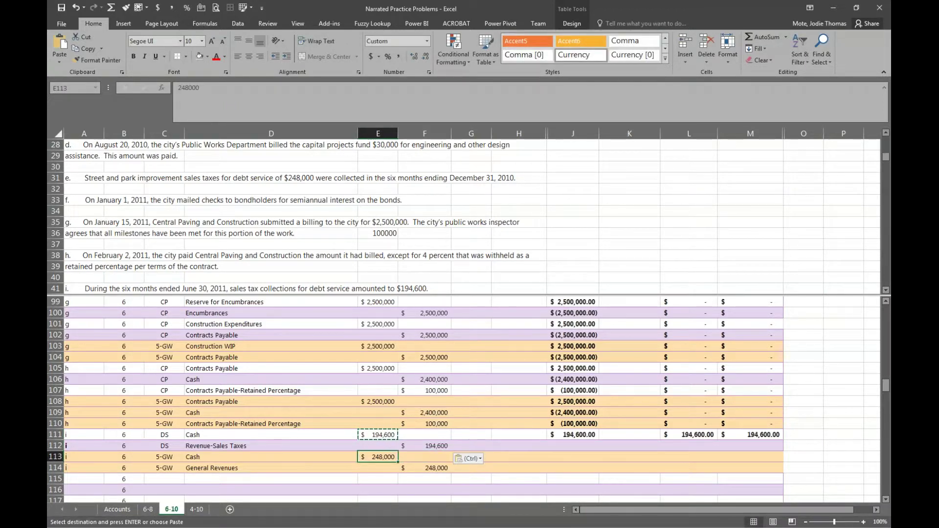
key(Down)
key(Right)
key(ctrl+v)
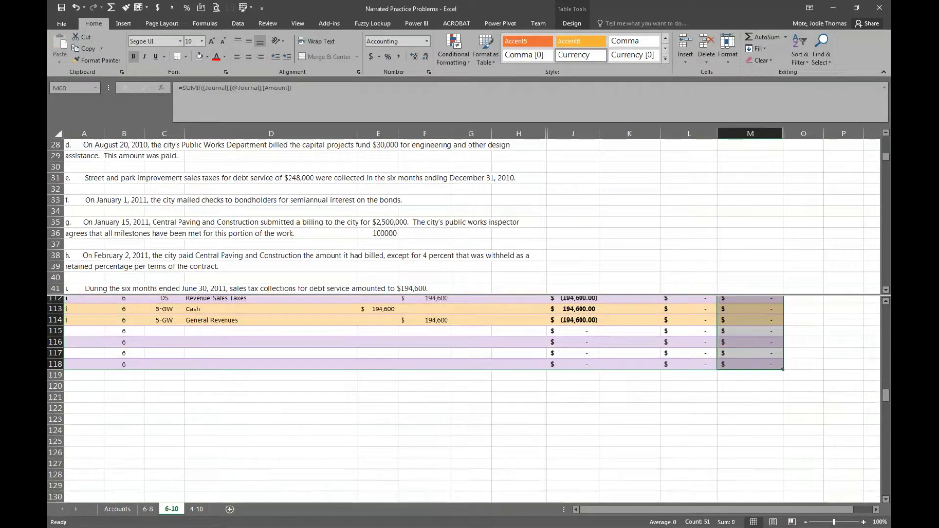
- Complete transaction j's description in A44 by appending "$250,000 was reclassified as improverments other than building."
click(191, 256)
scroll(192, 256, down, 3)
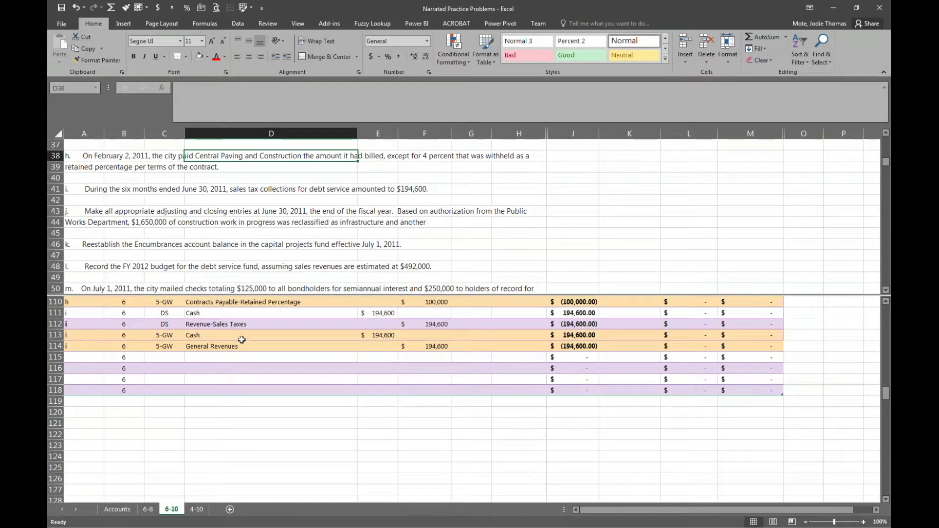
click(248, 364)
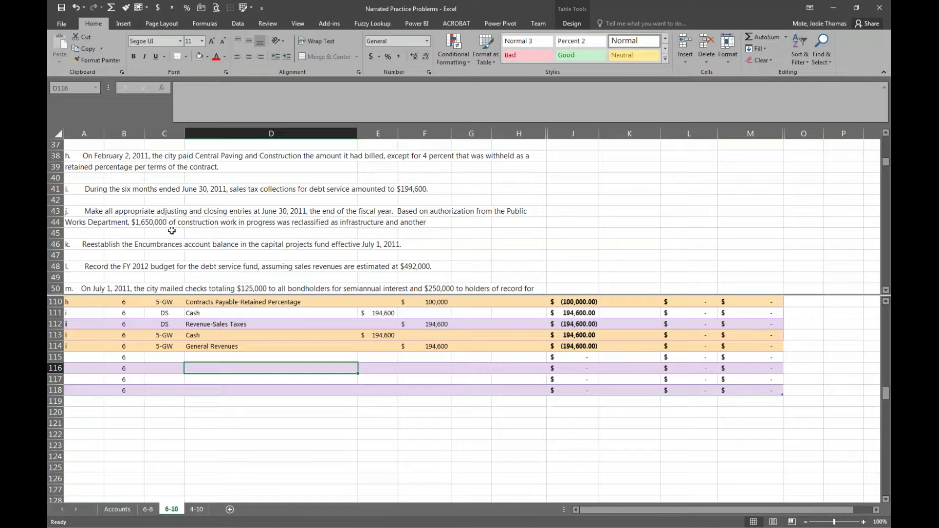
click(89, 220)
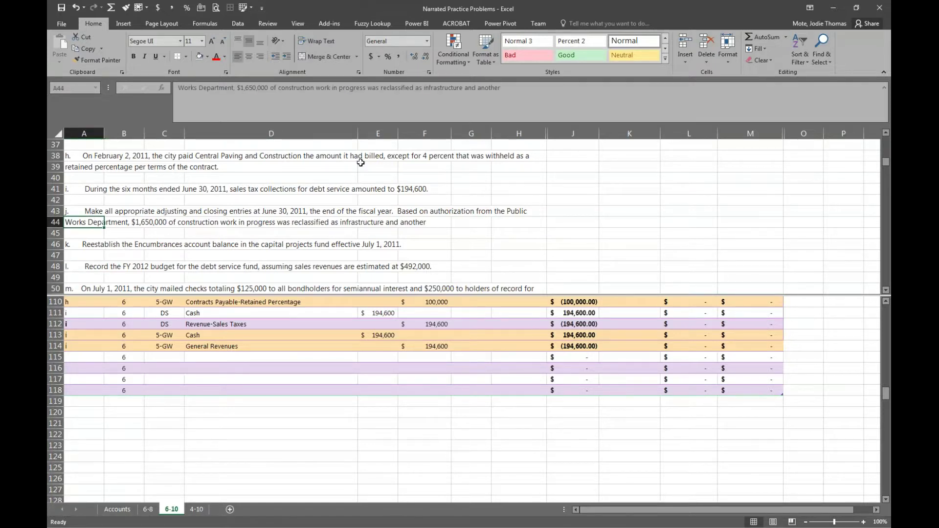
click(532, 89)
text($250,000)
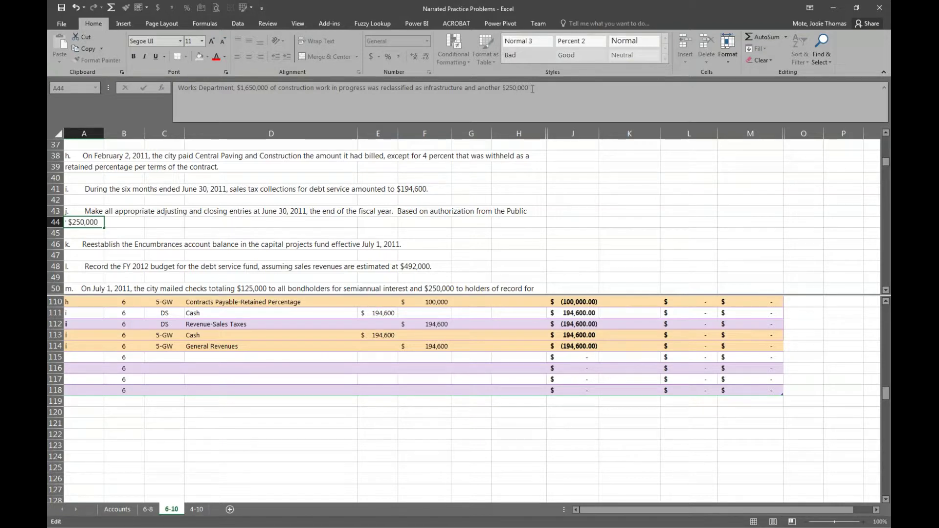
text( was reclassified as improver)
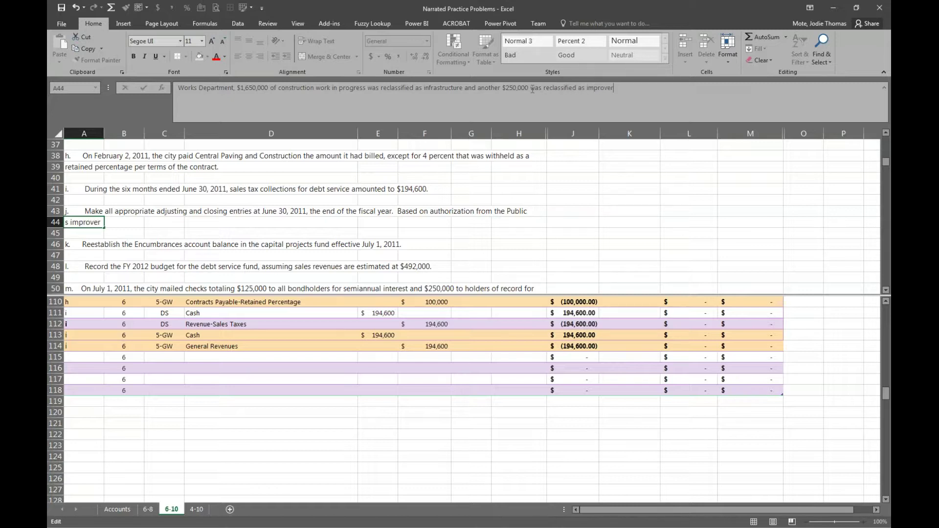
text(ments other than building.)
key(Return)
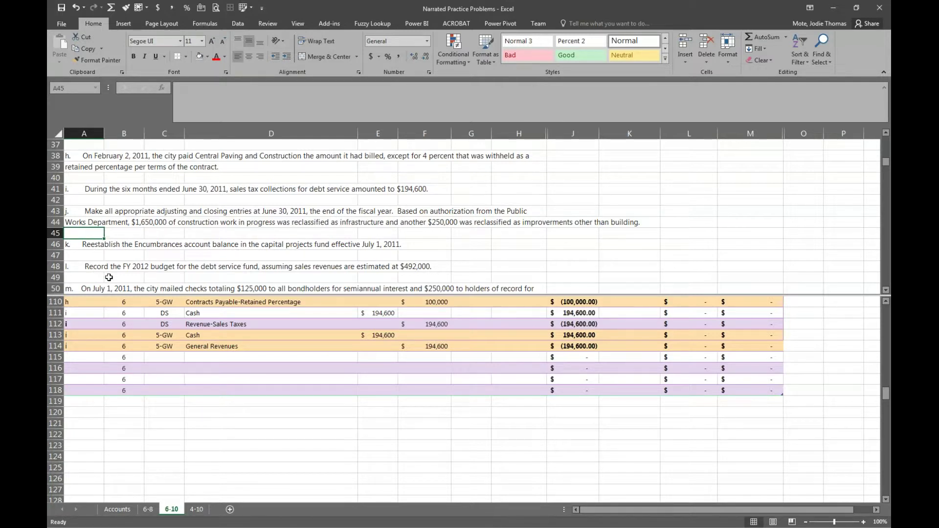
- Label eight journal rows for transaction j by entering "j" in each of cells A115 through A122
click(95, 357)
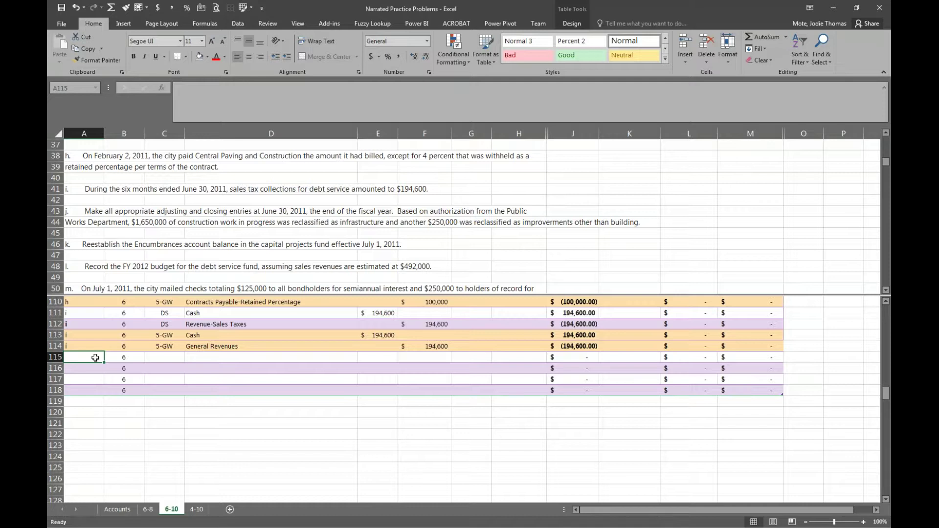
text(j)
key(Return)
text(j)
key(Return)
text(k)
key(BackSpace)
text(j)
key(Return)
text(j)
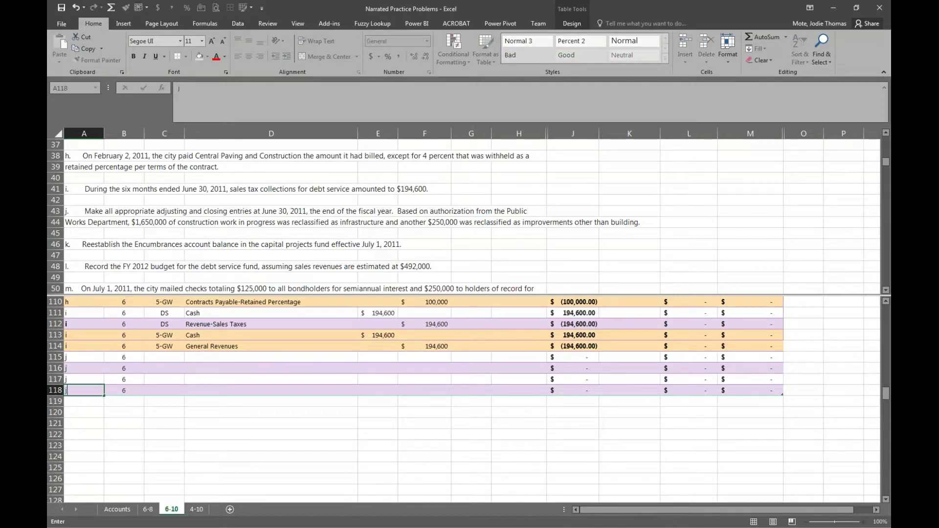
key(Return)
text(j)
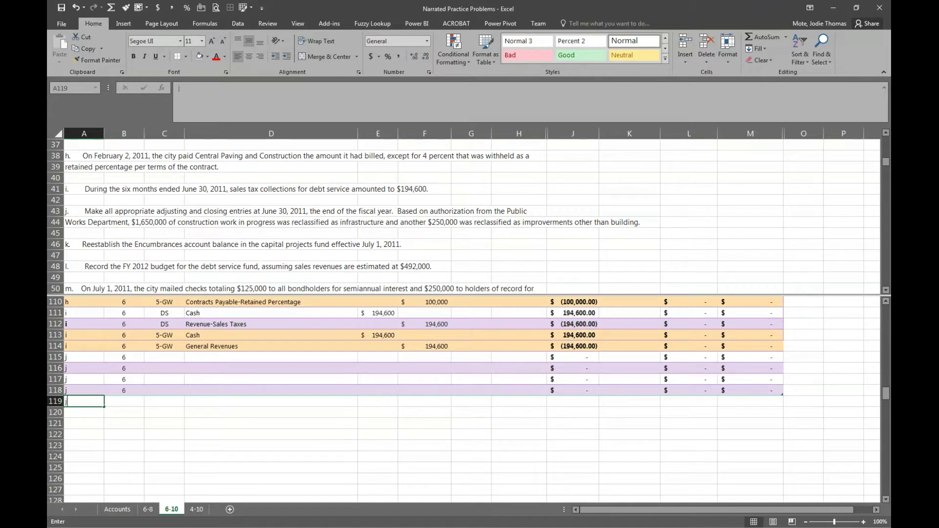
key(Return)
text(j)
key(Return)
text(j)
key(Return)
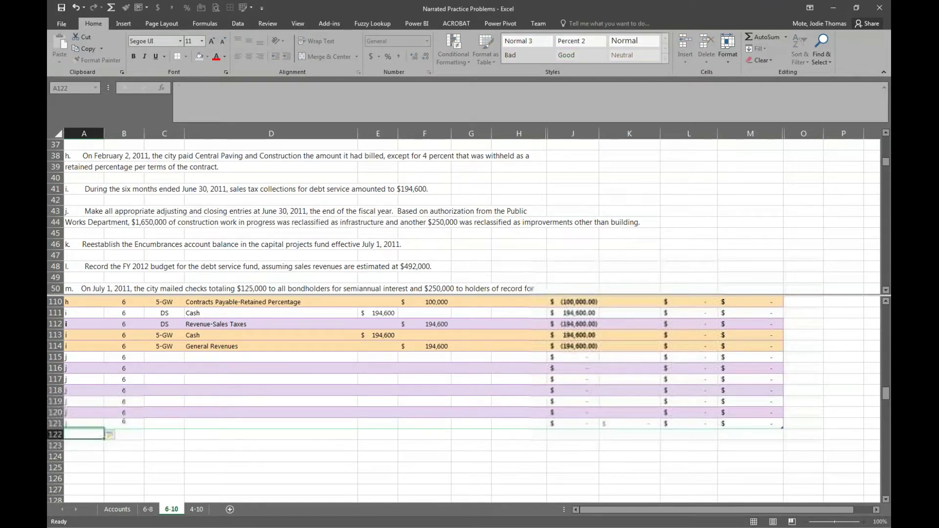
text(j)
- Copy the 5-GW journal code from C114 into all of transaction j's rows, C115:C122
key(Up)
key(Up)
key(Up)
key(Up)
key(Up)
key(Up)
key(Up)
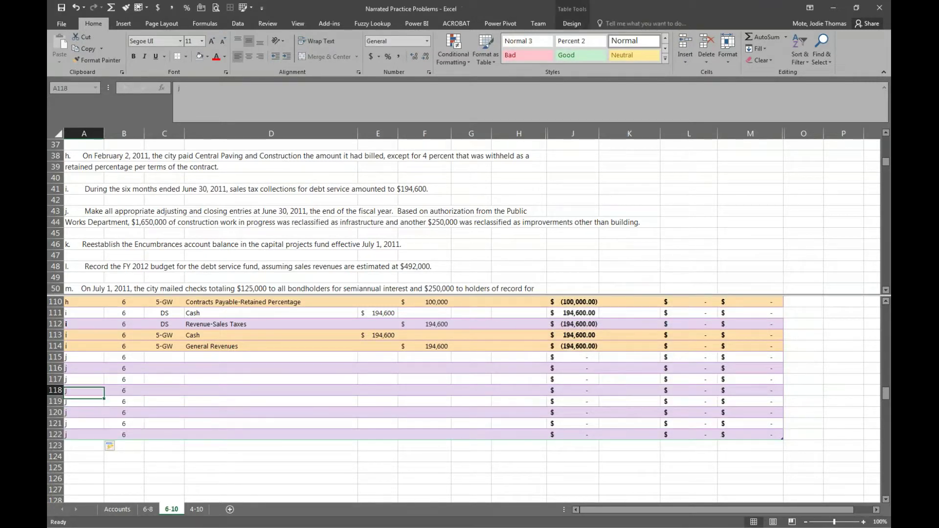
key(Right)
key(Right)
key(Up)
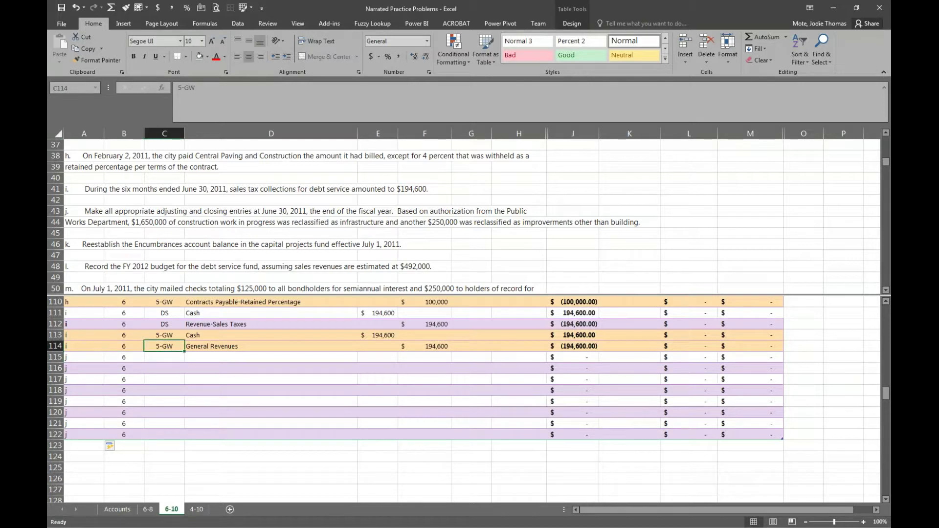
key(ctrl+c)
key(Down)
key(shift+Down)
key(shift+Down)
key(shift+Down)
key(shift+Down)
key(shift+Down)
key(shift+Down)
key(shift+Down)
key(ctrl+v)
- Enter the interest accrual's account titles for transaction j: Interest Expense in D115 and Interest Payable in D116
key(Right)
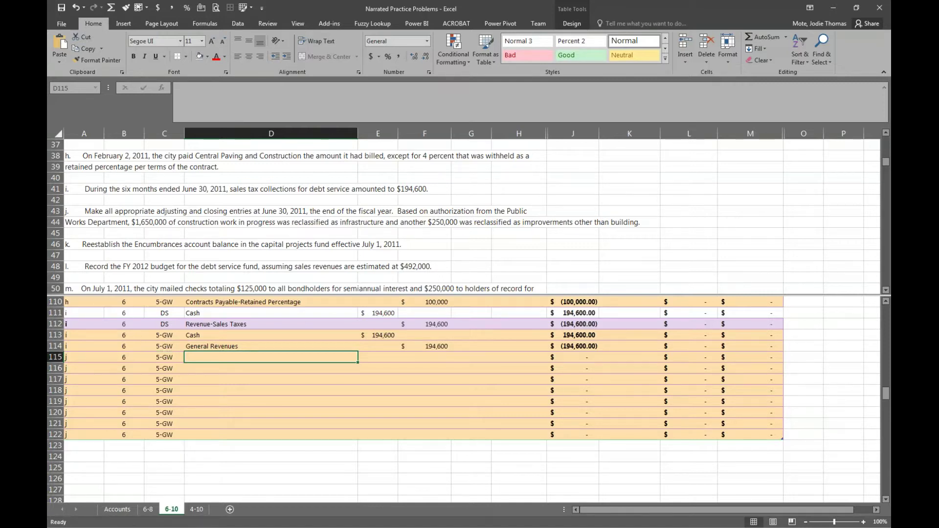
text(Interest Expense)
key(Return)
text(Interest Expense)
key(shift+Right)
key(shift+Right)
key(shift+Right)
key(shift+Right)
key(shift+Right)
key(shift+Right)
key(shift+Right)
key(shift+Right)
key(shift+Right)
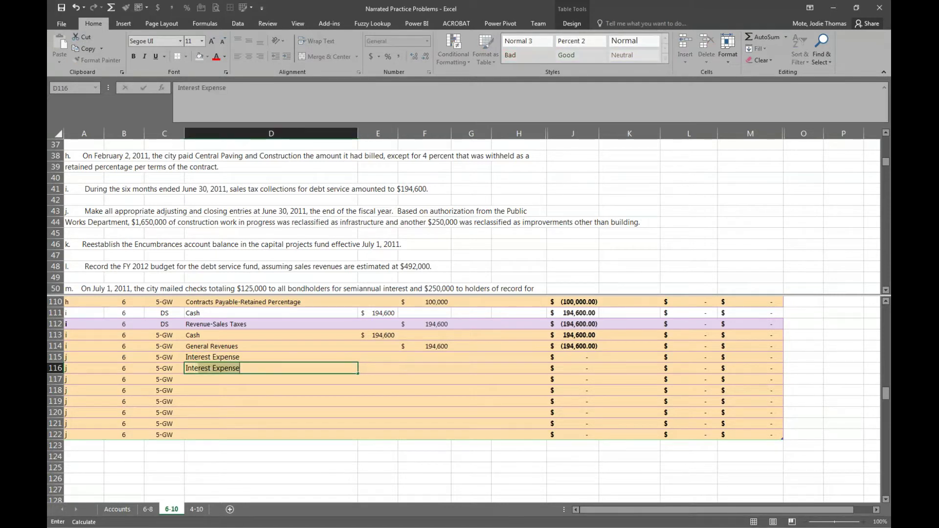
text(Payabl;e)
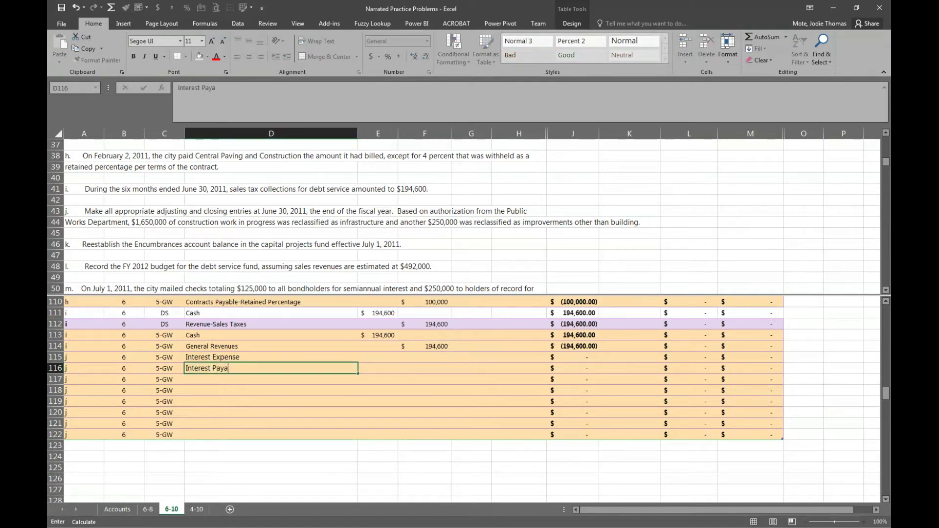
key(BackSpace)
key(BackSpace)
text(e)
key(Tab)
- Record the interest accrual amounts as a 125,000 debit in E115 and a 125,000 credit in F116
key(Up)
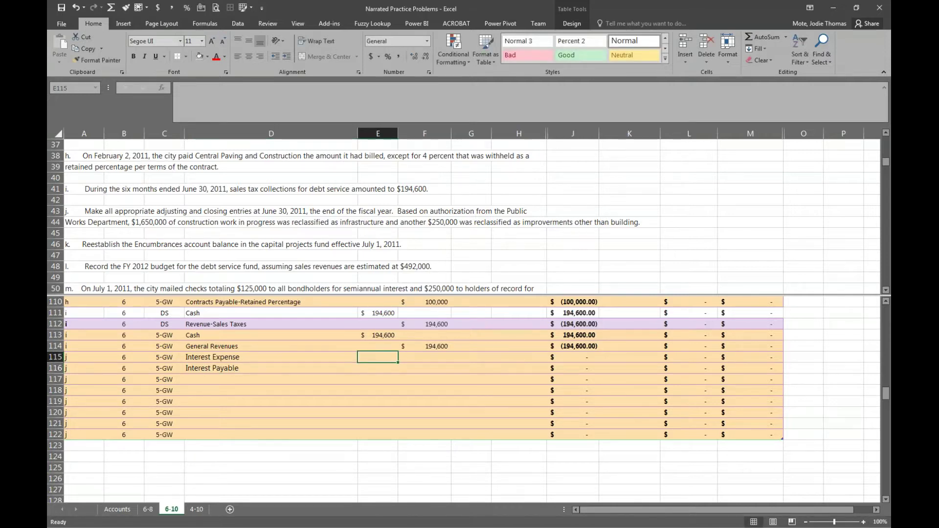
text(125)
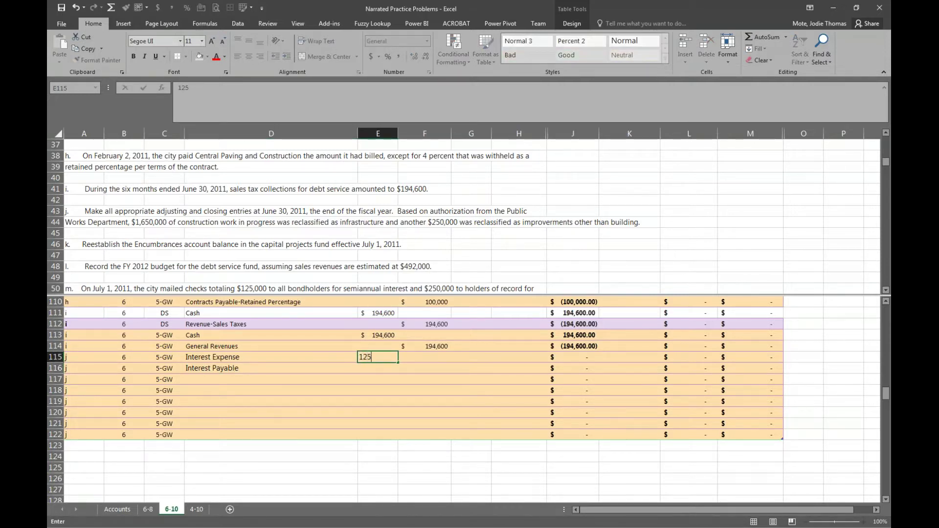
text(000)
key(Return)
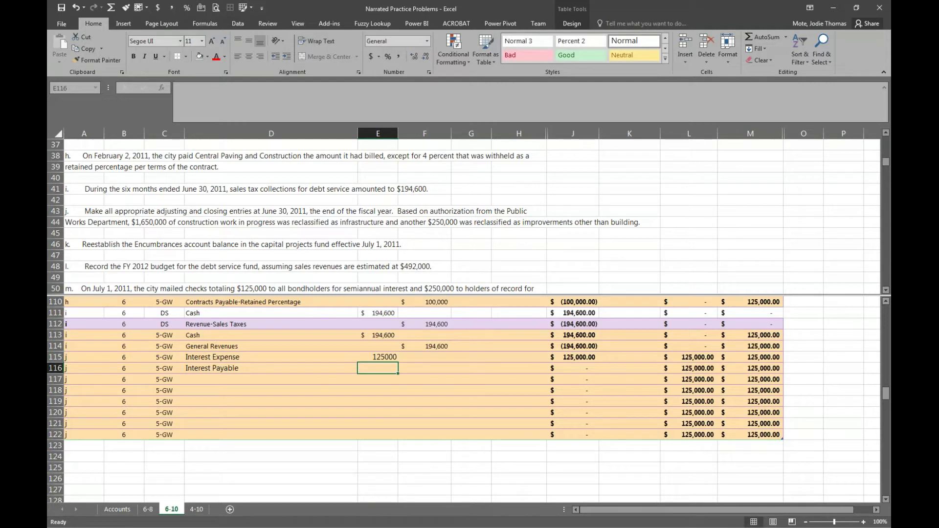
key(Up)
click(424, 368)
text(125000)
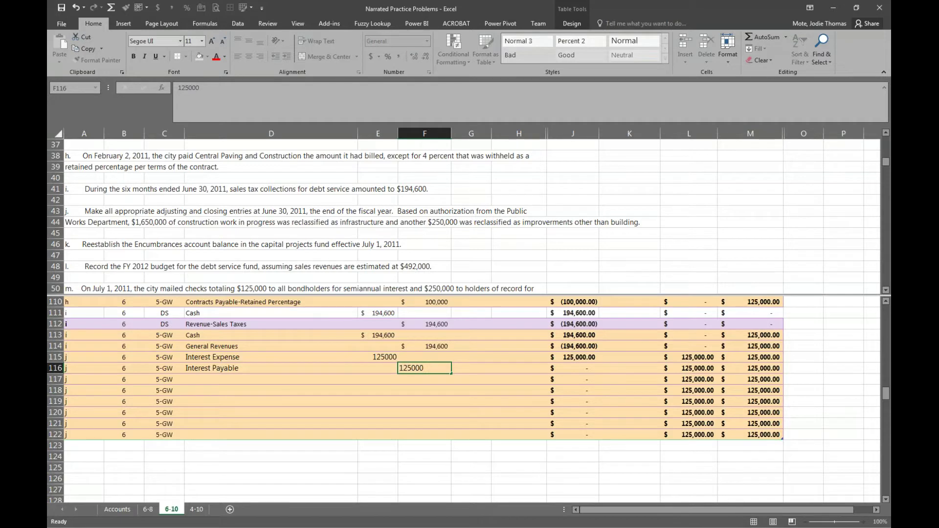
key(Return)
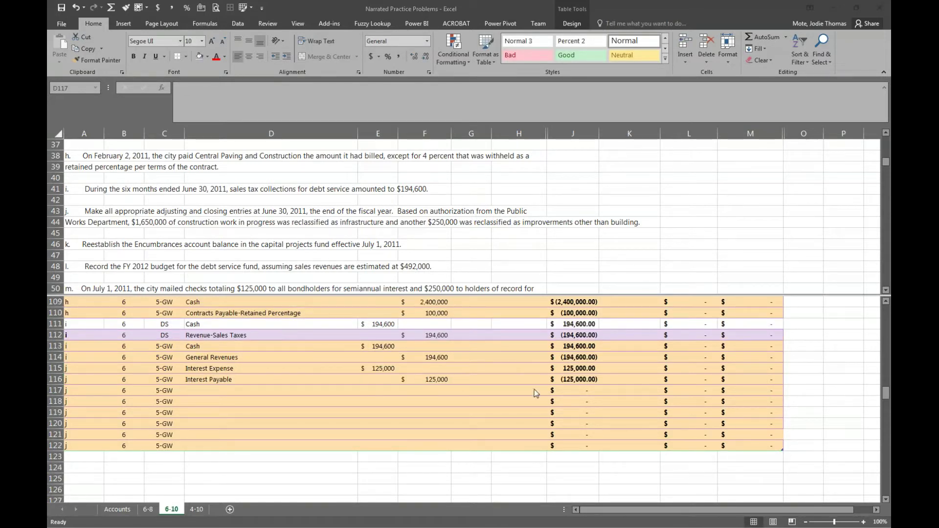
- Enter the premium amortization account titles: Premium on Bonds Payable in D117 and Interest Expense in D118
click(203, 387)
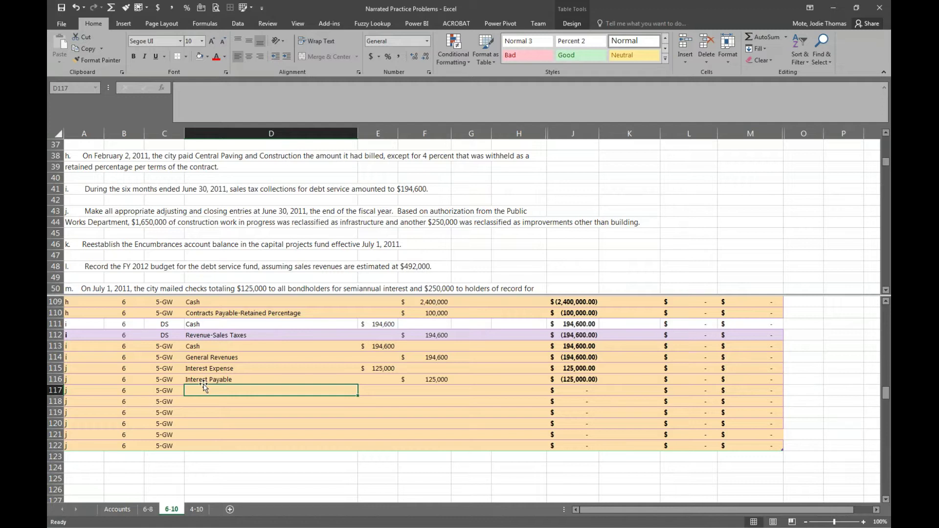
text(Premium on Bonds Payable)
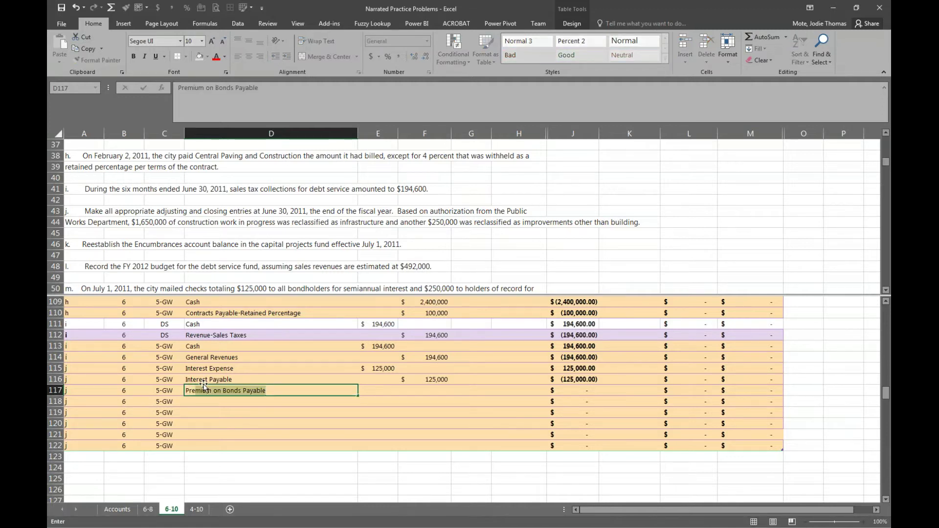
key(Return)
text(I)
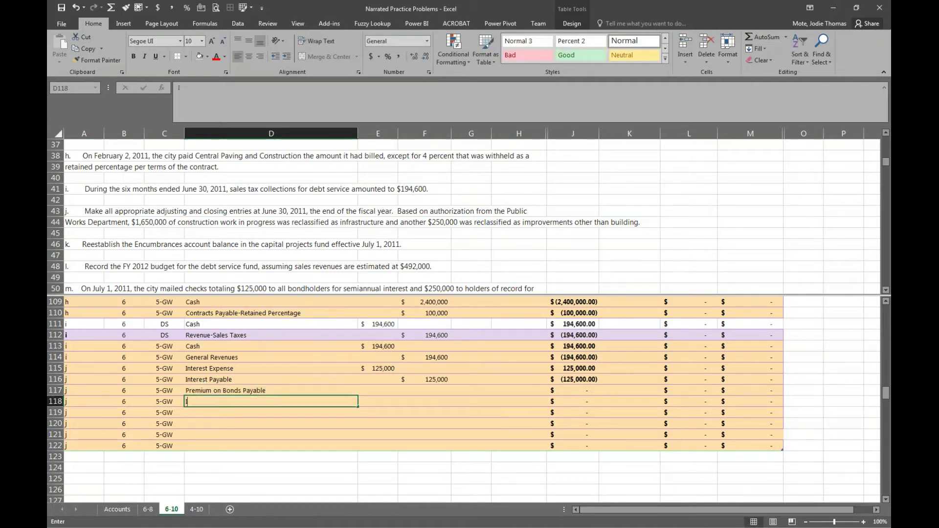
text(nterest Expe)
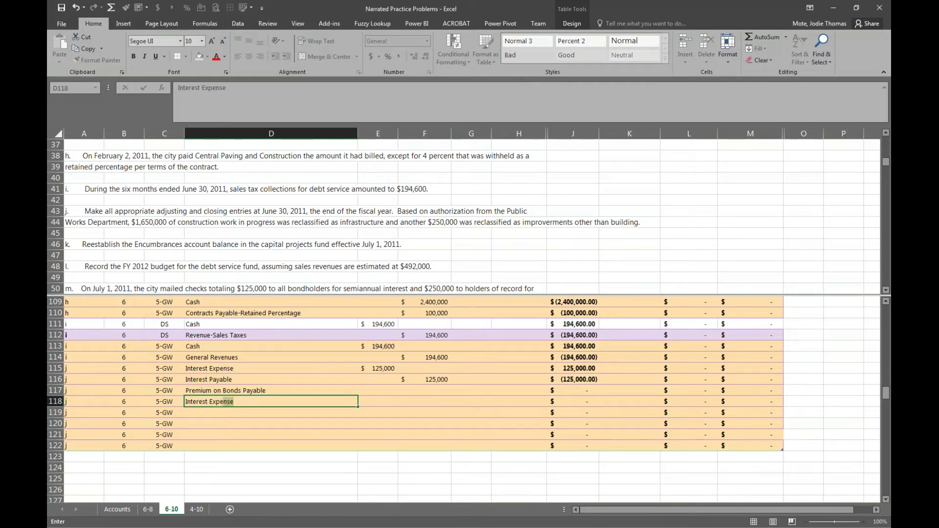
key(Tab)
- Using the bond amortization figure in F18, debit Premium on Bonds Payable 2,500 in E117 and credit Interest Expense 2,500 in F118
key(Up)
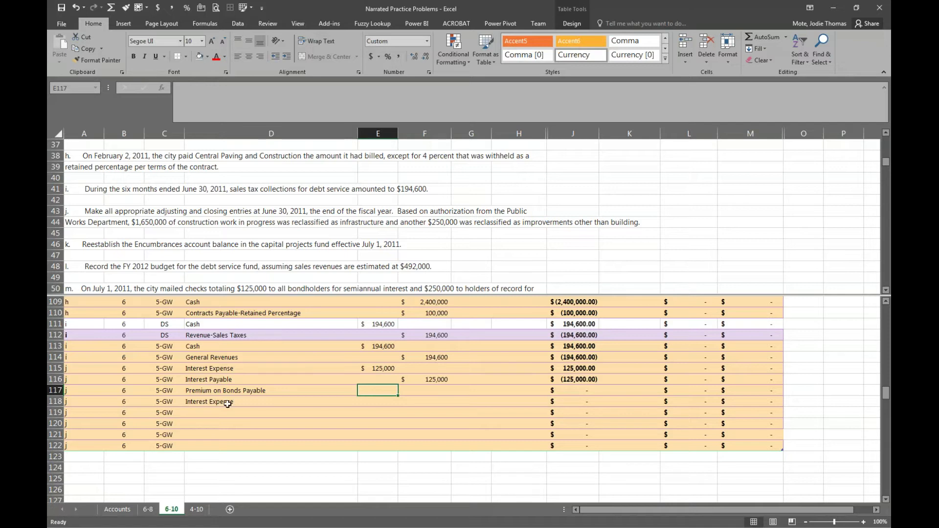
click(463, 248)
scroll(463, 250, up, 2)
scroll(463, 250, up, 7)
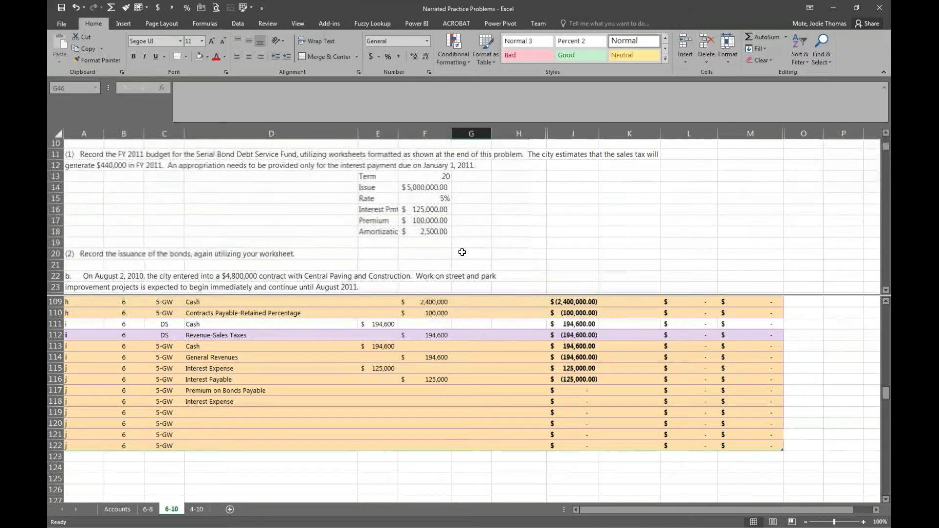
click(438, 234)
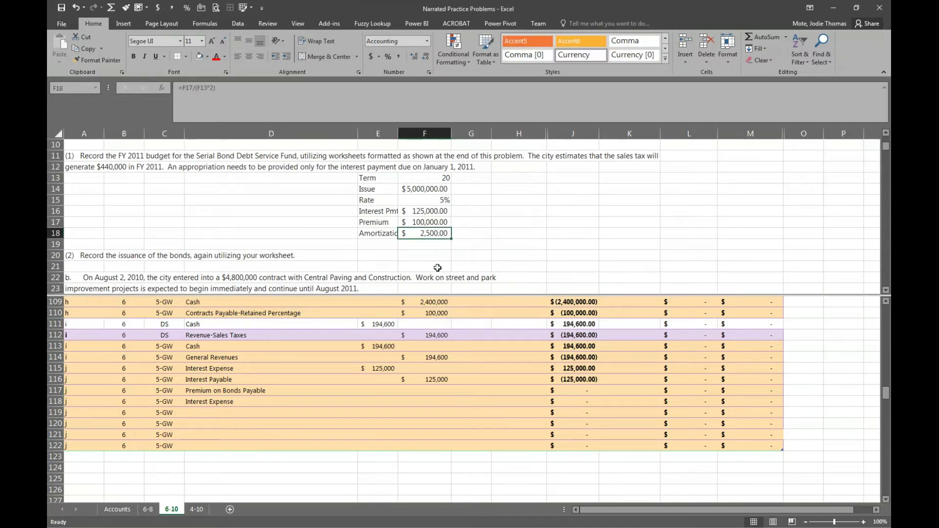
click(378, 389)
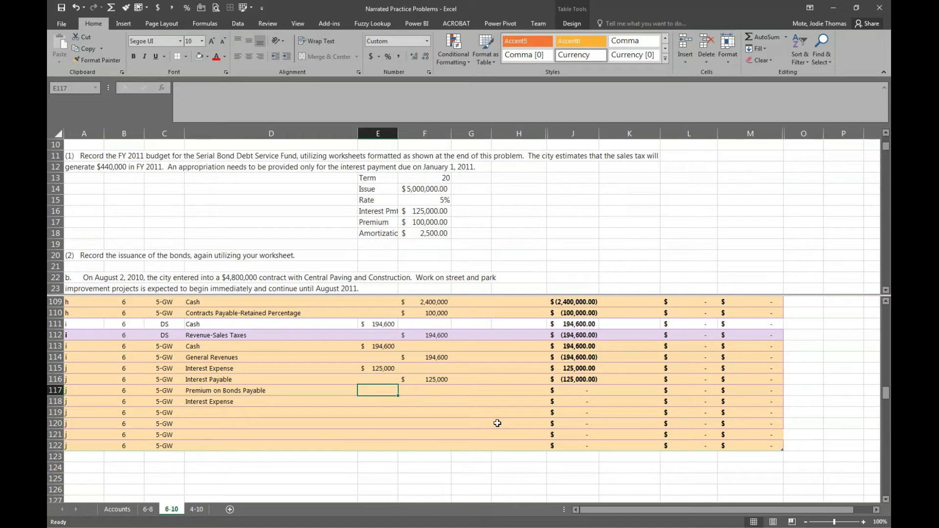
text(2500)
key(Tab)
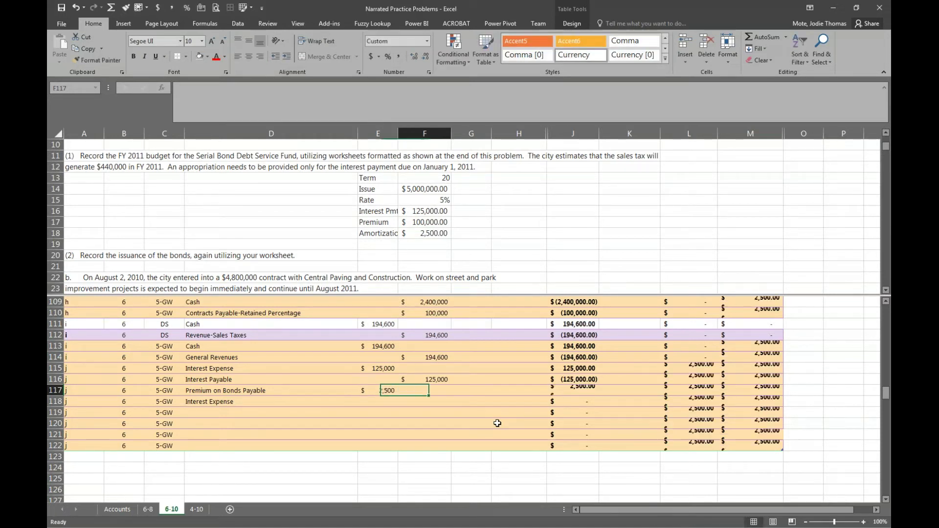
key(Down)
text(2500)
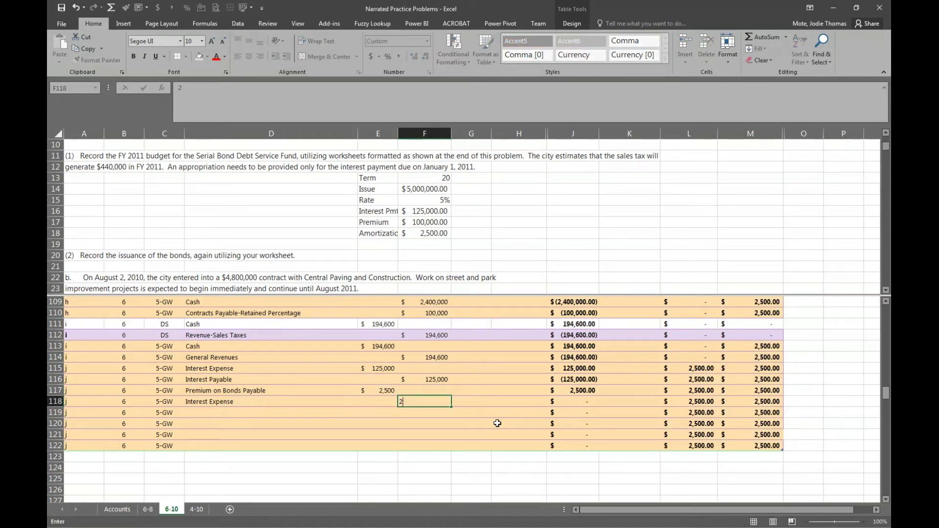
key(Return)
- Enter the infrastructure reclassification's account titles: Infrastructure in D119 and Construction WIP in D120
key(Left)
key(Left)
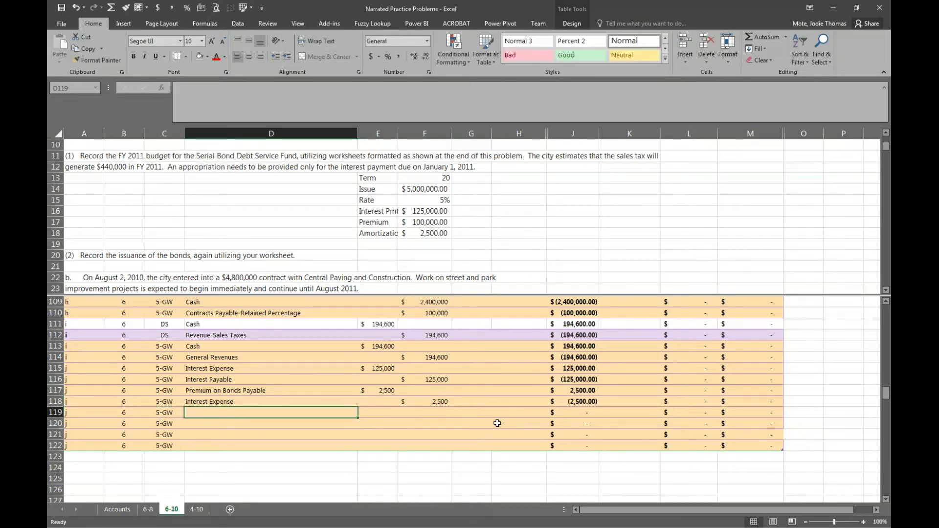
text(Infrastructure)
key(Return)
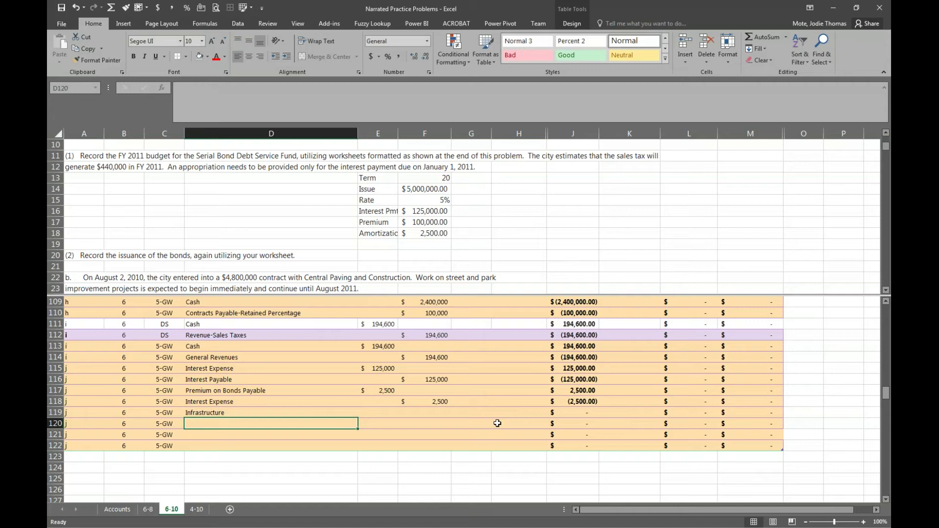
text(Construction WIP)
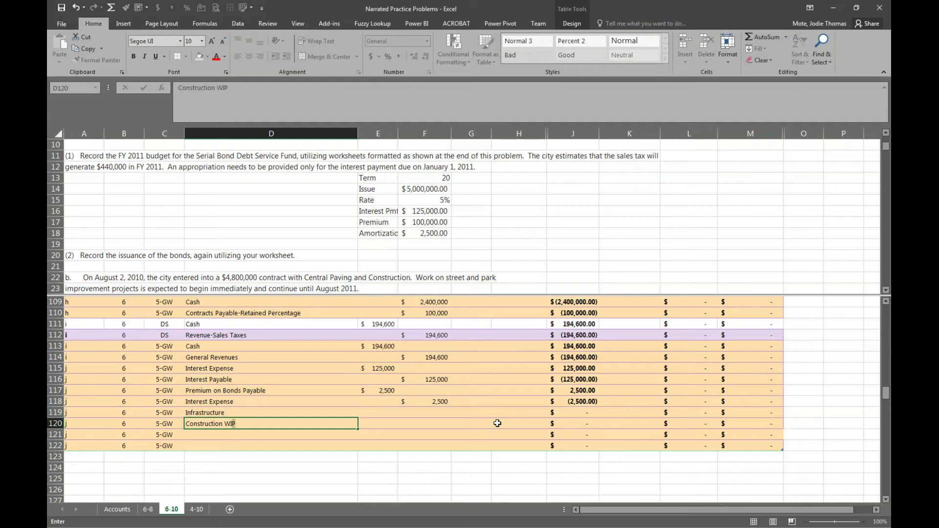
key(Return)
- Record transaction j's infrastructure reclassification as a 1,650,000 debit in E119 and a 1,650,000 credit in F120
key(Up)
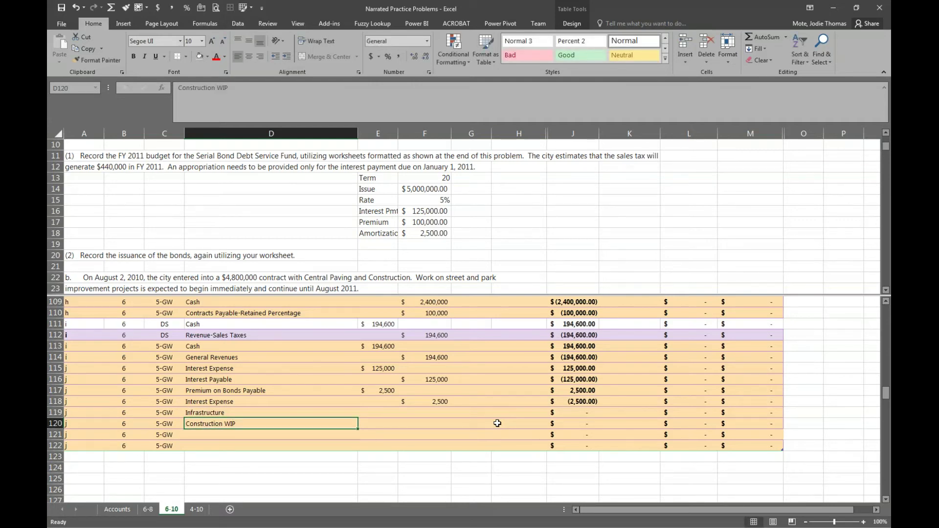
key(Right)
key(Up)
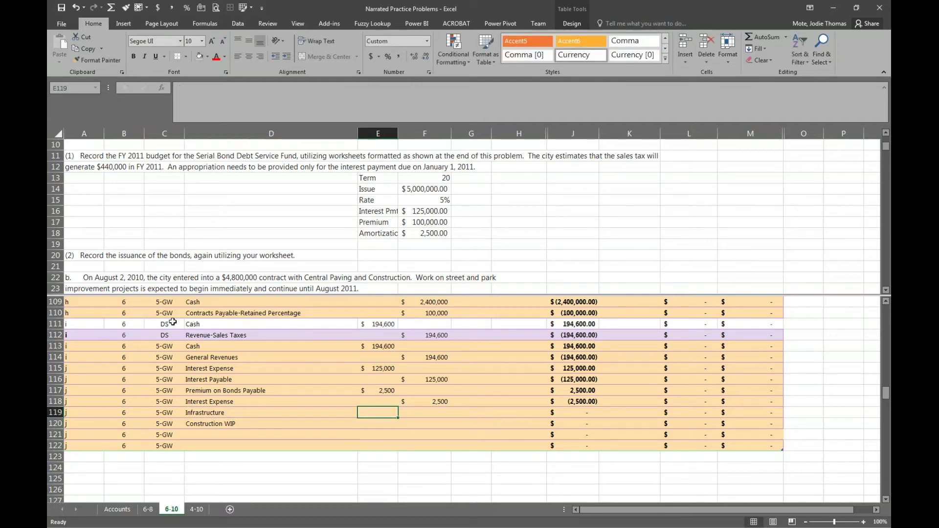
click(299, 254)
scroll(301, 252, down, 5)
scroll(300, 252, down, 3)
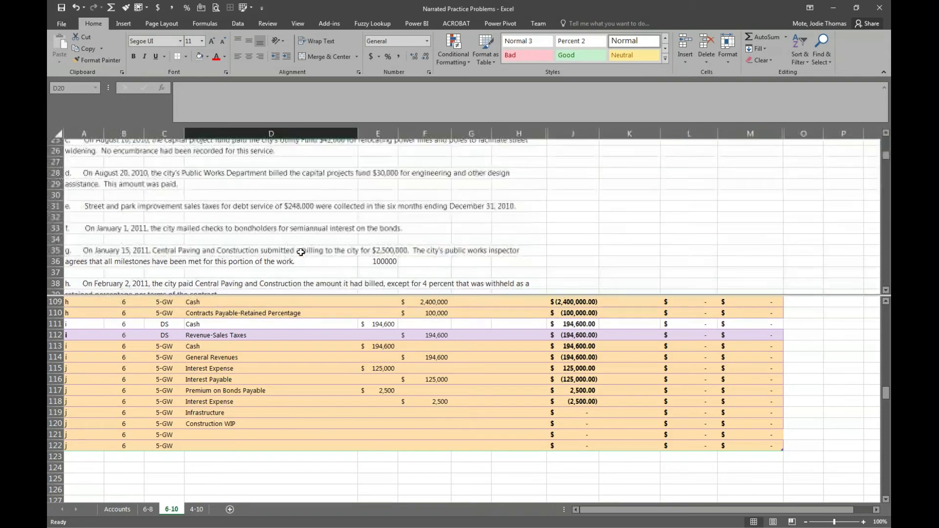
click(374, 416)
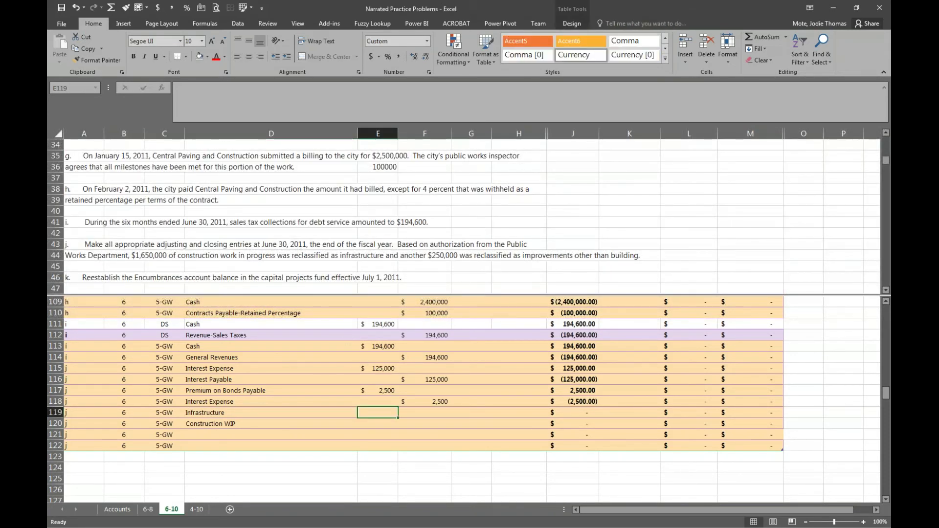
text(1,650,000)
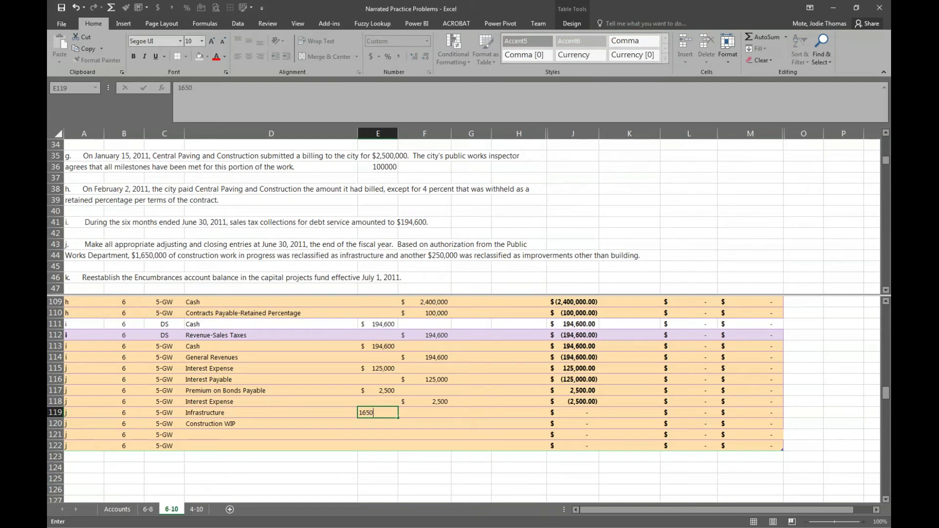
key(Return)
click(424, 423)
text(1,650,)
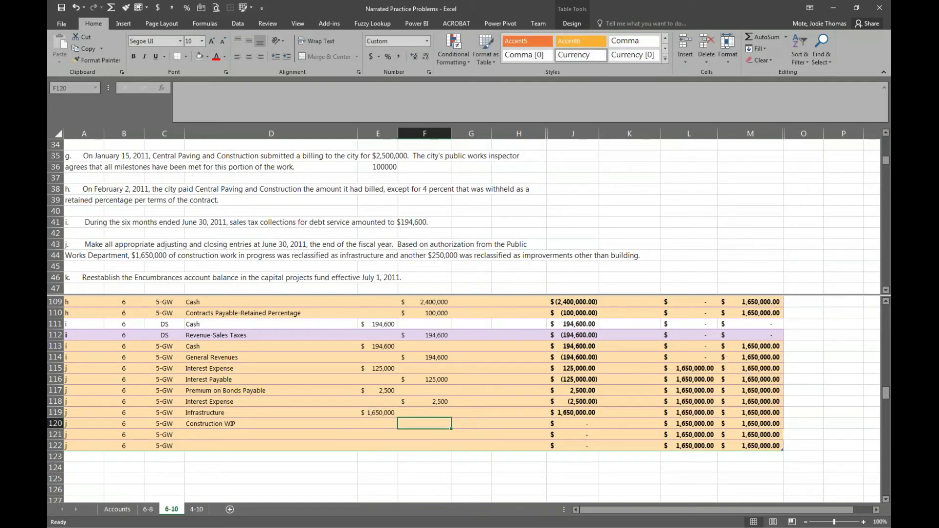
text(0000)
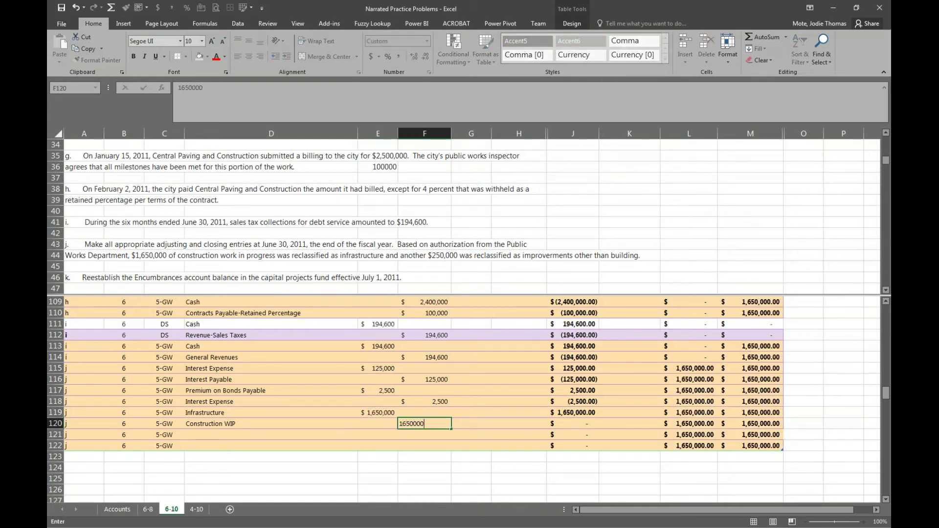
key(Return)
- Add the account "Improvements other than building" in D121 with a debit of 250,000 in E121
key(Left)
key(Left)
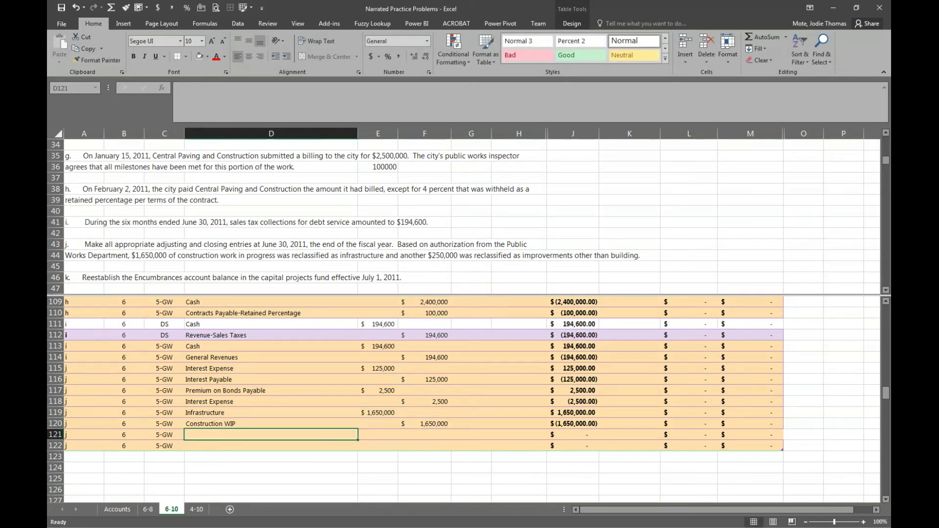
text(B)
key(BackSpace)
text(Improvement)
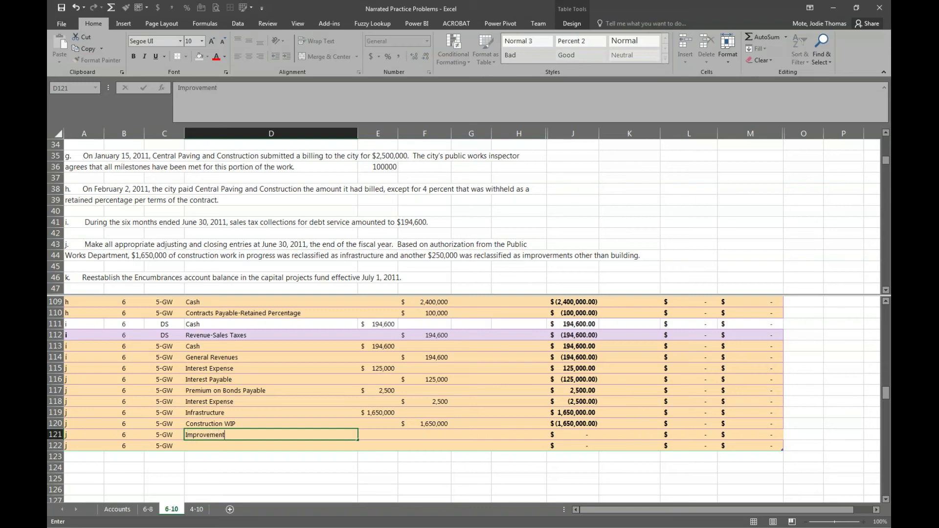
text(s other than  building)
key(Tab)
text(250,000)
key(Return)
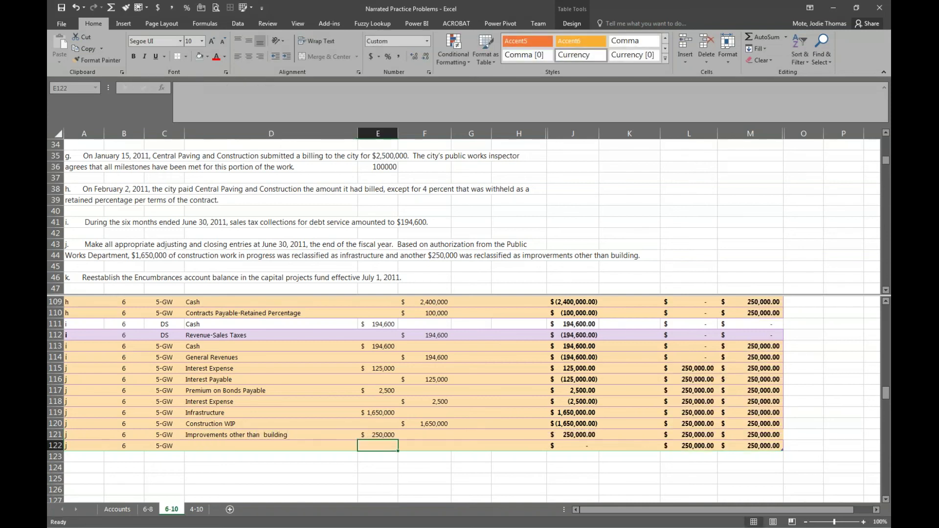
- Copy the Construction WIP title from D120 to D122 and credit it 250,000 in F122
click(271, 424)
key(ctrl+c)
key(Down)
key(Down)
key(ctrl+v)
key(Tab)
key(Tab)
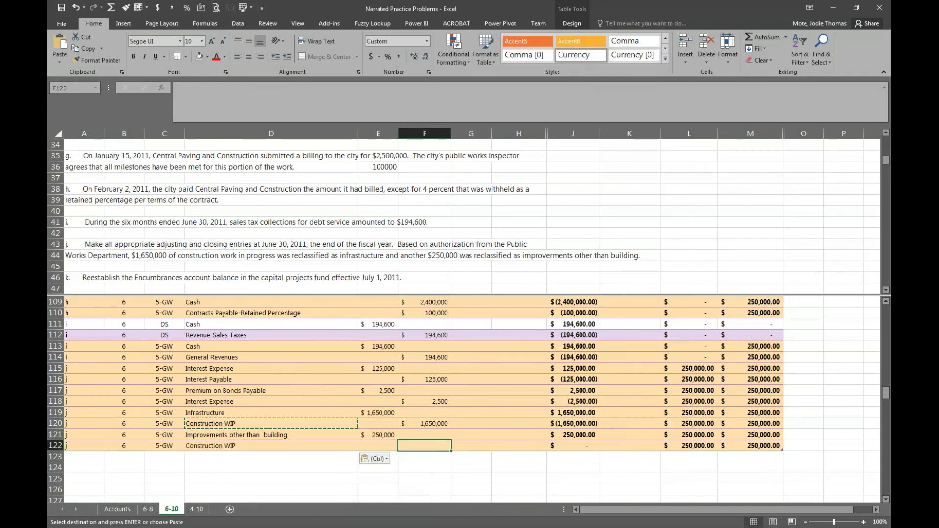
text(250,000)
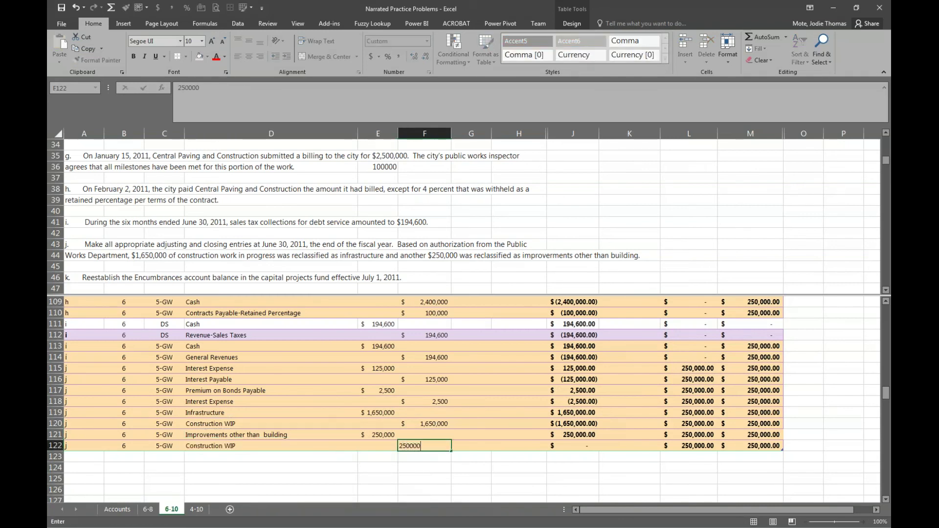
key(Return)
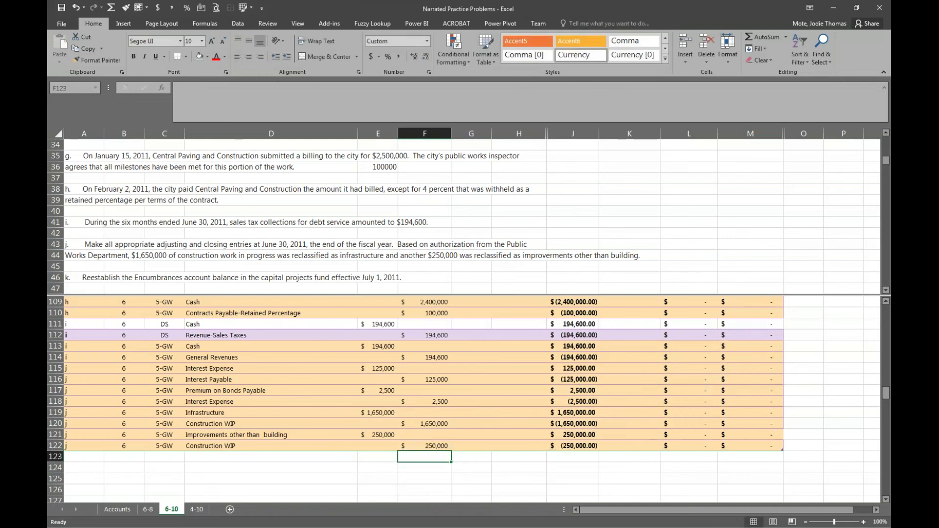